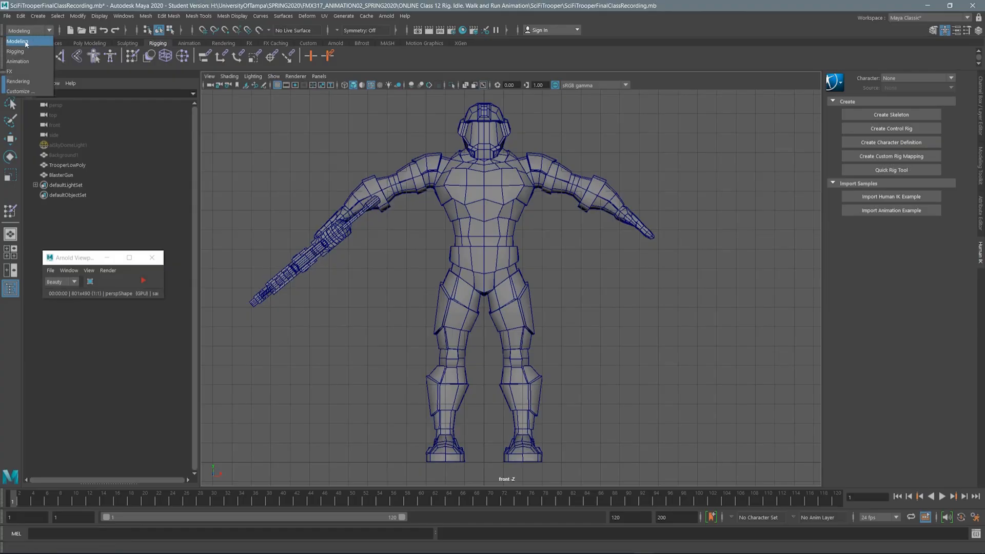
# Switch to the Rigging menu set and create a new HumanIK skeleton for the trooper.
pyautogui.click(23, 49)
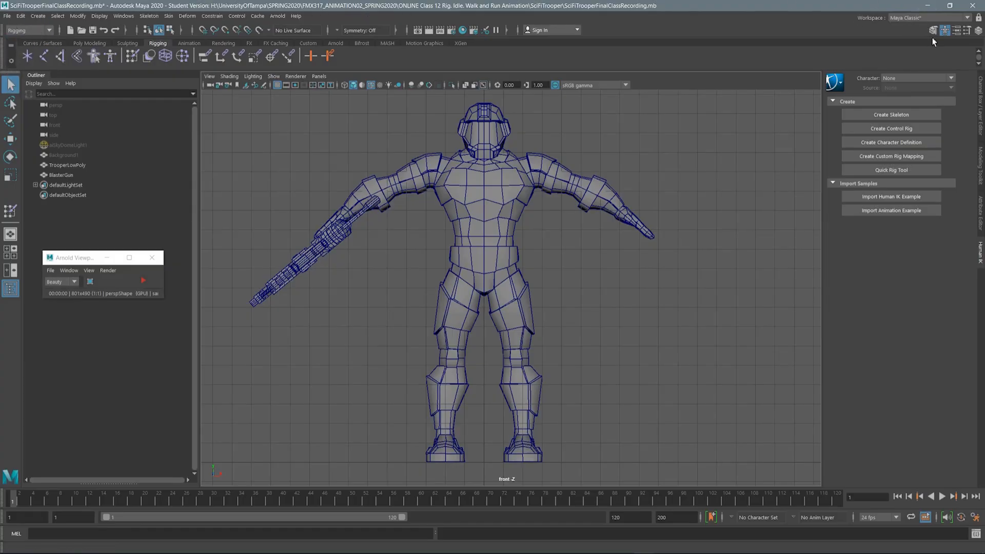
pyautogui.click(944, 30)
pyautogui.click(946, 31)
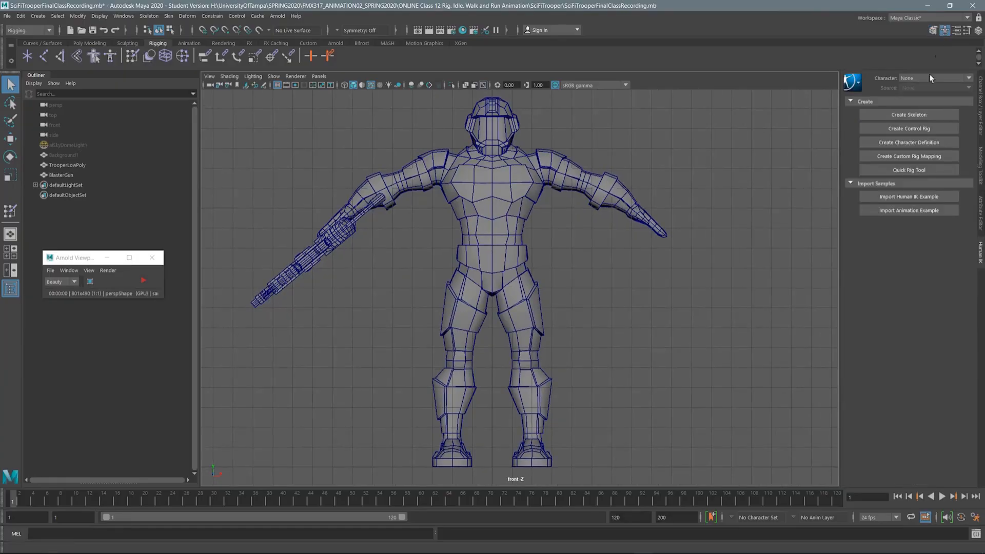
pyautogui.scroll(2, 494, 175)
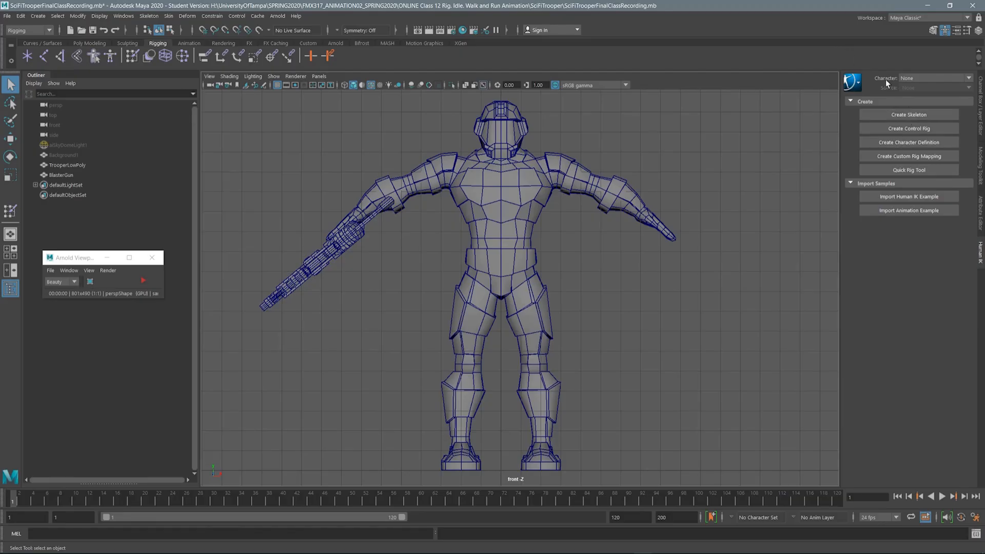
pyautogui.click(916, 78)
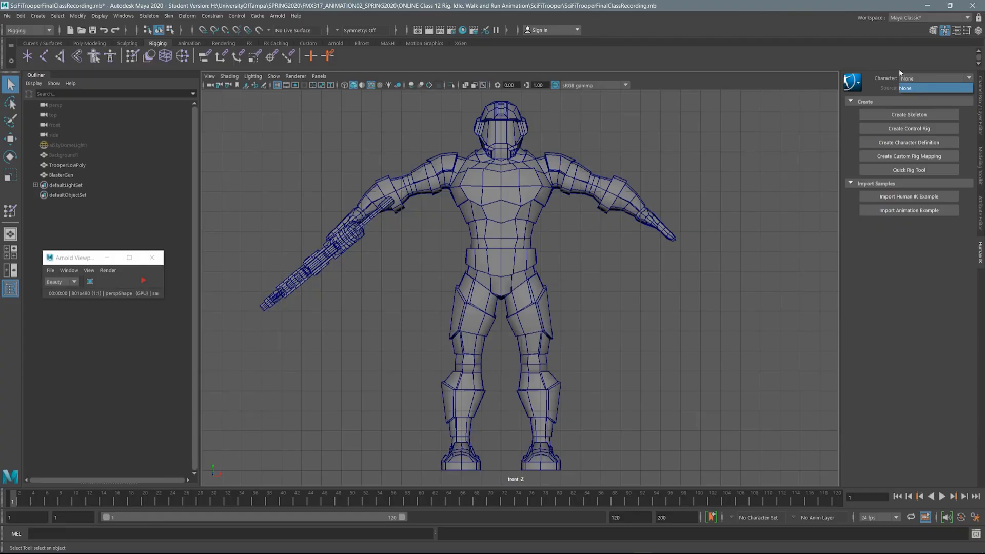
pyautogui.click(905, 87)
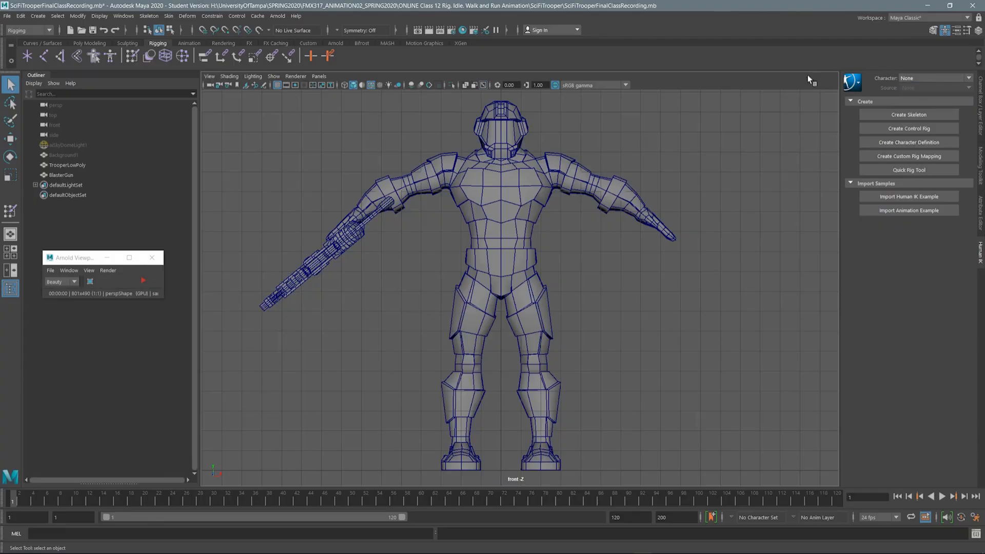
pyautogui.click(906, 114)
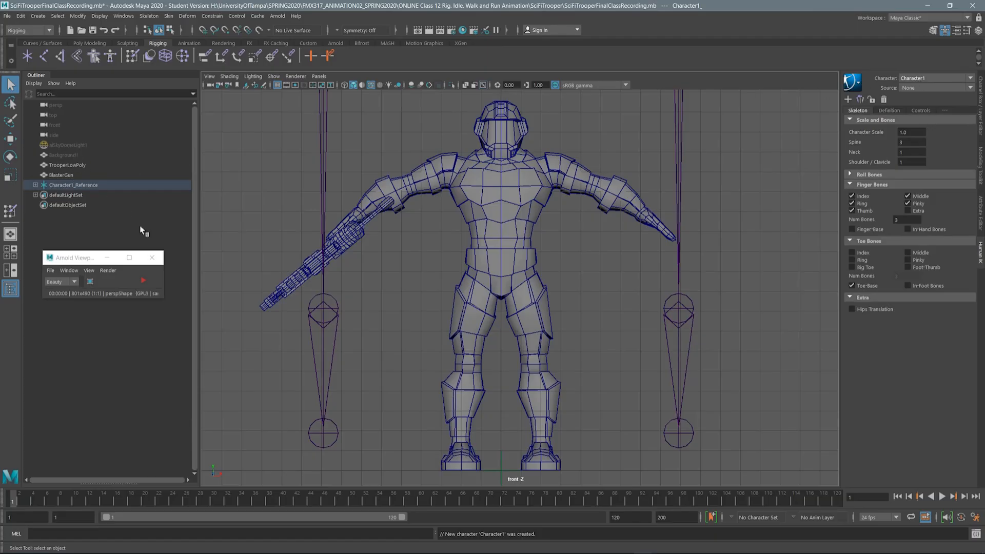
# Close the floating Arnold render view window and narrow the Outliner to give the viewport more room.
pyautogui.click(153, 258)
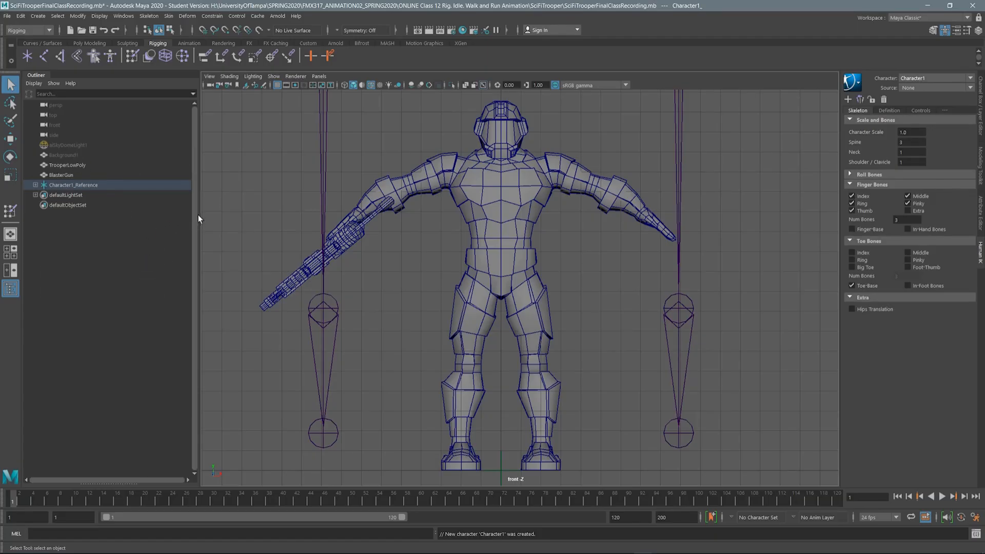
pyautogui.moveTo(198, 214); pyautogui.dragTo(176, 218)
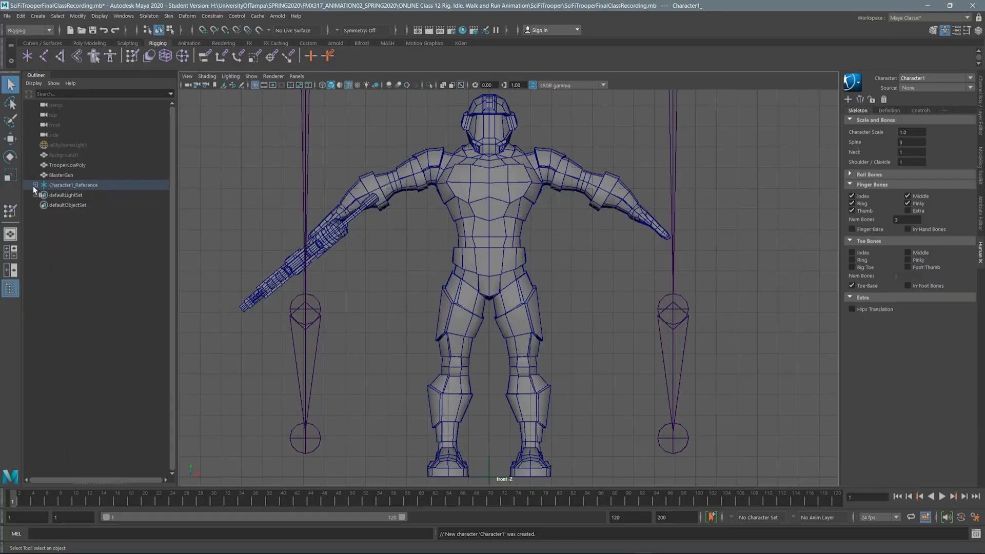
# Examine the joint hierarchy beneath Character1_Reference and its hips joint, leaving it collapsed.
pyautogui.click(36, 185)
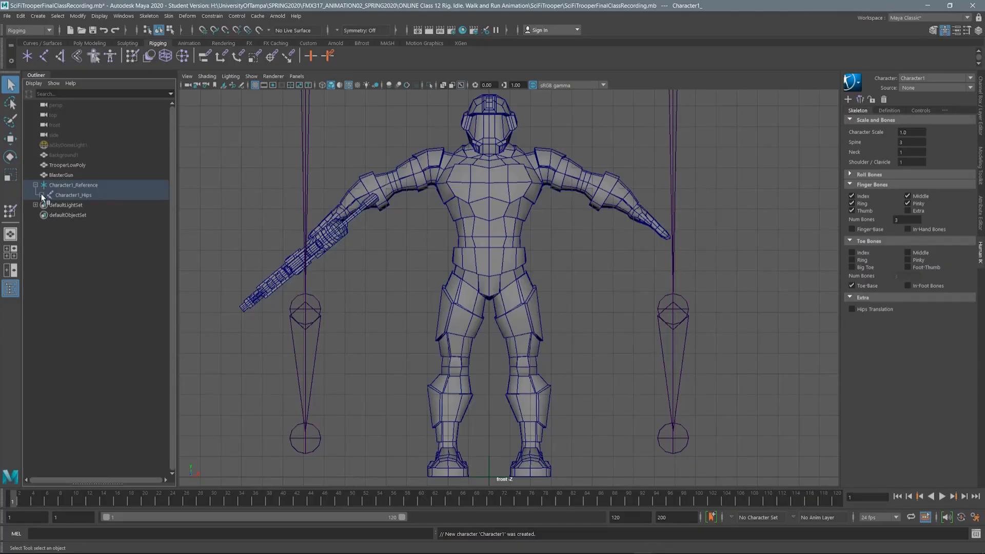
pyautogui.click(41, 195)
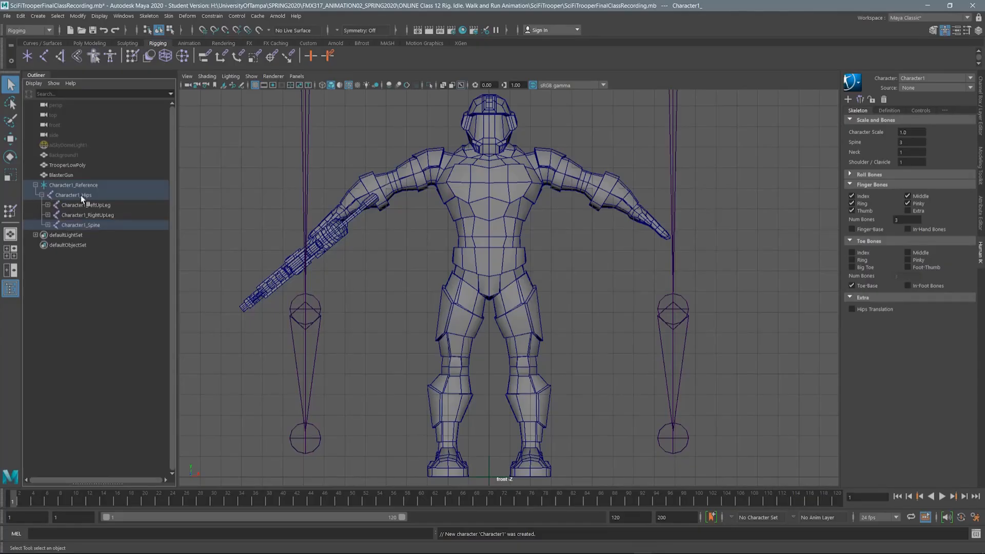
pyautogui.click(42, 195)
pyautogui.click(35, 185)
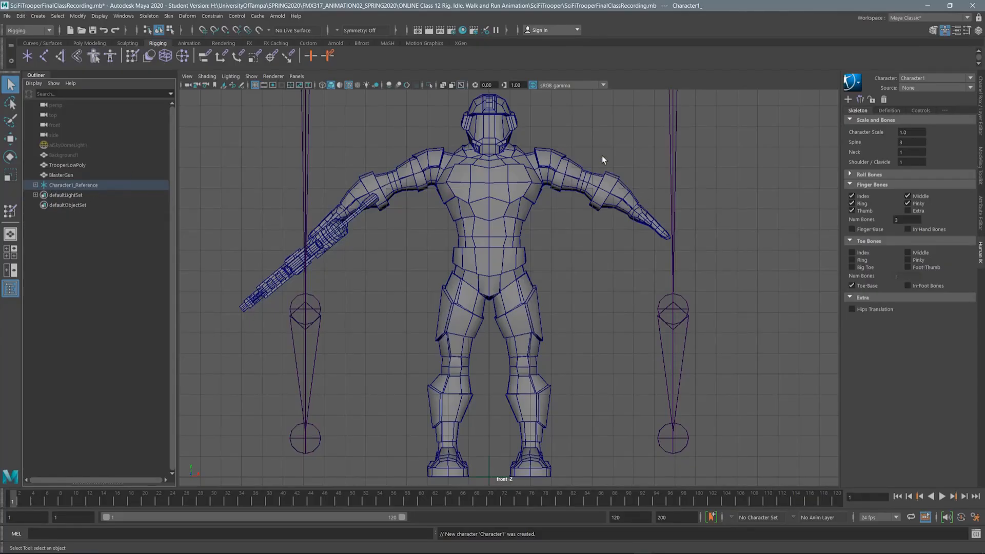
# Reduce the skeleton's Character Scale in repeated passes until it roughly matches the trooper's height.
pyautogui.moveTo(916, 132); pyautogui.dragTo(899, 132)
pyautogui.write('0.1')
pyautogui.press('Return')
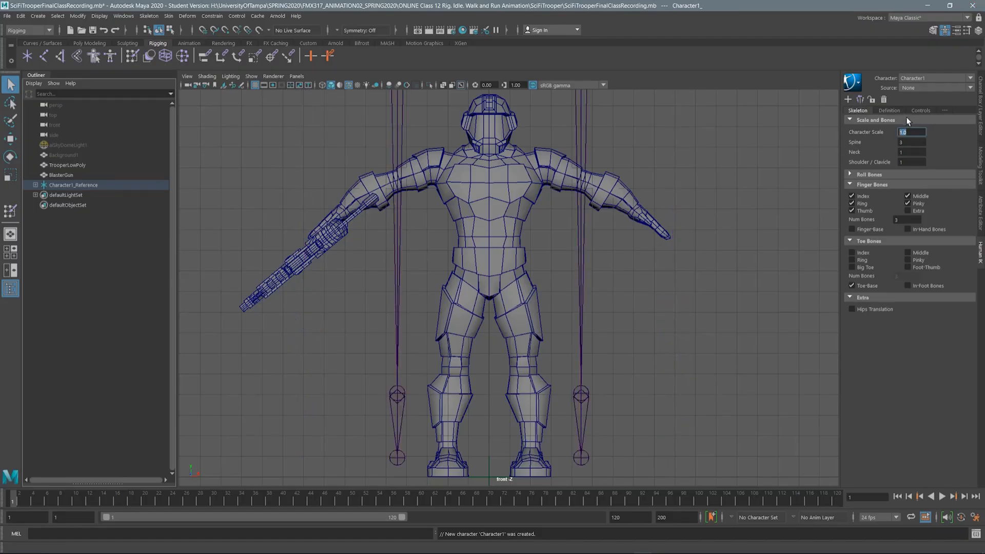
pyautogui.press('Return')
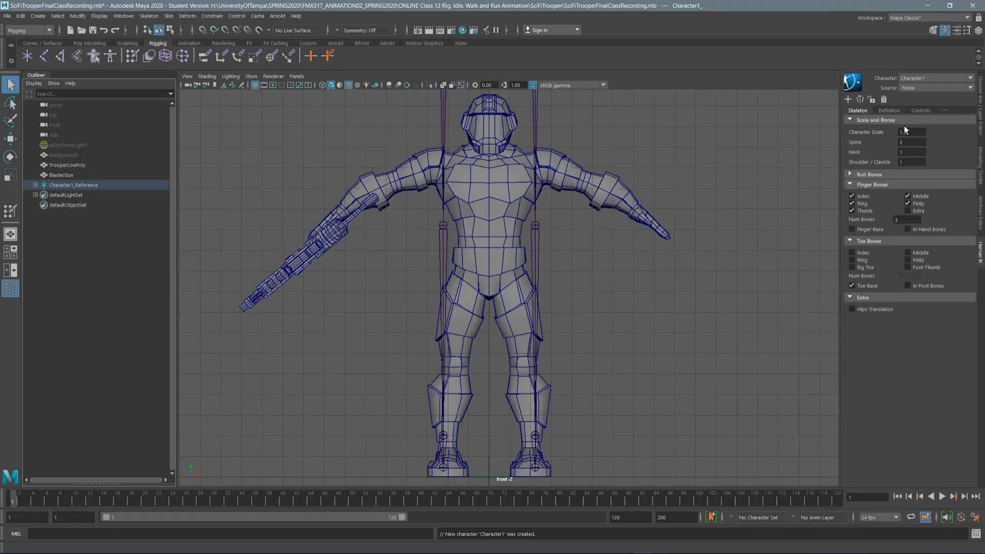
pyautogui.moveTo(911, 132); pyautogui.dragTo(884, 128)
pyautogui.write('0')
pyautogui.press('Return')
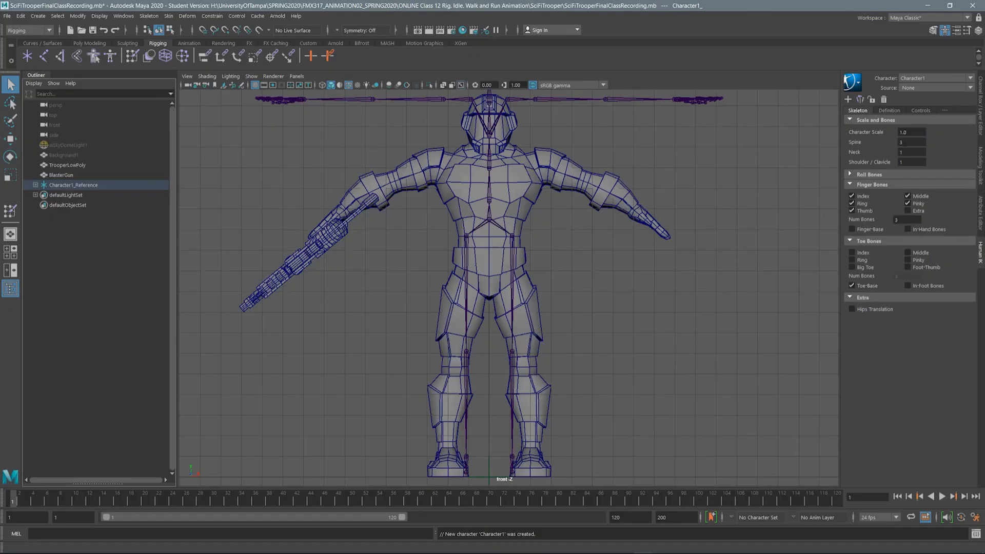
# Set the skeleton's number of Spine bones to 2.
pyautogui.moveTo(906, 142); pyautogui.dragTo(892, 144)
pyautogui.write('2')
pyautogui.press('Return')
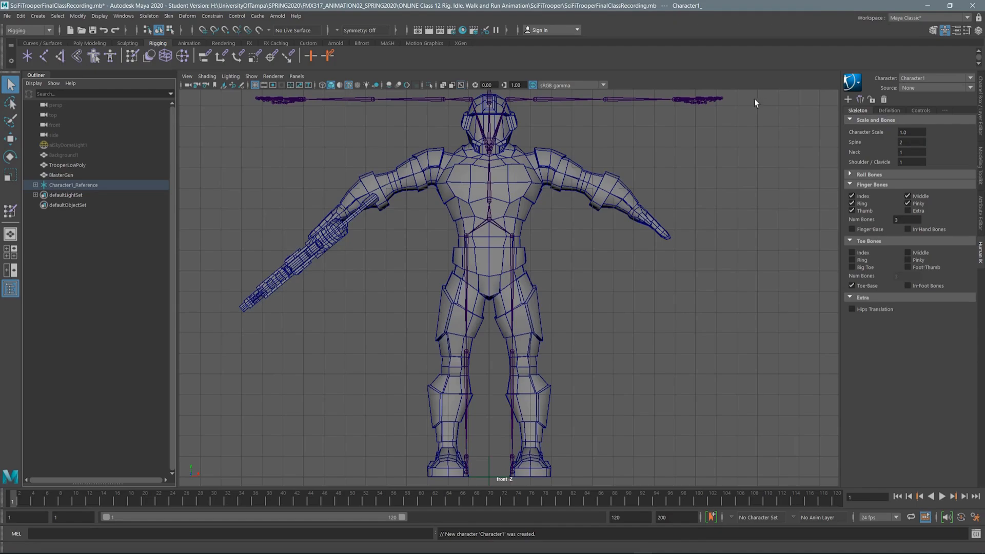
pyautogui.click(487, 220)
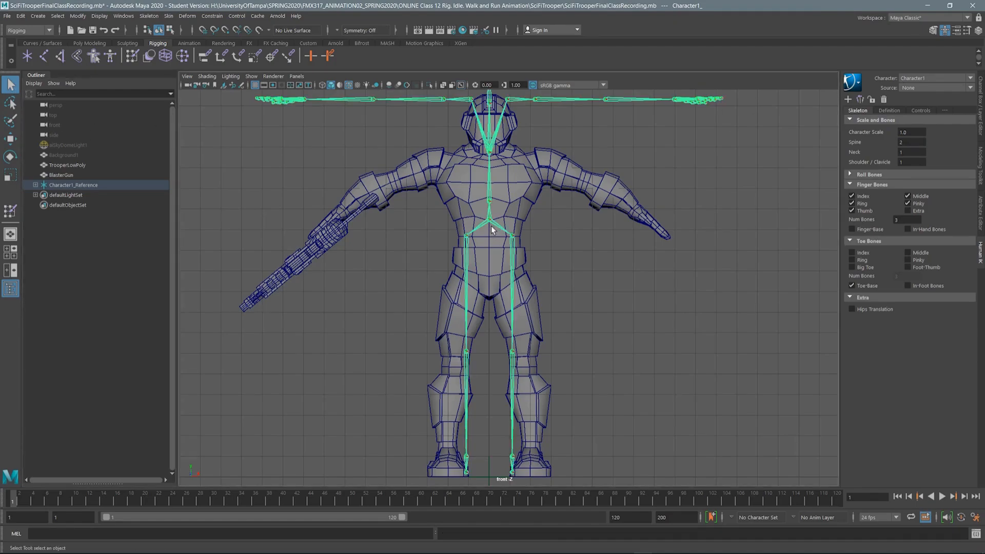
pyautogui.press('w')
pyautogui.press('Up')
pyautogui.press('e')
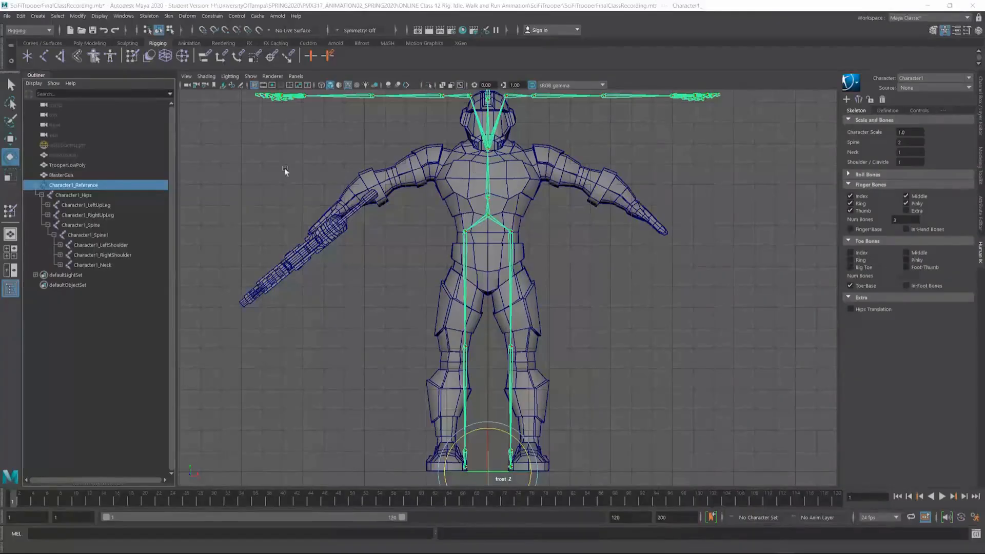
pyautogui.press('q')
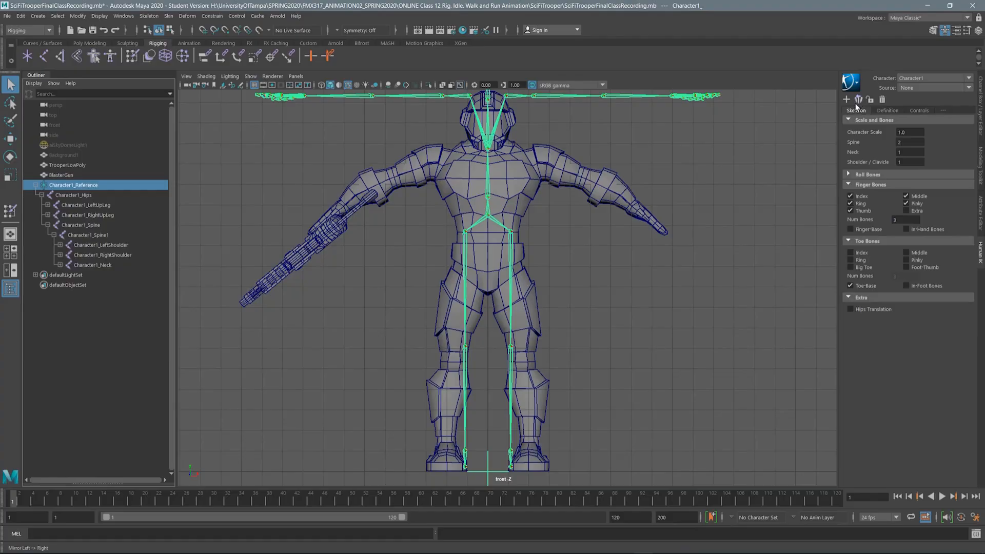
# Move the hips joint of the skeleton straight down into the trooper's pelvis in the front view.
pyautogui.click(487, 218)
pyautogui.press('w')
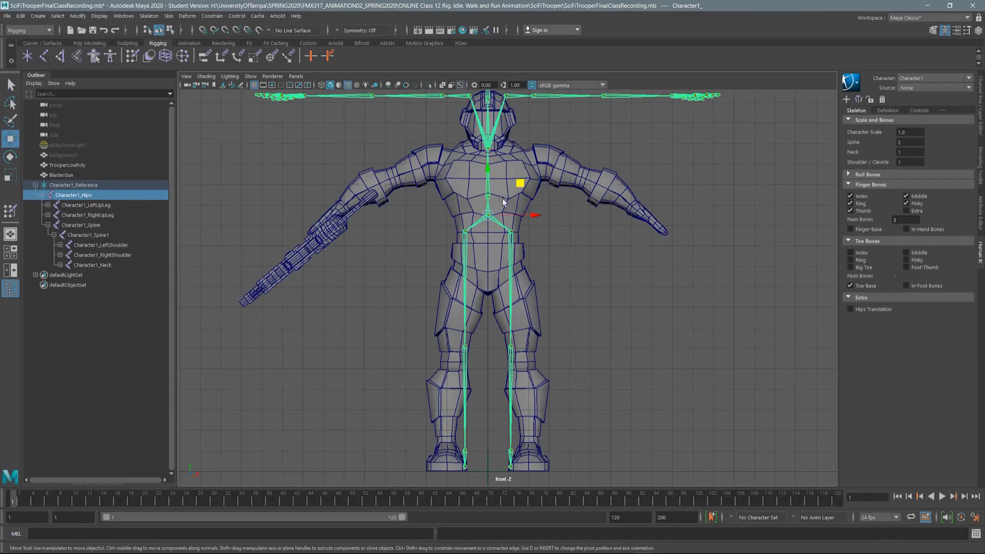
pyautogui.moveTo(489, 181); pyautogui.dragTo(488, 225)
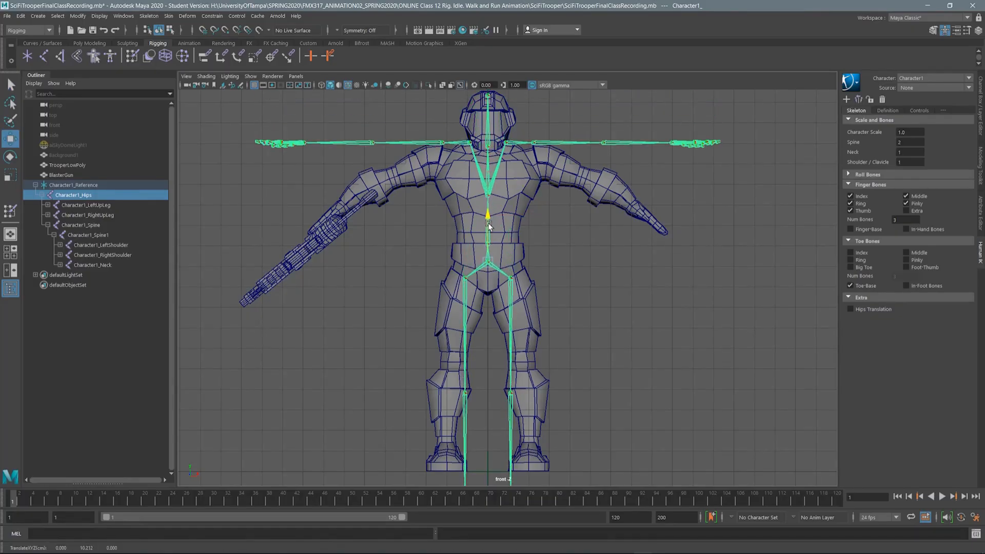
# Position the left knee and left ankle joints inside the trooper's knee and ankle in the front view.
pyautogui.click(511, 394)
pyautogui.moveTo(543, 361); pyautogui.dragTo(553, 334)
pyautogui.keyDown('alt'); pyautogui.moveTo(532, 299); pyautogui.dragTo(524, 220, button='middle'); pyautogui.keyUp('alt')
pyautogui.keyDown('alt'); pyautogui.moveTo(552, 279); pyautogui.dragTo(867, 206, button='right'); pyautogui.keyUp('alt')
pyautogui.keyDown('alt'); pyautogui.moveTo(554, 273); pyautogui.dragTo(581, 211, button='middle'); pyautogui.keyUp('alt')
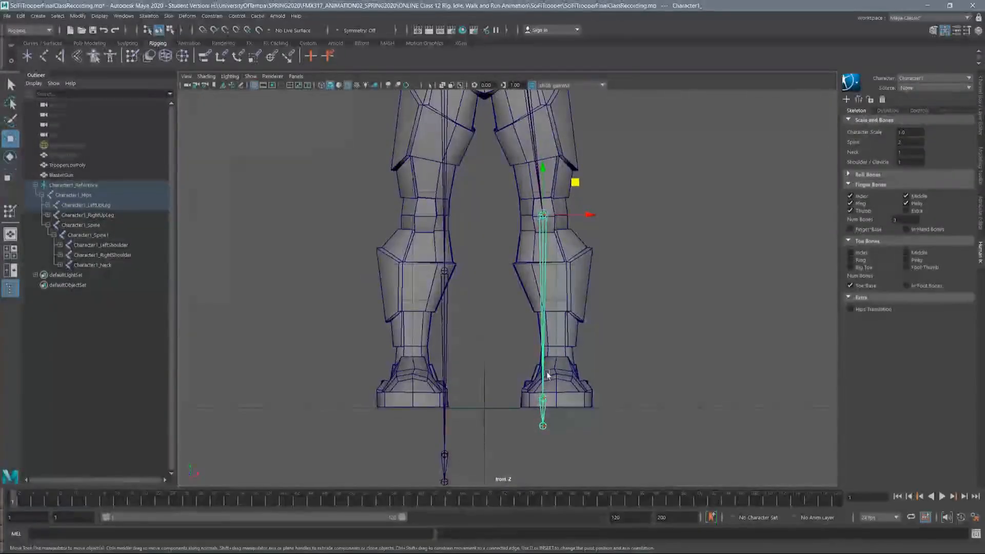
pyautogui.click(545, 396)
pyautogui.moveTo(575, 366); pyautogui.dragTo(589, 335)
# Raise the lower spine joint to the waist and lower the upper spine joint into the chest.
pyautogui.keyDown('alt'); pyautogui.moveTo(560, 224); pyautogui.dragTo(559, 399, button='middle'); pyautogui.keyUp('alt')
pyautogui.keyDown('alt'); pyautogui.moveTo(557, 266); pyautogui.dragTo(521, 386, button='middle'); pyautogui.keyUp('alt')
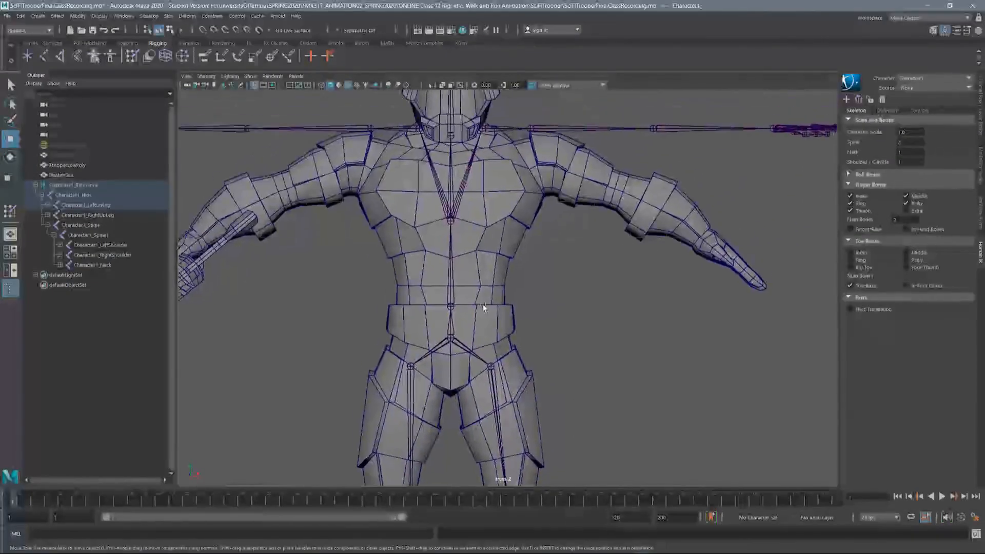
pyautogui.click(451, 305)
pyautogui.moveTo(452, 269); pyautogui.dragTo(452, 250)
pyautogui.click(452, 201)
pyautogui.moveTo(454, 164); pyautogui.dragTo(457, 189)
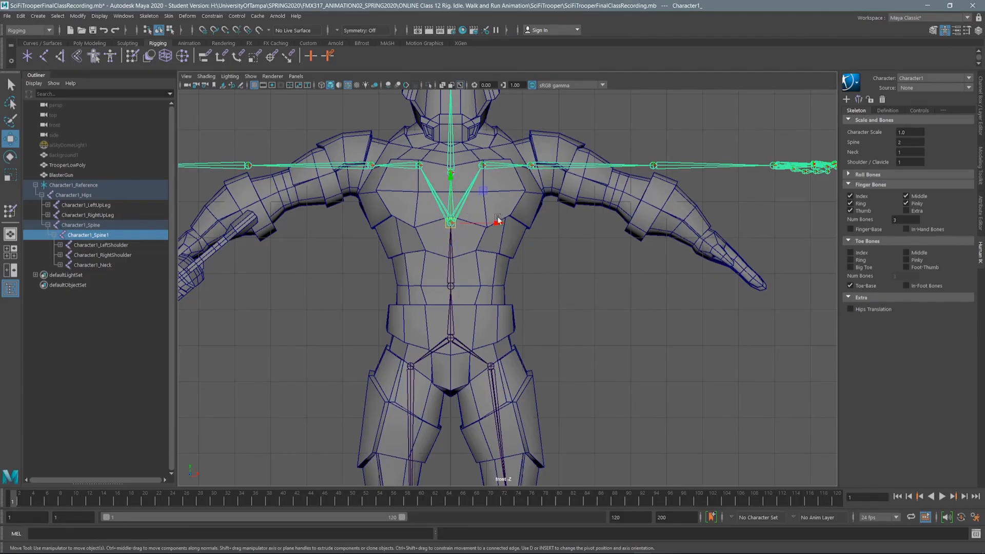
# Shift the hips joint slightly backward within the trooper's pelvis in the side view.
pyautogui.press('space')
pyautogui.press('space')
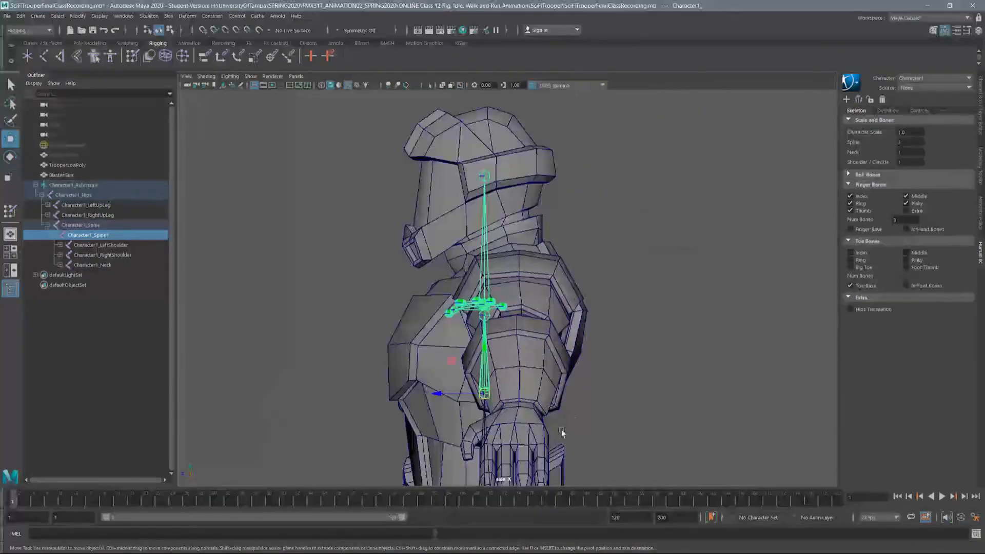
pyautogui.scroll(3, 564, 433)
pyautogui.keyDown('alt'); pyautogui.moveTo(563, 432); pyautogui.dragTo(539, 276, button='middle'); pyautogui.keyUp('alt')
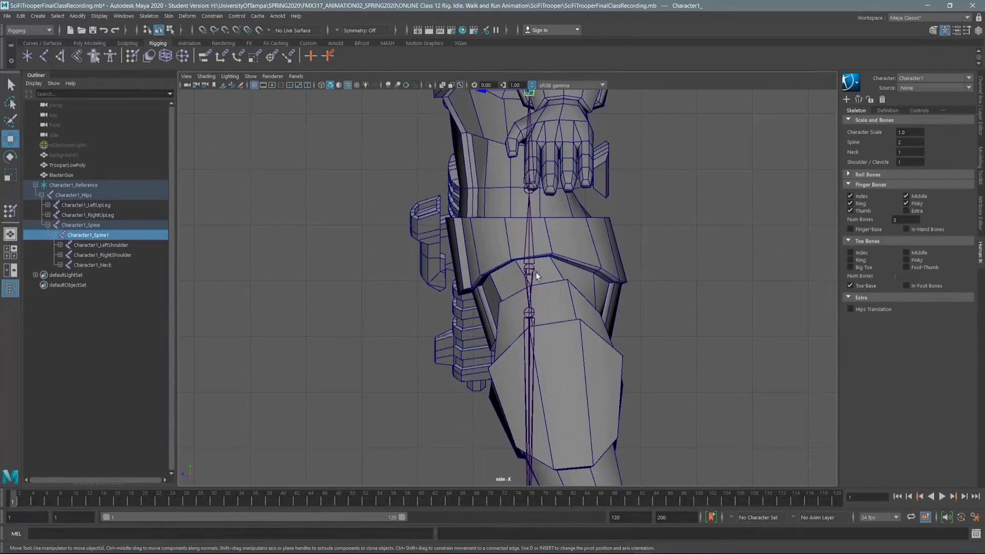
pyautogui.click(539, 276)
pyautogui.keyDown('alt'); pyautogui.moveTo(572, 277); pyautogui.dragTo(546, 180, button='right'); pyautogui.keyUp('alt')
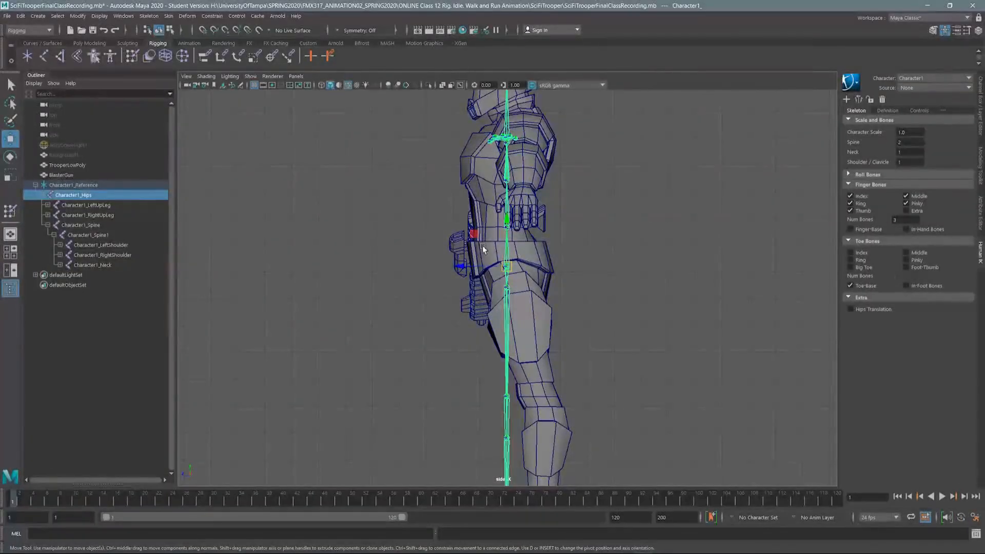
pyautogui.moveTo(461, 266); pyautogui.dragTo(477, 269)
# Move the left knee joint backward into the trooper's knee in the side view.
pyautogui.keyDown('alt'); pyautogui.moveTo(504, 304); pyautogui.dragTo(516, 192, button='middle'); pyautogui.keyUp('alt')
pyautogui.keyDown('alt'); pyautogui.moveTo(517, 191); pyautogui.dragTo(524, 361, button='right'); pyautogui.keyUp('alt')
pyautogui.keyDown('alt'); pyautogui.moveTo(524, 361); pyautogui.dragTo(507, 350, button='middle'); pyautogui.keyUp('alt')
pyautogui.click(510, 270)
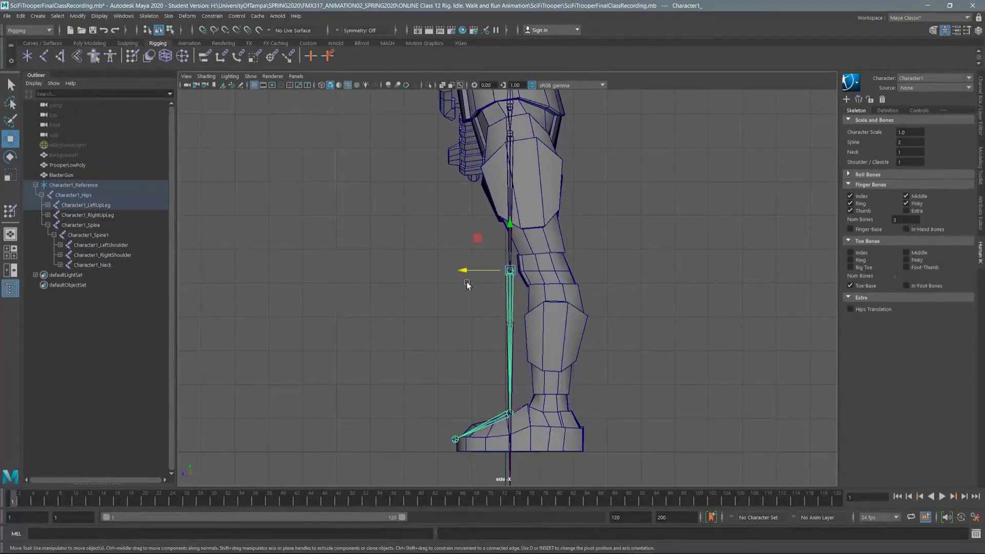
pyautogui.press('space')
pyautogui.press('f')
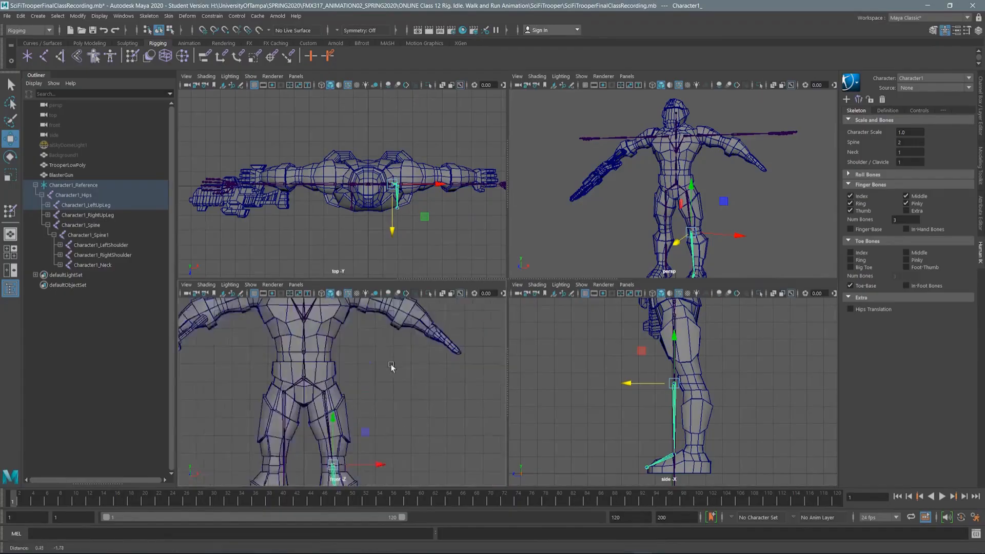
pyautogui.press('space')
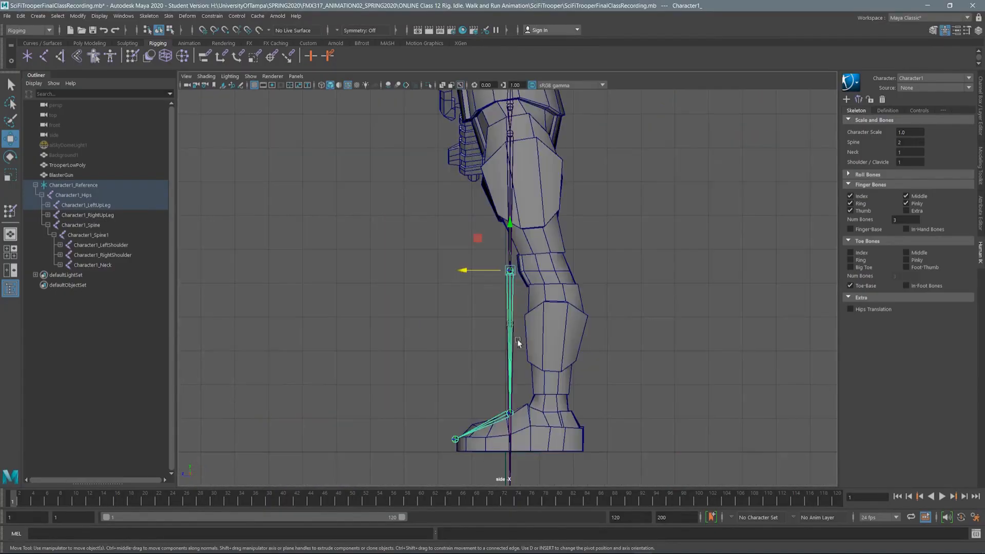
pyautogui.moveTo(466, 272); pyautogui.dragTo(494, 275)
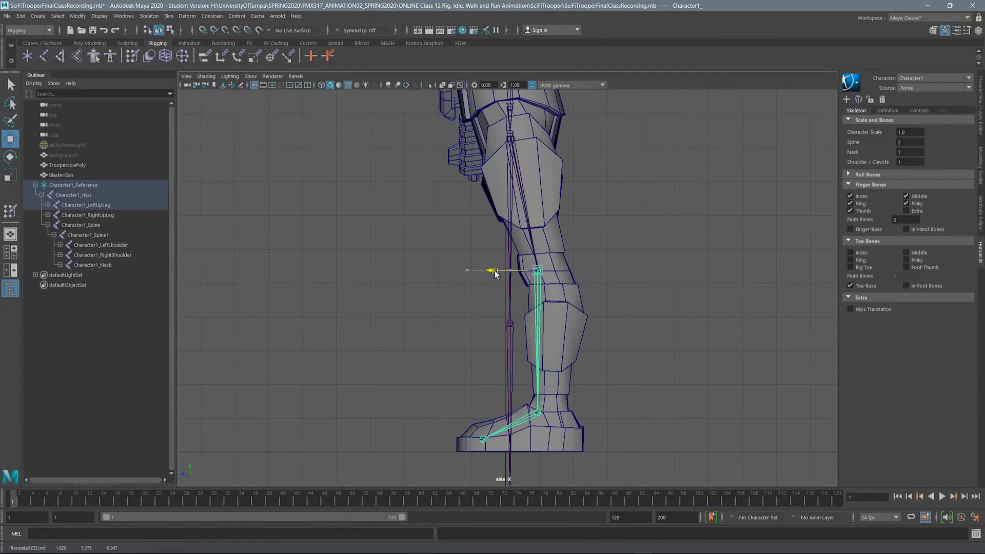
# Move the left ankle joint backward to sit inside the trooper's ankle in the side view.
pyautogui.click(539, 414)
pyautogui.keyDown('alt'); pyautogui.moveTo(518, 367); pyautogui.dragTo(459, 289, button='middle'); pyautogui.keyUp('alt')
pyautogui.keyDown('alt'); pyautogui.moveTo(459, 289); pyautogui.dragTo(513, 431, button='right'); pyautogui.keyUp('alt')
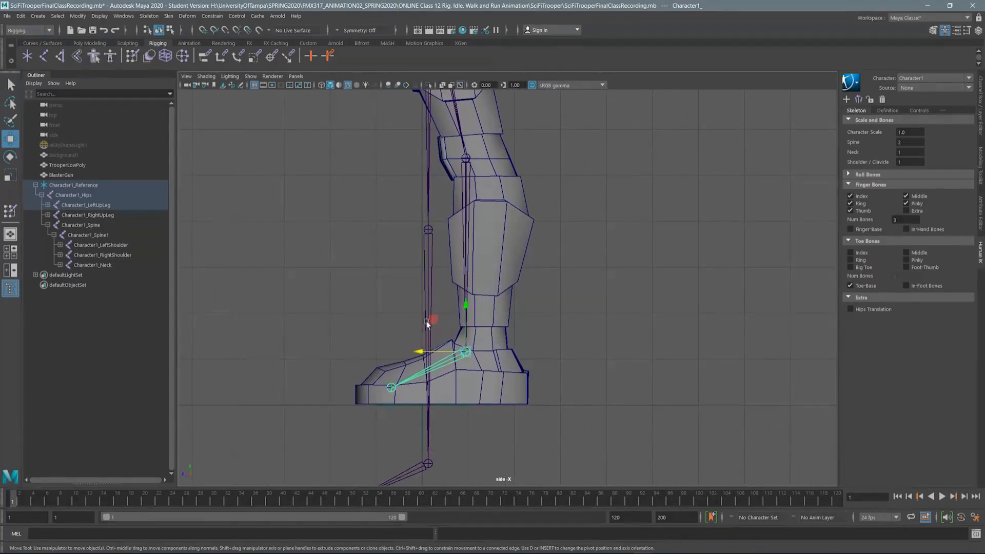
pyautogui.moveTo(434, 321); pyautogui.dragTo(450, 323)
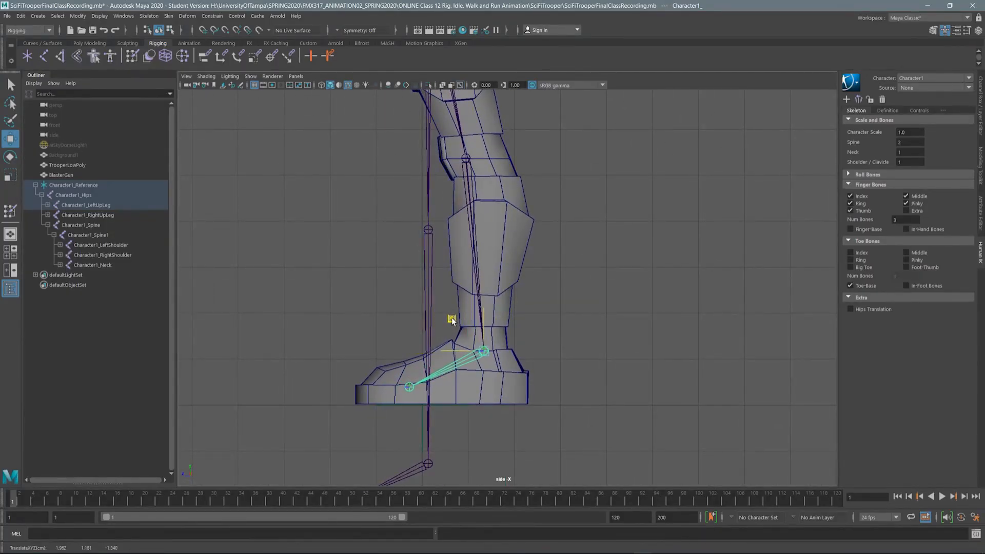
# Move the left toe joint backward and slightly up inside the trooper's foot.
pyautogui.click(410, 388)
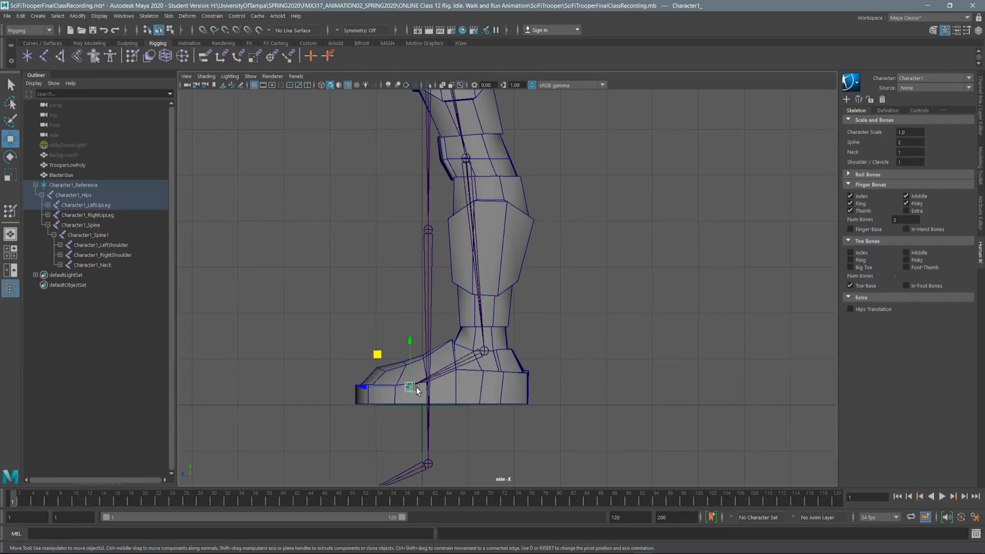
pyautogui.moveTo(378, 354); pyautogui.dragTo(393, 352)
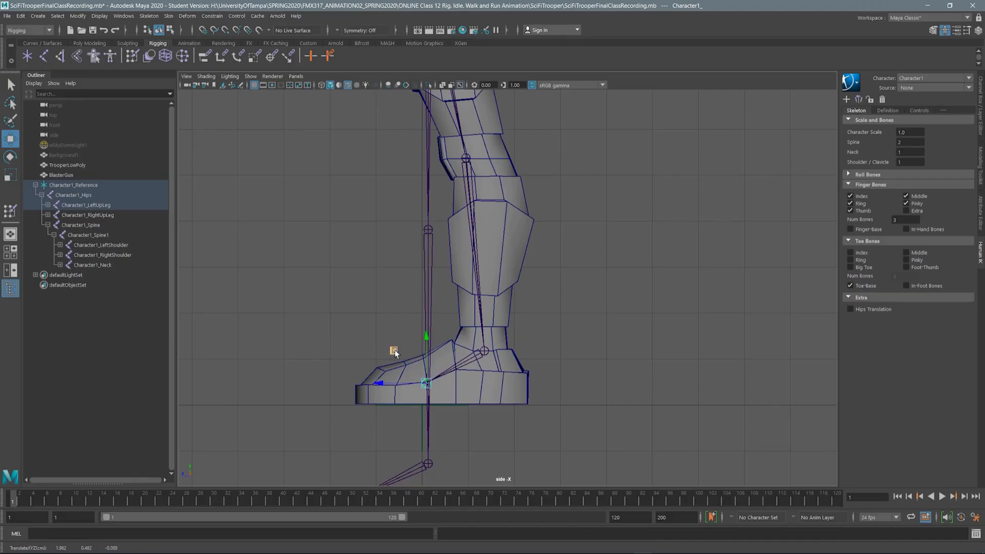
pyautogui.moveTo(392, 352)
pyautogui.mouseDown()
pyautogui.moveTo(368, 352)
pyautogui.moveTo(396, 352)
pyautogui.mouseUp()
pyautogui.keyDown('alt'); pyautogui.moveTo(457, 246); pyautogui.dragTo(461, 452, button='middle'); pyautogui.keyUp('alt')
pyautogui.keyDown('alt'); pyautogui.moveTo(455, 258); pyautogui.dragTo(473, 324, button='middle'); pyautogui.keyUp('alt')
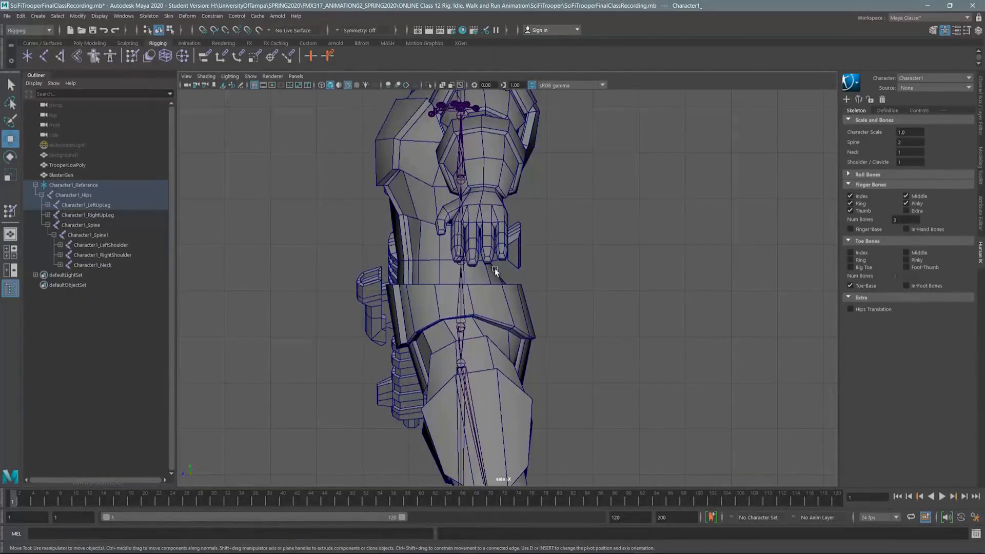
# Nudge the left upper-arm joint slightly inward at the trooper's shoulder in the front view.
pyautogui.press('space')
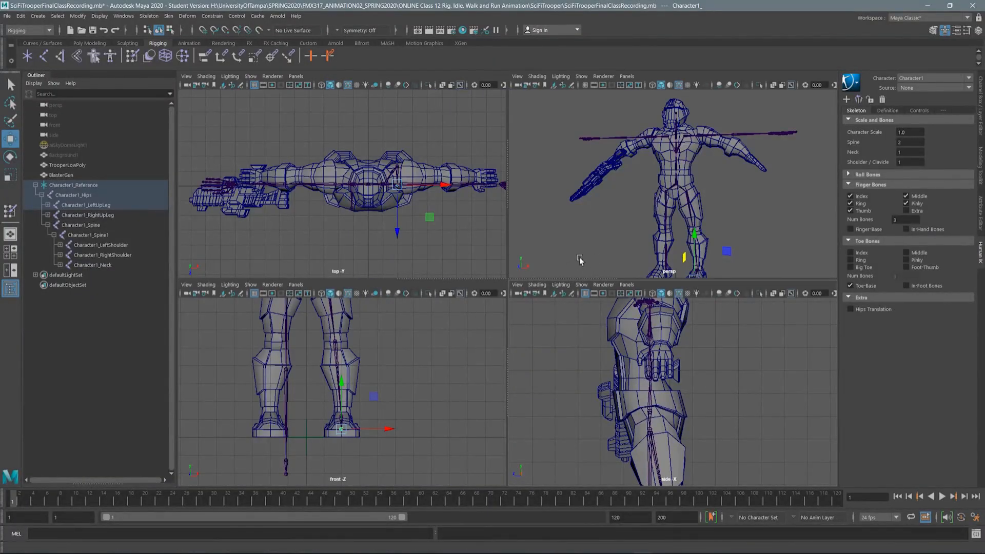
pyautogui.keyDown('alt'); pyautogui.moveTo(426, 342); pyautogui.dragTo(415, 457, button='middle'); pyautogui.keyUp('alt')
pyautogui.keyDown('alt'); pyautogui.moveTo(411, 308); pyautogui.dragTo(397, 392, button='middle'); pyautogui.keyUp('alt')
pyautogui.scroll(8, 364, 377)
pyautogui.scroll(-2, 365, 383)
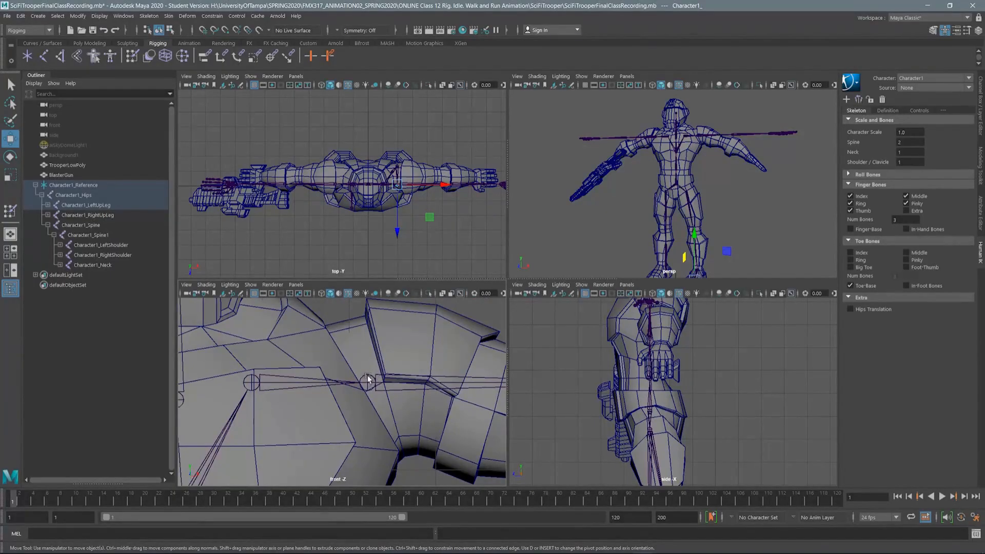
pyautogui.scroll(-6, 361, 359)
pyautogui.scroll(2, 374, 359)
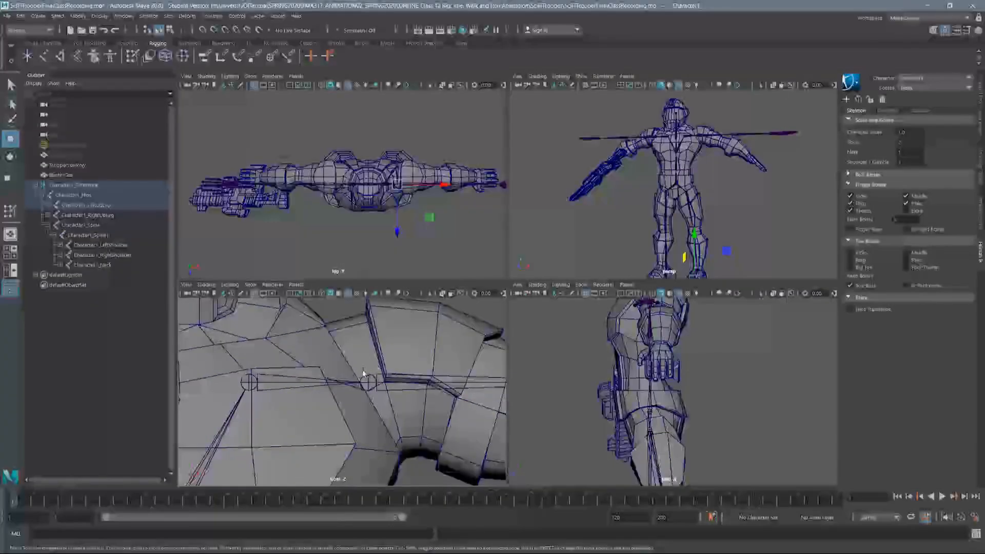
pyautogui.scroll(-2, 374, 359)
pyautogui.click(398, 387)
pyautogui.moveTo(405, 388); pyautogui.dragTo(397, 388)
pyautogui.keyDown('alt'); pyautogui.moveTo(292, 349); pyautogui.dragTo(367, 361, button='middle'); pyautogui.keyUp('alt')
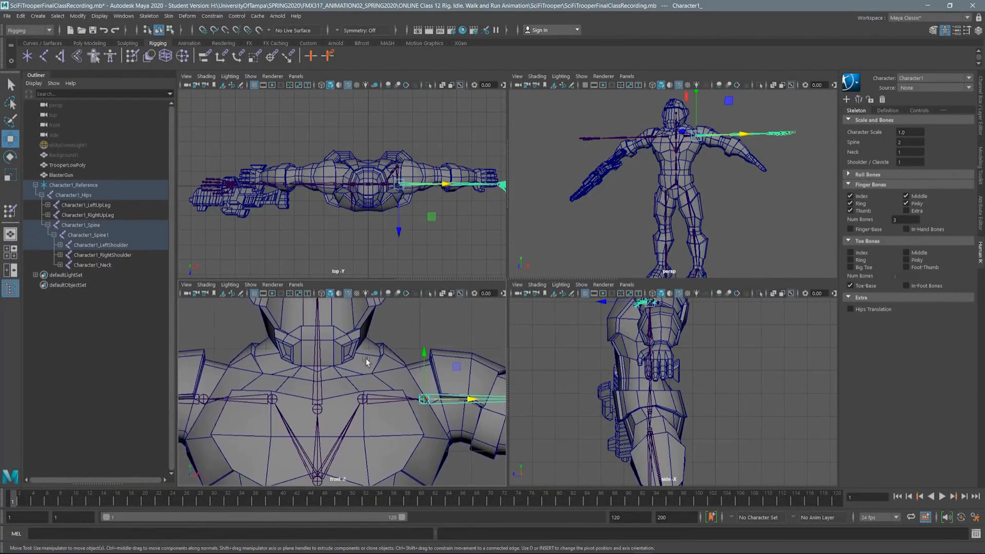
# Raise the neck joint to the base of the trooper's neck in the front view.
pyautogui.click(317, 409)
pyautogui.moveTo(319, 374); pyautogui.dragTo(319, 332)
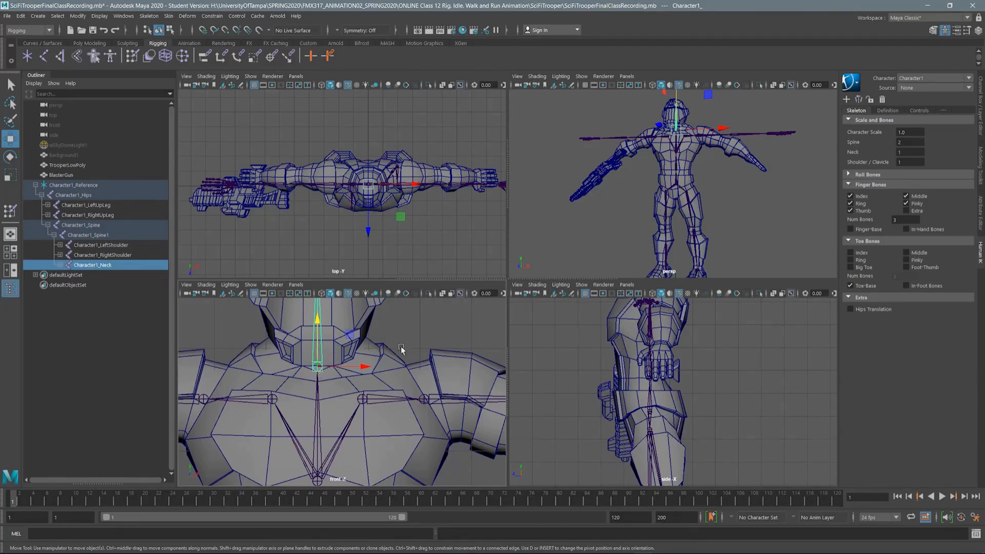
pyautogui.press('space')
pyautogui.press('f')
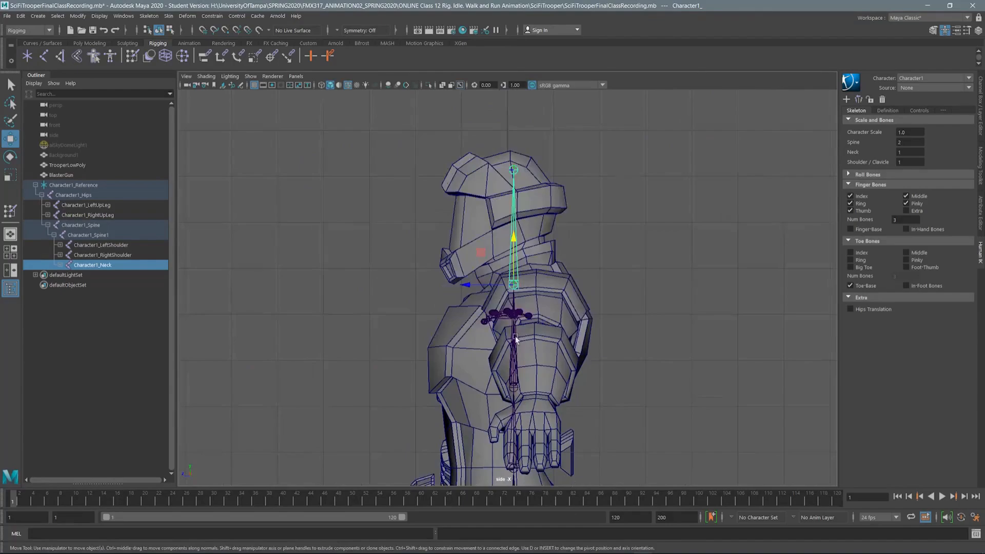
pyautogui.click(36, 185)
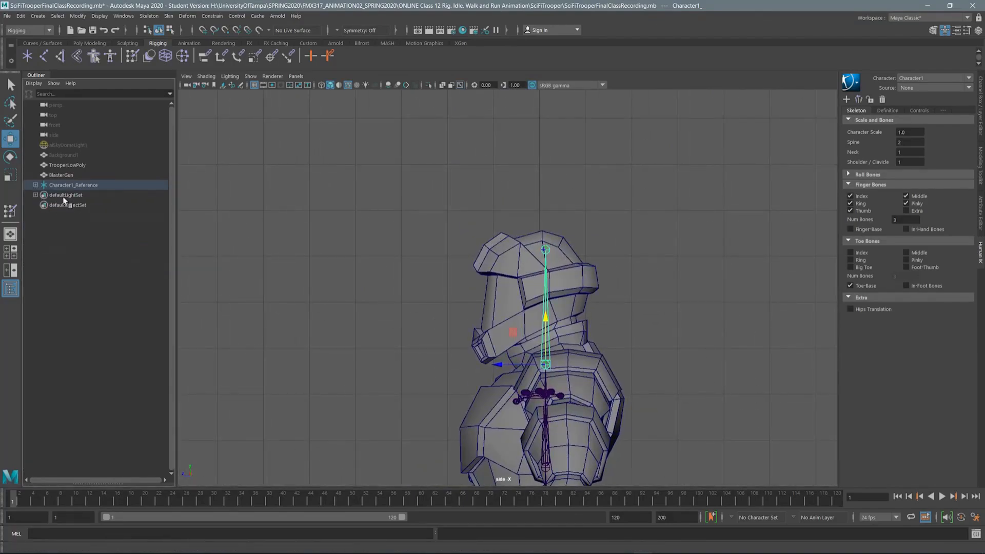
pyautogui.click(35, 184)
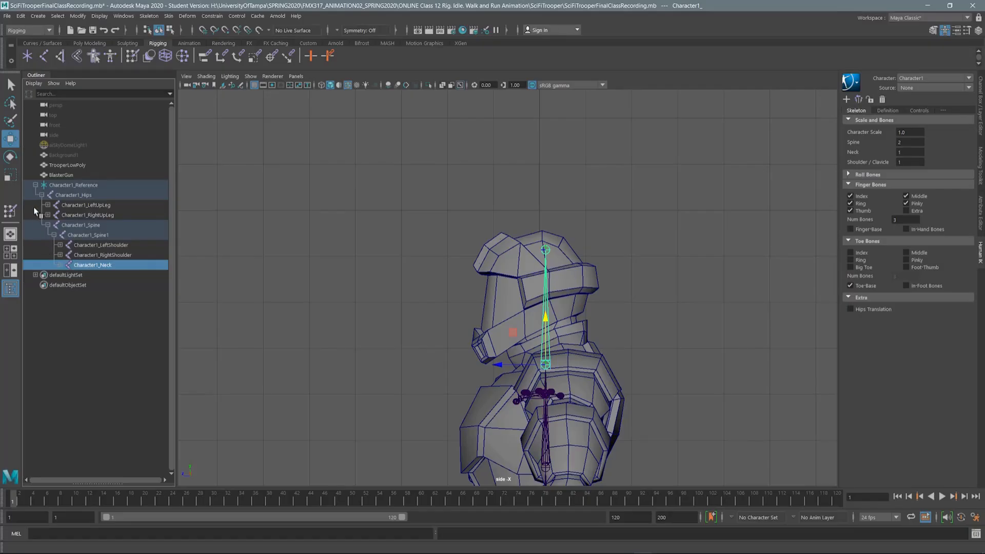
pyautogui.click(35, 185)
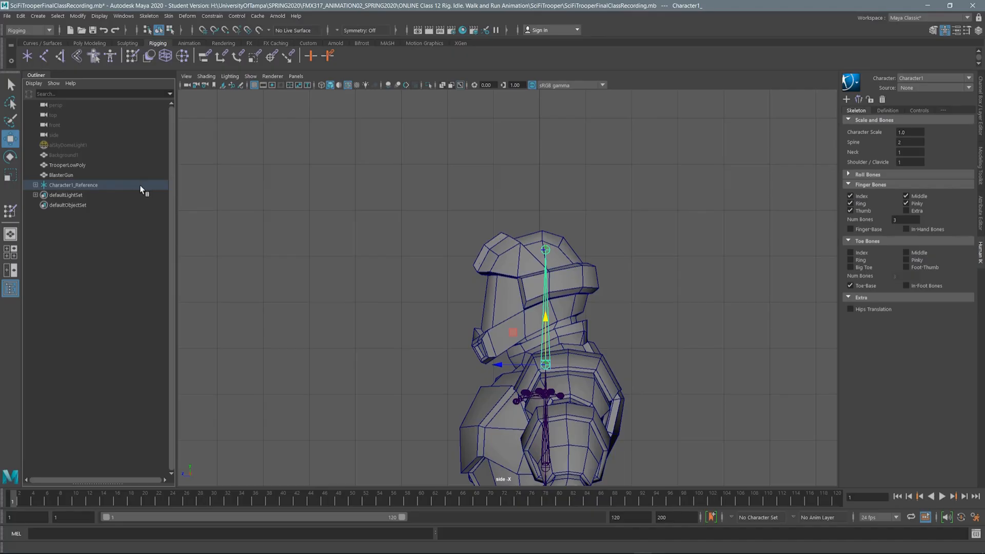
pyautogui.click(35, 185)
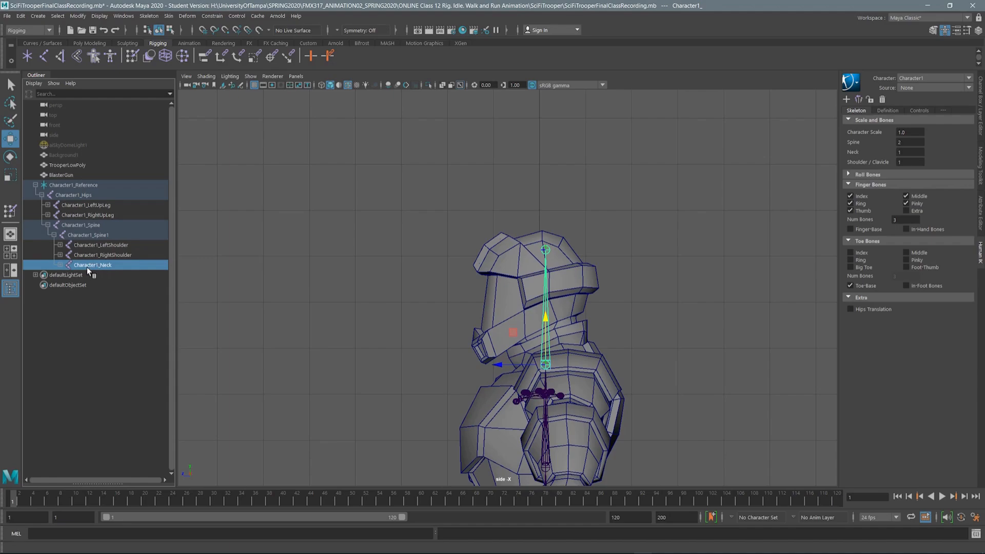
# Raise the neck joint slightly further inside the trooper's neck in the side view.
pyautogui.keyDown('alt'); pyautogui.moveTo(463, 353); pyautogui.dragTo(462, 225, button='middle'); pyautogui.keyUp('alt')
pyautogui.keyDown('alt'); pyautogui.moveTo(482, 272); pyautogui.dragTo(527, 322, button='right'); pyautogui.keyUp('alt')
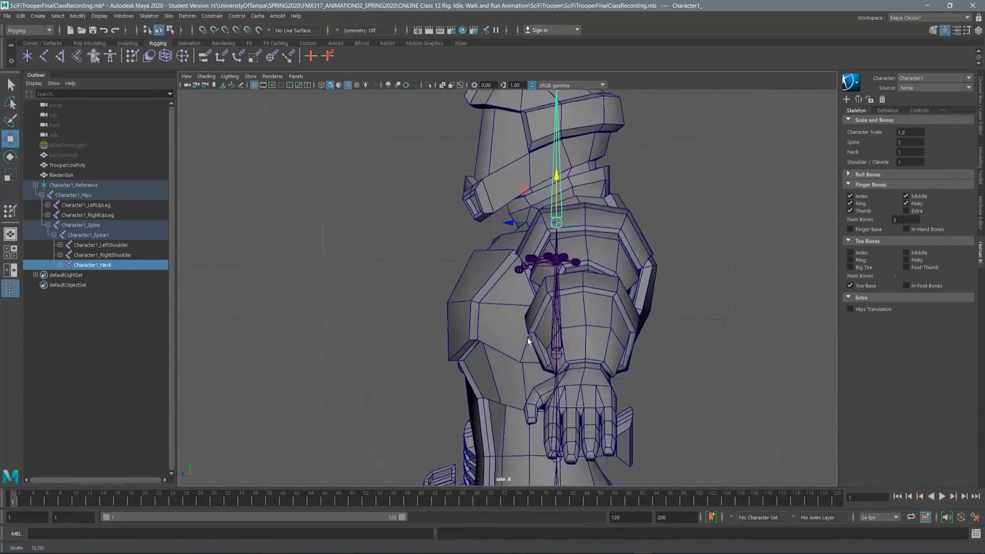
pyautogui.keyDown('alt'); pyautogui.moveTo(492, 273); pyautogui.dragTo(414, 307, button='middle'); pyautogui.keyUp('alt')
pyautogui.keyDown('alt'); pyautogui.moveTo(415, 307); pyautogui.dragTo(474, 374, button='right'); pyautogui.keyUp('alt')
pyautogui.moveTo(462, 204); pyautogui.dragTo(465, 182)
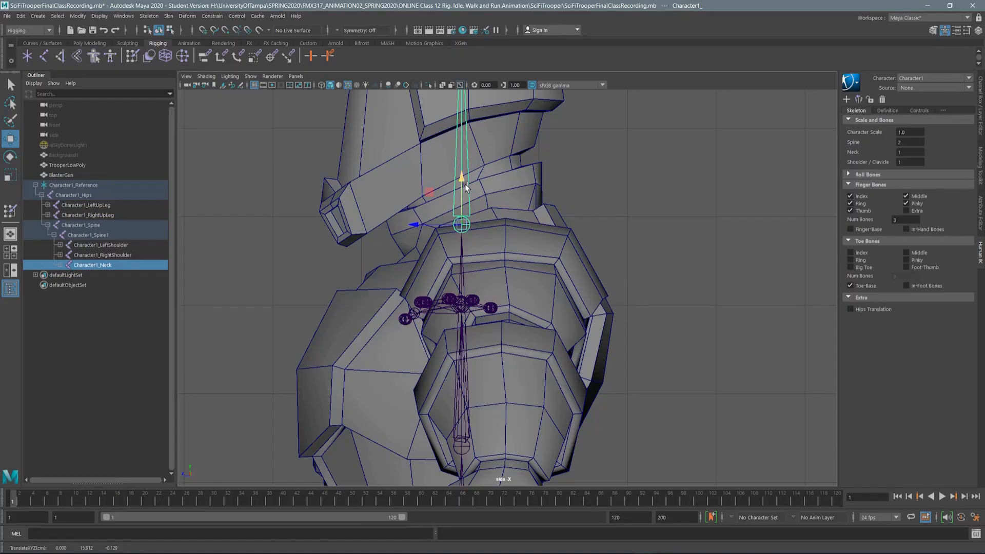
# Move the Character1_Head joint down and slightly forward to the base of the trooper's head in the side view.
pyautogui.keyDown('alt'); pyautogui.moveTo(459, 95); pyautogui.dragTo(469, 229, button='middle'); pyautogui.keyUp('alt')
pyautogui.click(475, 142)
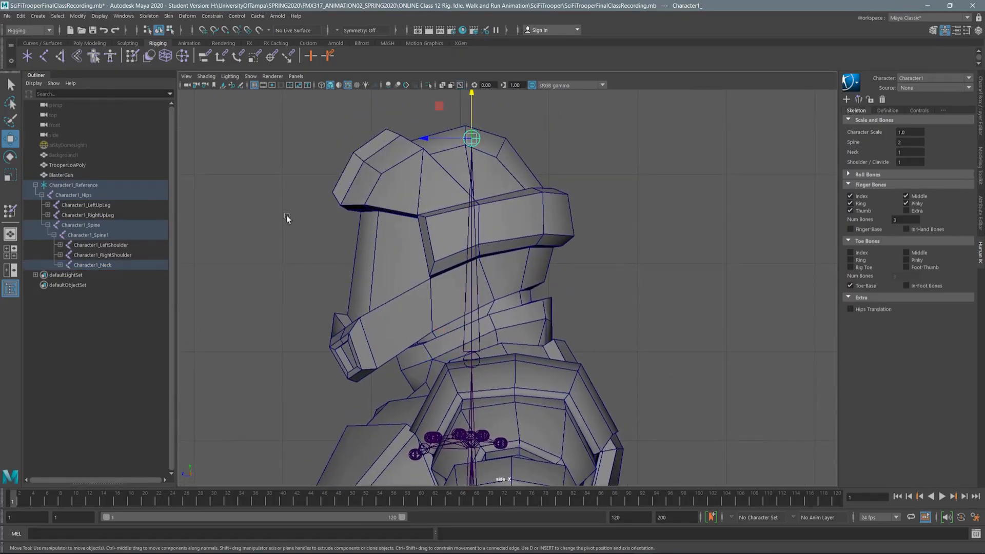
pyautogui.click(60, 265)
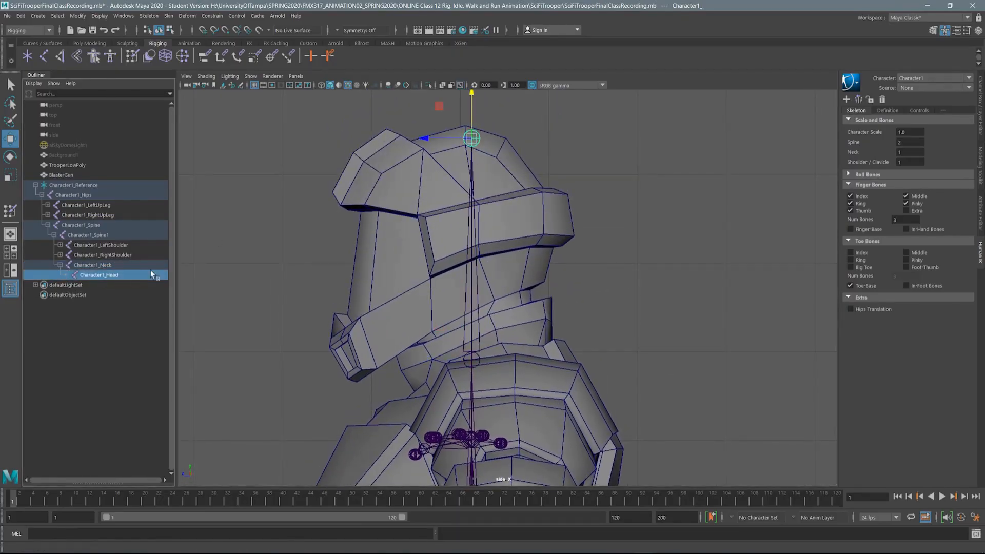
pyautogui.keyDown('alt'); pyautogui.moveTo(405, 201); pyautogui.dragTo(396, 230, button='middle'); pyautogui.keyUp('alt')
pyautogui.moveTo(430, 134); pyautogui.dragTo(418, 314, button='middle')
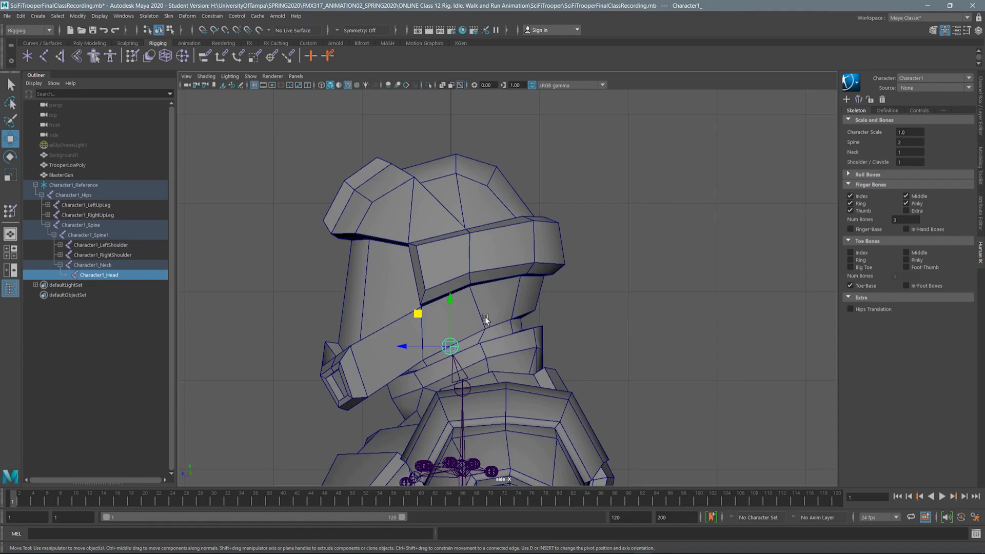
pyautogui.keyDown('alt'); pyautogui.moveTo(495, 315); pyautogui.dragTo(558, 369, button='middle'); pyautogui.keyUp('alt')
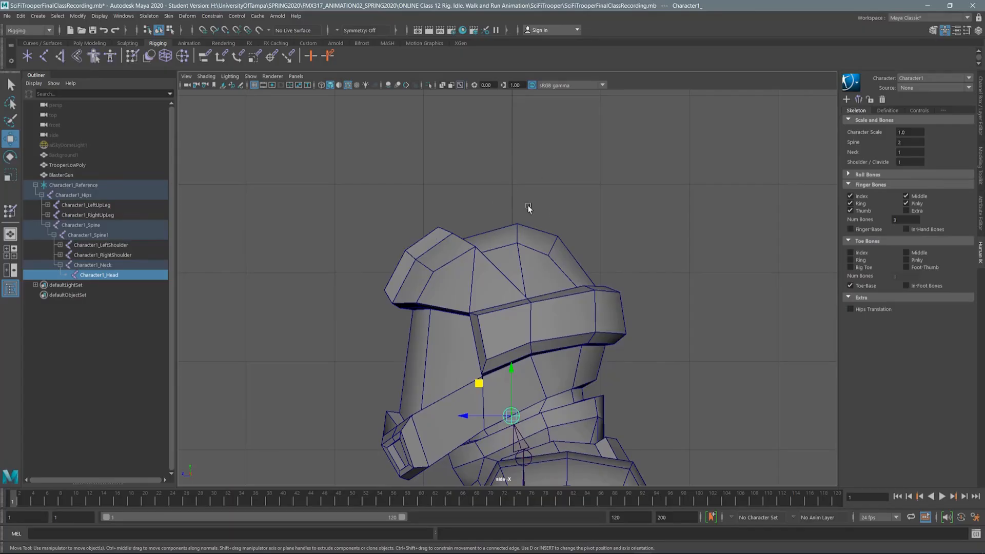
pyautogui.moveTo(530, 323)
pyautogui.keyDown('alt'); pyautogui.mouseDown(button='right')
pyautogui.moveTo(521, 286)
pyautogui.moveTo(528, 323)
pyautogui.mouseUp(button='right'); pyautogui.keyUp('alt')
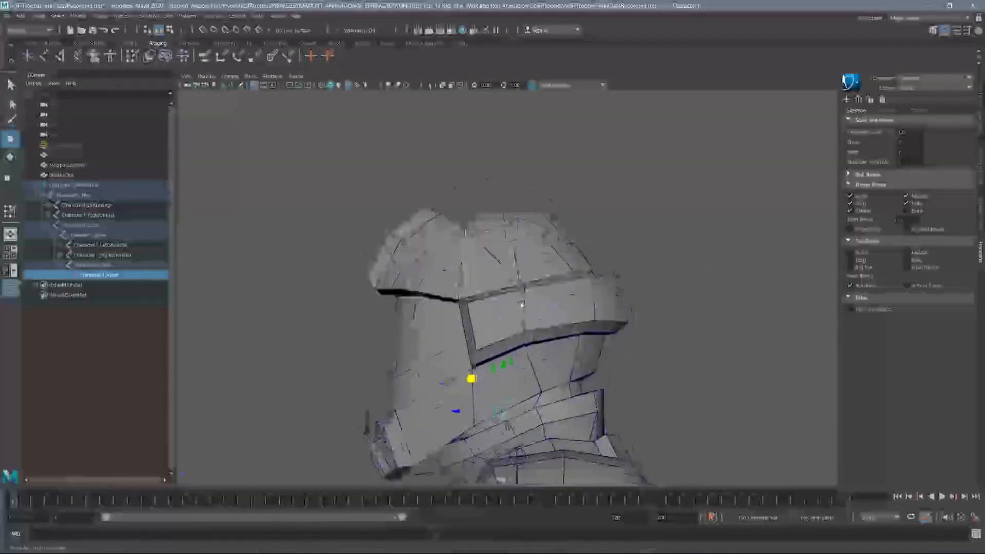
pyautogui.keyDown('alt'); pyautogui.moveTo(533, 351); pyautogui.dragTo(496, 224, button='middle'); pyautogui.keyUp('alt')
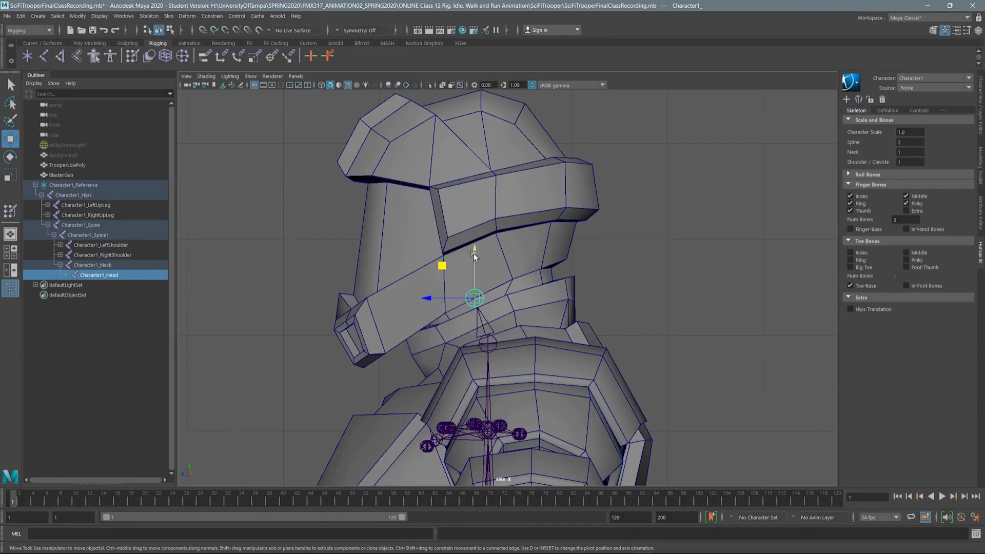
pyautogui.keyDown('alt'); pyautogui.moveTo(505, 304); pyautogui.dragTo(512, 218, button='middle'); pyautogui.keyUp('alt')
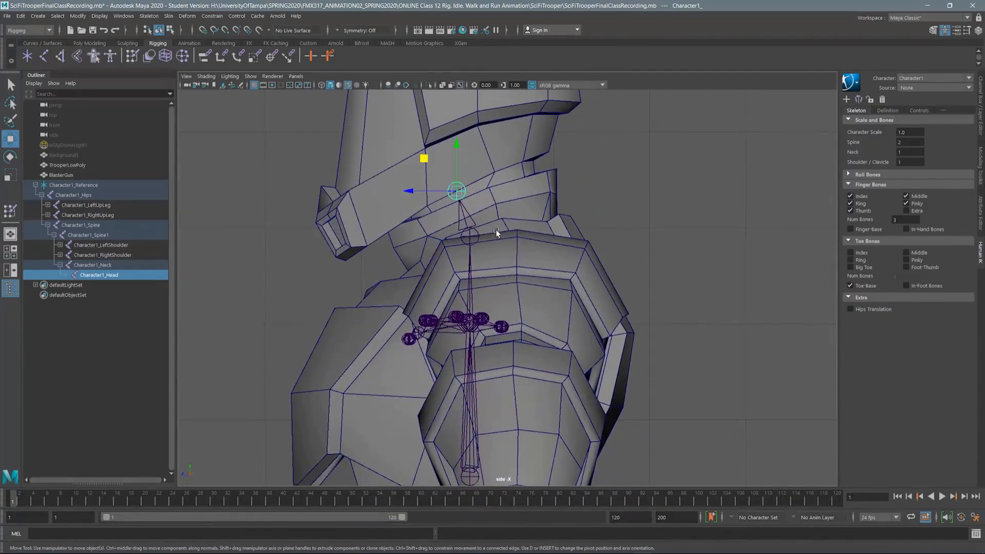
# Move the left upper-arm joint backward into the centre of the trooper's shoulder in the top view.
pyautogui.press('space')
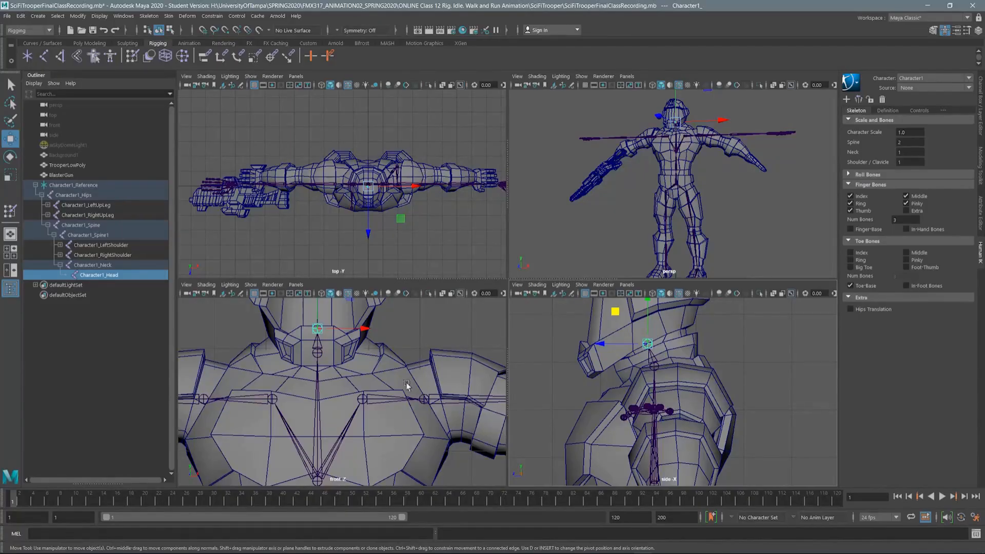
pyautogui.click(424, 398)
pyautogui.press('space')
pyautogui.scroll(1, 462, 230)
pyautogui.keyDown('alt'); pyautogui.moveTo(583, 232); pyautogui.dragTo(373, 197, button='middle'); pyautogui.keyUp('alt')
pyautogui.scroll(2, 437, 216)
pyautogui.keyDown('alt'); pyautogui.moveTo(439, 272); pyautogui.dragTo(476, 367, button='middle'); pyautogui.keyUp('alt')
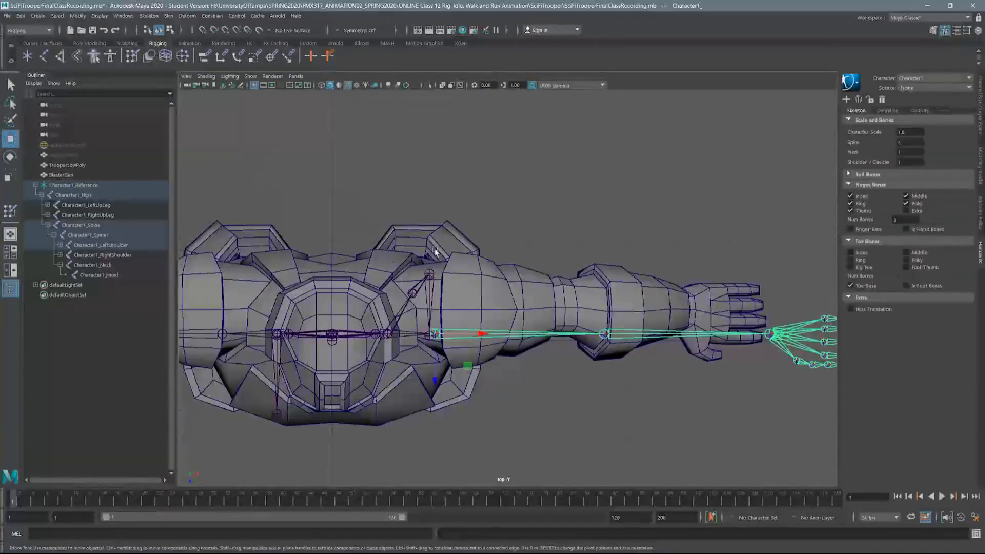
pyautogui.scroll(1, 417, 393)
pyautogui.moveTo(417, 399); pyautogui.dragTo(416, 362)
# Slide the left elbow joint inward along the arm to the trooper's elbow in the top view.
pyautogui.keyDown('alt'); pyautogui.moveTo(477, 272); pyautogui.dragTo(365, 264, button='middle'); pyautogui.keyUp('alt')
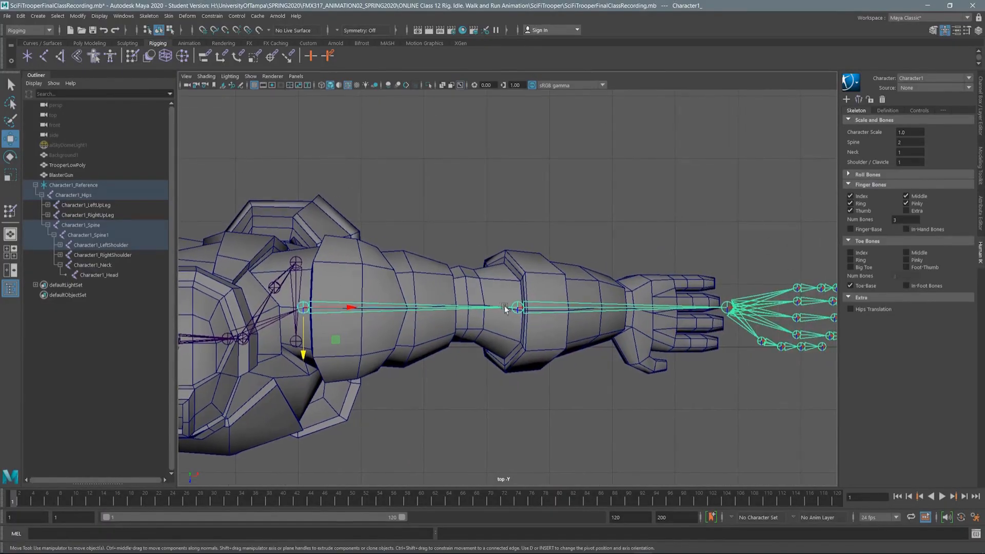
pyautogui.click(529, 308)
pyautogui.moveTo(563, 313); pyautogui.dragTo(464, 311)
# Lower the left elbow joint into the trooper's bent arm in the front view.
pyautogui.press('space')
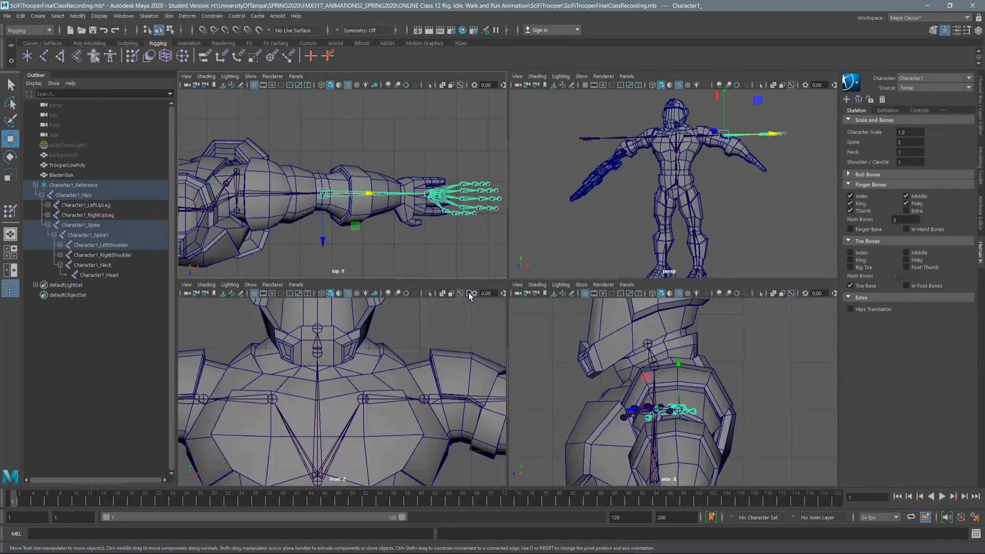
pyautogui.press('space')
pyautogui.keyDown('alt'); pyautogui.moveTo(500, 295); pyautogui.dragTo(294, 234, button='middle'); pyautogui.keyUp('alt')
pyautogui.keyDown('alt'); pyautogui.moveTo(488, 247); pyautogui.dragTo(275, 243, button='middle'); pyautogui.keyUp('alt')
pyautogui.moveTo(556, 210); pyautogui.dragTo(543, 272)
# Move the left wrist joint down and inward to the trooper's wrist in the front view.
pyautogui.keyDown('alt'); pyautogui.moveTo(562, 252); pyautogui.dragTo(362, 183, button='middle'); pyautogui.keyUp('alt')
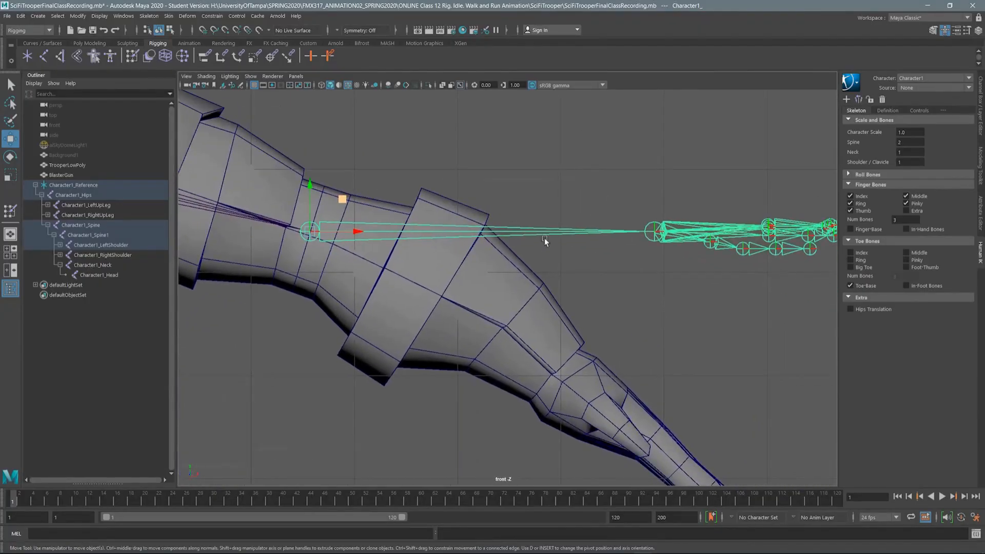
pyautogui.click(650, 239)
pyautogui.moveTo(682, 207); pyautogui.dragTo(587, 341)
pyautogui.keyDown('alt'); pyautogui.moveTo(591, 277); pyautogui.dragTo(531, 186, button='middle'); pyautogui.keyUp('alt')
pyautogui.keyDown('alt'); pyautogui.moveTo(544, 201); pyautogui.dragTo(559, 209, button='right'); pyautogui.keyUp('alt')
pyautogui.keyDown('alt'); pyautogui.moveTo(541, 205); pyautogui.dragTo(547, 221, button='middle'); pyautogui.keyUp('alt')
# Rotate the left wrist joint downward to align the finger joints with the trooper's hand, and nudge it slightly into place.
pyautogui.press('r')
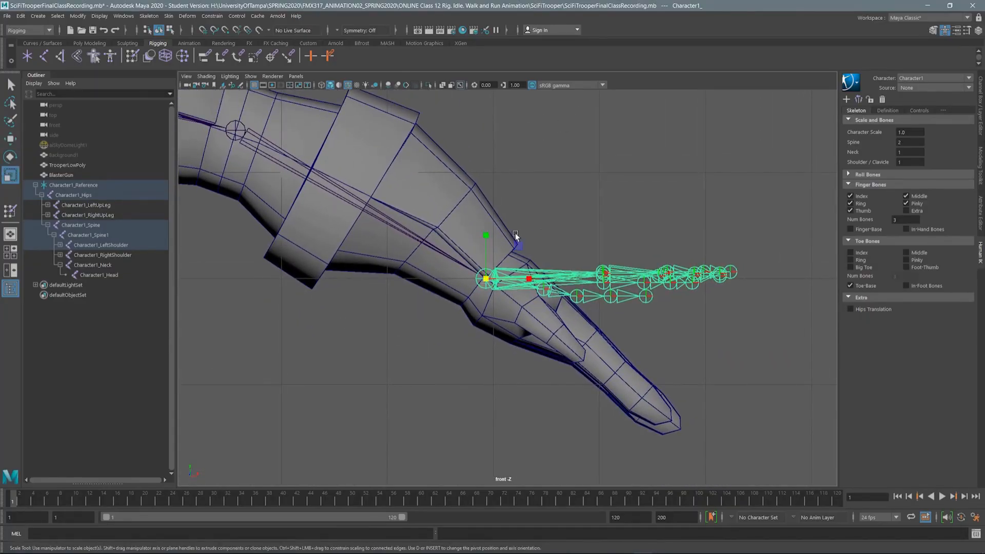
pyautogui.click(487, 289)
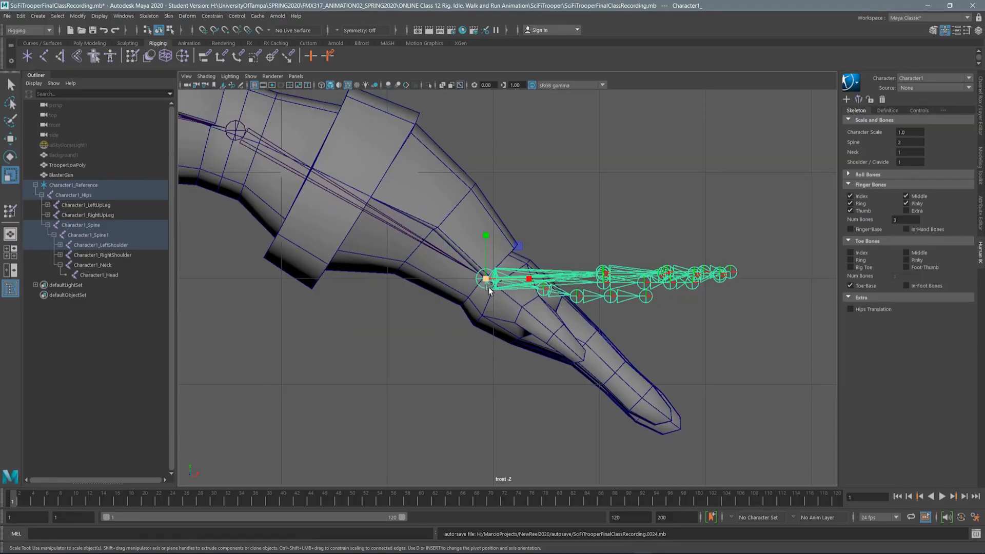
pyautogui.press('e')
pyautogui.moveTo(526, 264); pyautogui.dragTo(529, 294)
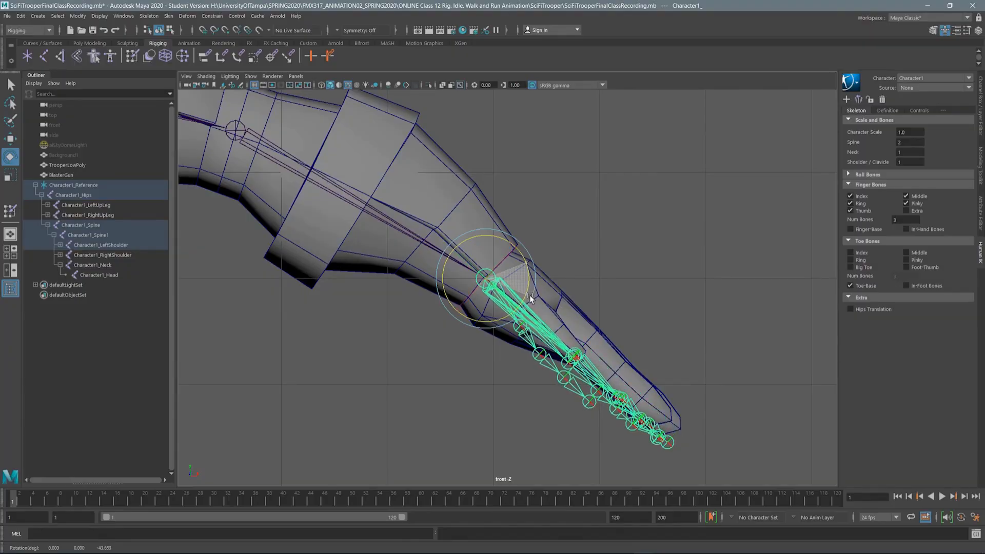
pyautogui.press('w')
pyautogui.moveTo(518, 248)
pyautogui.mouseDown(button='middle')
pyautogui.moveTo(541, 224)
pyautogui.moveTo(531, 235)
pyautogui.mouseUp(button='middle')
pyautogui.press('d')
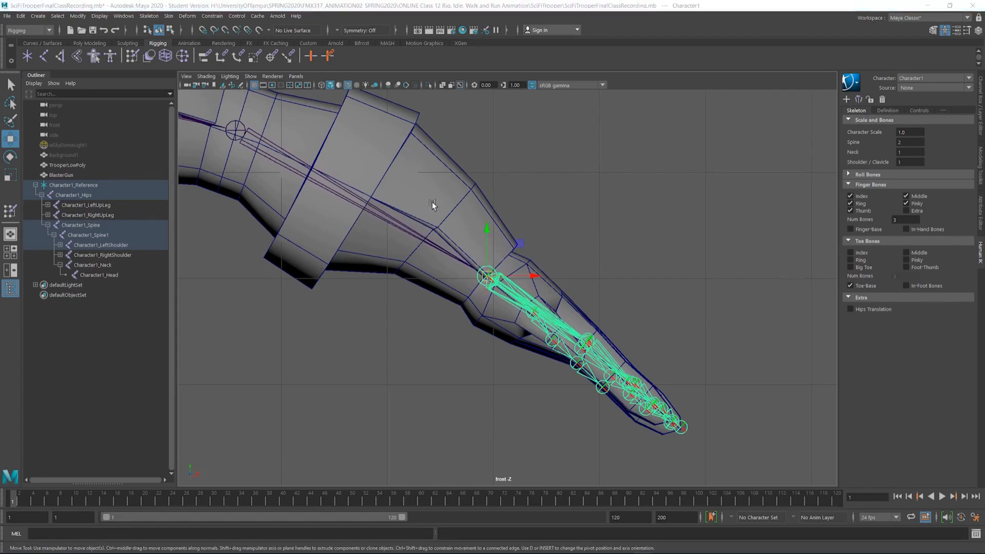
# Shift only the left elbow joint backward inside the arm in the top view, keeping the hand joints in place.
pyautogui.press('space')
pyautogui.press('space')
pyautogui.keyDown('alt'); pyautogui.moveTo(404, 199); pyautogui.dragTo(442, 149, button='middle'); pyautogui.keyUp('alt')
pyautogui.keyDown('alt'); pyautogui.moveTo(473, 257); pyautogui.dragTo(474, 361, button='right'); pyautogui.keyUp('alt')
pyautogui.click(490, 253)
pyautogui.press('Insert')
pyautogui.moveTo(491, 303); pyautogui.dragTo(490, 286)
pyautogui.press('Insert')
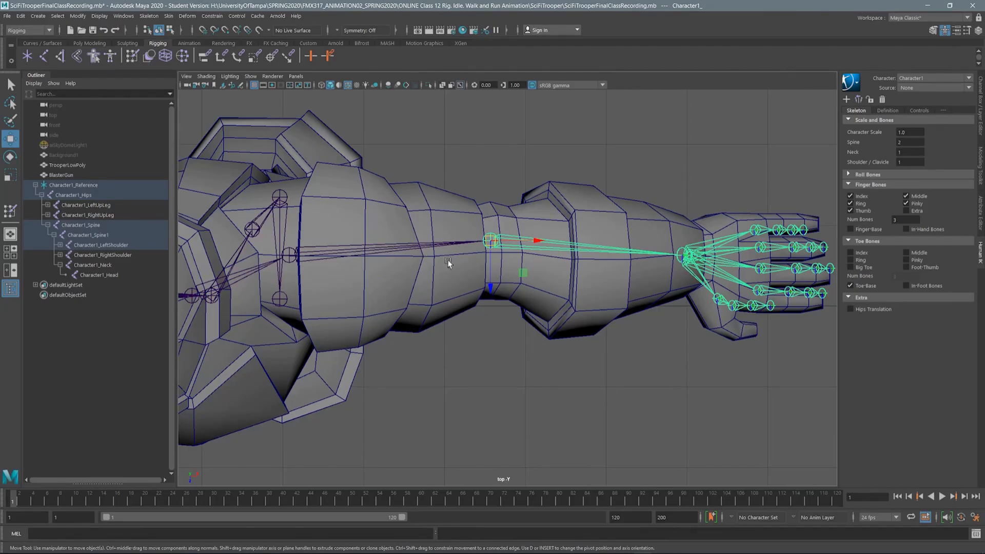
# Examine how the whole skeleton fits the trooper in the top, four-pane and perspective views.
pyautogui.scroll(-6, 390, 318)
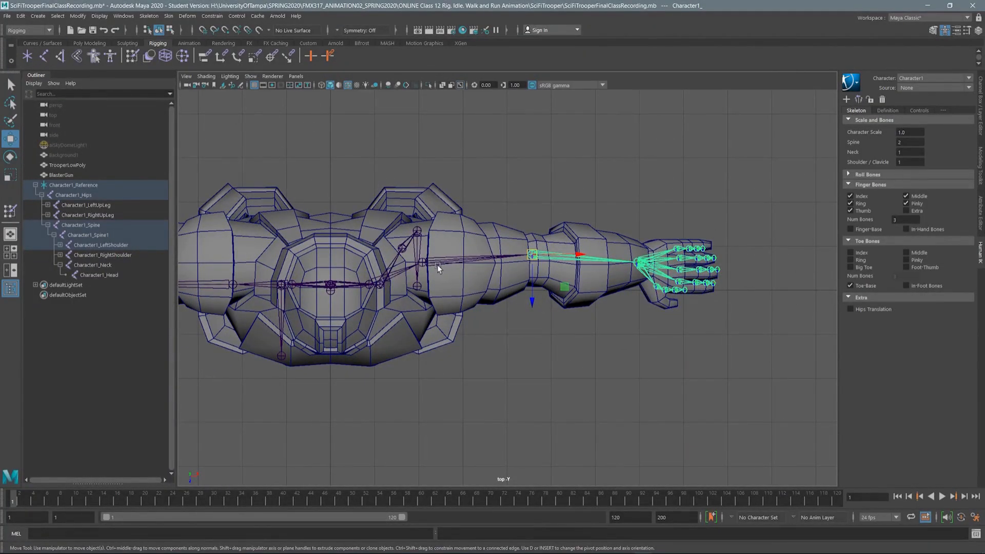
pyautogui.press('space')
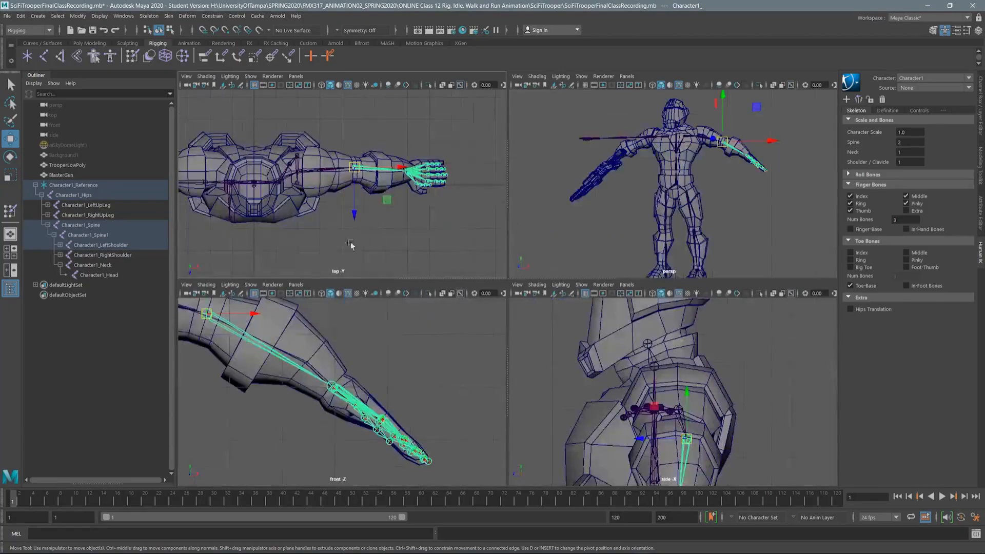
pyautogui.press('space')
pyautogui.keyDown('alt'); pyautogui.moveTo(559, 236); pyautogui.dragTo(526, 180); pyautogui.keyUp('alt')
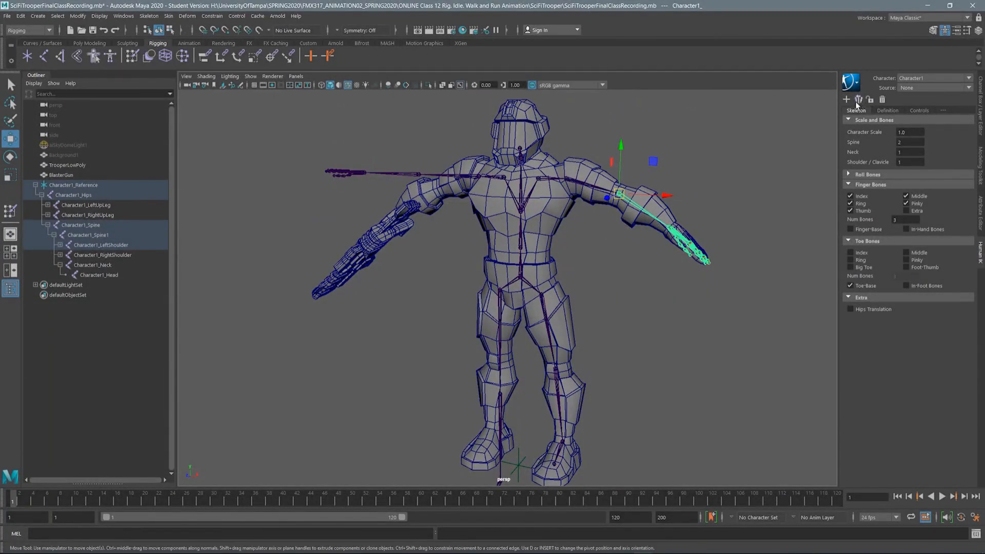
pyautogui.click(519, 149)
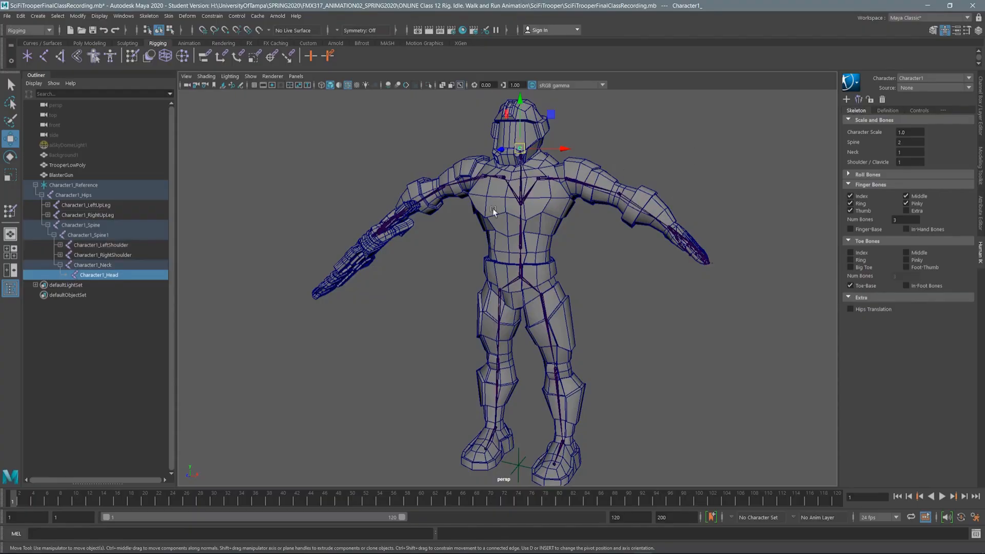
pyautogui.keyDown('alt'); pyautogui.moveTo(537, 204); pyautogui.dragTo(506, 167); pyautogui.keyUp('alt')
pyautogui.keyDown('alt'); pyautogui.moveTo(562, 175); pyautogui.dragTo(562, 172, button='middle'); pyautogui.keyUp('alt')
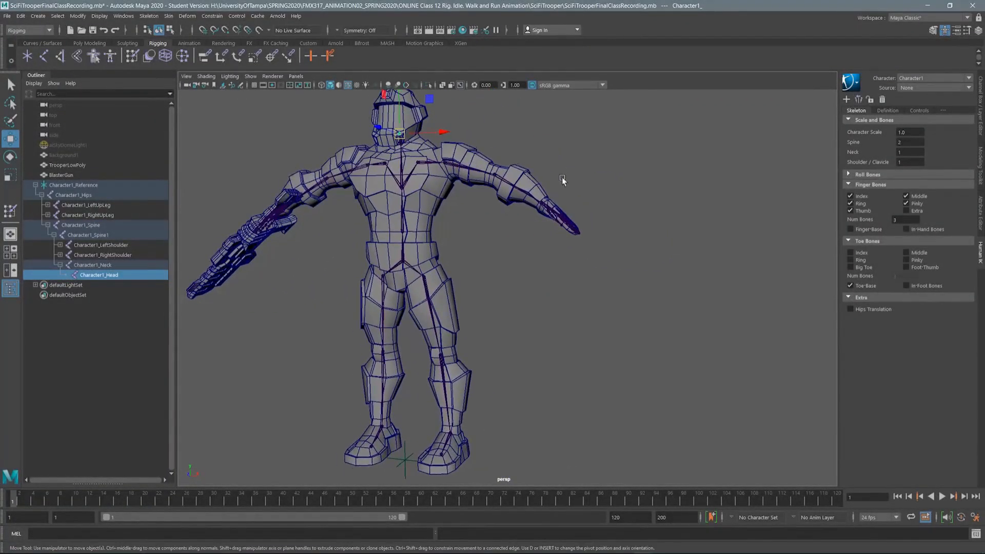
# Examine the thumb and finger joints against the trooper's left hand up close in the perspective view.
pyautogui.keyDown('alt'); pyautogui.moveTo(562, 172); pyautogui.dragTo(562, 280, button='right'); pyautogui.keyUp('alt')
pyautogui.keyDown('alt'); pyautogui.moveTo(580, 144); pyautogui.dragTo(488, 237, button='middle'); pyautogui.keyUp('alt')
pyautogui.keyDown('alt'); pyautogui.moveTo(488, 237); pyautogui.dragTo(520, 334, button='right'); pyautogui.keyUp('alt')
pyautogui.keyDown('alt'); pyautogui.moveTo(520, 334); pyautogui.dragTo(444, 273); pyautogui.keyUp('alt')
pyautogui.keyDown('alt'); pyautogui.moveTo(444, 272); pyautogui.dragTo(460, 216, button='middle'); pyautogui.keyUp('alt')
pyautogui.keyDown('alt'); pyautogui.moveTo(459, 217); pyautogui.dragTo(537, 251); pyautogui.keyUp('alt')
pyautogui.scroll(3, 421, 262)
pyautogui.keyDown('alt'); pyautogui.moveTo(422, 262); pyautogui.dragTo(417, 264); pyautogui.keyUp('alt')
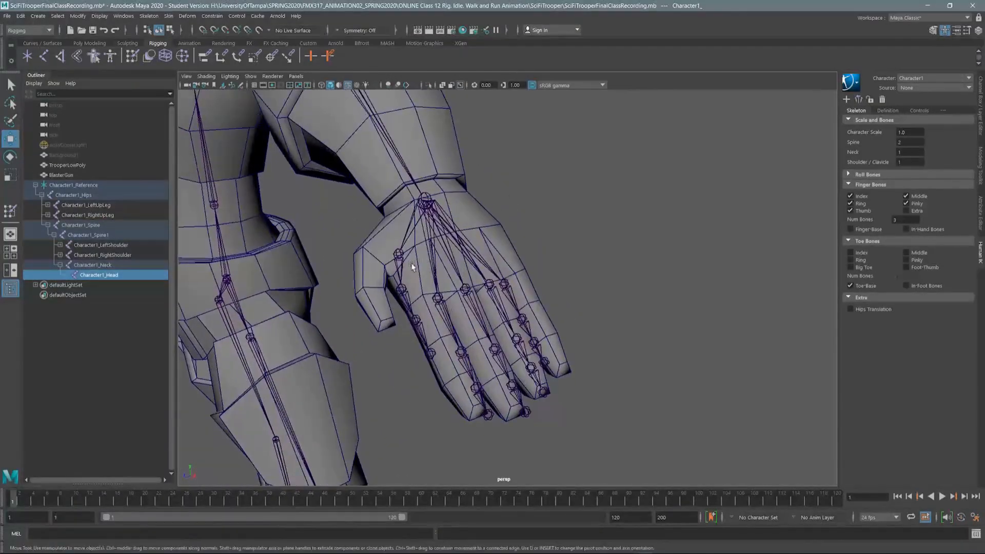
# Shift the left pinky's joint chain outward in the top view to center it along the finger.
pyautogui.press('space')
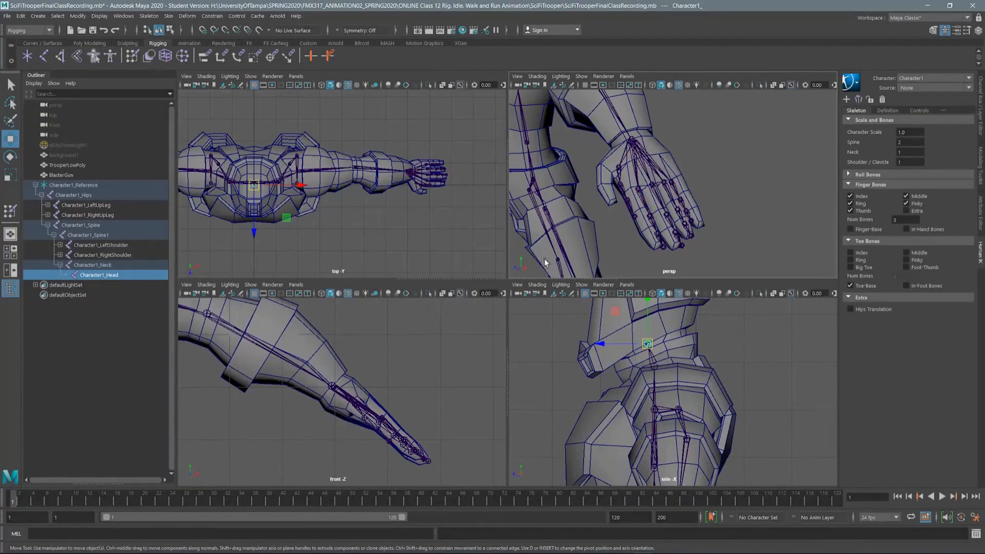
pyautogui.scroll(5, 439, 180)
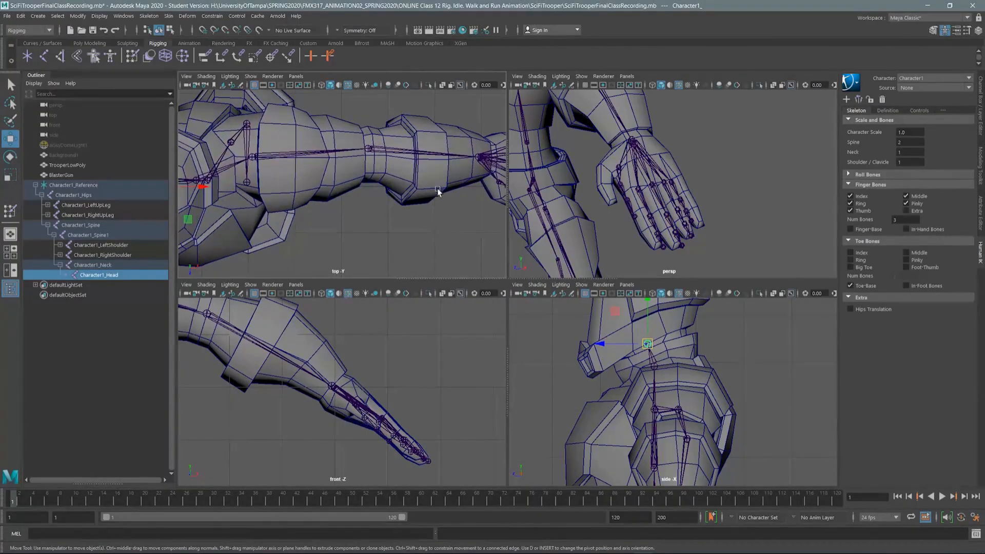
pyautogui.press('space')
pyautogui.keyDown('alt'); pyautogui.moveTo(468, 202); pyautogui.dragTo(237, 200, button='middle'); pyautogui.keyUp('alt')
pyautogui.keyDown('alt'); pyautogui.moveTo(498, 212); pyautogui.dragTo(405, 196, button='middle'); pyautogui.keyUp('alt')
pyautogui.keyDown('alt'); pyautogui.moveTo(421, 266); pyautogui.dragTo(451, 387, button='right'); pyautogui.keyUp('alt')
pyautogui.keyDown('alt'); pyautogui.moveTo(428, 236); pyautogui.dragTo(430, 291, button='middle'); pyautogui.keyUp('alt')
pyautogui.keyDown('alt'); pyautogui.moveTo(429, 293); pyautogui.dragTo(445, 379, button='right'); pyautogui.keyUp('alt')
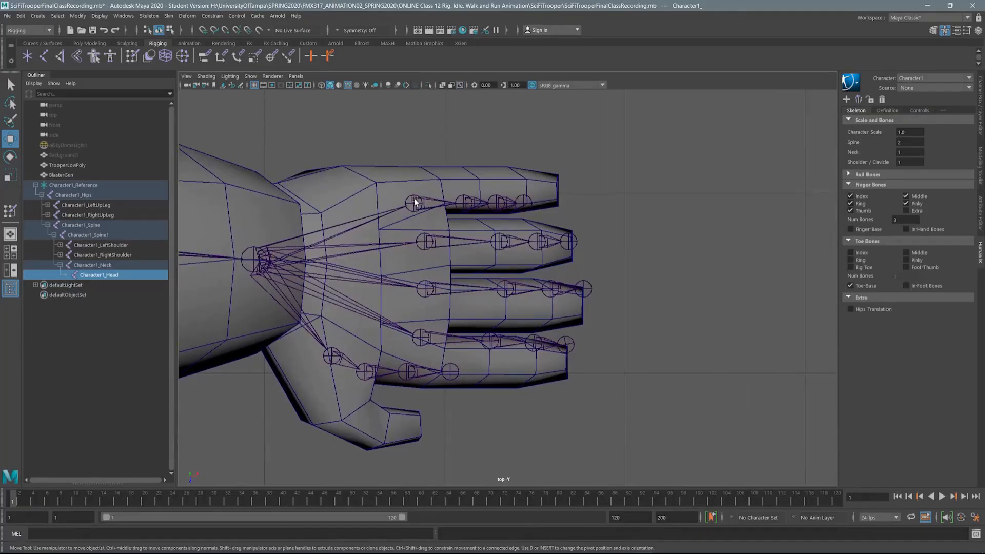
pyautogui.click(414, 203)
pyautogui.moveTo(413, 250); pyautogui.dragTo(414, 237)
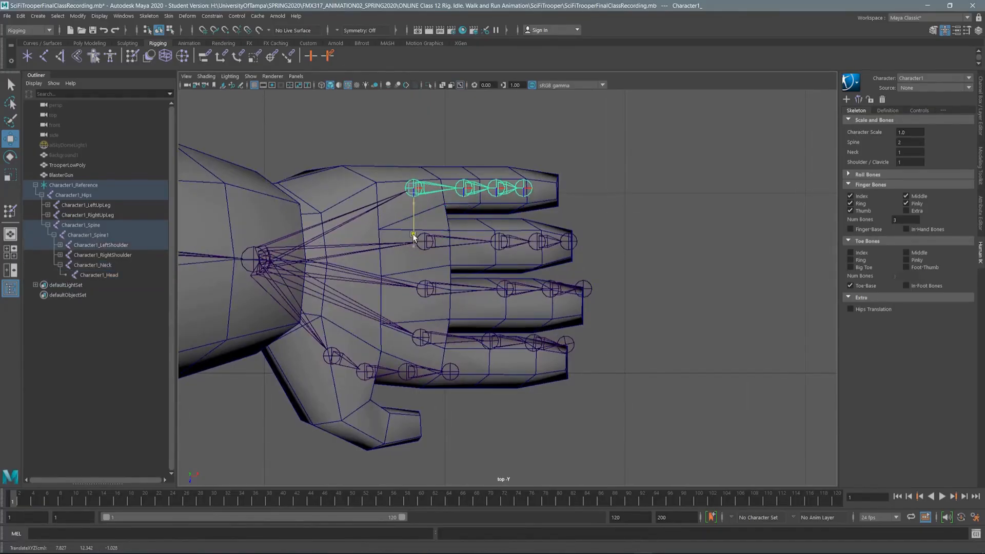
# Shift the left ring, middle and index joint chains toward the thumb side in the top view to center them in their fingers.
pyautogui.click(428, 244)
pyautogui.moveTo(425, 281); pyautogui.dragTo(425, 294)
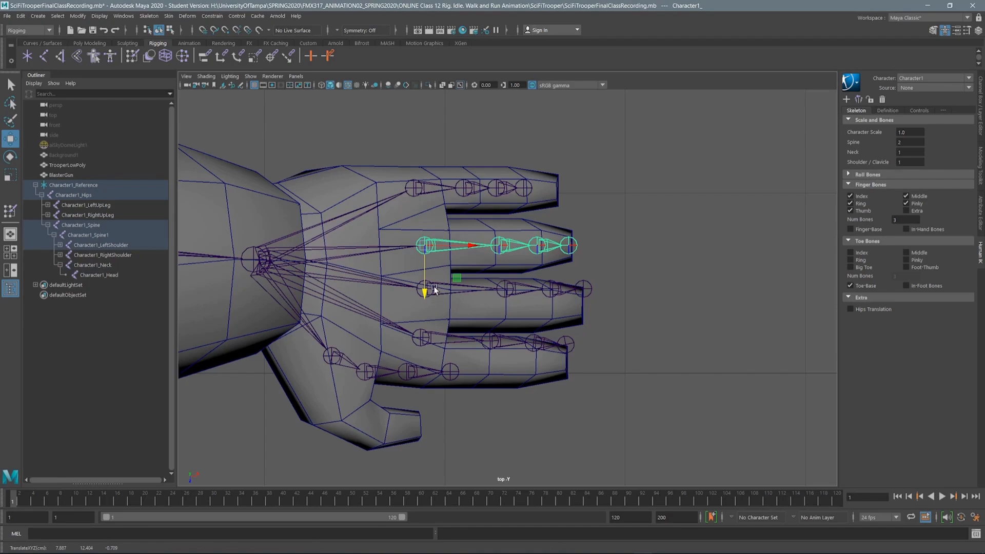
pyautogui.click(434, 289)
pyautogui.moveTo(440, 335); pyautogui.dragTo(423, 393)
# Reposition the left thumb's base, middle and end joints in the top view so the chain follows the bent thumb.
pyautogui.click(333, 354)
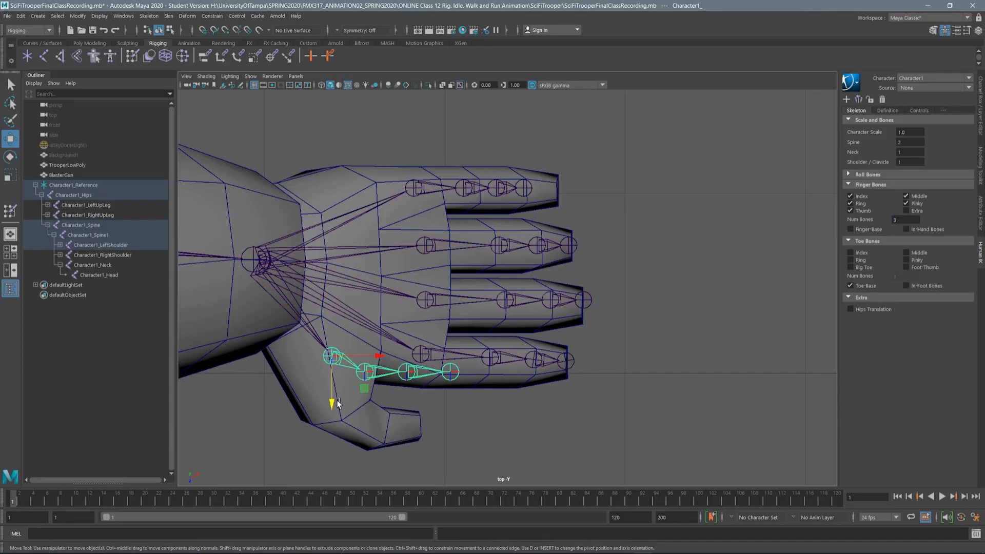
pyautogui.moveTo(362, 390)
pyautogui.mouseDown()
pyautogui.moveTo(345, 392)
pyautogui.moveTo(349, 425)
pyautogui.moveTo(349, 402)
pyautogui.mouseUp()
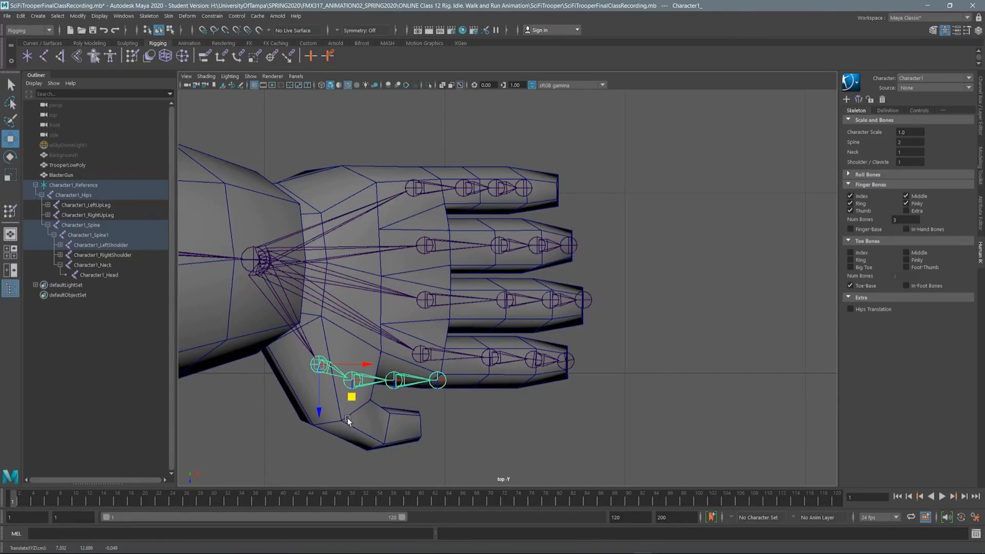
pyautogui.click(354, 380)
pyautogui.moveTo(368, 418); pyautogui.dragTo(386, 440)
pyautogui.click(389, 424)
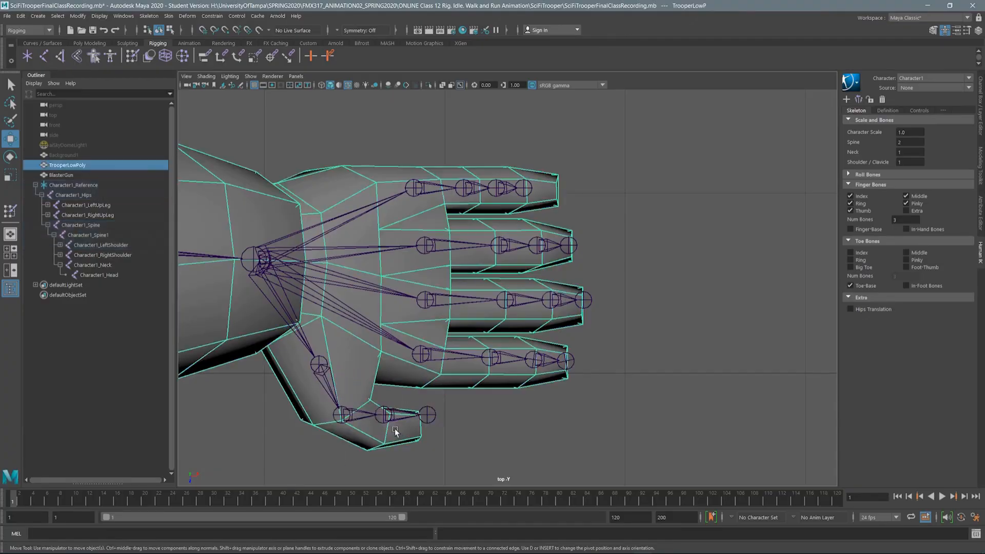
pyautogui.click(384, 414)
pyautogui.moveTo(416, 447); pyautogui.dragTo(463, 458)
pyautogui.click(429, 434)
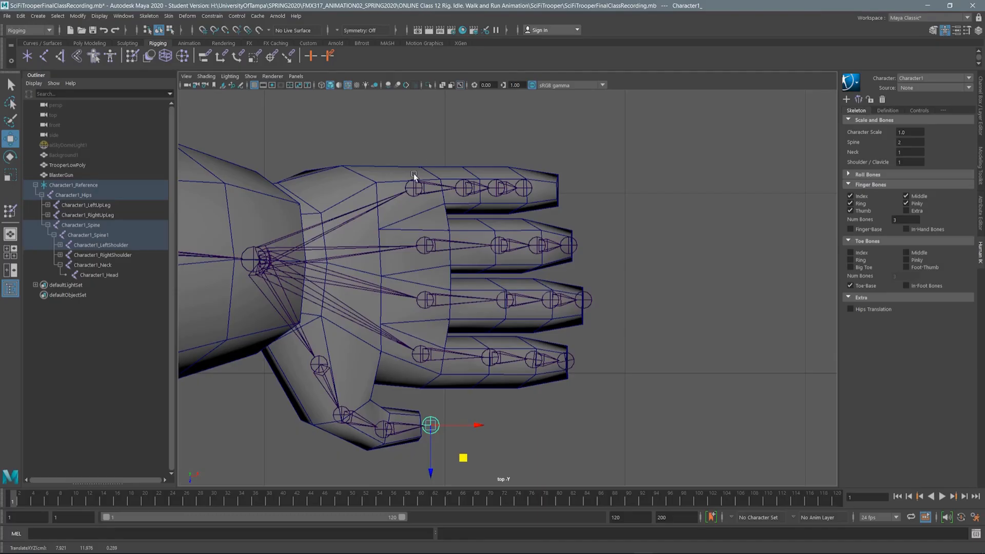
# Move the left thumb's second joint up into the thumb's knuckle in the perspective view.
pyautogui.press('space')
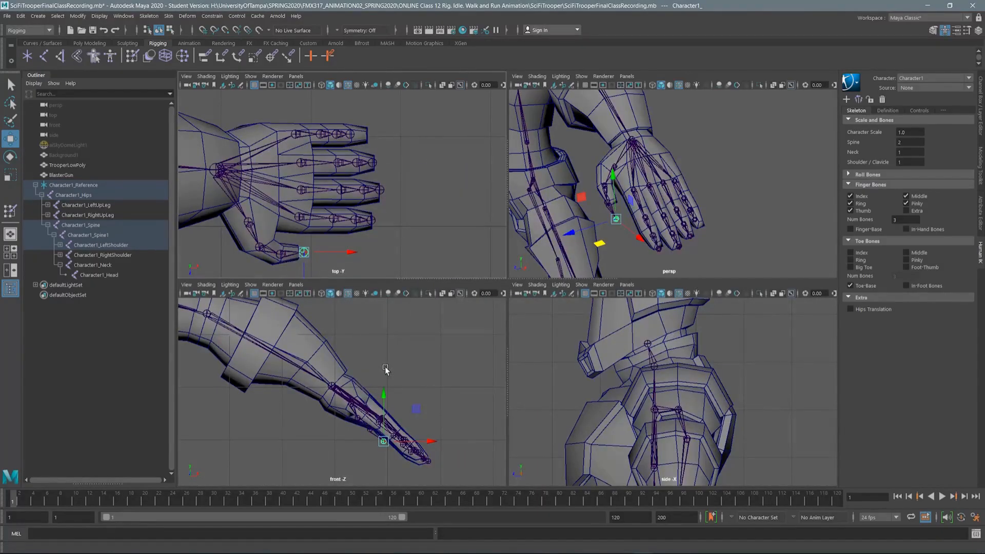
pyautogui.press('space')
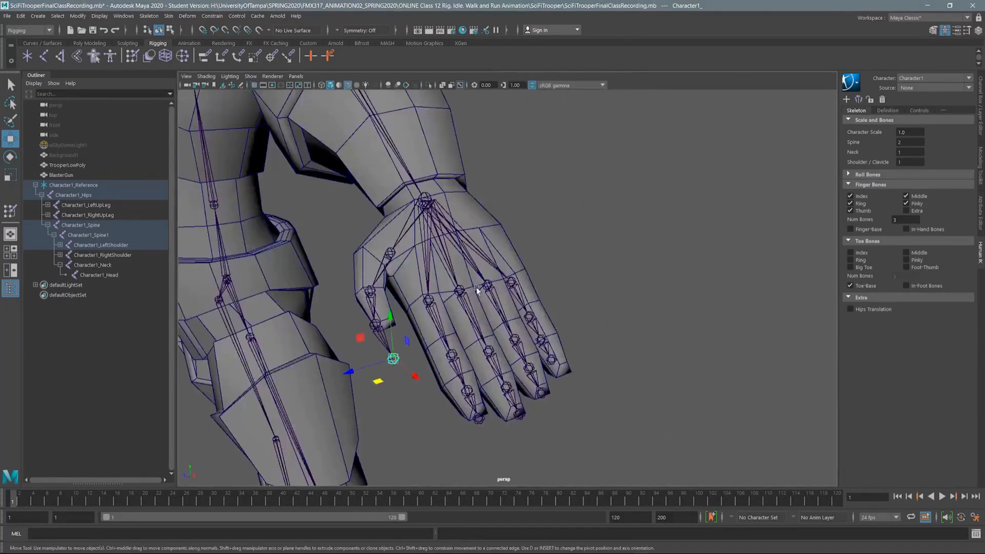
pyautogui.keyDown('alt'); pyautogui.moveTo(484, 298); pyautogui.dragTo(461, 282); pyautogui.keyUp('alt')
pyautogui.click(583, 247)
pyautogui.moveTo(623, 212); pyautogui.dragTo(685, 255)
pyautogui.keyDown('alt'); pyautogui.moveTo(690, 274); pyautogui.dragTo(576, 231, button='middle'); pyautogui.keyUp('alt')
pyautogui.click(548, 275)
pyautogui.keyDown('alt'); pyautogui.moveTo(537, 295); pyautogui.dragTo(522, 303); pyautogui.keyUp('alt')
pyautogui.keyDown('alt'); pyautogui.moveTo(521, 266); pyautogui.dragTo(519, 199, button='middle'); pyautogui.keyUp('alt')
pyautogui.keyDown('alt'); pyautogui.moveTo(409, 256); pyautogui.dragTo(409, 262); pyautogui.keyUp('alt')
pyautogui.click(400, 311)
pyautogui.keyDown('alt'); pyautogui.moveTo(400, 311); pyautogui.dragTo(370, 172); pyautogui.keyUp('alt')
pyautogui.click(373, 251)
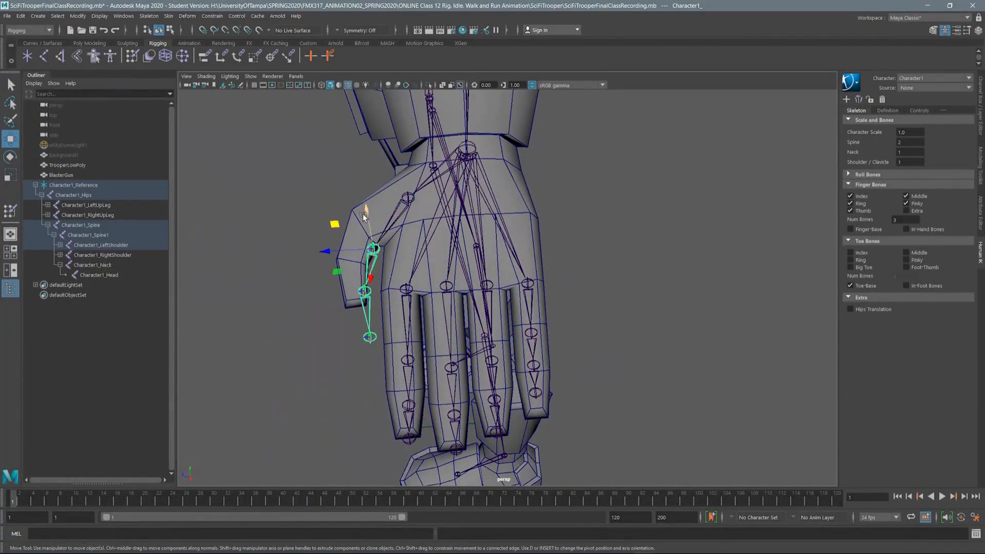
pyautogui.moveTo(374, 250); pyautogui.dragTo(363, 227)
# Move the left thumb's third joint and tip joint into the outer part of the thumb mesh.
pyautogui.click(356, 274)
pyautogui.moveTo(357, 271); pyautogui.dragTo(355, 263)
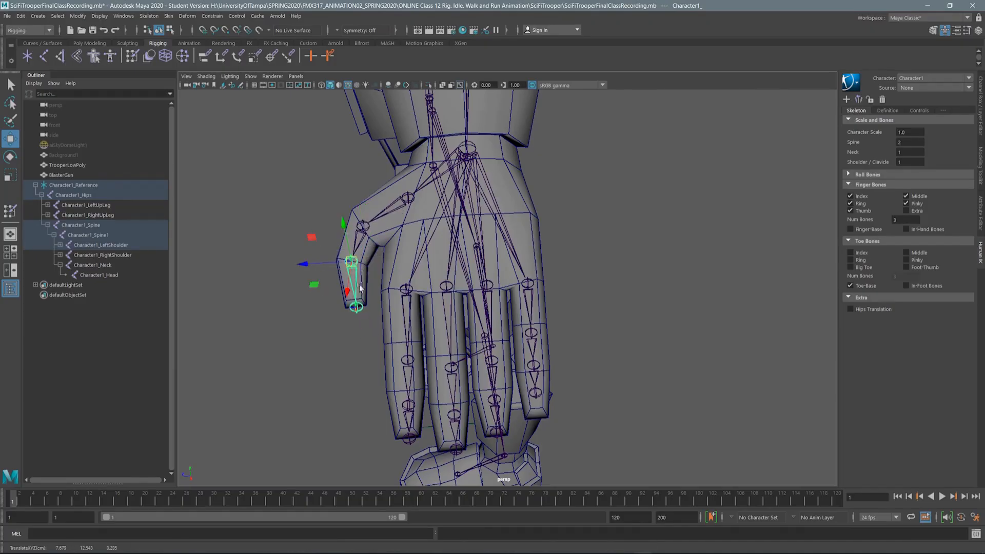
pyautogui.click(358, 310)
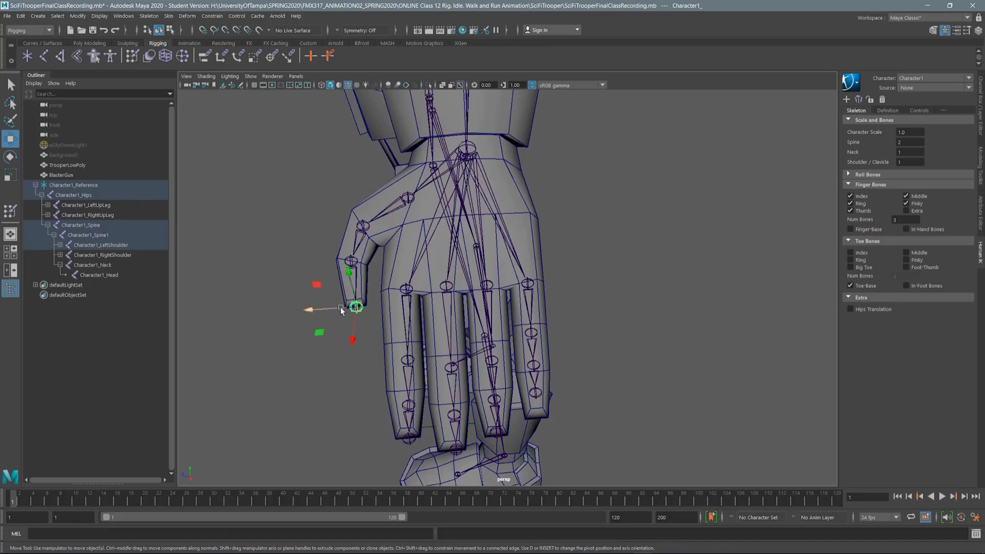
pyautogui.moveTo(358, 309); pyautogui.dragTo(357, 301)
# Examine how the whole skeleton fits the trooper's body from the front and at an angle.
pyautogui.keyDown('alt'); pyautogui.moveTo(389, 190); pyautogui.dragTo(479, 166); pyautogui.keyUp('alt')
pyautogui.keyDown('alt'); pyautogui.moveTo(409, 134); pyautogui.dragTo(413, 287, button='right'); pyautogui.keyUp('alt')
pyautogui.keyDown('alt'); pyautogui.moveTo(407, 183); pyautogui.dragTo(397, 115, button='right'); pyautogui.keyUp('alt')
pyautogui.keyDown('alt'); pyautogui.moveTo(394, 198); pyautogui.dragTo(334, 83, button='right'); pyautogui.keyUp('alt')
pyautogui.keyDown('alt'); pyautogui.moveTo(322, 110); pyautogui.dragTo(520, 349, button='middle'); pyautogui.keyUp('alt')
pyautogui.keyDown('alt'); pyautogui.moveTo(520, 349); pyautogui.dragTo(392, 234, button='right'); pyautogui.keyUp('alt')
pyautogui.keyDown('alt'); pyautogui.moveTo(380, 282); pyautogui.dragTo(444, 103); pyautogui.keyUp('alt')
pyautogui.keyDown('alt'); pyautogui.moveTo(444, 103); pyautogui.dragTo(445, 136, button='right'); pyautogui.keyUp('alt')
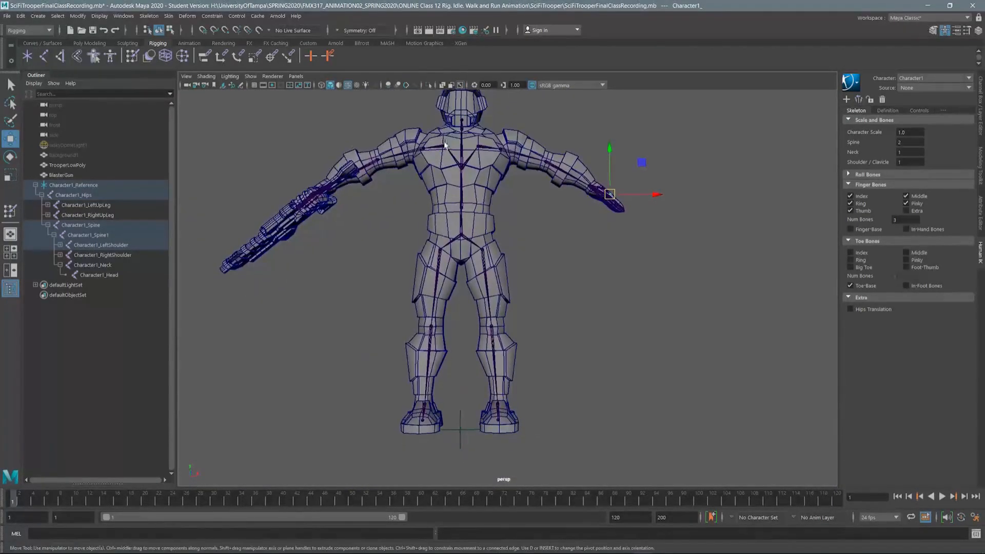
pyautogui.keyDown('alt'); pyautogui.moveTo(472, 220); pyautogui.dragTo(472, 172); pyautogui.keyUp('alt')
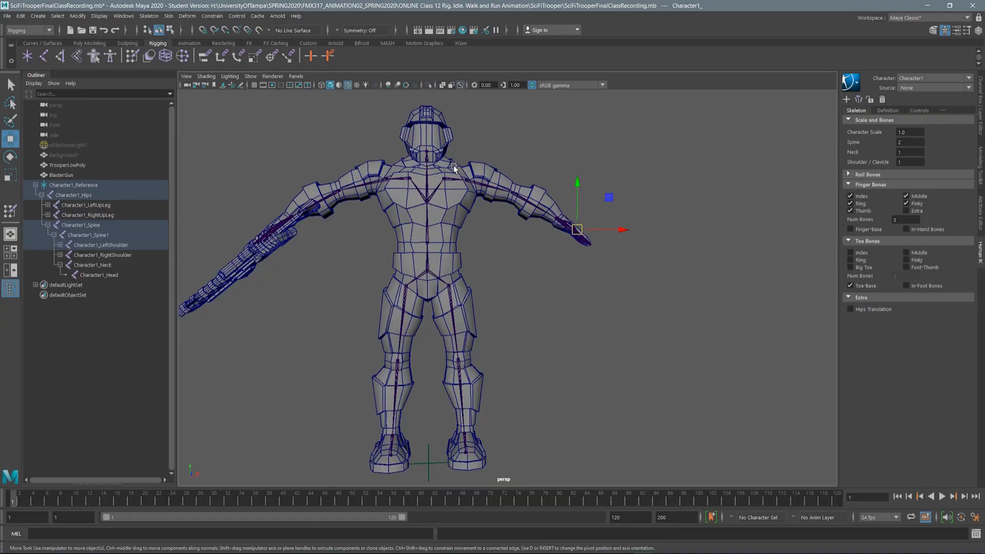
pyautogui.keyDown('alt'); pyautogui.moveTo(502, 216); pyautogui.dragTo(433, 254); pyautogui.keyUp('alt')
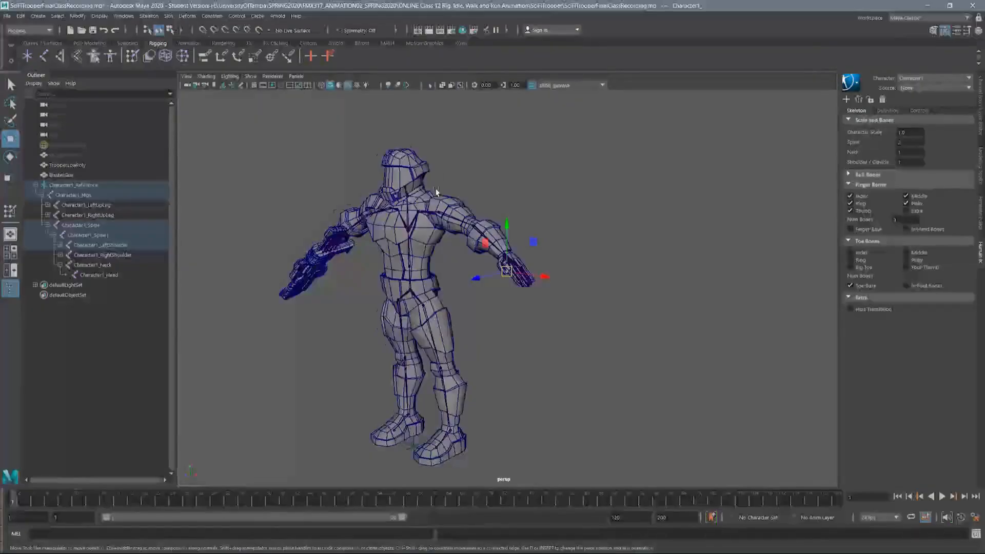
pyautogui.keyDown('alt'); pyautogui.moveTo(436, 185); pyautogui.dragTo(440, 307, button='right'); pyautogui.keyUp('alt')
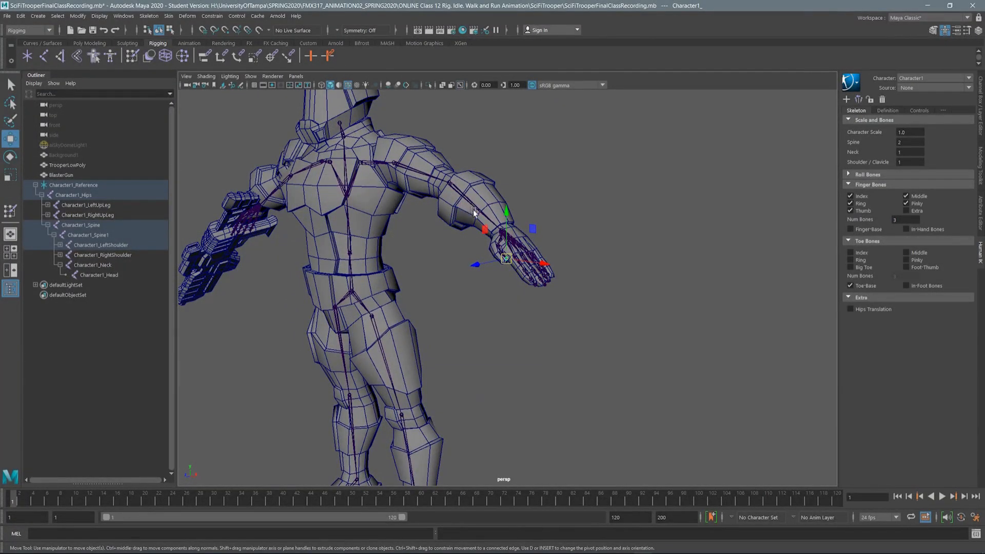
pyautogui.keyDown('alt'); pyautogui.moveTo(406, 169); pyautogui.dragTo(448, 236, button='middle'); pyautogui.keyUp('alt')
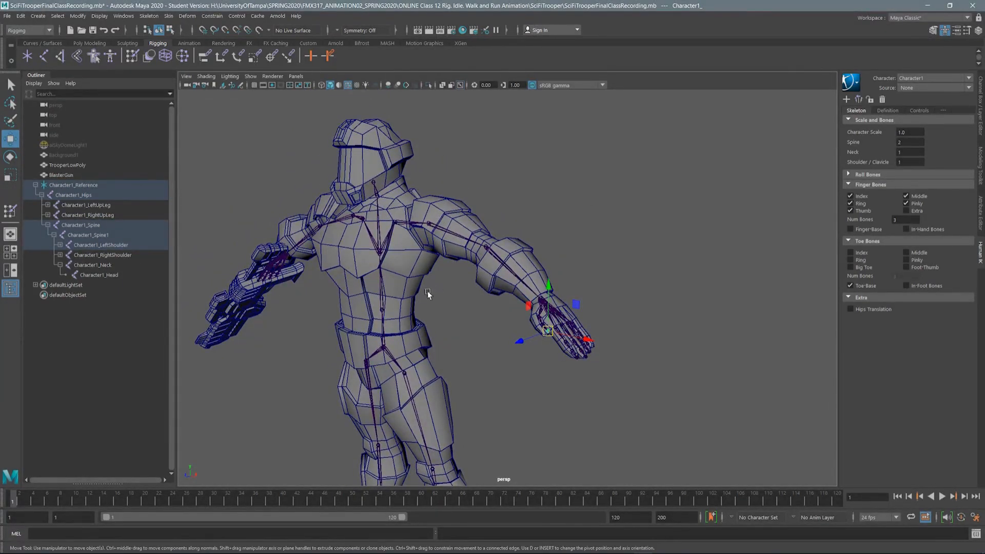
# Nudge the left thumb's tip joint slightly back inside the end of the thumb.
pyautogui.keyDown('alt'); pyautogui.moveTo(454, 238); pyautogui.dragTo(518, 240); pyautogui.keyUp('alt')
pyautogui.keyDown('alt'); pyautogui.moveTo(577, 272); pyautogui.dragTo(477, 209, button='middle'); pyautogui.keyUp('alt')
pyautogui.keyDown('alt'); pyautogui.moveTo(421, 201); pyautogui.dragTo(455, 216, button='right'); pyautogui.keyUp('alt')
pyautogui.keyDown('alt'); pyautogui.moveTo(452, 205); pyautogui.dragTo(502, 243, button='middle'); pyautogui.keyUp('alt')
pyautogui.keyDown('alt'); pyautogui.moveTo(501, 244); pyautogui.dragTo(451, 240); pyautogui.keyUp('alt')
pyautogui.keyDown('alt'); pyautogui.moveTo(465, 176); pyautogui.dragTo(473, 197, button='right'); pyautogui.keyUp('alt')
pyautogui.keyDown('alt'); pyautogui.moveTo(473, 199); pyautogui.dragTo(505, 232); pyautogui.keyUp('alt')
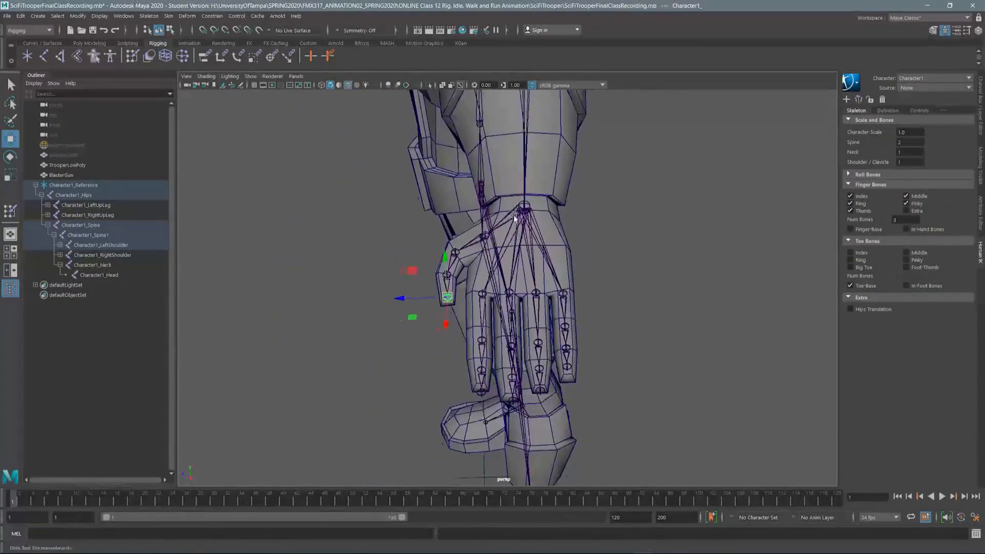
pyautogui.keyDown('alt'); pyautogui.moveTo(477, 225); pyautogui.dragTo(496, 235, button='right'); pyautogui.keyUp('alt')
pyautogui.keyDown('alt'); pyautogui.moveTo(497, 234); pyautogui.dragTo(498, 213); pyautogui.keyUp('alt')
pyautogui.keyDown('alt'); pyautogui.moveTo(498, 213); pyautogui.dragTo(503, 162, button='middle'); pyautogui.keyUp('alt')
pyautogui.keyDown('alt'); pyautogui.moveTo(502, 161); pyautogui.dragTo(504, 160); pyautogui.keyUp('alt')
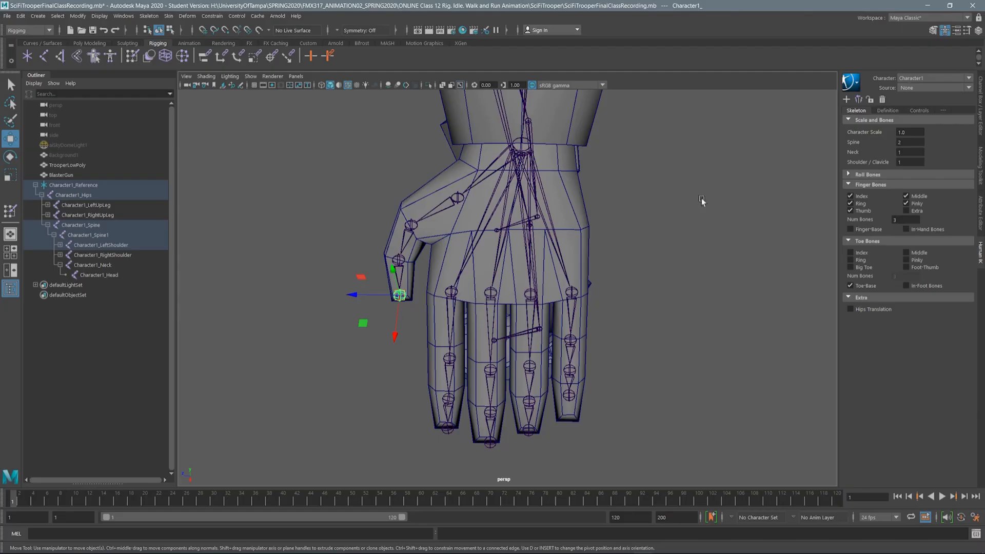
pyautogui.moveTo(401, 298); pyautogui.dragTo(400, 295)
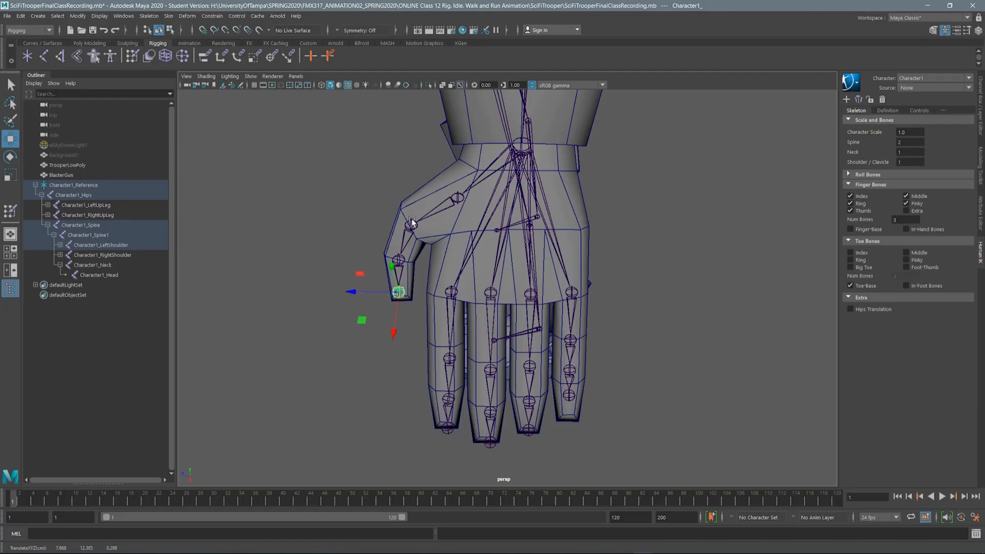
# Adjust the base joints of the left index, middle, ring and pinky fingers to line up with the knuckles.
pyautogui.click(451, 292)
pyautogui.moveTo(452, 295); pyautogui.dragTo(573, 298)
pyautogui.click(492, 299)
pyautogui.click(531, 300)
pyautogui.click(571, 291)
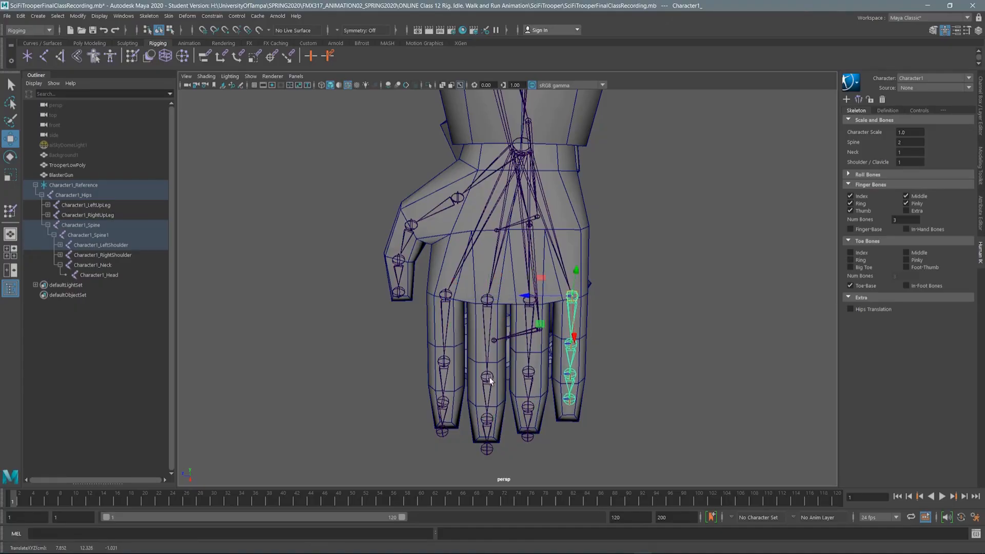
# Select the second joint of the left index finger.
pyautogui.keyDown('alt'); pyautogui.moveTo(491, 260); pyautogui.dragTo(549, 280); pyautogui.keyUp('alt')
pyautogui.click(558, 277)
pyautogui.keyDown('alt'); pyautogui.moveTo(555, 204); pyautogui.dragTo(579, 205); pyautogui.keyUp('alt')
# Try the Component axis orientation for the Move tool on the selected finger joint, and return it to World.
pyautogui.doubleClick(11, 139)
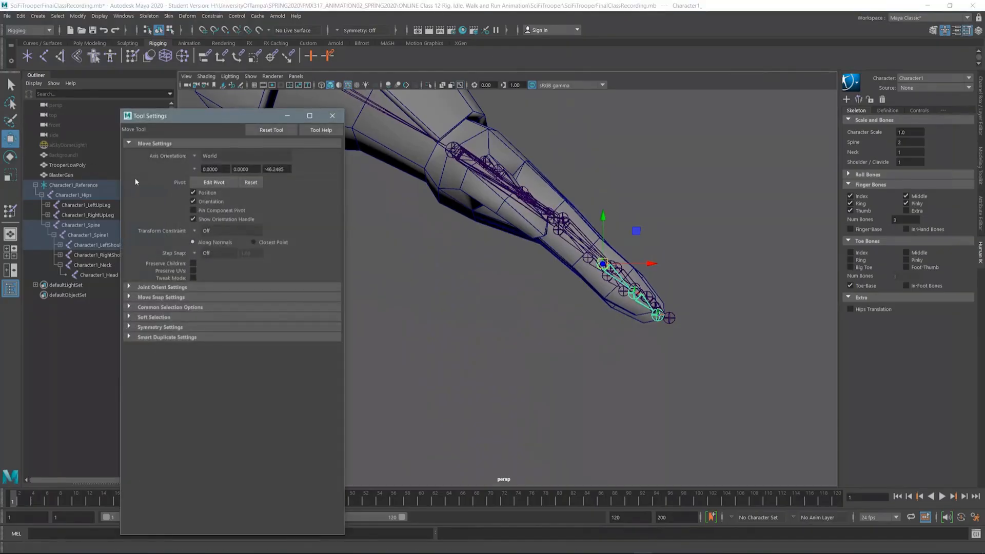
pyautogui.moveTo(206, 118); pyautogui.dragTo(134, 118)
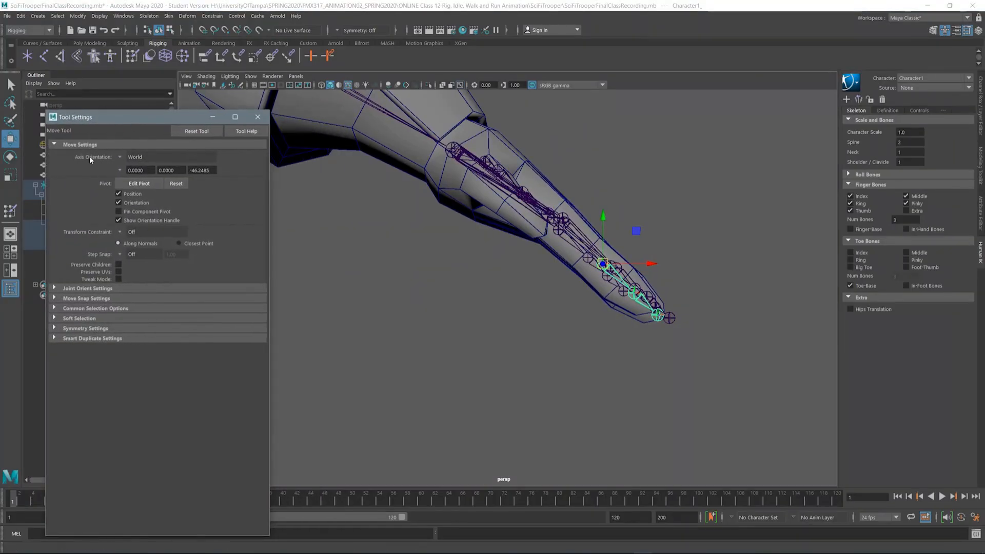
pyautogui.click(122, 159)
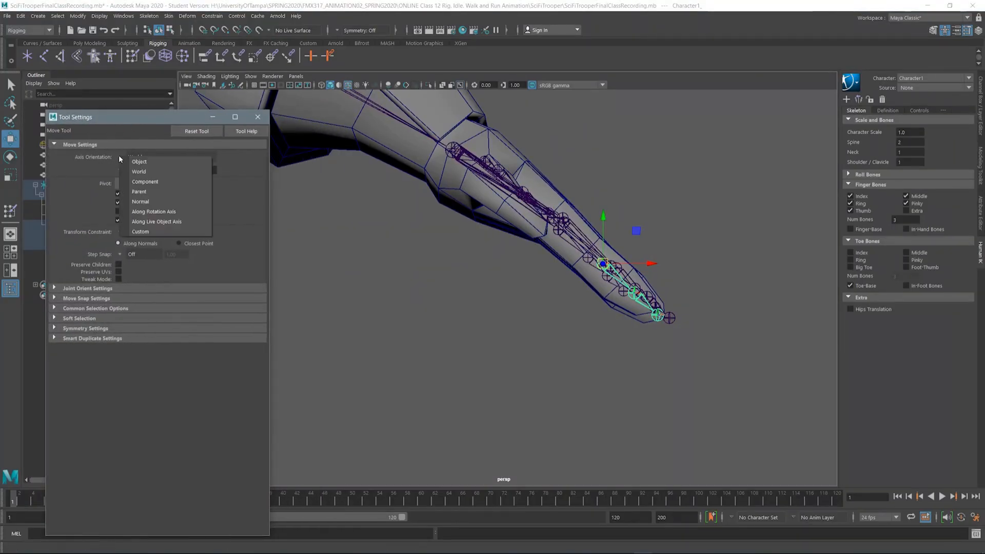
pyautogui.click(153, 171)
pyautogui.click(153, 184)
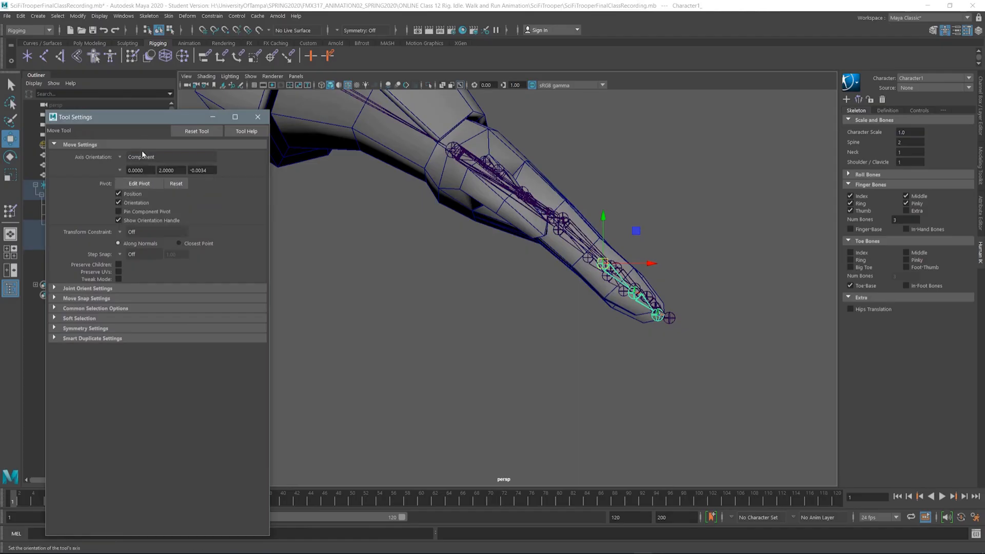
pyautogui.keyDown('alt'); pyautogui.moveTo(539, 229); pyautogui.dragTo(515, 266, button='middle'); pyautogui.keyUp('alt')
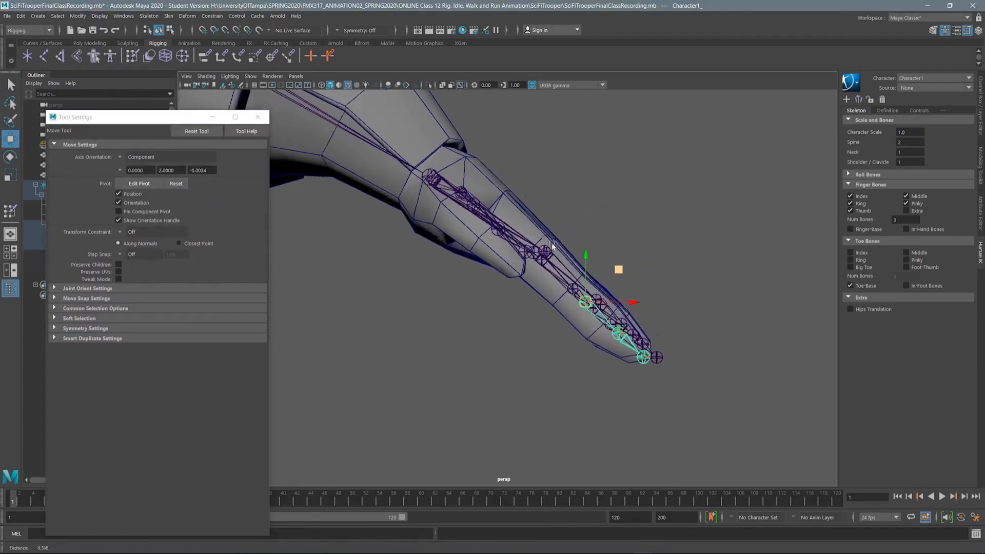
pyautogui.keyDown('alt'); pyautogui.moveTo(552, 235); pyautogui.dragTo(551, 373, button='right'); pyautogui.keyUp('alt')
pyautogui.keyDown('alt'); pyautogui.moveTo(552, 375); pyautogui.dragTo(512, 245); pyautogui.keyUp('alt')
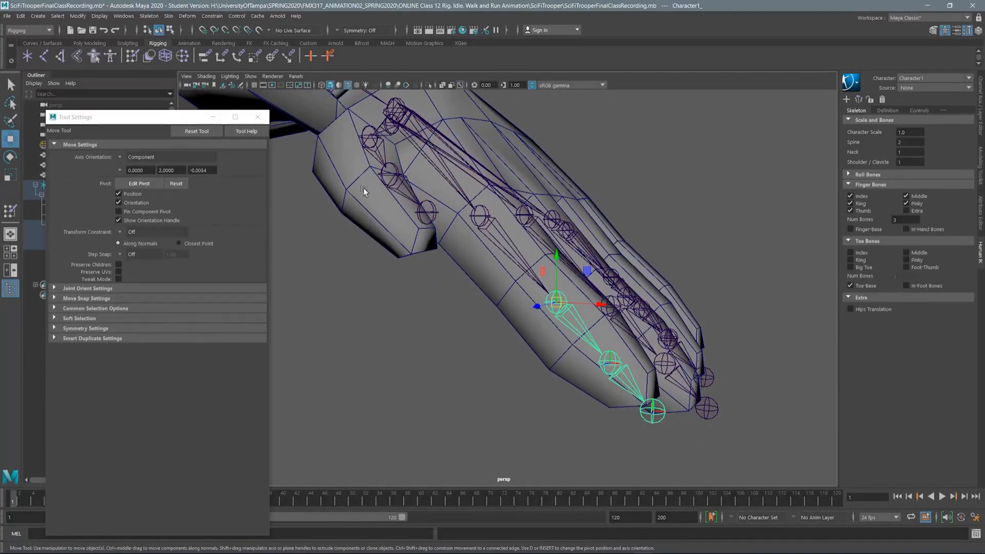
pyautogui.click(120, 157)
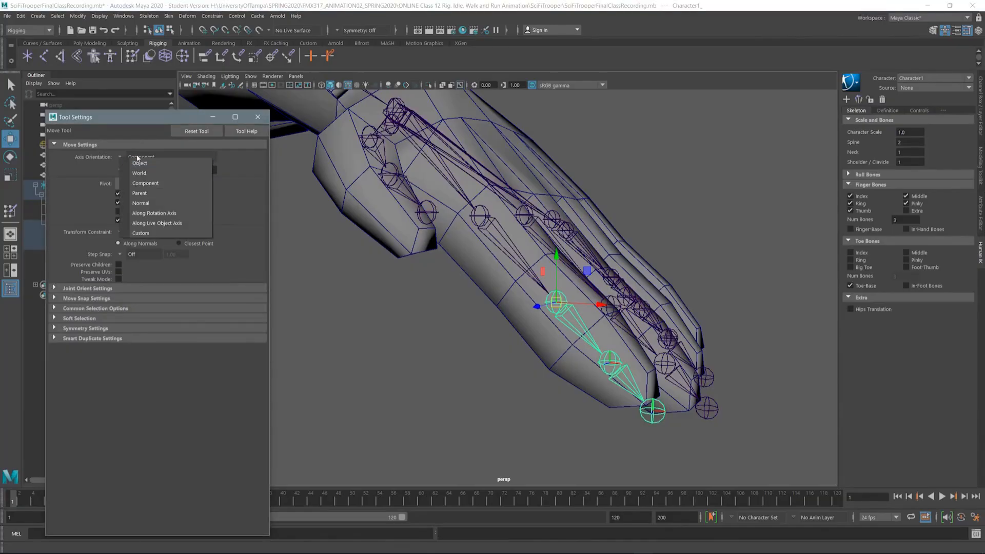
pyautogui.click(149, 174)
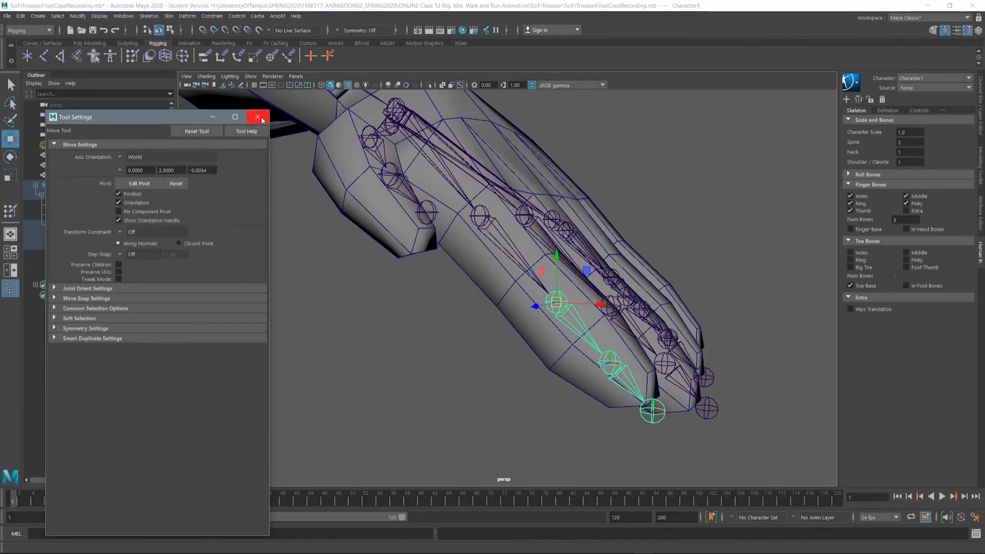
pyautogui.click(257, 117)
# Move the left index finger's second and third joints onto the finger's creases and its tip joint inside the fingertip.
pyautogui.keyDown('alt'); pyautogui.moveTo(510, 217); pyautogui.dragTo(507, 148); pyautogui.keyUp('alt')
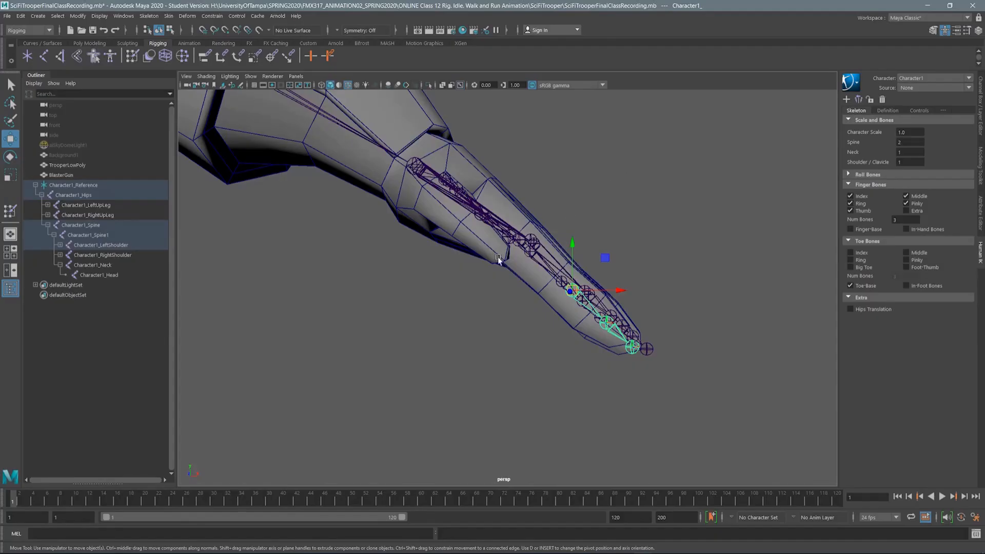
pyautogui.keyDown('alt'); pyautogui.moveTo(564, 222); pyautogui.dragTo(449, 232); pyautogui.keyUp('alt')
pyautogui.keyDown('alt'); pyautogui.moveTo(445, 226); pyautogui.dragTo(359, 254, button='middle'); pyautogui.keyUp('alt')
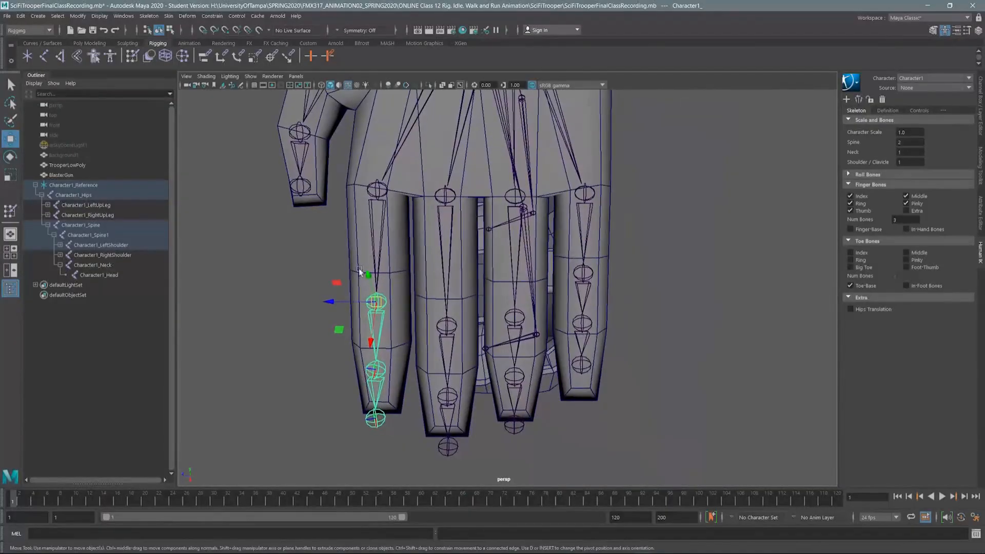
pyautogui.moveTo(378, 303); pyautogui.dragTo(378, 351)
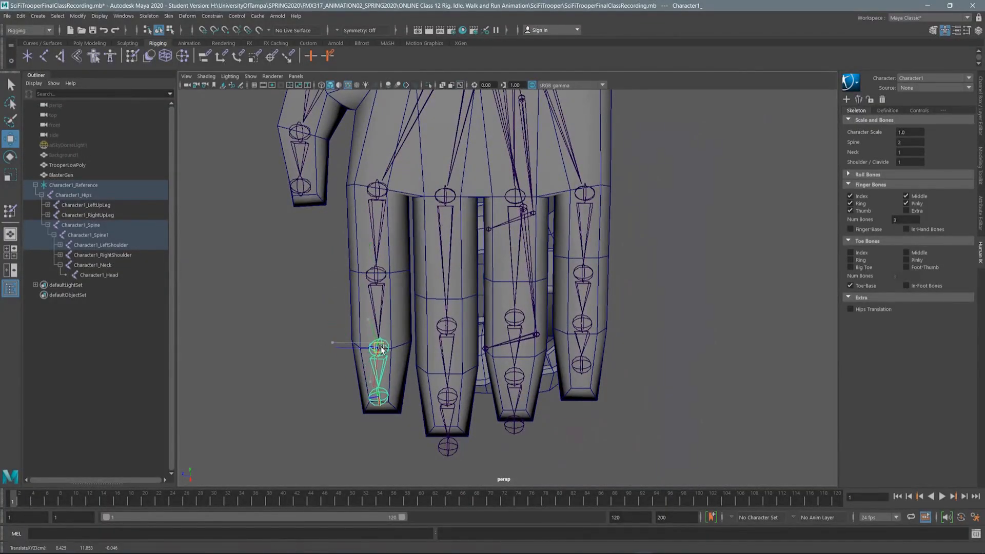
pyautogui.click(378, 398)
pyautogui.moveTo(378, 401)
pyautogui.mouseDown()
pyautogui.moveTo(382, 421)
pyautogui.moveTo(382, 404)
pyautogui.mouseUp()
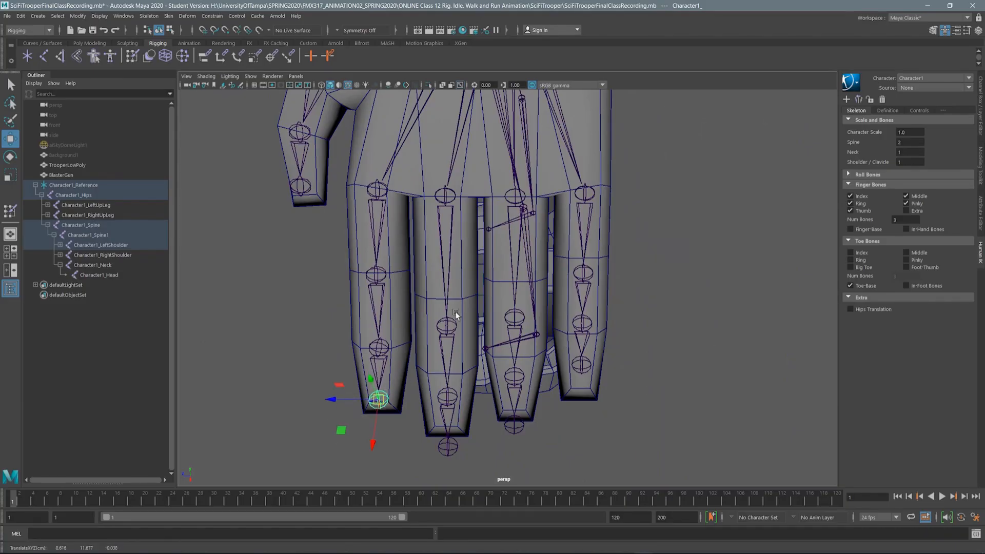
# Move the left middle finger's second and third joints onto the finger's creases, with the tip joint inside the fingertip.
pyautogui.click(446, 327)
pyautogui.moveTo(446, 329); pyautogui.dragTo(445, 300)
pyautogui.click(446, 370)
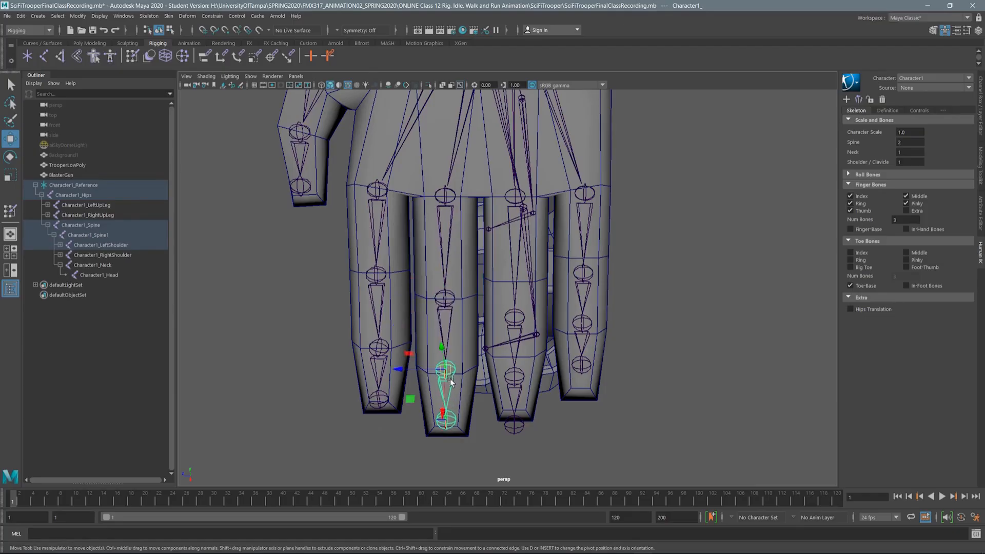
pyautogui.click(447, 421)
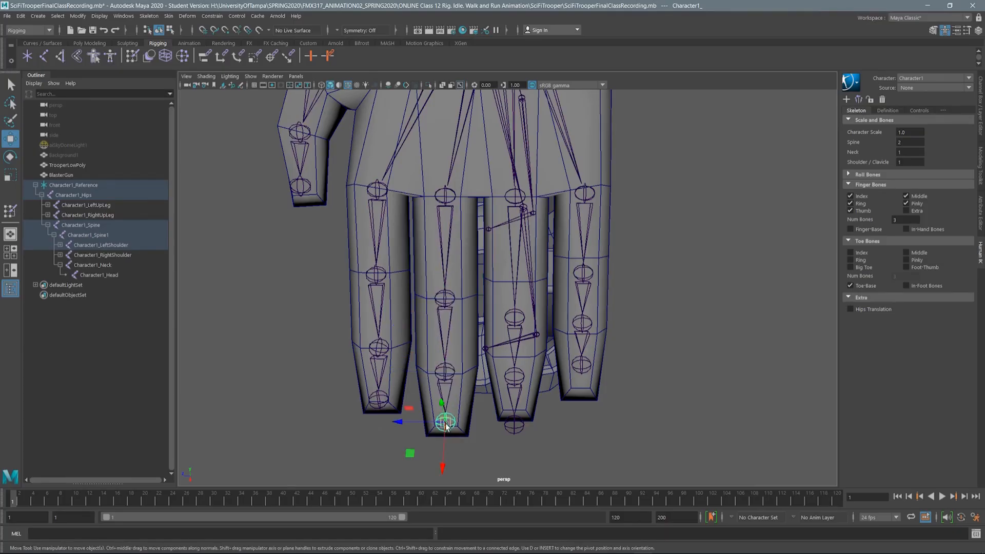
# Move the left ring and pinky fingers' second and third joints to match the creases of each finger.
pyautogui.click(515, 319)
pyautogui.moveTo(517, 318); pyautogui.dragTo(517, 359)
pyautogui.click(585, 271)
pyautogui.moveTo(585, 274); pyautogui.dragTo(586, 257)
pyautogui.click(587, 321)
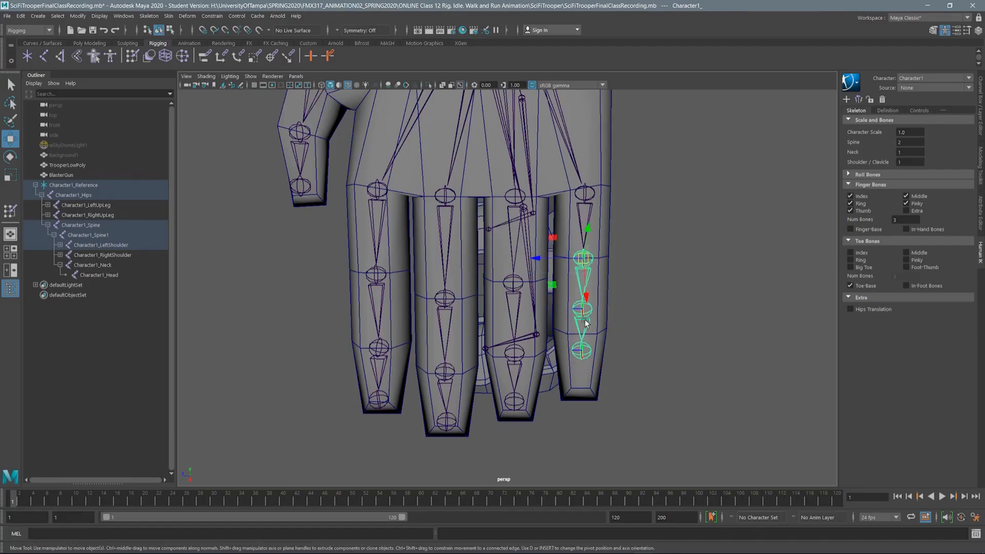
pyautogui.moveTo(586, 311); pyautogui.dragTo(586, 335)
# Reposition the left thumb's joints from the base outward to run through the inside of the thumb mesh.
pyautogui.keyDown('alt'); pyautogui.moveTo(442, 190); pyautogui.dragTo(512, 302, button='middle'); pyautogui.keyUp('alt')
pyautogui.keyDown('alt'); pyautogui.moveTo(512, 301); pyautogui.dragTo(577, 227); pyautogui.keyUp('alt')
pyautogui.click(451, 156)
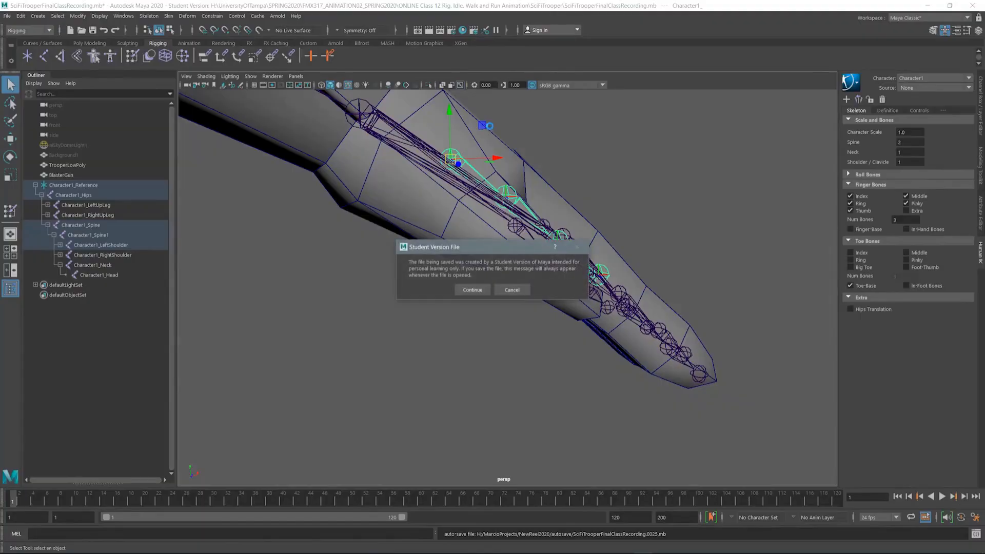
pyautogui.moveTo(483, 125); pyautogui.dragTo(466, 142)
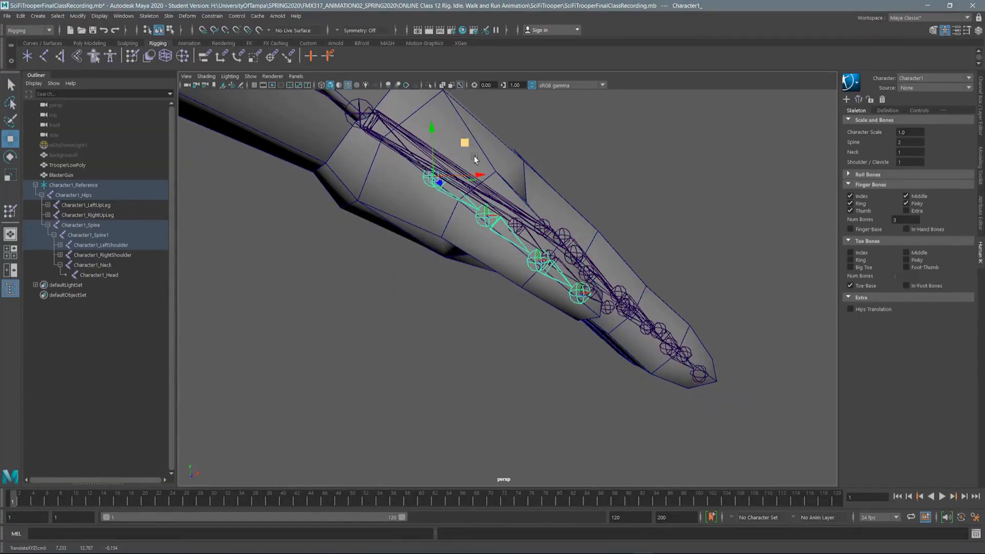
pyautogui.click(494, 212)
pyautogui.moveTo(519, 183); pyautogui.dragTo(571, 232)
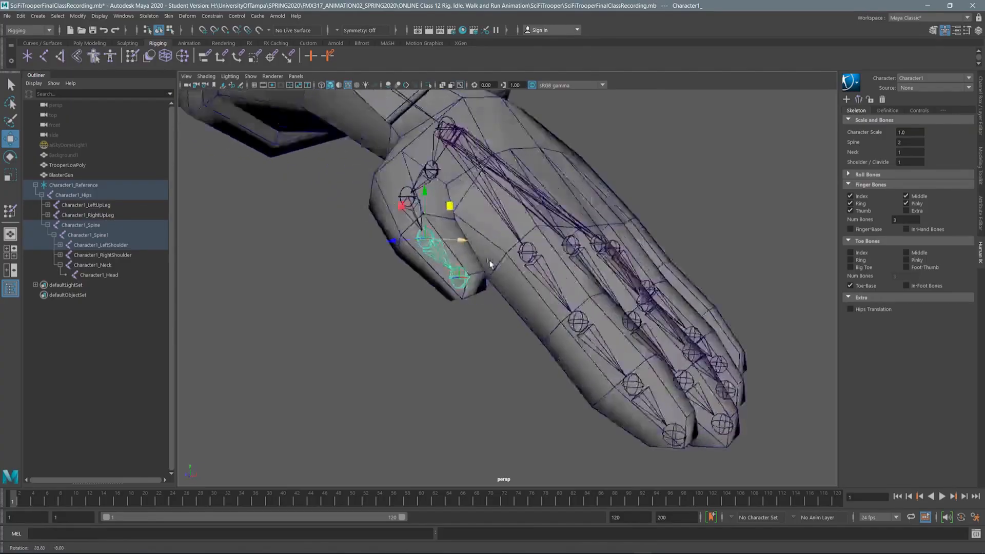
# Examine the fitted left hand joints and the whole skeleton inside the trooper mesh from several angles.
pyautogui.scroll(5, 446, 287)
pyautogui.keyDown('alt'); pyautogui.moveTo(446, 288); pyautogui.dragTo(479, 248); pyautogui.keyUp('alt')
pyautogui.keyDown('alt'); pyautogui.moveTo(479, 248); pyautogui.dragTo(515, 53, button='right'); pyautogui.keyUp('alt')
pyautogui.keyDown('alt'); pyautogui.moveTo(490, 267); pyautogui.dragTo(486, 180, button='right'); pyautogui.keyUp('alt')
pyautogui.keyDown('alt'); pyautogui.moveTo(486, 180); pyautogui.dragTo(469, 237); pyautogui.keyUp('alt')
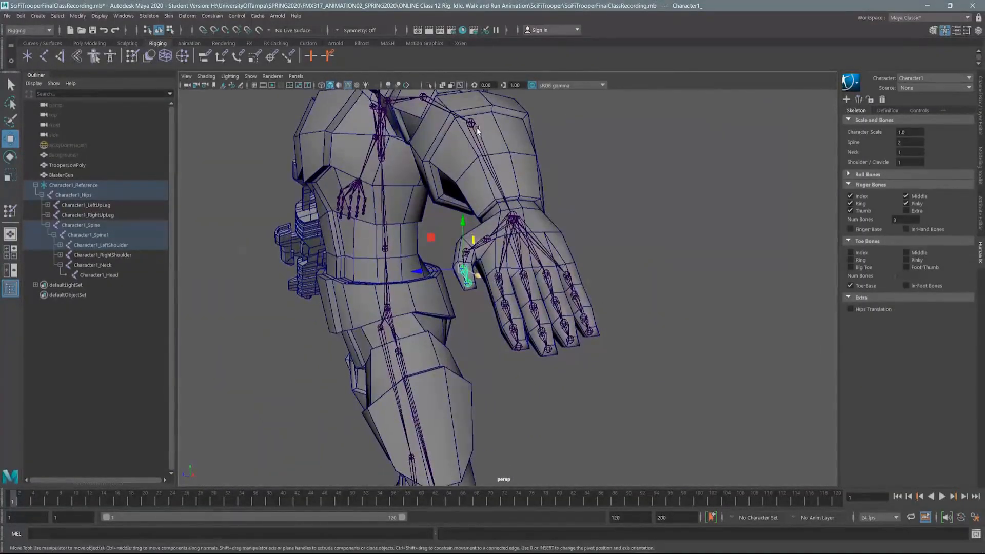
pyautogui.keyDown('alt'); pyautogui.moveTo(486, 155); pyautogui.dragTo(538, 242); pyautogui.keyUp('alt')
pyautogui.keyDown('alt'); pyautogui.moveTo(497, 178); pyautogui.dragTo(474, 271); pyautogui.keyUp('alt')
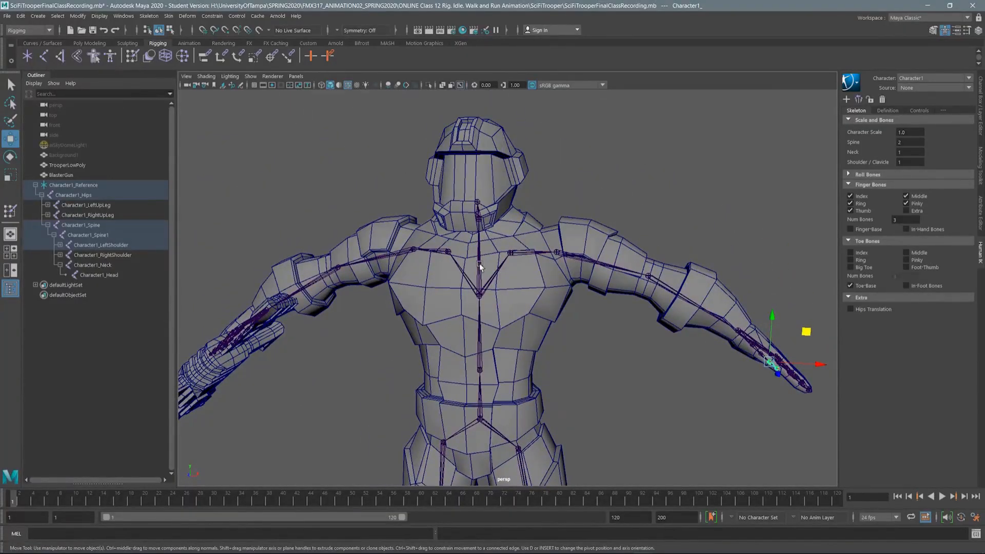
pyautogui.scroll(-3, 481, 286)
pyautogui.keyDown('alt'); pyautogui.moveTo(486, 353); pyautogui.dragTo(487, 211, button='middle'); pyautogui.keyUp('alt')
pyautogui.scroll(-4, 487, 211)
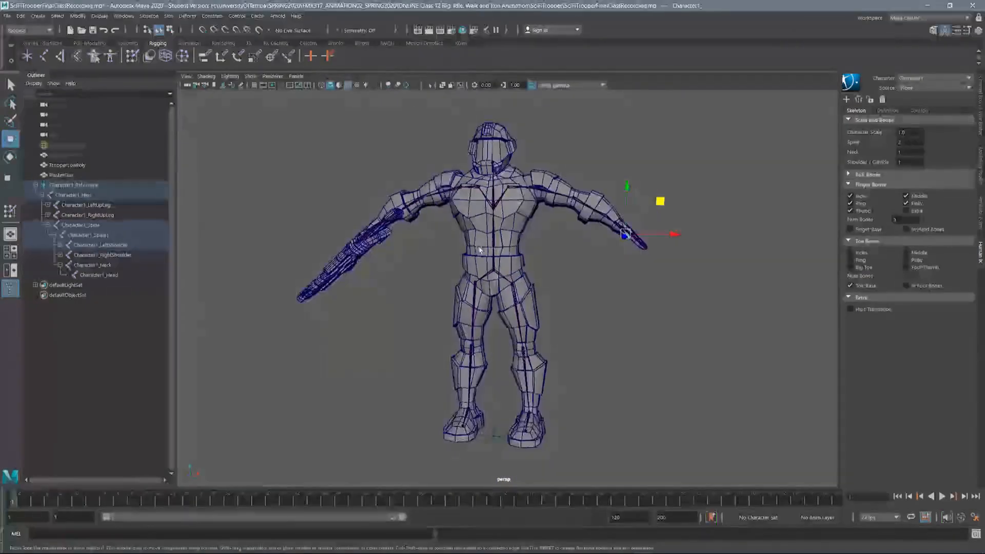
pyautogui.moveTo(495, 226)
pyautogui.keyDown('alt'); pyautogui.mouseDown()
pyautogui.moveTo(598, 213)
pyautogui.moveTo(486, 217)
pyautogui.mouseUp(); pyautogui.keyUp('alt')
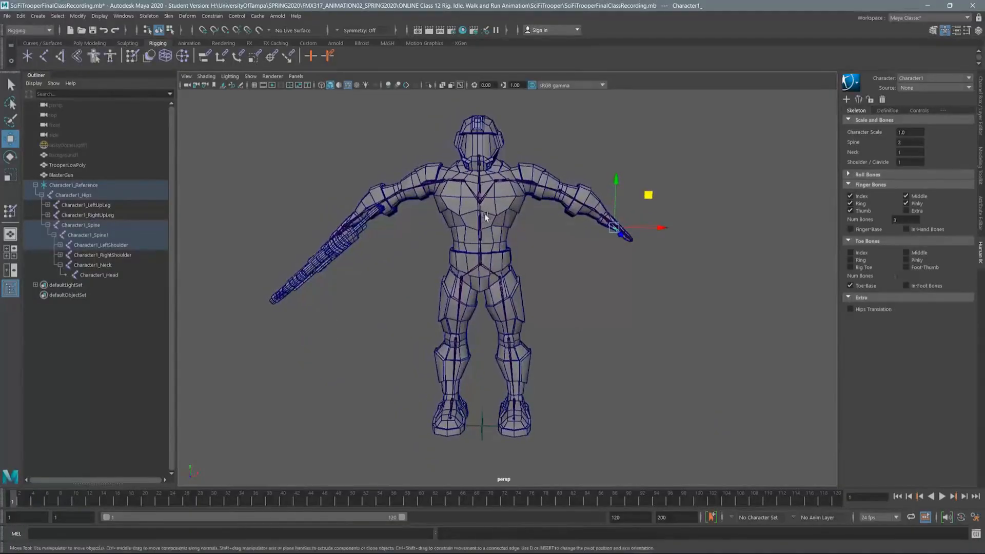
pyautogui.click(497, 215)
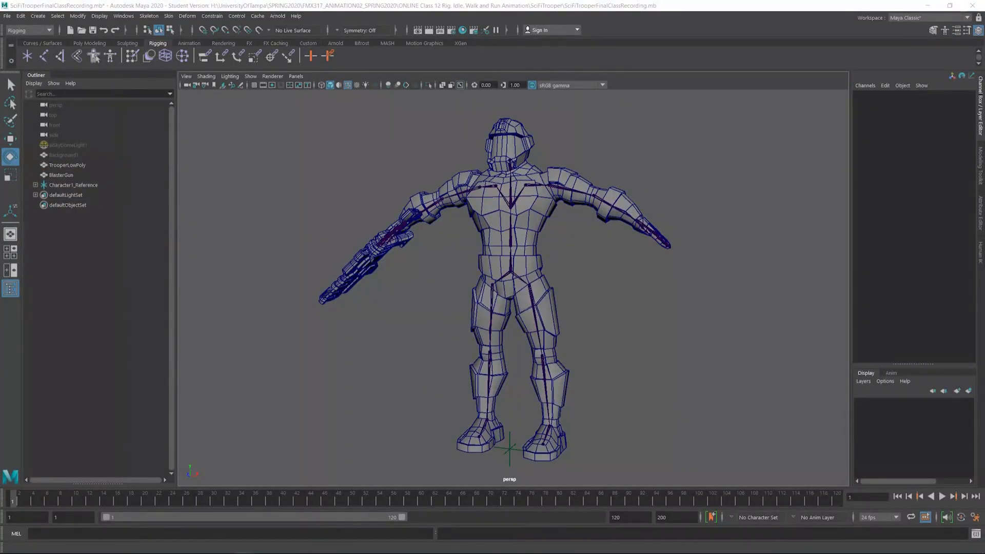
# Select the TrooperLowPoly mesh together with the Character1_Hips root joint.
pyautogui.click(11, 84)
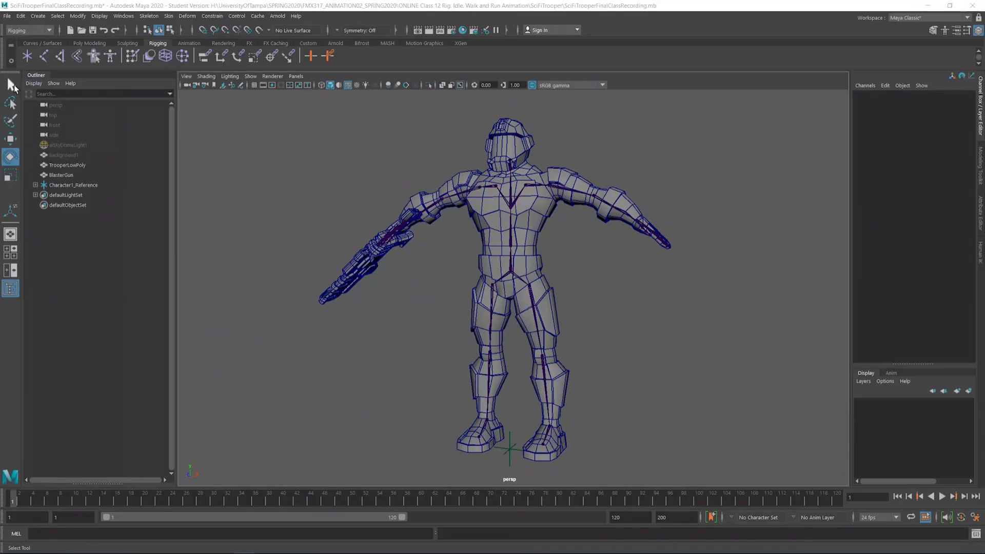
pyautogui.click(537, 210)
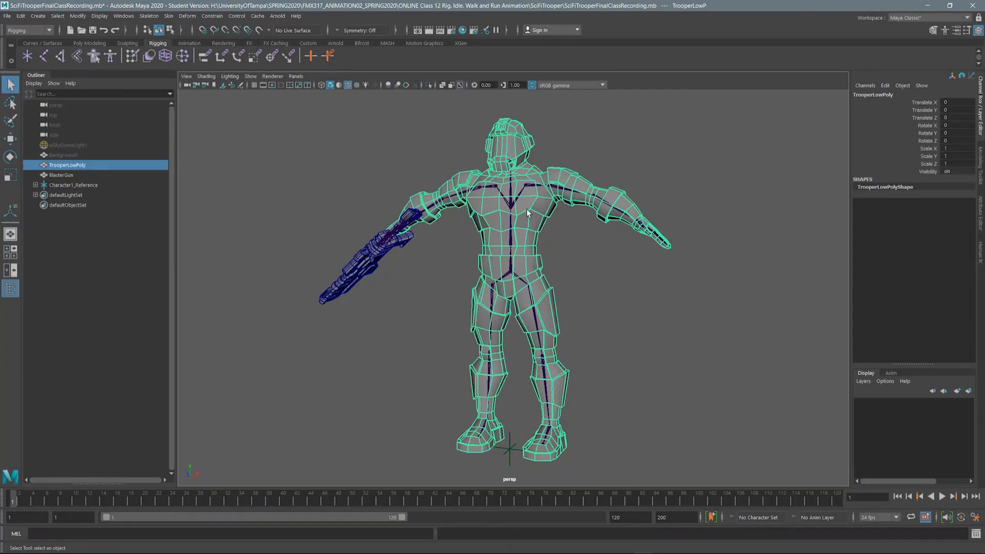
pyautogui.click(35, 185)
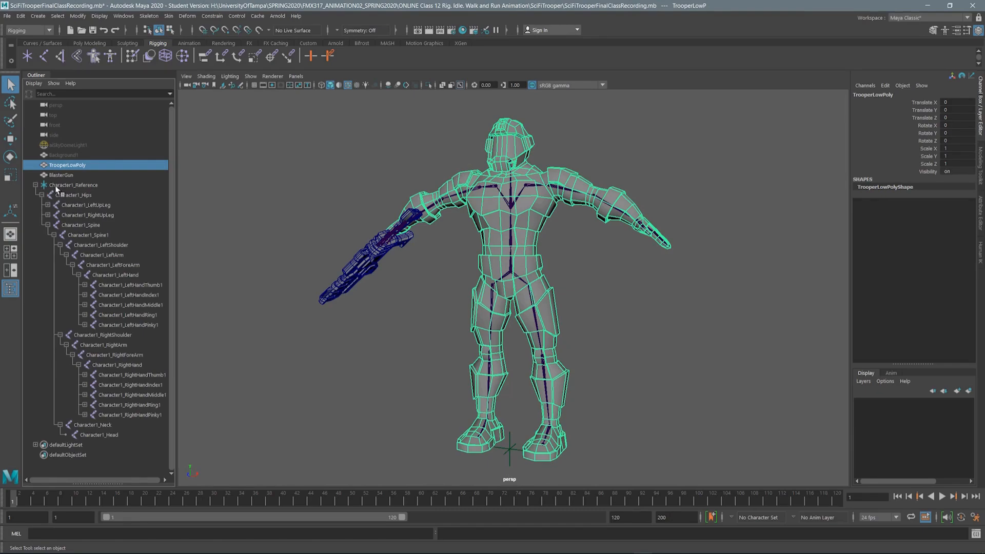
pyautogui.click(945, 30)
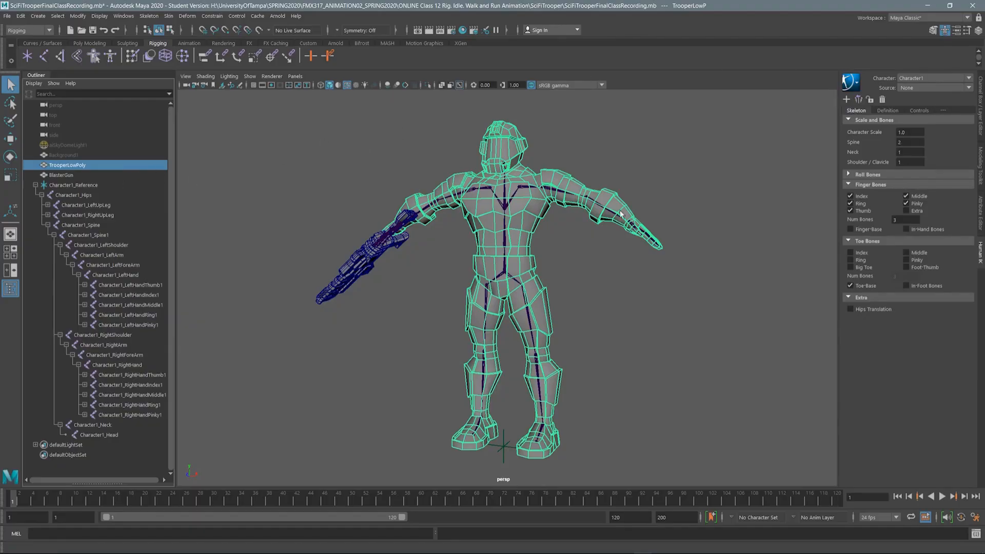
pyautogui.keyDown('ctrl'); pyautogui.click(79, 195); pyautogui.keyUp('ctrl')
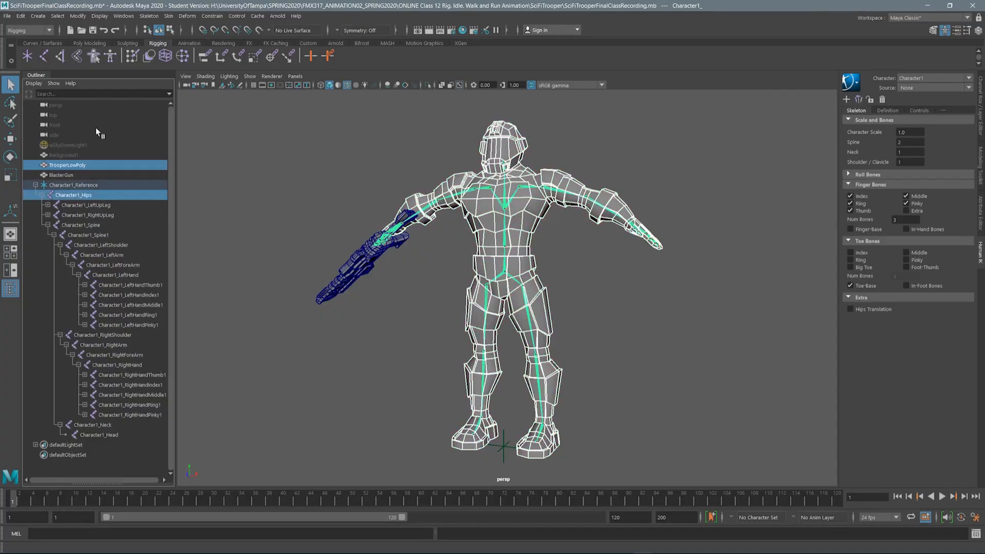
# Switch the command set to Modeling and back to Rigging, and open the Bind Skin options.
pyautogui.click(31, 30)
pyautogui.click(33, 33)
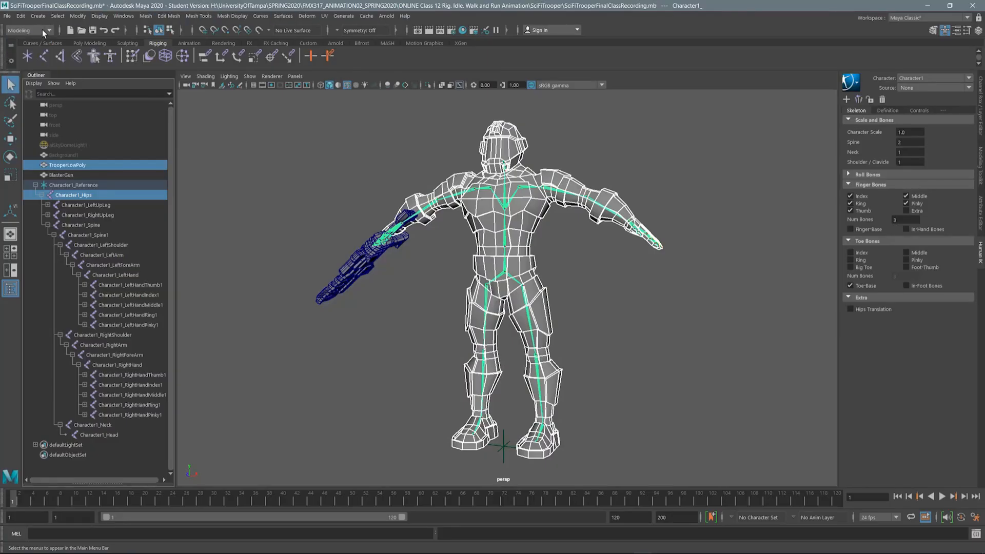
pyautogui.click(42, 29)
pyautogui.click(30, 52)
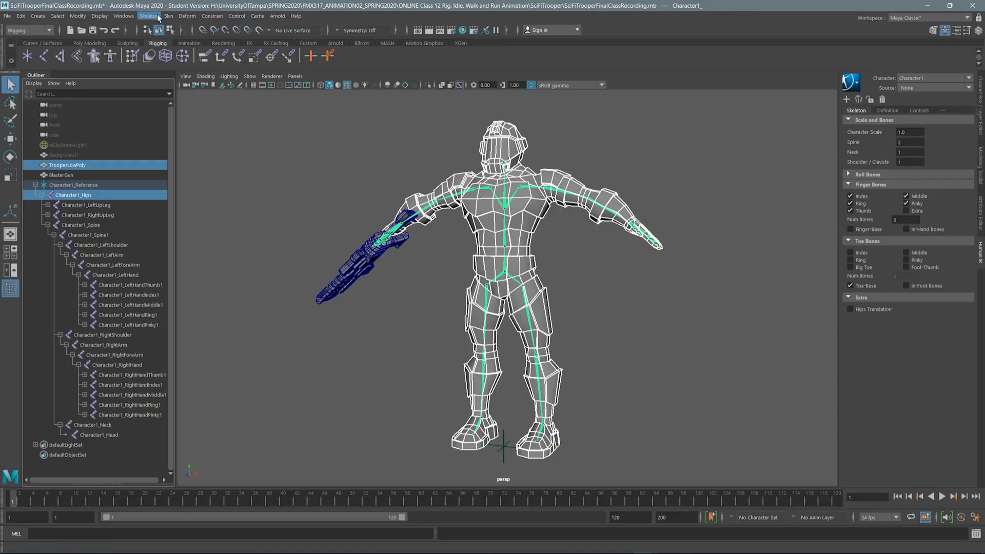
pyautogui.click(169, 16)
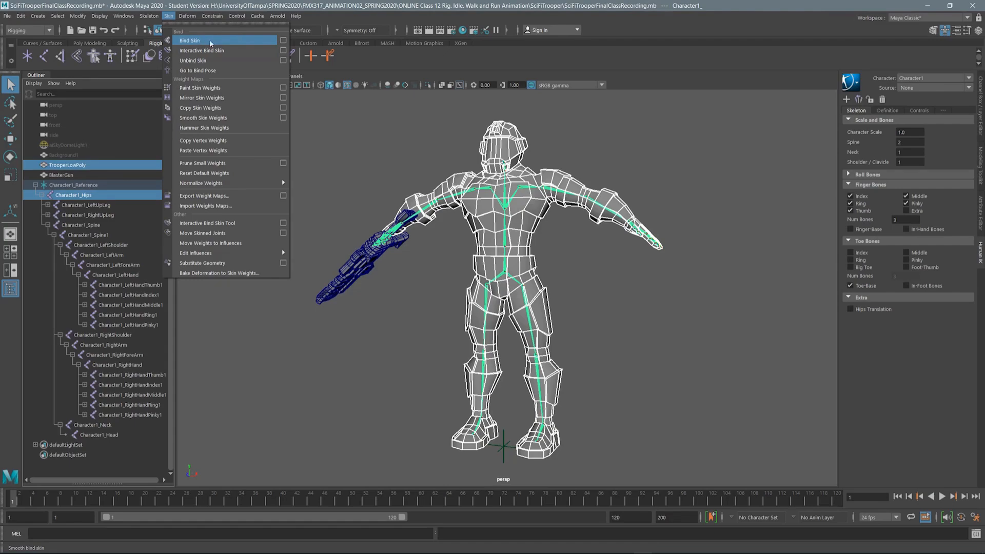
pyautogui.click(284, 41)
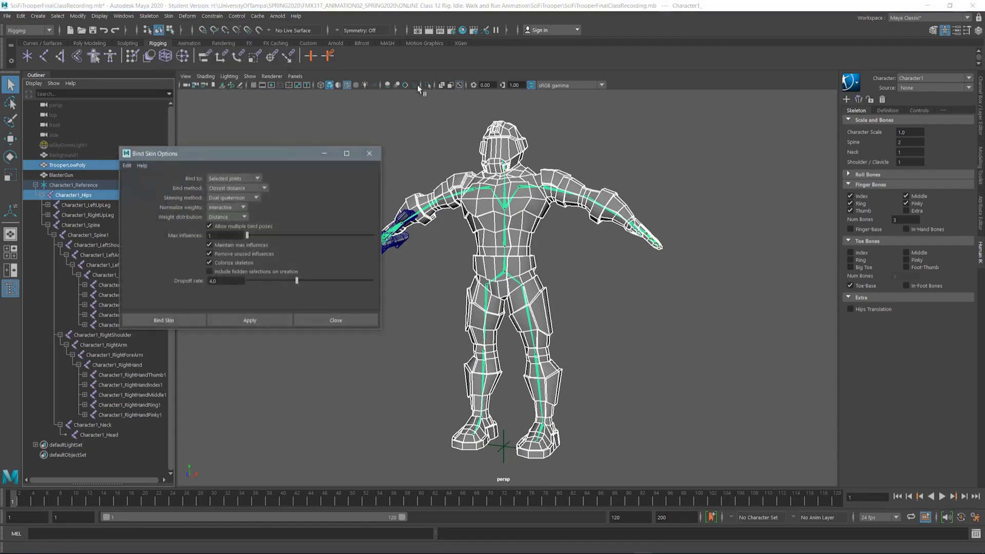
pyautogui.moveTo(275, 156); pyautogui.dragTo(282, 118)
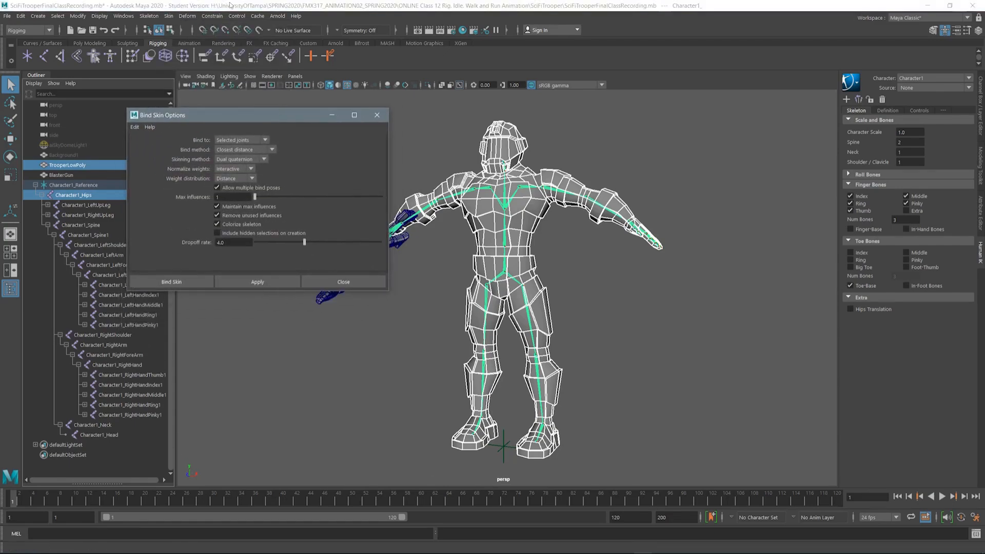
# Set the skin binding to Joint hierarchy with the Geodesic Voxel bind method.
pyautogui.click(242, 140)
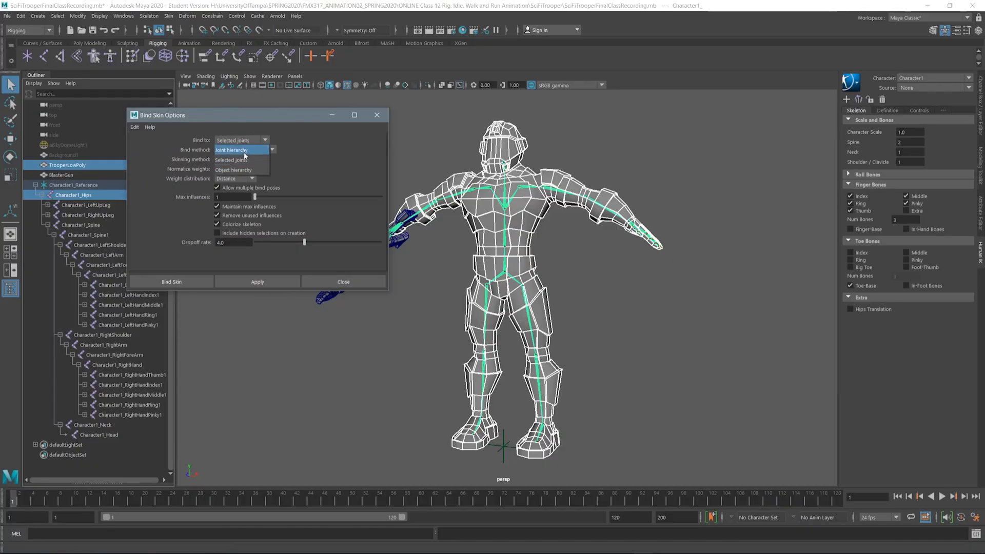
pyautogui.click(246, 150)
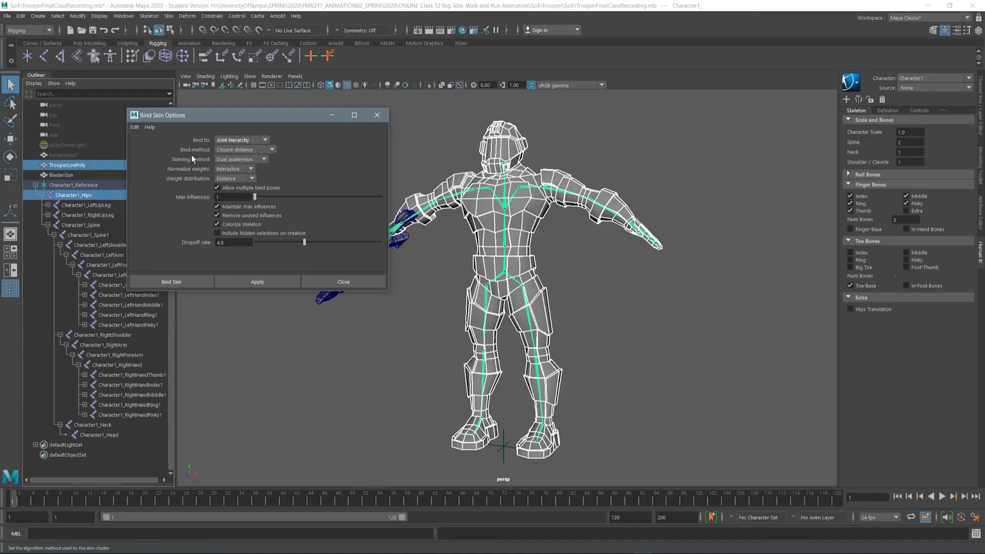
pyautogui.click(238, 149)
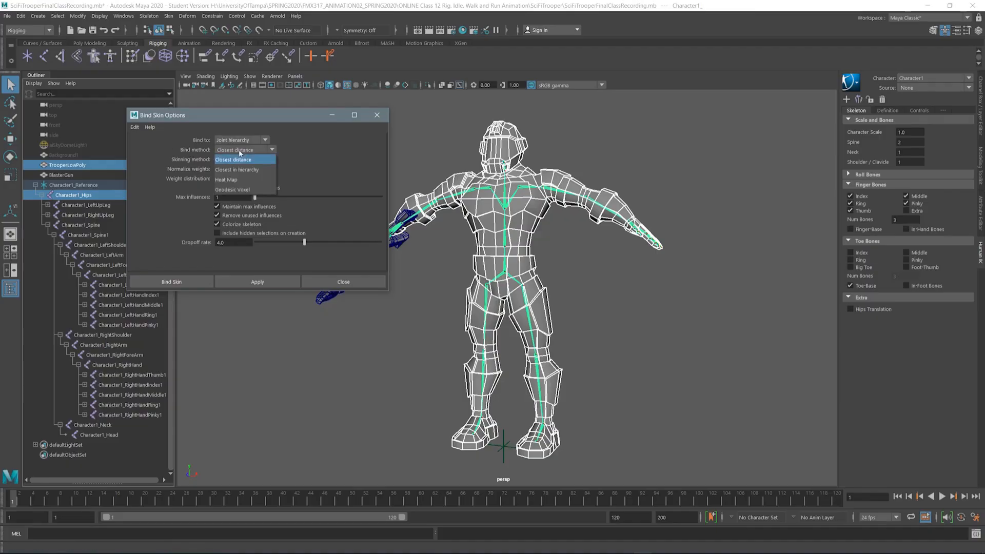
pyautogui.click(247, 190)
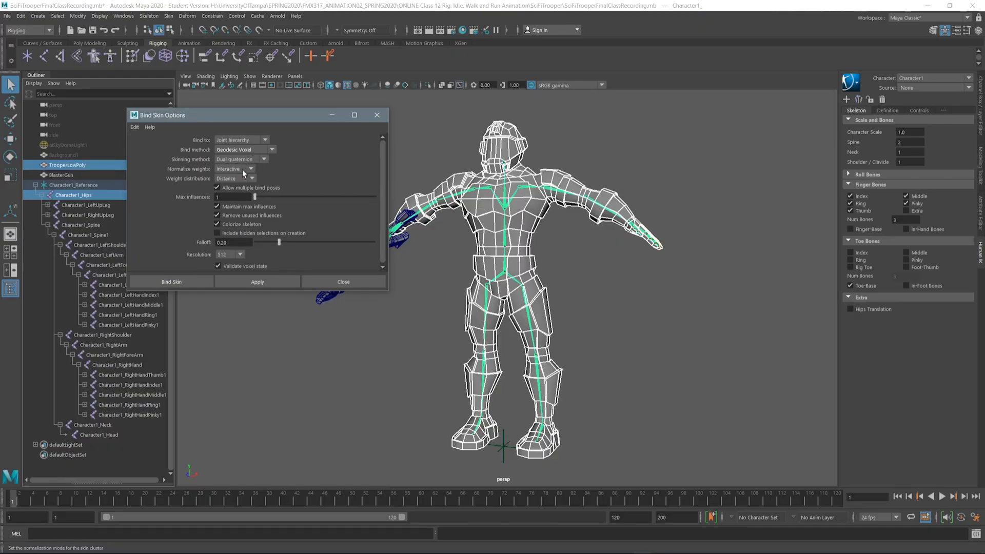
# Set the skin binding's max influences to 5 and its voxel resolution to 256.
pyautogui.click(228, 197)
pyautogui.write('5')
pyautogui.click(241, 255)
pyautogui.click(229, 286)
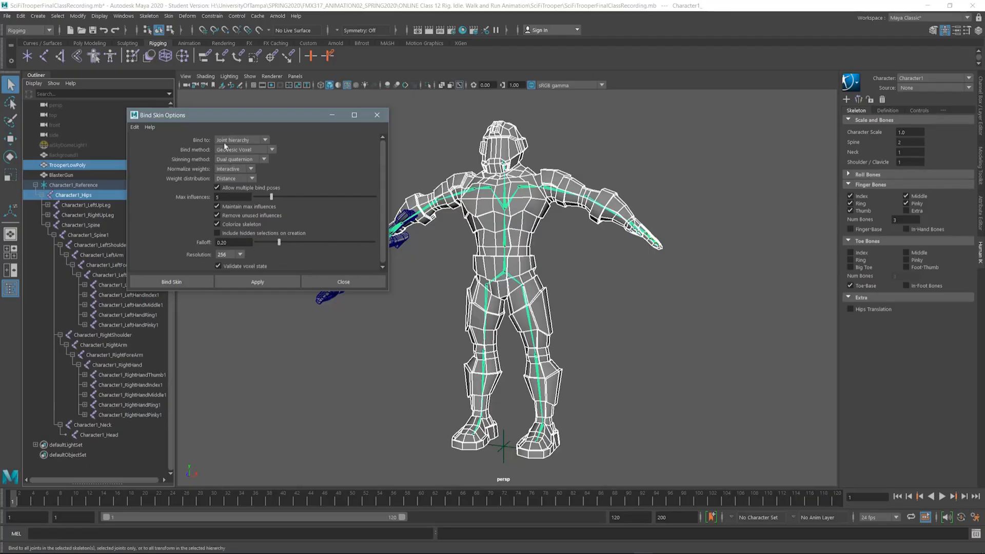
# Bind the trooper mesh to the skeleton, keeping the Geodesic Voxel bind method and Dual quaternion skinning method.
pyautogui.click(270, 150)
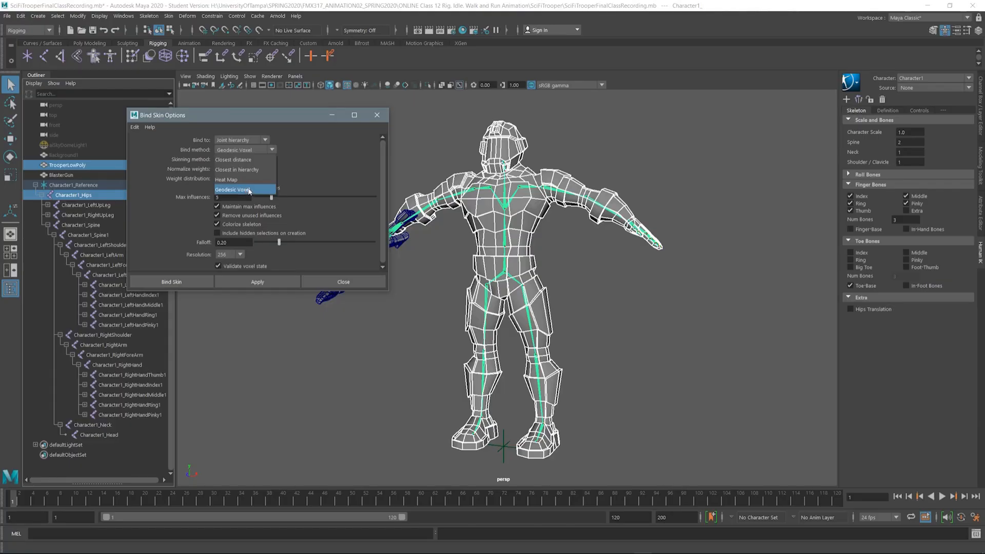
pyautogui.click(248, 190)
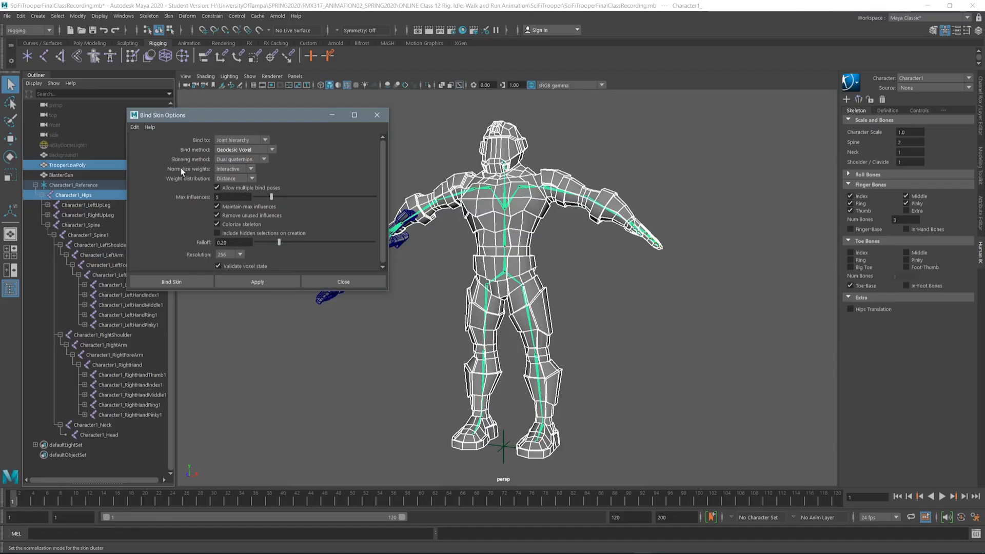
pyautogui.click(265, 159)
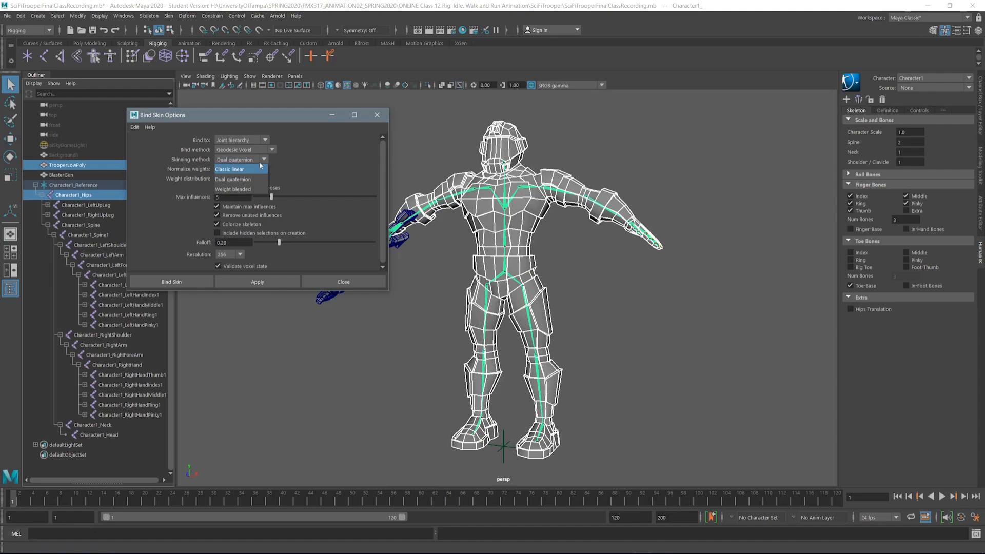
pyautogui.click(240, 182)
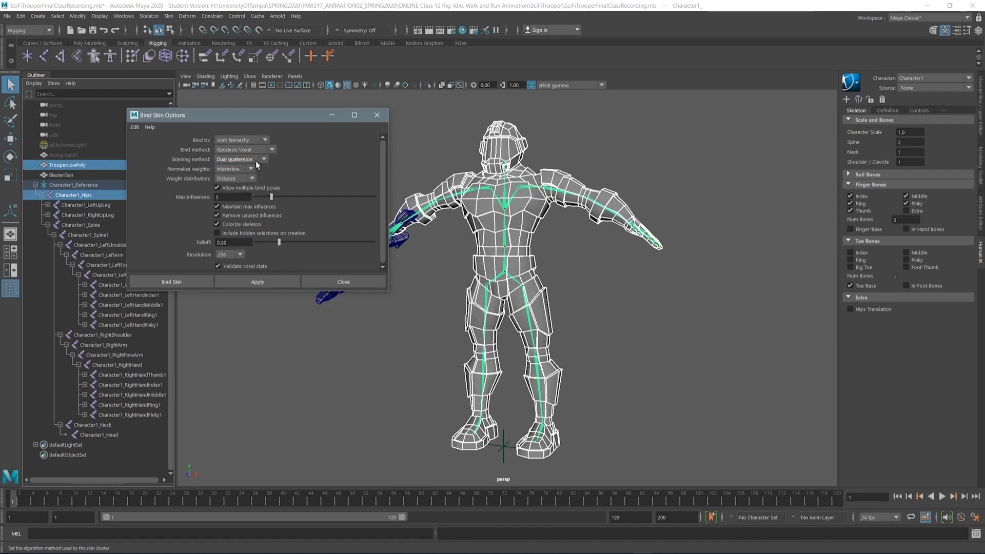
pyautogui.moveTo(259, 119)
pyautogui.mouseDown()
pyautogui.moveTo(268, 147)
pyautogui.moveTo(257, 106)
pyautogui.mouseUp()
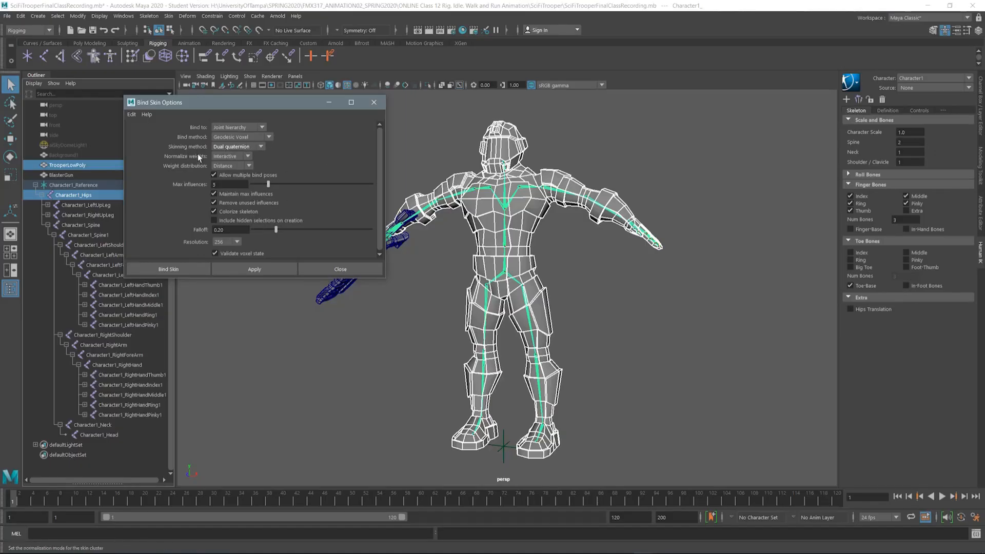
pyautogui.click(182, 269)
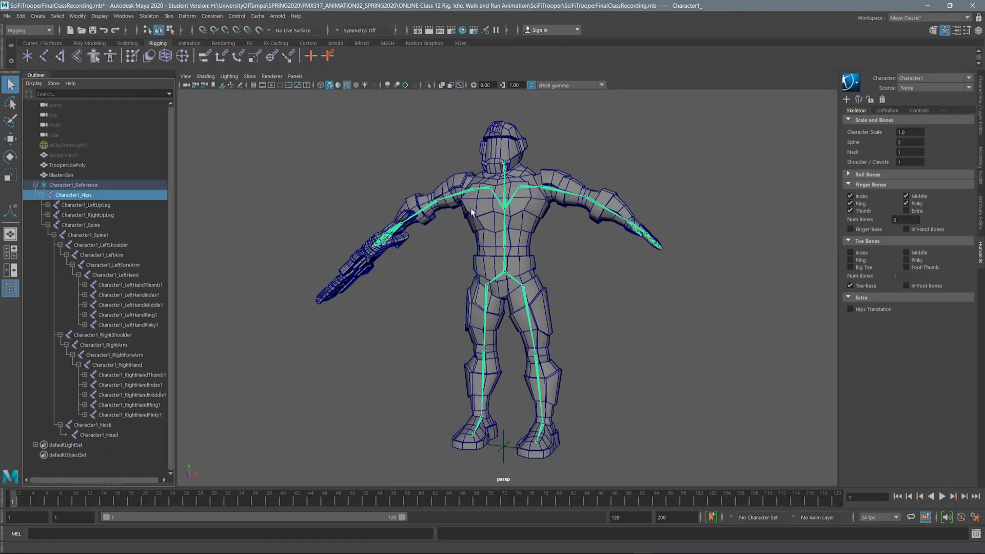
# Rotate the left upper arm joint down toward the trooper's side to test the shoulder deformation.
pyautogui.keyDown('alt'); pyautogui.moveTo(555, 178); pyautogui.dragTo(523, 236, button='right'); pyautogui.keyUp('alt')
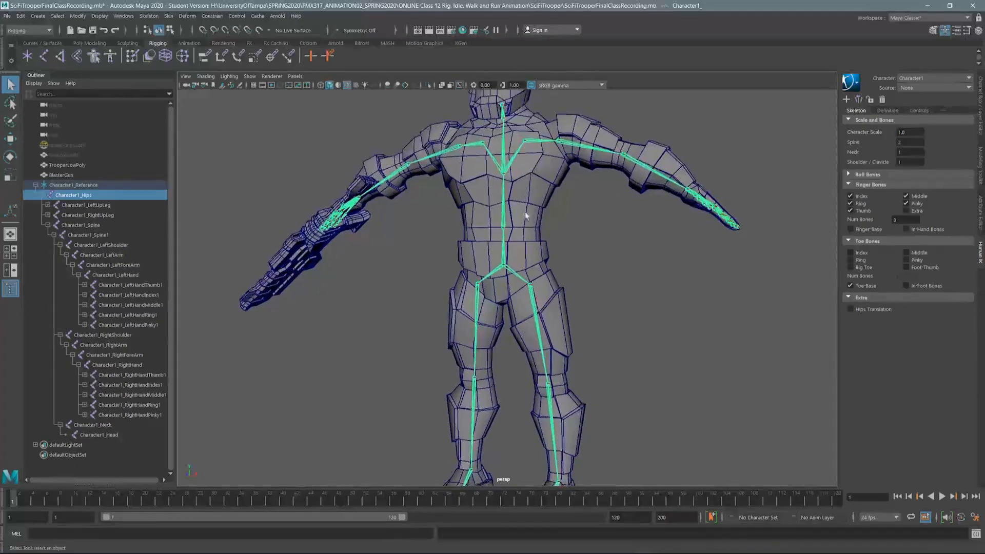
pyautogui.keyDown('alt'); pyautogui.moveTo(557, 107); pyautogui.dragTo(496, 203, button='middle'); pyautogui.keyUp('alt')
pyautogui.keyDown('alt'); pyautogui.moveTo(496, 204); pyautogui.dragTo(503, 225); pyautogui.keyUp('alt')
pyautogui.keyDown('alt'); pyautogui.moveTo(516, 184); pyautogui.dragTo(539, 118, button='middle'); pyautogui.keyUp('alt')
pyautogui.keyDown('alt'); pyautogui.moveTo(536, 169); pyautogui.dragTo(508, 313, button='right'); pyautogui.keyUp('alt')
pyautogui.keyDown('alt'); pyautogui.moveTo(519, 201); pyautogui.dragTo(491, 271, button='middle'); pyautogui.keyUp('alt')
pyautogui.click(548, 226)
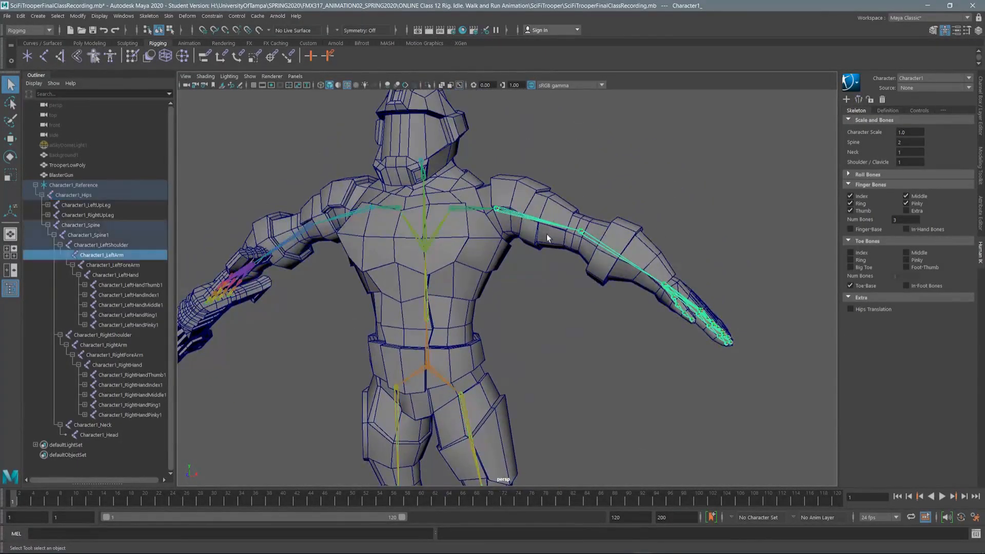
pyautogui.keyDown('alt'); pyautogui.moveTo(542, 195); pyautogui.dragTo(502, 221); pyautogui.keyUp('alt')
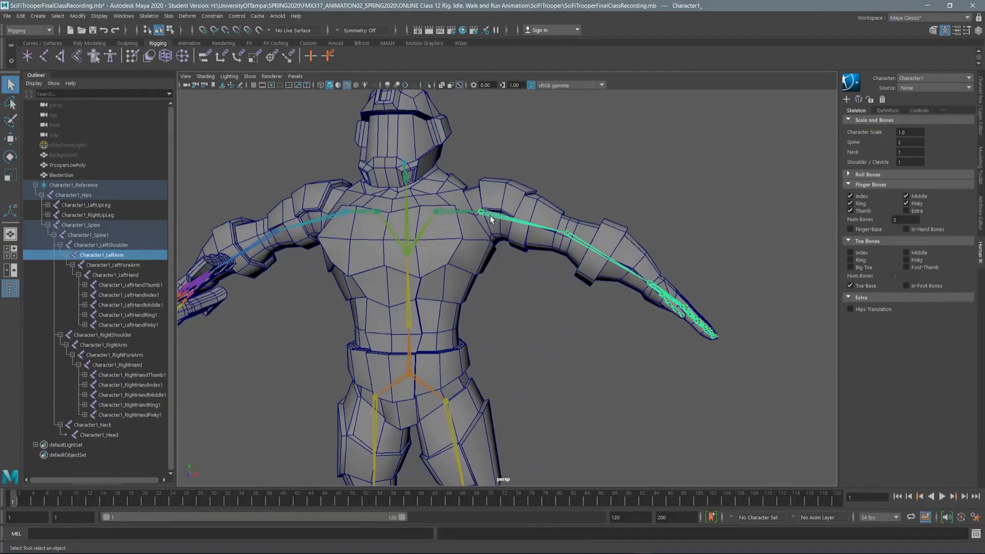
pyautogui.press('t')
pyautogui.press('e')
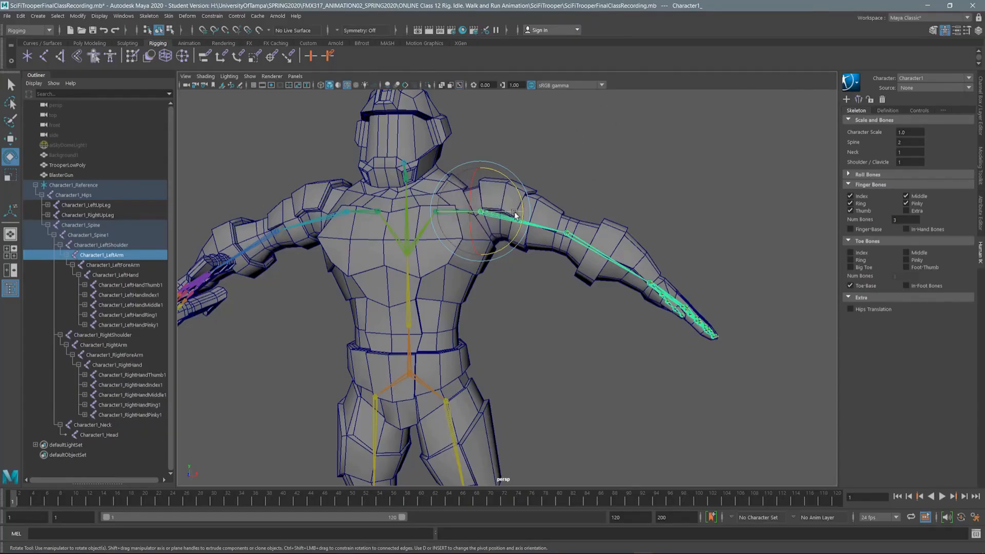
pyautogui.click(519, 192)
pyautogui.moveTo(519, 193); pyautogui.dragTo(500, 226)
pyautogui.keyDown('alt'); pyautogui.moveTo(503, 290); pyautogui.dragTo(555, 210); pyautogui.keyUp('alt')
# Bend the left forearm joint so the hand comes in front of the hip, and inspect the elbow deformation.
pyautogui.click(589, 256)
pyautogui.keyDown('alt'); pyautogui.moveTo(506, 170); pyautogui.dragTo(558, 165, button='middle'); pyautogui.keyUp('alt')
pyautogui.keyDown('alt'); pyautogui.moveTo(501, 199); pyautogui.dragTo(524, 204); pyautogui.keyUp('alt')
pyautogui.keyDown('alt'); pyautogui.moveTo(523, 204); pyautogui.dragTo(533, 111, button='middle'); pyautogui.keyUp('alt')
pyautogui.keyDown('alt'); pyautogui.moveTo(492, 209); pyautogui.dragTo(554, 210); pyautogui.keyUp('alt')
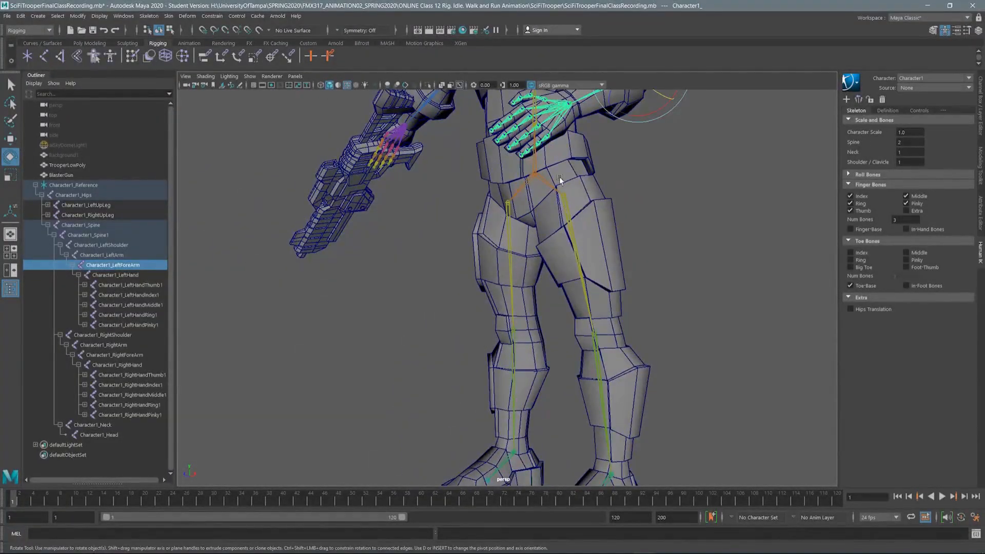
pyautogui.keyDown('alt'); pyautogui.moveTo(556, 164); pyautogui.dragTo(509, 249, button='middle'); pyautogui.keyUp('alt')
pyautogui.keyDown('alt'); pyautogui.moveTo(499, 139); pyautogui.dragTo(543, 146); pyautogui.keyUp('alt')
pyautogui.keyDown('alt'); pyautogui.moveTo(542, 147); pyautogui.dragTo(533, 255, button='middle'); pyautogui.keyUp('alt')
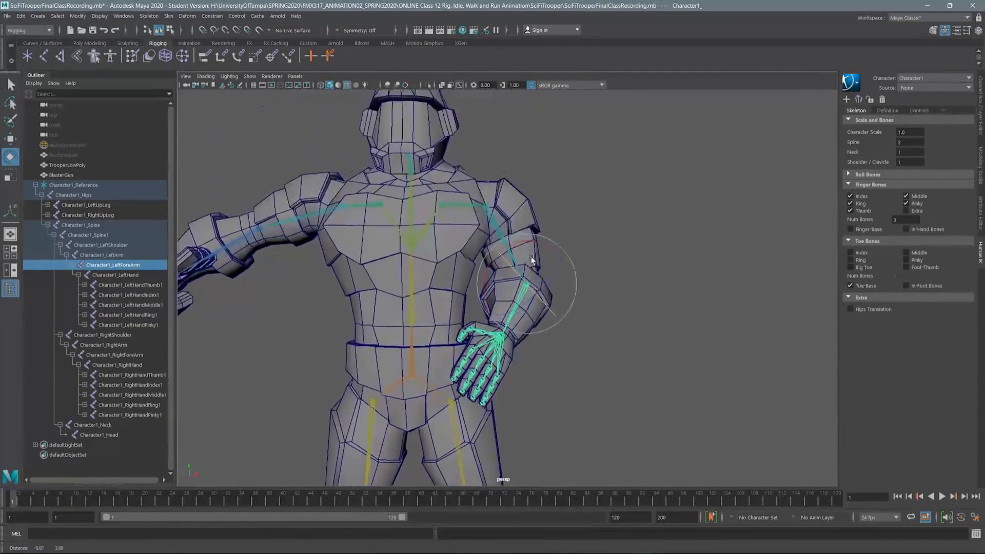
pyautogui.keyDown('alt'); pyautogui.moveTo(507, 218); pyautogui.dragTo(484, 220); pyautogui.keyUp('alt')
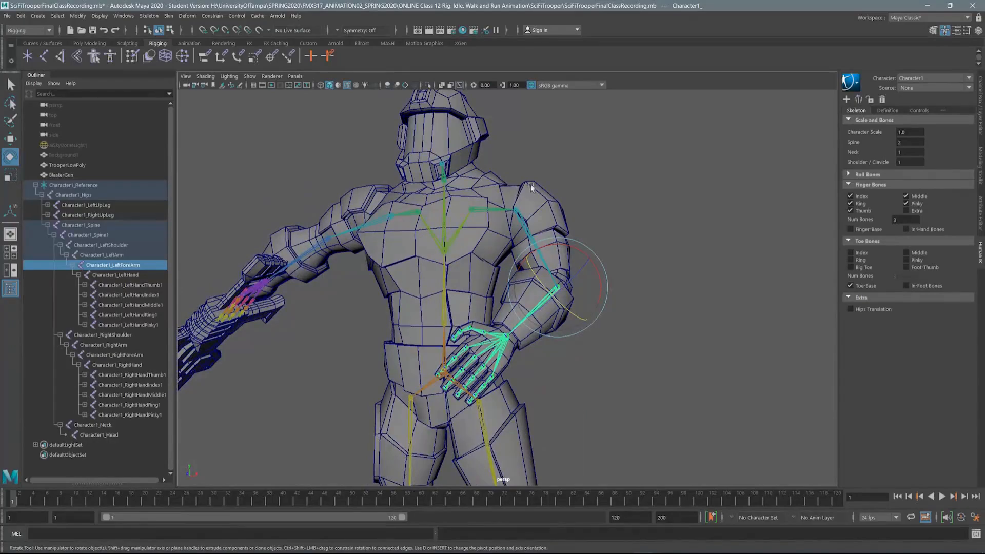
# Swing the left upper leg joint forward to test the hip deformation, and let the scene file save.
pyautogui.keyDown('alt'); pyautogui.moveTo(514, 253); pyautogui.dragTo(487, 275); pyautogui.keyUp('alt')
pyautogui.keyDown('alt'); pyautogui.moveTo(488, 275); pyautogui.dragTo(500, 216, button='middle'); pyautogui.keyUp('alt')
pyautogui.click(502, 225)
pyautogui.keyDown('alt'); pyautogui.moveTo(502, 226); pyautogui.dragTo(509, 122); pyautogui.keyUp('alt')
pyautogui.hotkey('ctrl', 's')
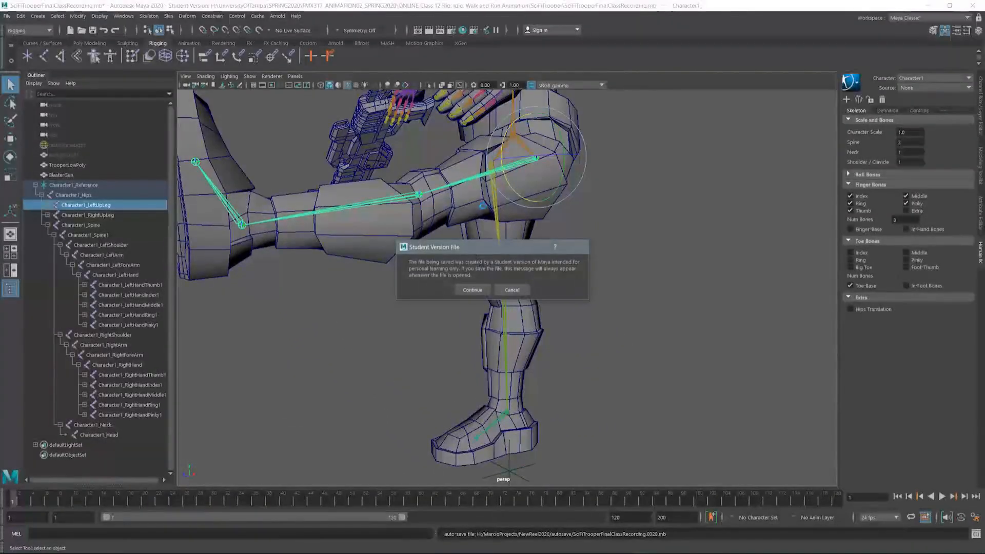
pyautogui.click(472, 290)
pyautogui.keyDown('alt'); pyautogui.moveTo(477, 241); pyautogui.dragTo(488, 140); pyautogui.keyUp('alt')
# Bend the left lower leg at the knee joint to test the knee deformation.
pyautogui.click(405, 201)
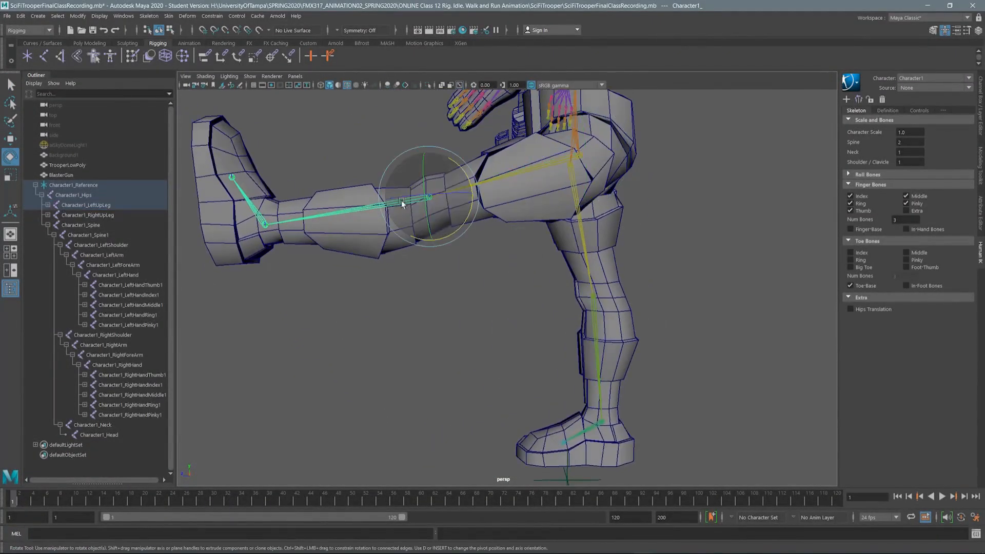
pyautogui.moveTo(442, 238)
pyautogui.mouseDown()
pyautogui.moveTo(473, 206)
pyautogui.moveTo(480, 166)
pyautogui.moveTo(613, 121)
pyautogui.moveTo(493, 161)
pyautogui.moveTo(469, 223)
pyautogui.moveTo(497, 223)
pyautogui.moveTo(460, 231)
pyautogui.moveTo(481, 199)
pyautogui.moveTo(433, 182)
pyautogui.moveTo(439, 221)
pyautogui.mouseUp()
pyautogui.click(426, 244)
pyautogui.keyDown('alt'); pyautogui.moveTo(439, 220); pyautogui.dragTo(459, 367, button='right'); pyautogui.keyUp('alt')
pyautogui.keyDown('alt'); pyautogui.moveTo(460, 367); pyautogui.dragTo(422, 233); pyautogui.keyUp('alt')
# Rotate the trooper's head joint to test the deformation around the neck and helmet.
pyautogui.keyDown('alt'); pyautogui.moveTo(446, 200); pyautogui.dragTo(379, 204); pyautogui.keyUp('alt')
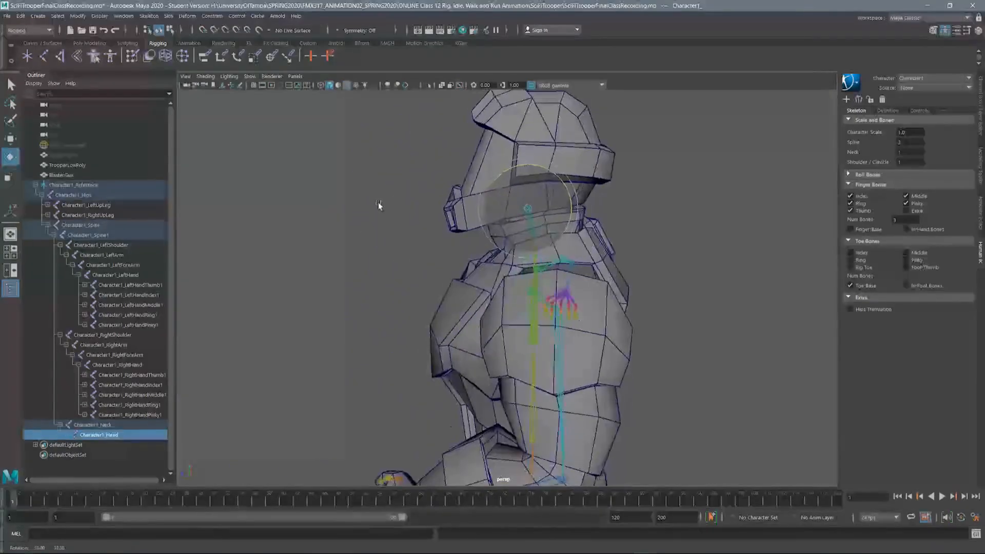
pyautogui.moveTo(504, 176); pyautogui.dragTo(510, 231)
pyautogui.keyDown('alt'); pyautogui.moveTo(510, 231); pyautogui.dragTo(246, 215, button='right'); pyautogui.keyUp('alt')
pyautogui.keyDown('alt'); pyautogui.moveTo(526, 194); pyautogui.dragTo(436, 213); pyautogui.keyUp('alt')
# Rotate the left upper arm joint away from the torso and inspect the posed trooper from several angles.
pyautogui.click(517, 202)
pyautogui.keyDown('alt'); pyautogui.moveTo(436, 212); pyautogui.dragTo(461, 267, button='right'); pyautogui.keyUp('alt')
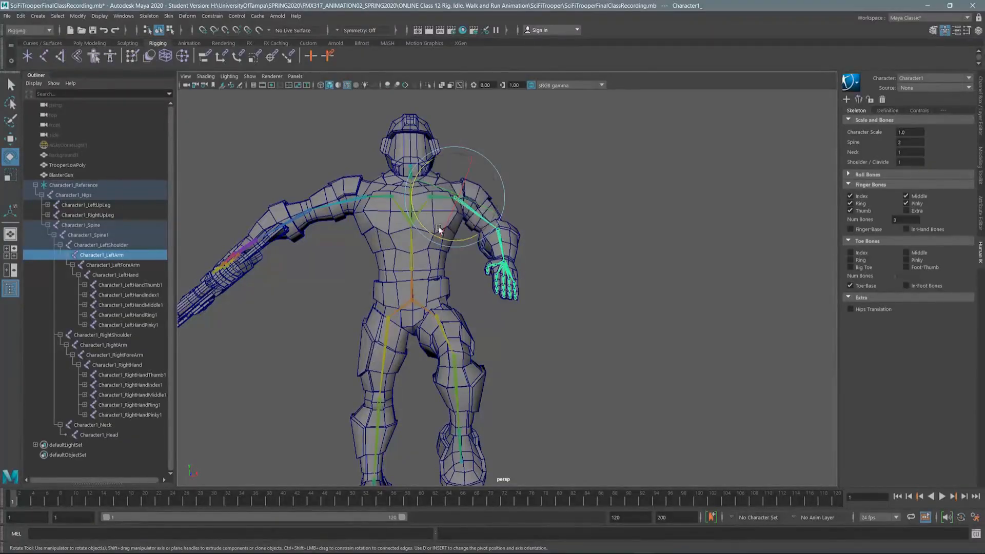
pyautogui.keyDown('alt'); pyautogui.moveTo(414, 250); pyautogui.dragTo(466, 190); pyautogui.keyUp('alt')
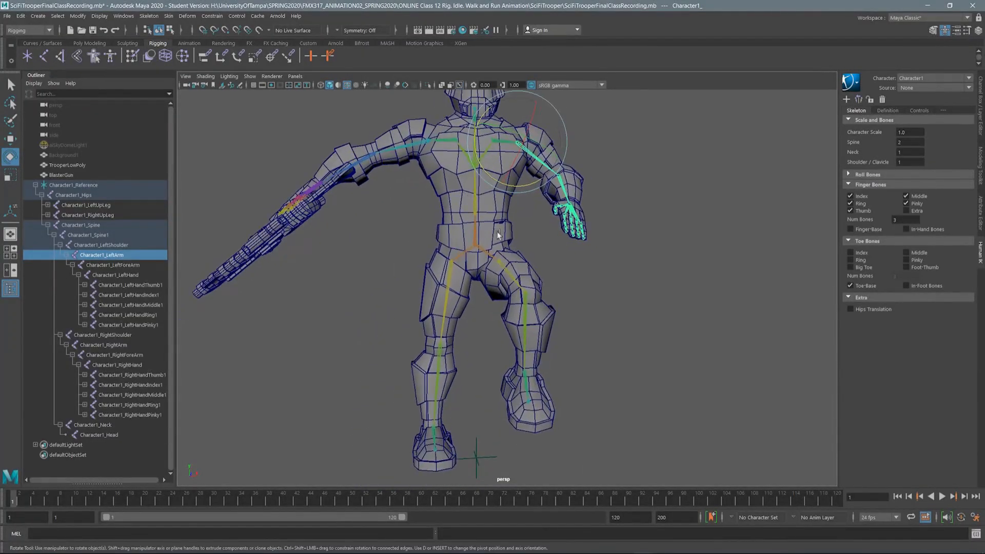
pyautogui.keyDown('alt'); pyautogui.moveTo(469, 230); pyautogui.dragTo(422, 236); pyautogui.keyUp('alt')
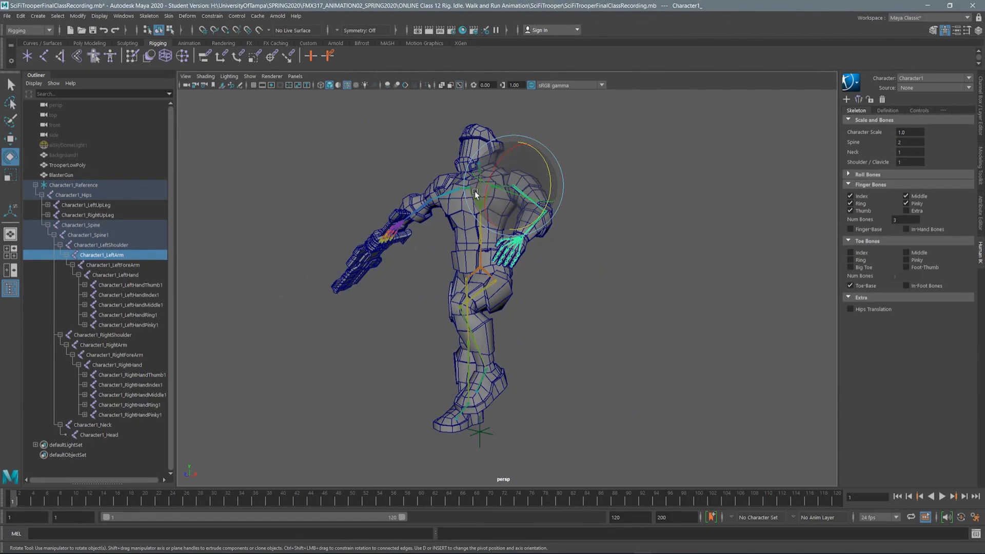
pyautogui.keyDown('alt'); pyautogui.moveTo(483, 234); pyautogui.dragTo(475, 272, button='middle'); pyautogui.keyUp('alt')
pyautogui.scroll(3, 475, 271)
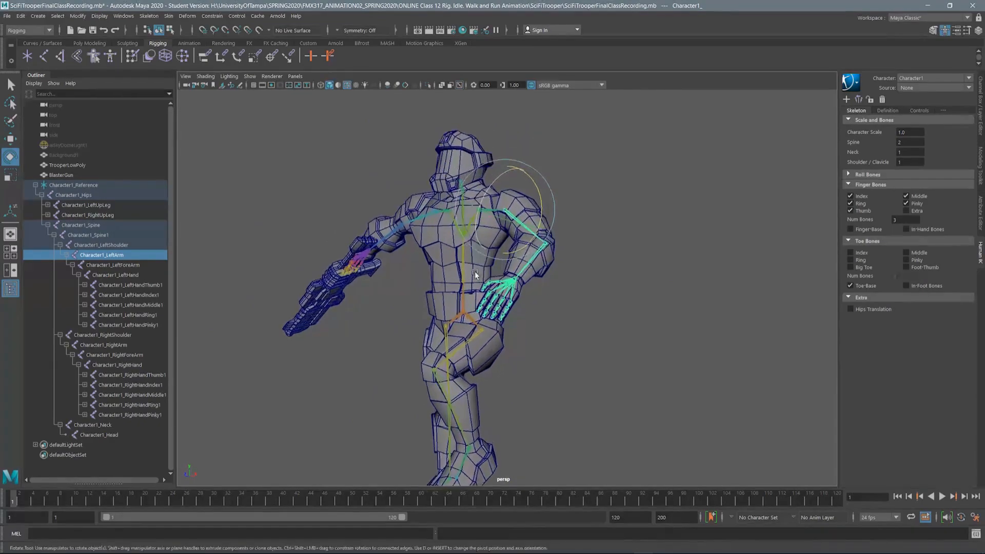
pyautogui.keyDown('alt'); pyautogui.moveTo(475, 272); pyautogui.dragTo(471, 216); pyautogui.keyUp('alt')
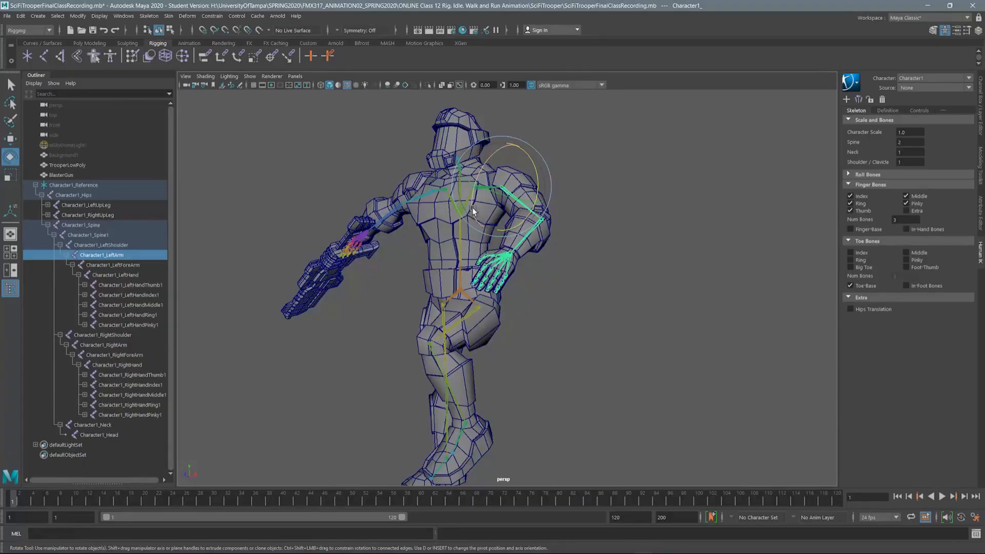
# Undo all the test rotations of the head, left arm and left leg joints back to the bound pose.
pyautogui.hotkey('ctrl', 'z')
pyautogui.hotkey('ctrl', 'z')
pyautogui.hotkey('ctrl', 'z')
pyautogui.hotkey('ctrl', 'z')
pyautogui.hotkey('ctrl', 'z')
pyautogui.hotkey('ctrl', 'z')
pyautogui.hotkey('ctrl', 'z')
pyautogui.hotkey('ctrl', 'z')
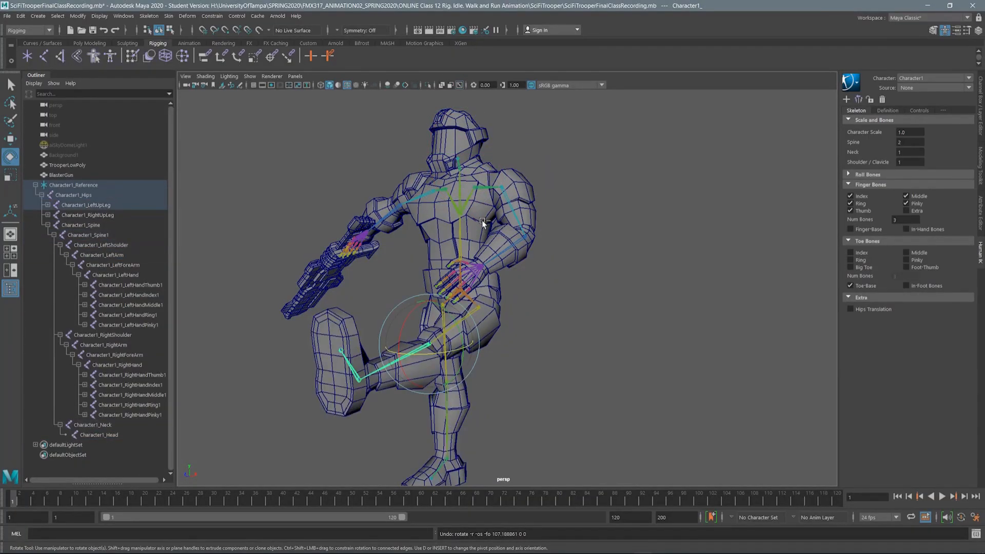
pyautogui.hotkey('ctrl', 'z')
pyautogui.hotkey('ctrl', 'z')
pyautogui.hotkey('ctrl', 'z')
pyautogui.hotkey('ctrl', 'z')
pyautogui.hotkey('ctrl', 'z')
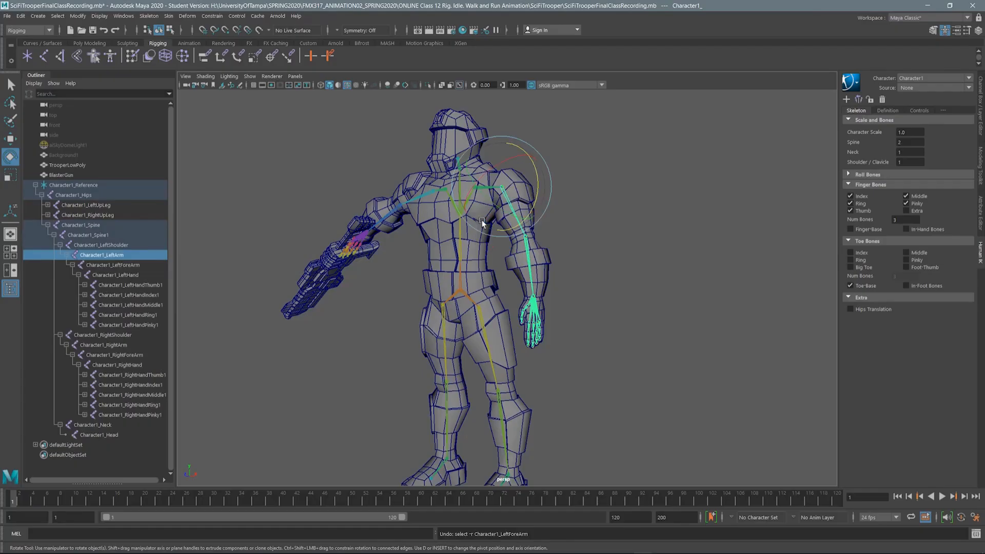
pyautogui.keyDown('alt'); pyautogui.moveTo(472, 223); pyautogui.dragTo(310, 198); pyautogui.keyUp('alt')
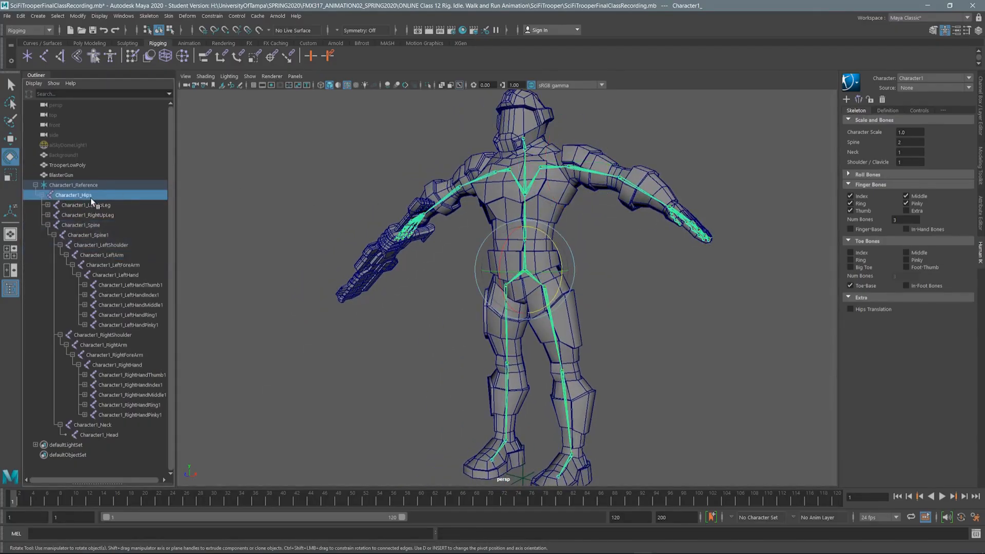
# Unbind the skin of the TrooperLowPoly mesh from the skeleton under the hips joint.
pyautogui.keyDown('ctrl'); pyautogui.click(62, 166); pyautogui.keyUp('ctrl')
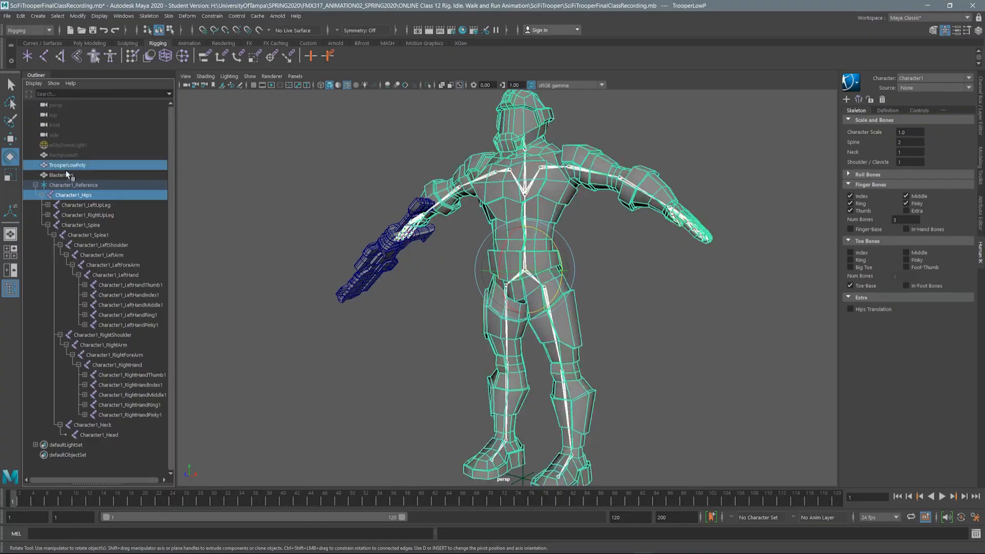
pyautogui.click(169, 16)
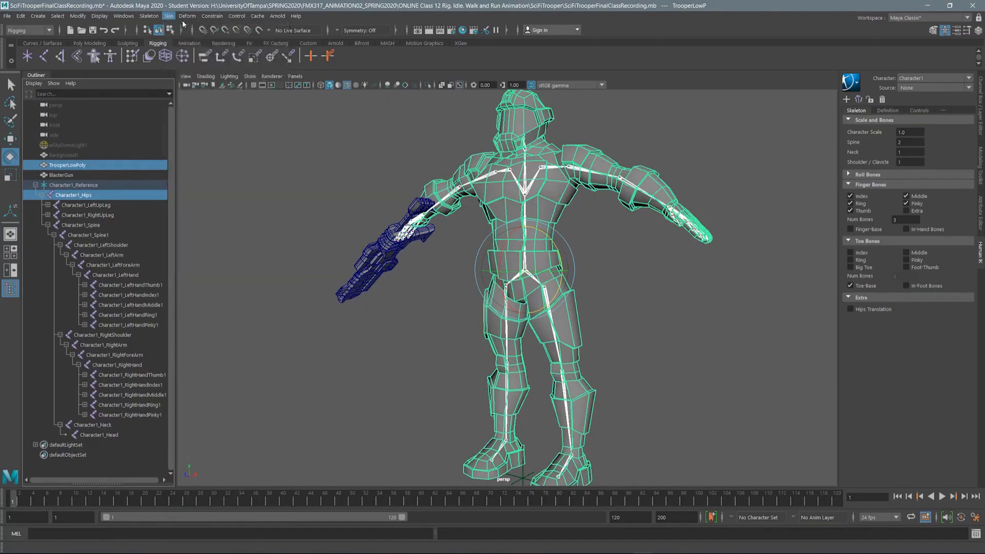
pyautogui.click(190, 60)
# Rebind the trooper mesh to the skeleton with the Classic linear skinning method, keeping the Geodesic Voxel bind method.
pyautogui.click(169, 16)
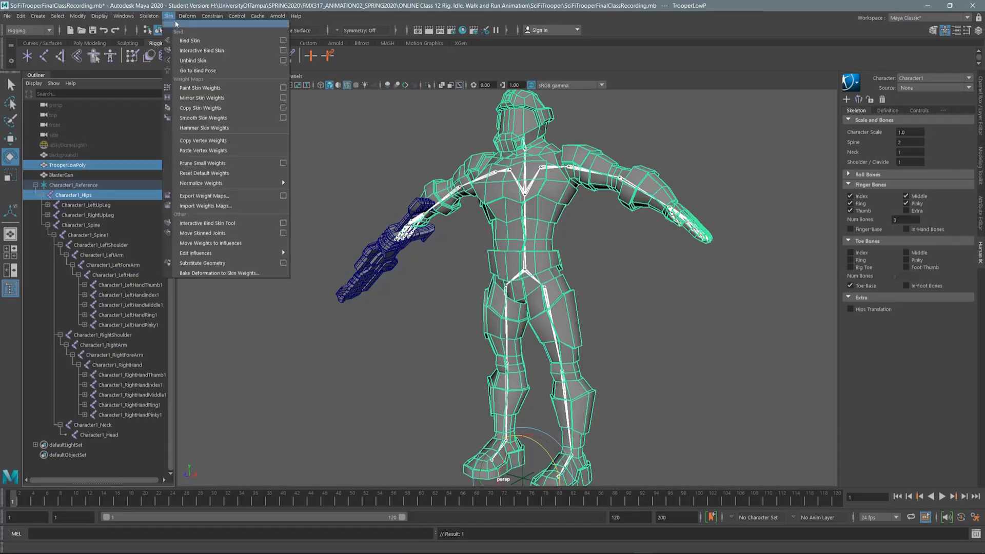
pyautogui.click(283, 41)
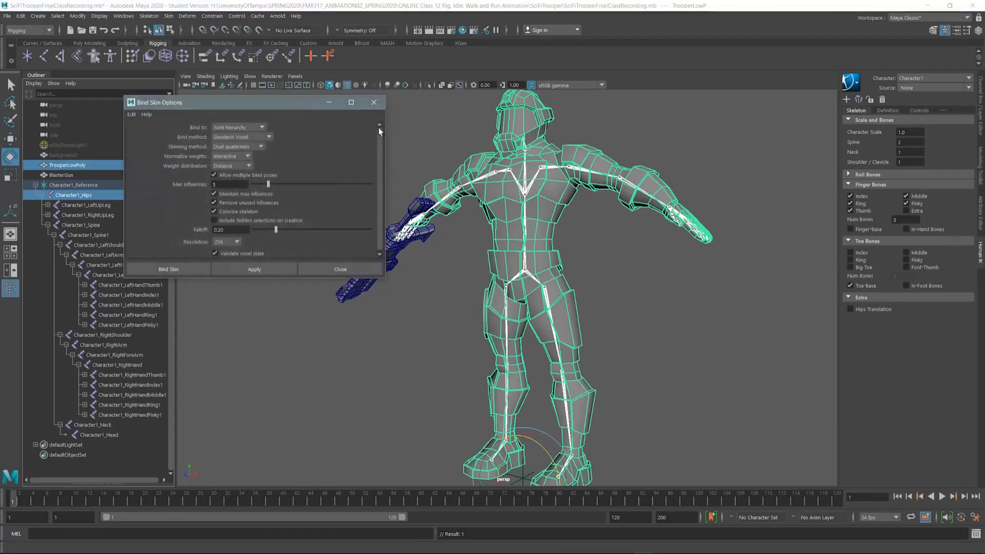
pyautogui.click(225, 148)
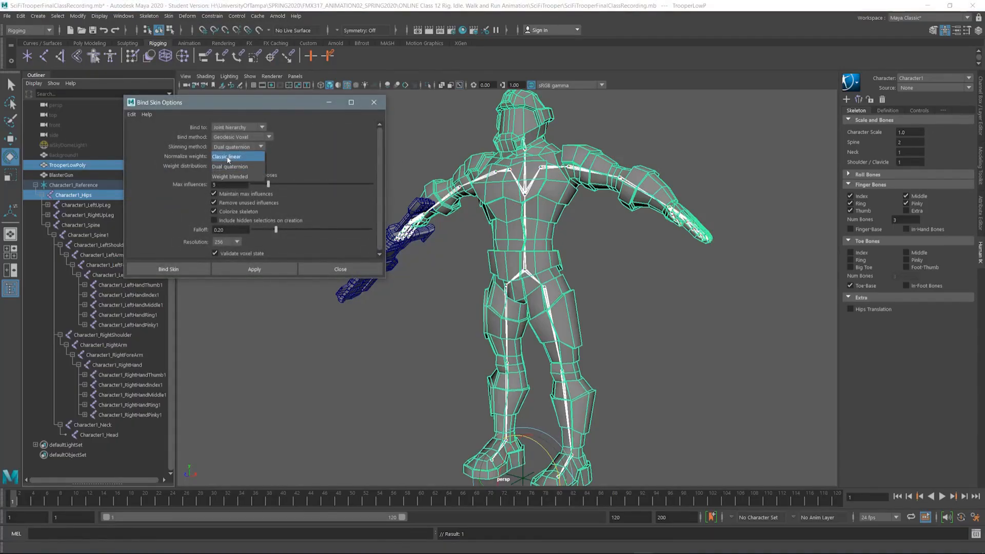
pyautogui.click(232, 158)
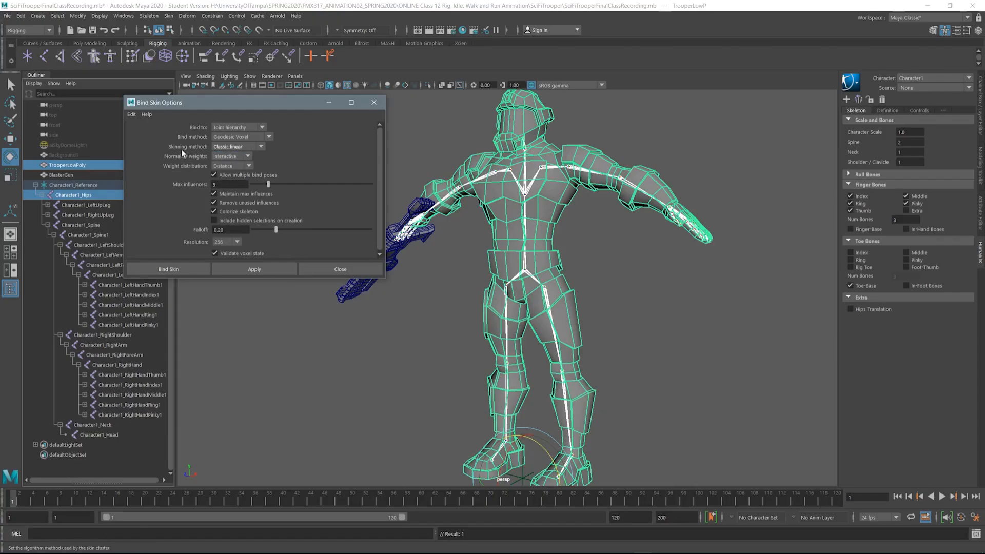
pyautogui.click(187, 271)
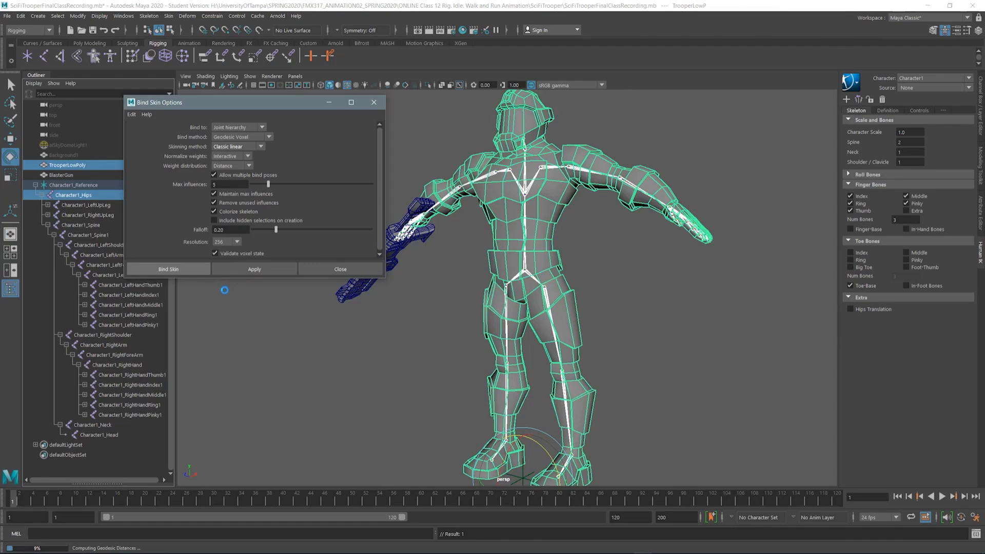
# Rotate the left upper arm joint down by about 55 degrees to test the shoulder under the new binding.
pyautogui.keyDown('alt'); pyautogui.moveTo(477, 185); pyautogui.dragTo(402, 193); pyautogui.keyUp('alt')
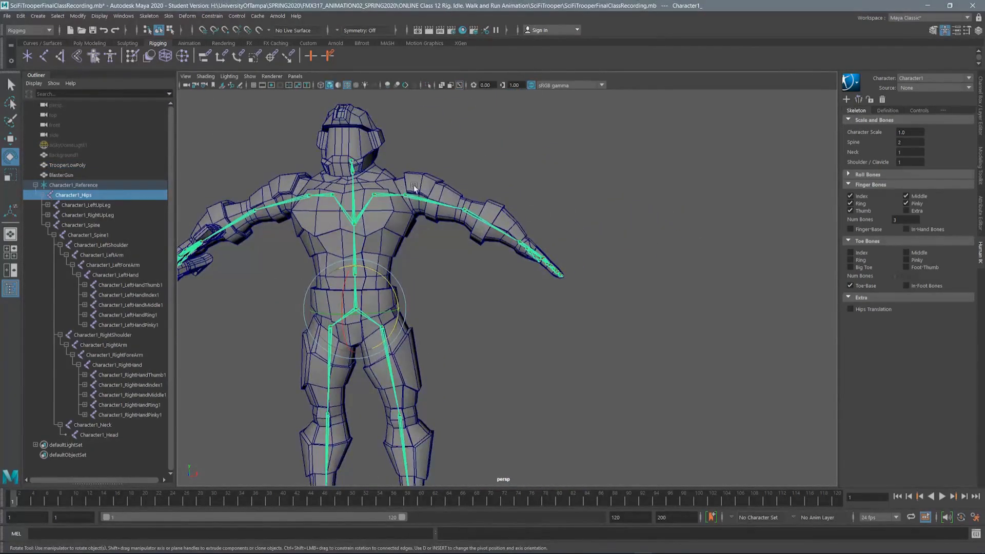
pyautogui.keyDown('alt'); pyautogui.moveTo(408, 189); pyautogui.dragTo(443, 158, button='middle'); pyautogui.keyUp('alt')
pyautogui.keyDown('alt'); pyautogui.moveTo(442, 158); pyautogui.dragTo(432, 286, button='right'); pyautogui.keyUp('alt')
pyautogui.keyDown('alt'); pyautogui.moveTo(446, 160); pyautogui.dragTo(449, 252, button='middle'); pyautogui.keyUp('alt')
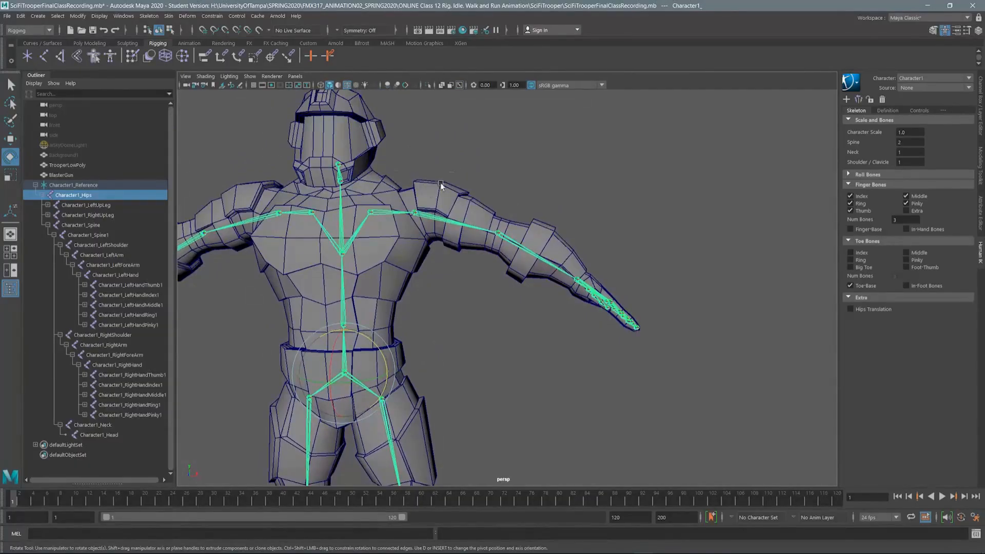
pyautogui.click(453, 224)
pyautogui.keyDown('alt'); pyautogui.moveTo(438, 182); pyautogui.dragTo(435, 290, button='right'); pyautogui.keyUp('alt')
pyautogui.keyDown('alt'); pyautogui.moveTo(448, 180); pyautogui.dragTo(484, 193, button='middle'); pyautogui.keyUp('alt')
pyautogui.moveTo(467, 214); pyautogui.dragTo(458, 246)
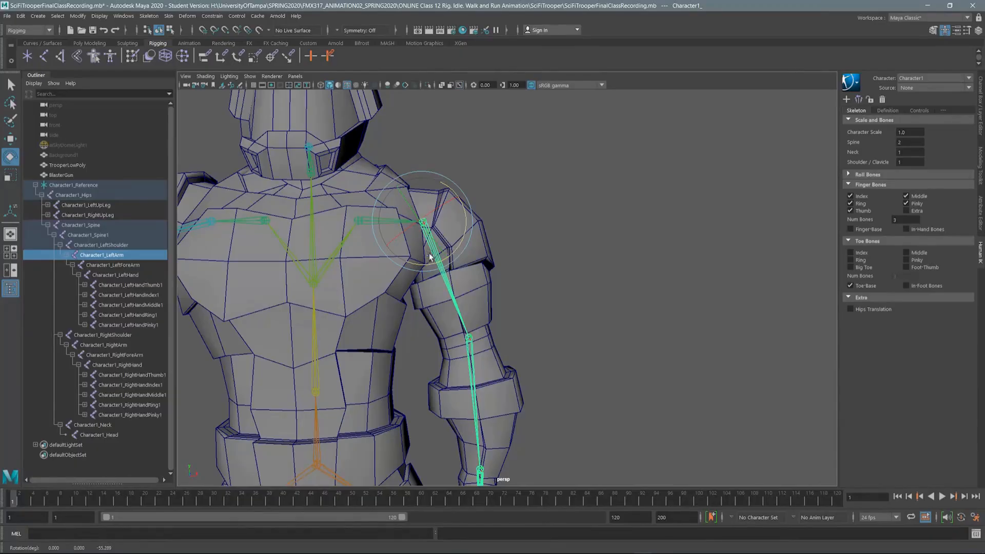
pyautogui.keyDown('alt'); pyautogui.moveTo(429, 260); pyautogui.dragTo(423, 184, button='middle'); pyautogui.keyUp('alt')
pyautogui.keyDown('alt'); pyautogui.moveTo(423, 183); pyautogui.dragTo(398, 212); pyautogui.keyUp('alt')
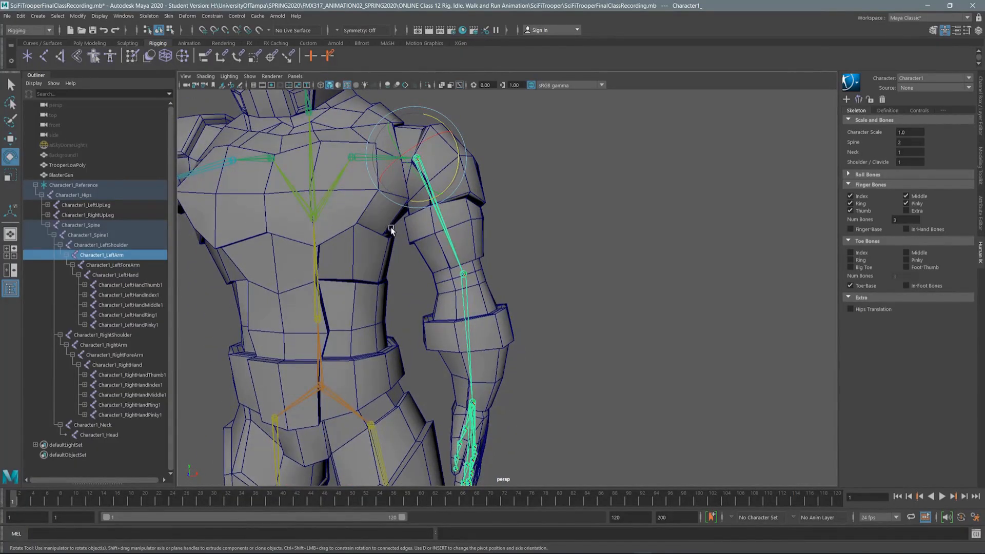
pyautogui.keyDown('alt'); pyautogui.moveTo(375, 227); pyautogui.dragTo(398, 224); pyautogui.keyUp('alt')
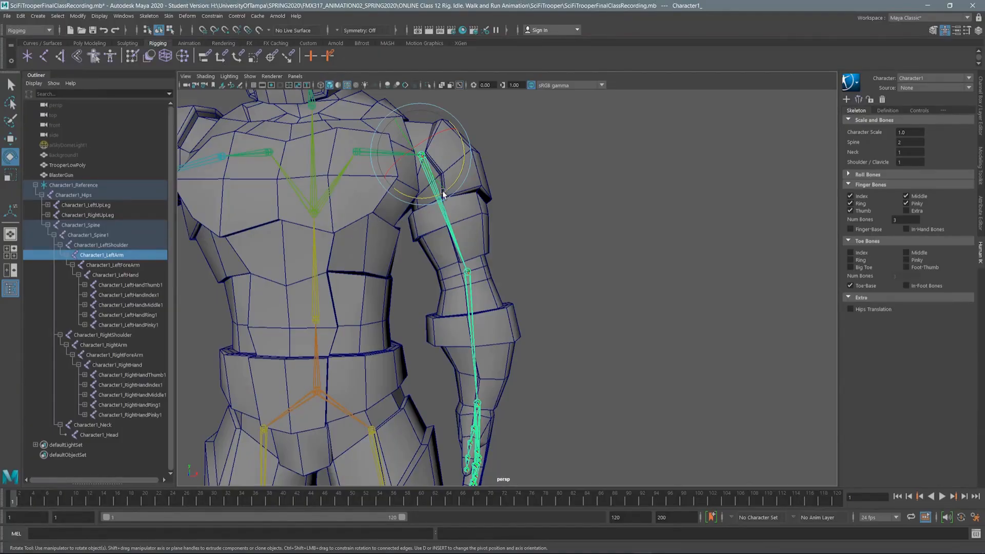
pyautogui.moveTo(448, 185); pyautogui.dragTo(454, 179)
# Rotate the left upper leg joint forward by about 72 degrees to test the hip under the new binding.
pyautogui.keyDown('alt'); pyautogui.moveTo(393, 328); pyautogui.dragTo(424, 31, button='middle'); pyautogui.keyUp('alt')
pyautogui.click(423, 213)
pyautogui.keyDown('alt'); pyautogui.moveTo(423, 213); pyautogui.dragTo(275, 194); pyautogui.keyUp('alt')
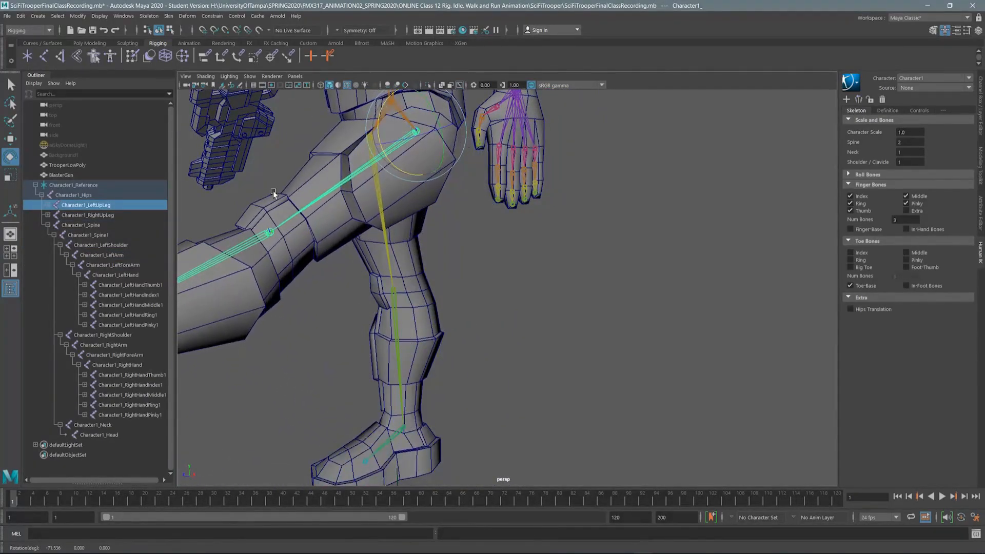
# Bend the left lower leg back at the knee joint to test the knee under the new binding.
pyautogui.click(257, 242)
pyautogui.moveTo(226, 224); pyautogui.dragTo(268, 282)
pyautogui.keyDown('alt'); pyautogui.moveTo(373, 125); pyautogui.dragTo(341, 237, button='middle'); pyautogui.keyUp('alt')
pyautogui.keyDown('alt'); pyautogui.moveTo(340, 237); pyautogui.dragTo(485, 182); pyautogui.keyUp('alt')
# Examine the mesh deformation around the bent left knee, the hip and the lowered left shoulder.
pyautogui.moveTo(521, 237)
pyautogui.keyDown('alt'); pyautogui.mouseDown()
pyautogui.moveTo(530, 212)
pyautogui.moveTo(531, 246)
pyautogui.mouseUp(); pyautogui.keyUp('alt')
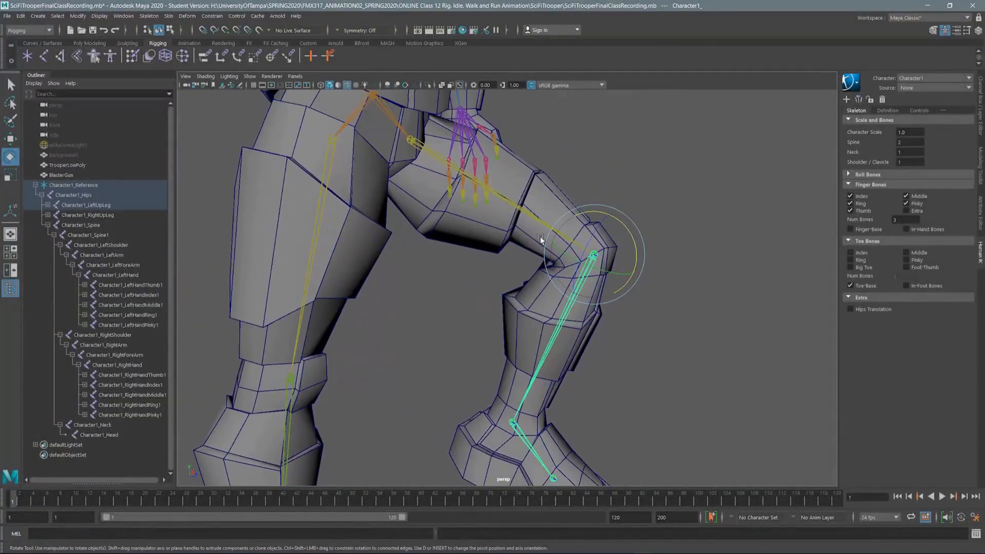
pyautogui.keyDown('alt'); pyautogui.moveTo(537, 198); pyautogui.dragTo(513, 206); pyautogui.keyUp('alt')
pyautogui.keyDown('alt'); pyautogui.moveTo(554, 233); pyautogui.dragTo(464, 161); pyautogui.keyUp('alt')
pyautogui.keyDown('alt'); pyautogui.moveTo(464, 161); pyautogui.dragTo(484, 94, button='right'); pyautogui.keyUp('alt')
pyautogui.keyDown('alt'); pyautogui.moveTo(483, 94); pyautogui.dragTo(460, 156, button='middle'); pyautogui.keyUp('alt')
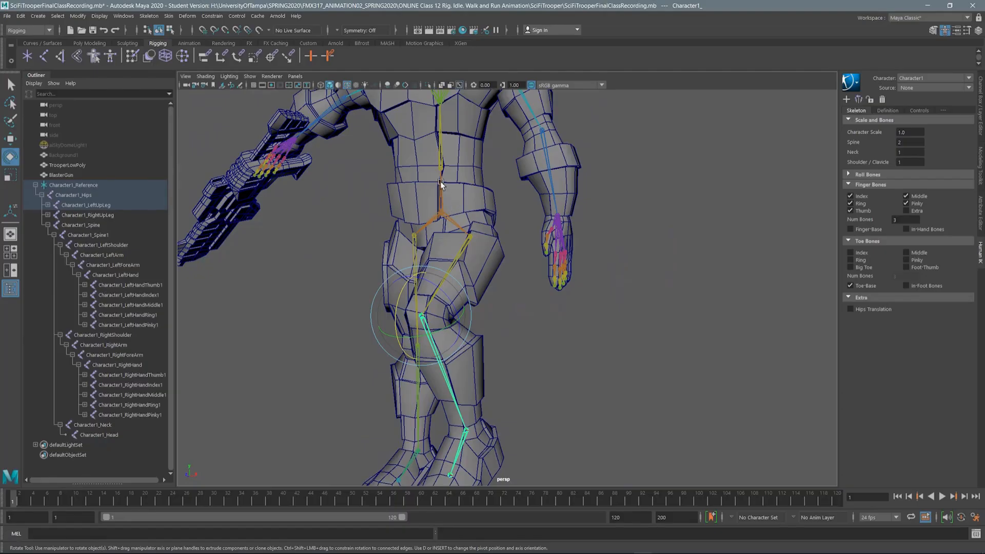
pyautogui.keyDown('alt'); pyautogui.moveTo(444, 142); pyautogui.dragTo(424, 213, button='middle'); pyautogui.keyUp('alt')
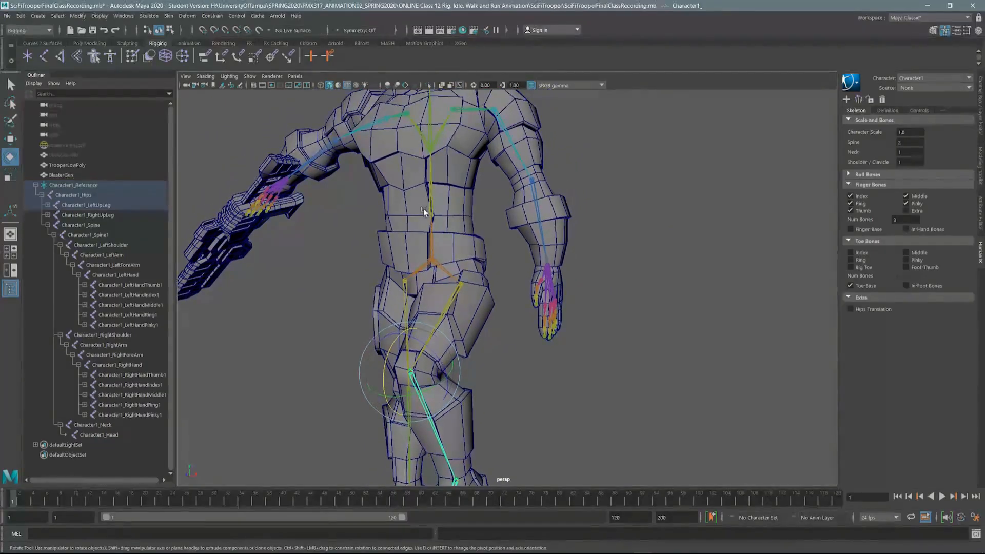
pyautogui.moveTo(423, 143)
pyautogui.keyDown('alt'); pyautogui.mouseDown()
pyautogui.moveTo(441, 143)
pyautogui.moveTo(431, 153)
pyautogui.mouseUp(); pyautogui.keyUp('alt')
pyautogui.keyDown('alt'); pyautogui.moveTo(431, 153); pyautogui.dragTo(419, 232, button='middle'); pyautogui.keyUp('alt')
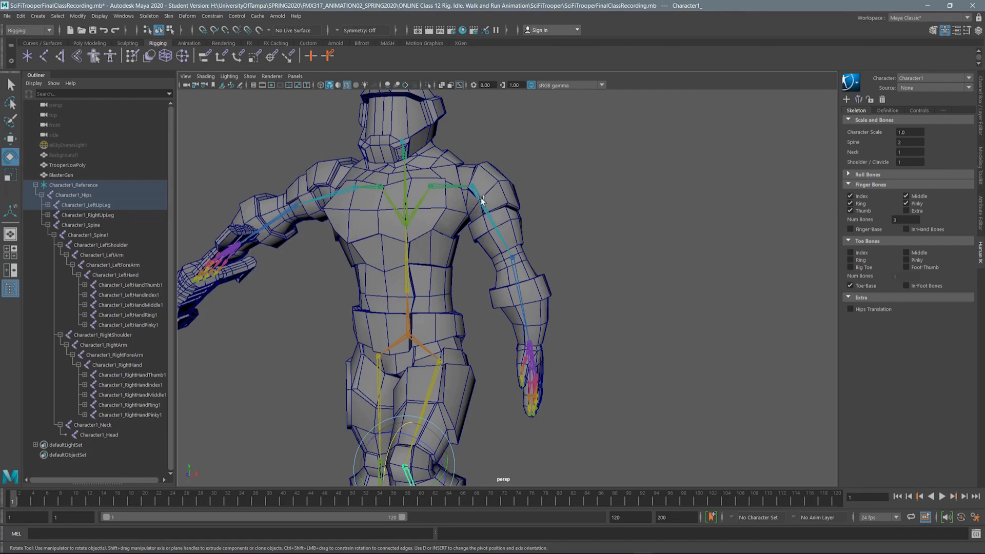
# Undo the test rotations of the left knee, left upper leg and left upper arm joints.
pyautogui.moveTo(443, 190)
pyautogui.keyDown('alt'); pyautogui.mouseDown()
pyautogui.moveTo(422, 128)
pyautogui.moveTo(441, 245)
pyautogui.moveTo(450, 231)
pyautogui.moveTo(425, 155)
pyautogui.moveTo(430, 196)
pyautogui.moveTo(450, 186)
pyautogui.mouseUp(); pyautogui.keyUp('alt')
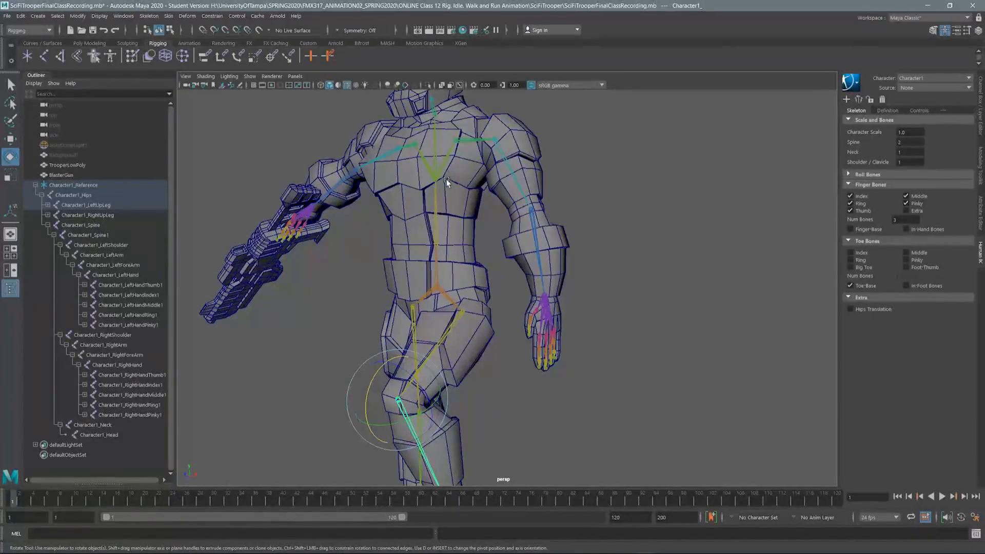
pyautogui.keyDown('alt'); pyautogui.moveTo(439, 196); pyautogui.dragTo(451, 191); pyautogui.keyUp('alt')
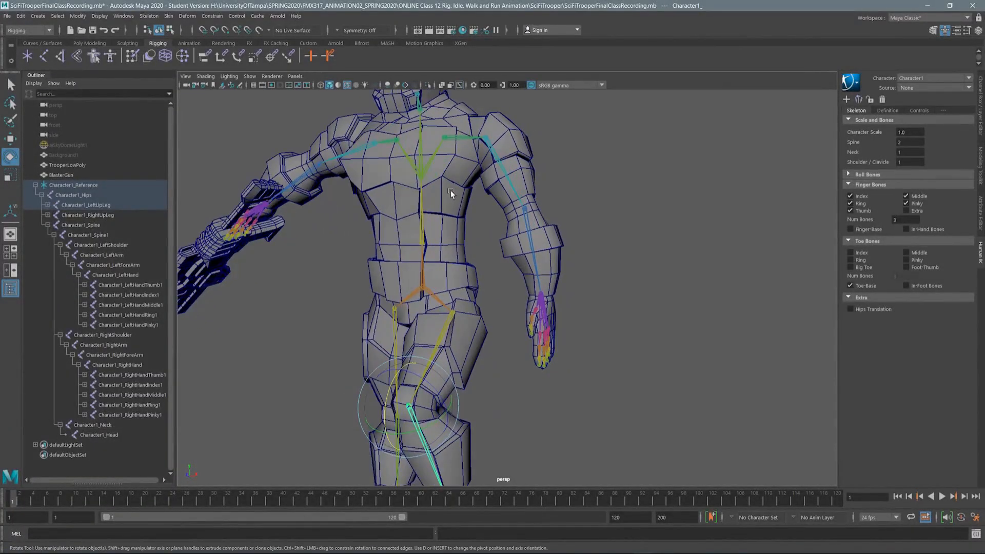
pyautogui.hotkey('ctrl', 'z')
pyautogui.hotkey('ctrl', 'z')
pyautogui.hotkey('ctrl', 'z')
pyautogui.hotkey('ctrl', 'z')
pyautogui.hotkey('ctrl', 'z')
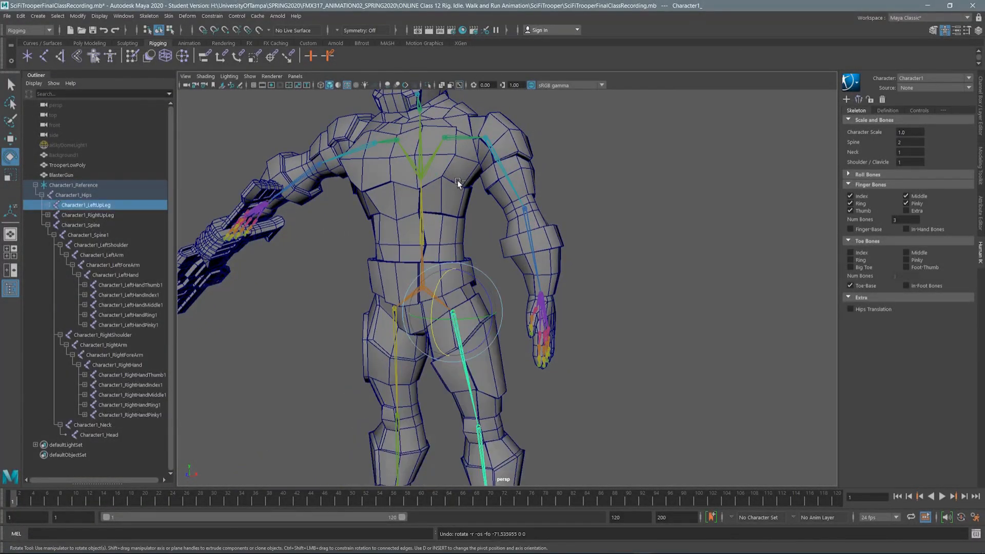
pyautogui.keyDown('alt'); pyautogui.moveTo(451, 177); pyautogui.dragTo(513, 203); pyautogui.keyUp('alt')
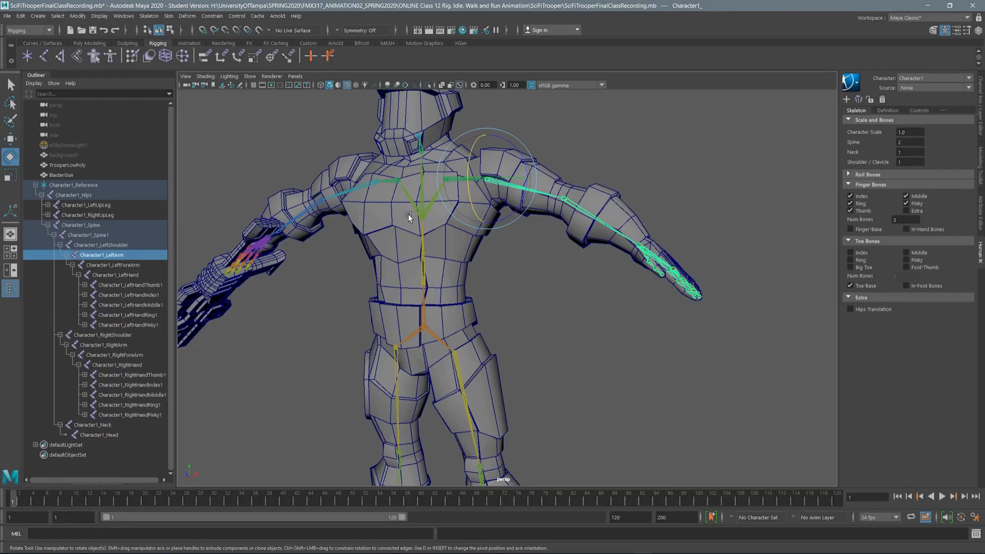
# Unbind the TrooperLowPoly mesh from its skeleton.
pyautogui.keyDown('alt'); pyautogui.moveTo(384, 219); pyautogui.dragTo(404, 226); pyautogui.keyUp('alt')
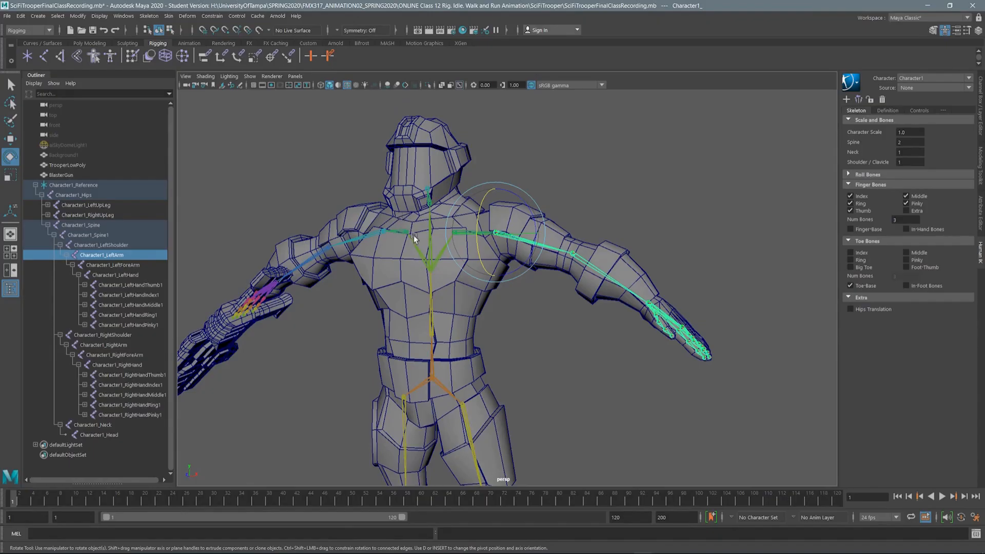
pyautogui.keyDown('alt'); pyautogui.moveTo(412, 261); pyautogui.dragTo(429, 180); pyautogui.keyUp('alt')
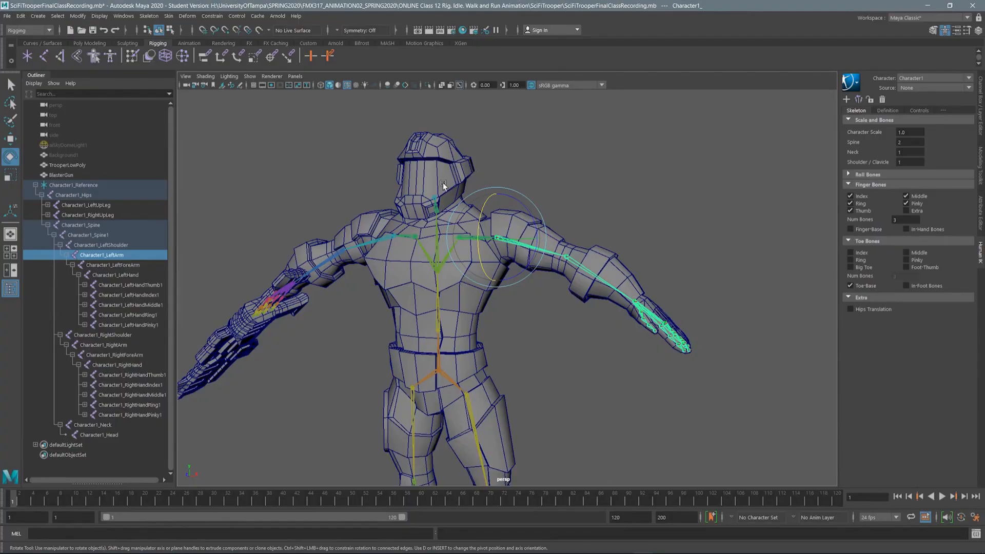
pyautogui.keyDown('alt'); pyautogui.moveTo(441, 177); pyautogui.dragTo(402, 191); pyautogui.keyUp('alt')
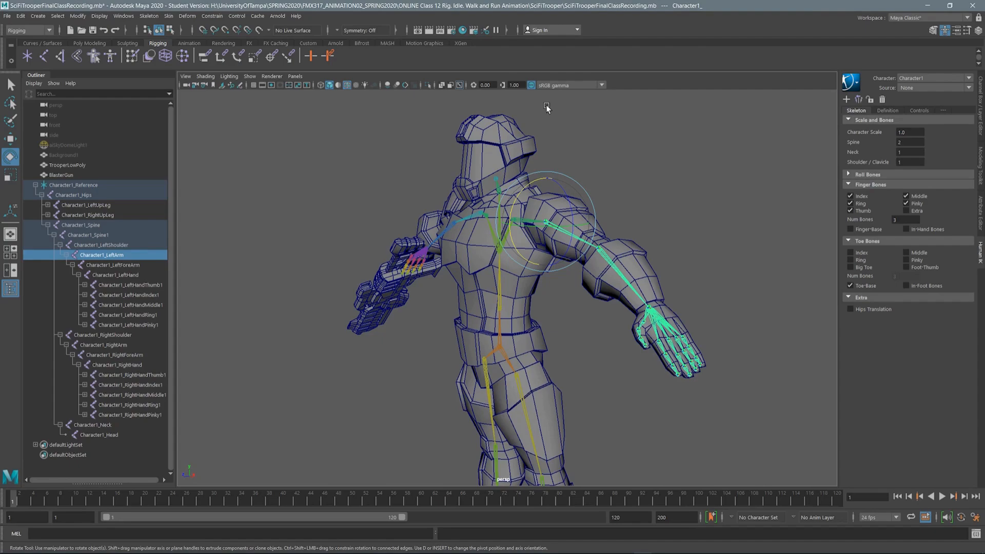
pyautogui.keyDown('alt'); pyautogui.moveTo(454, 229); pyautogui.dragTo(518, 215); pyautogui.keyUp('alt')
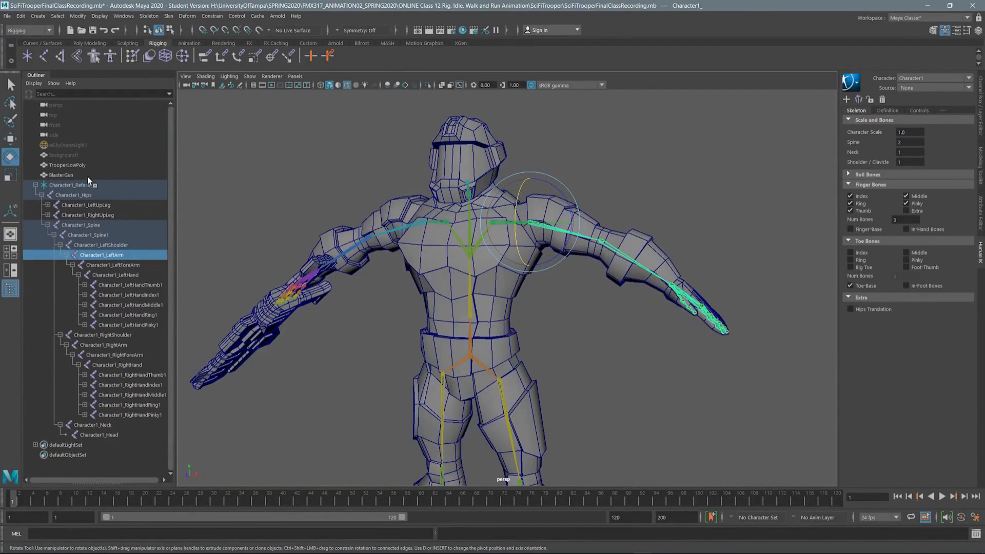
pyautogui.keyDown('ctrl'); pyautogui.click(73, 165); pyautogui.keyUp('ctrl')
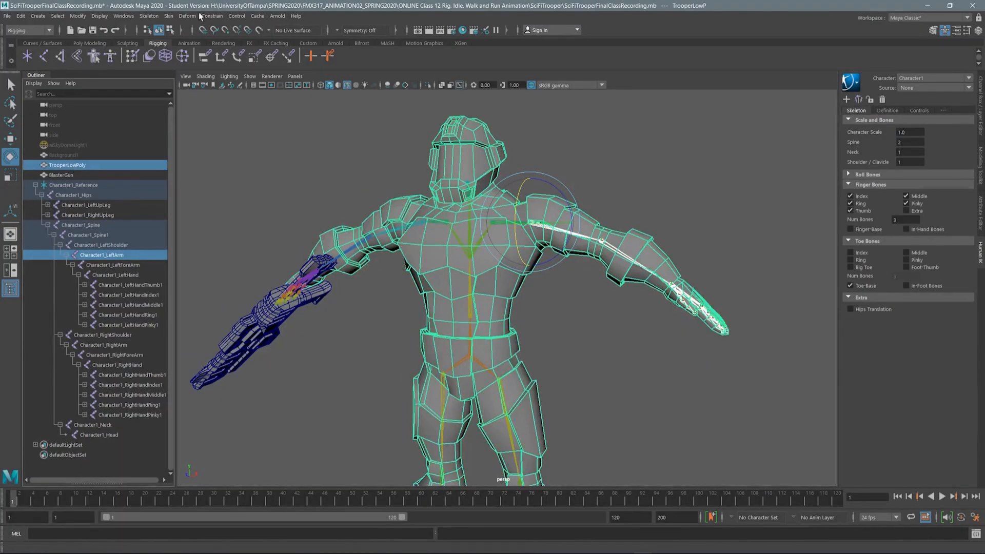
pyautogui.click(169, 16)
pyautogui.click(169, 16)
pyautogui.click(170, 17)
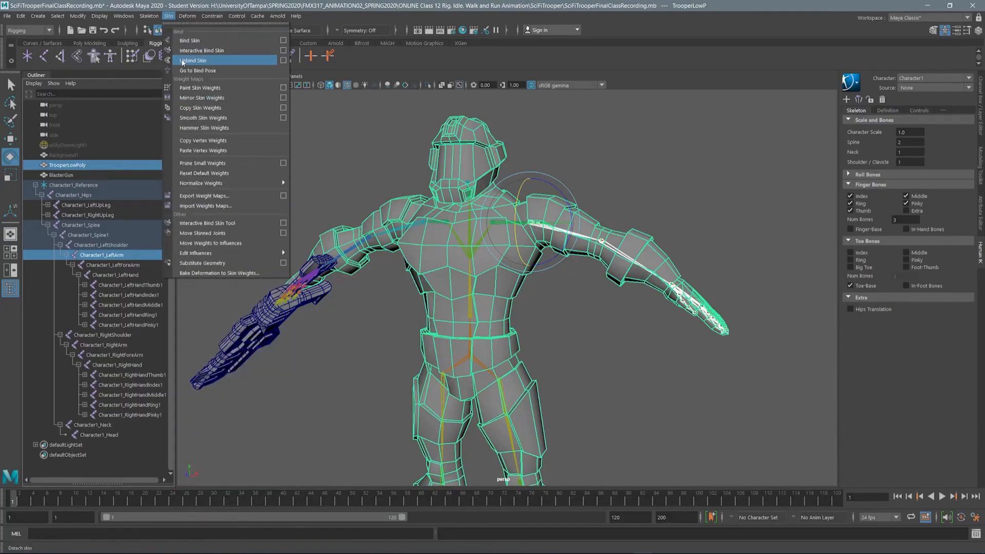
pyautogui.click(185, 61)
# Bind TrooperLowPoly to the joint hierarchy again with the Geodesic Voxel bind method and Dual quaternion skinning.
pyautogui.click(169, 16)
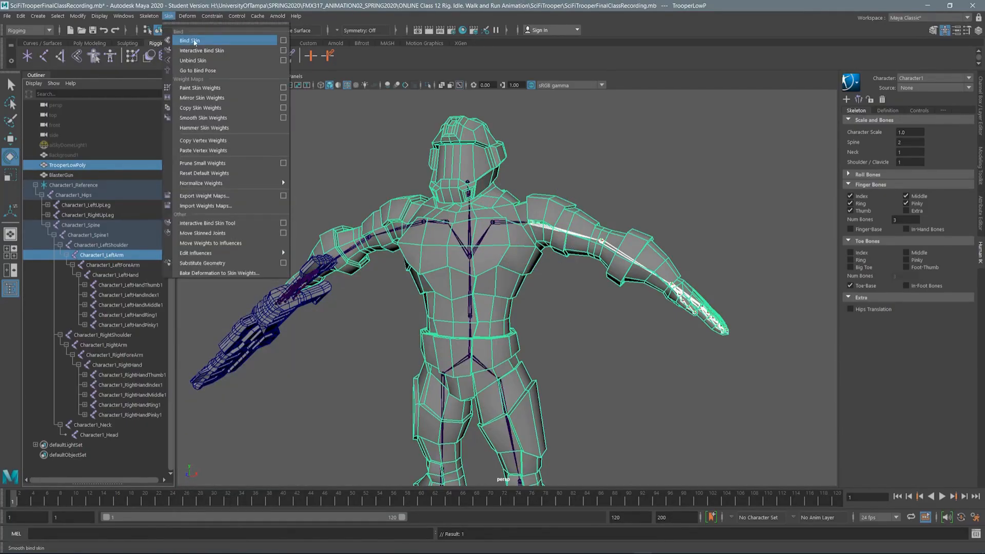
pyautogui.click(282, 41)
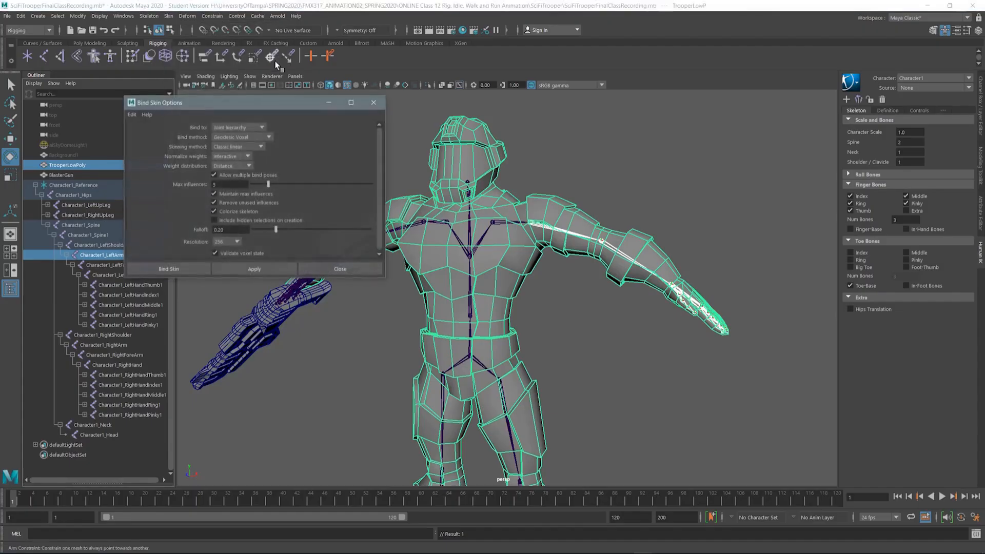
pyautogui.moveTo(276, 104); pyautogui.dragTo(291, 108)
pyautogui.click(254, 150)
pyautogui.click(251, 177)
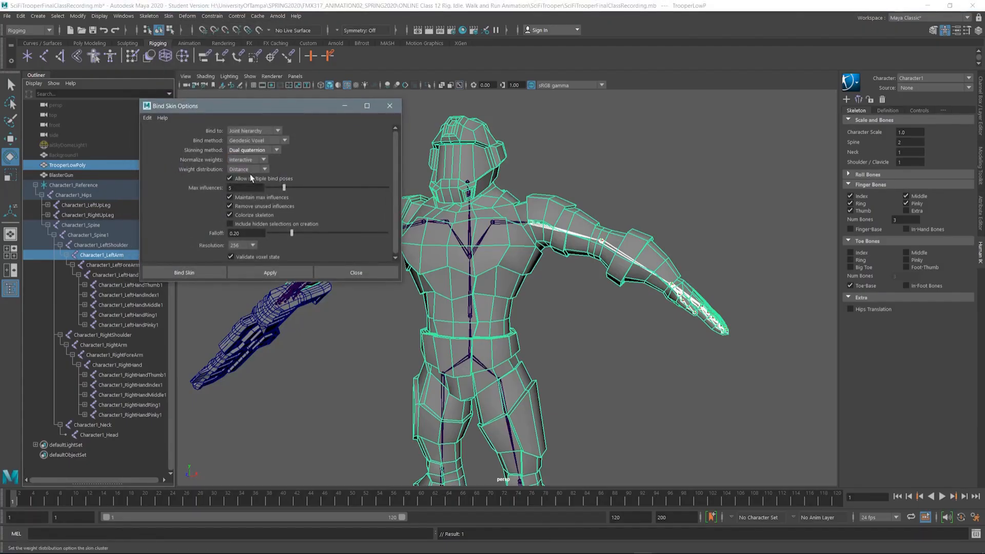
pyautogui.click(206, 272)
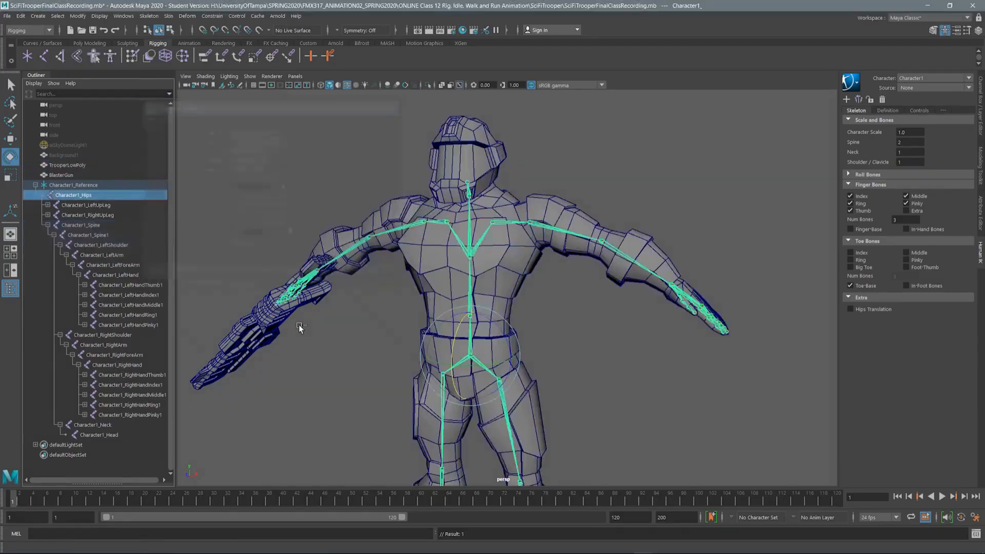
# Rotate the left upper arm joint down by about 14 degrees to test the shoulder, and undo the rotation.
pyautogui.keyDown('alt'); pyautogui.moveTo(452, 226); pyautogui.dragTo(425, 177, button='middle'); pyautogui.keyUp('alt')
pyautogui.click(505, 231)
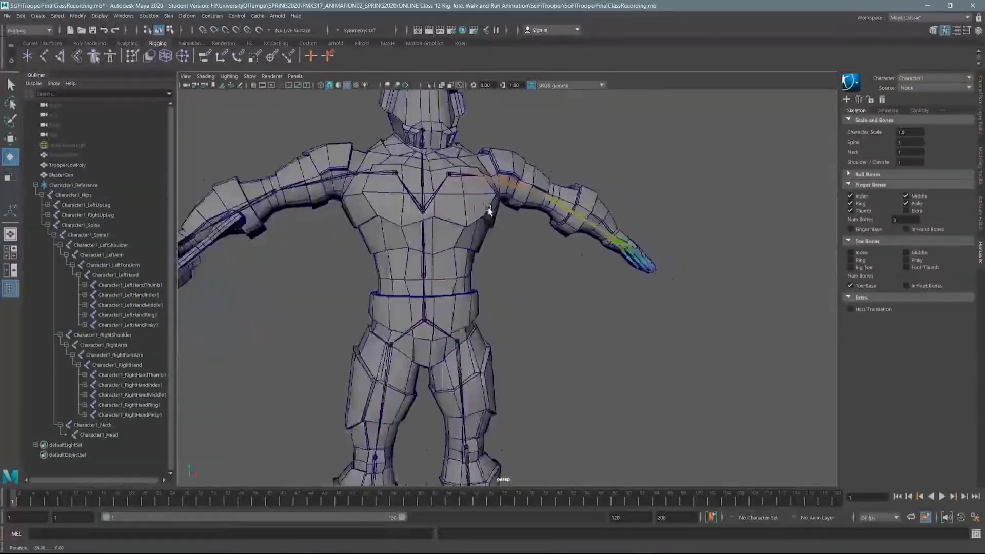
pyautogui.click(520, 181)
pyautogui.moveTo(531, 155); pyautogui.dragTo(519, 187)
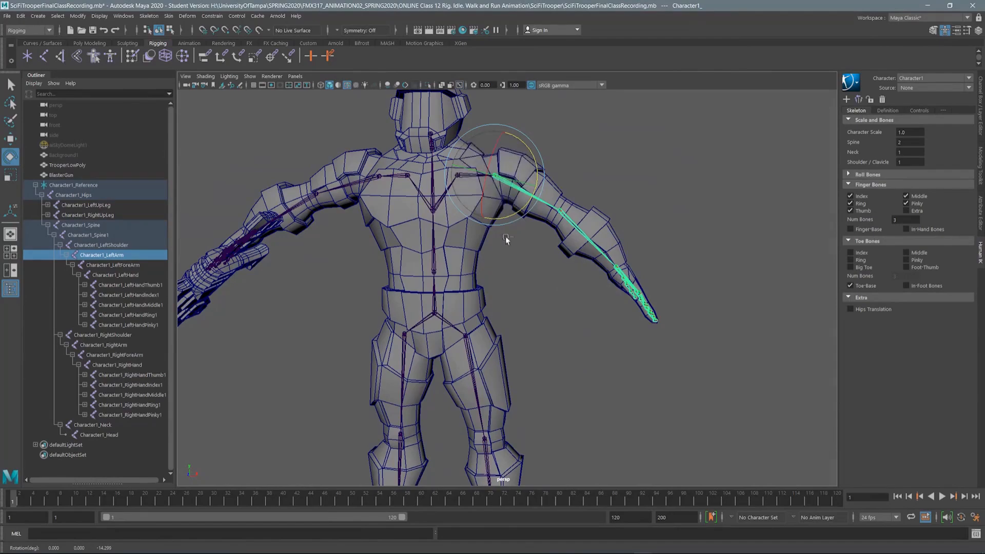
pyautogui.hotkey('ctrl', 'z')
# Rotate the left upper leg joint by about 52 degrees to test the hip, and undo the rotation.
pyautogui.click(469, 351)
pyautogui.keyDown('alt'); pyautogui.moveTo(494, 317); pyautogui.dragTo(453, 303); pyautogui.keyUp('alt')
pyautogui.hotkey('ctrl', 'z')
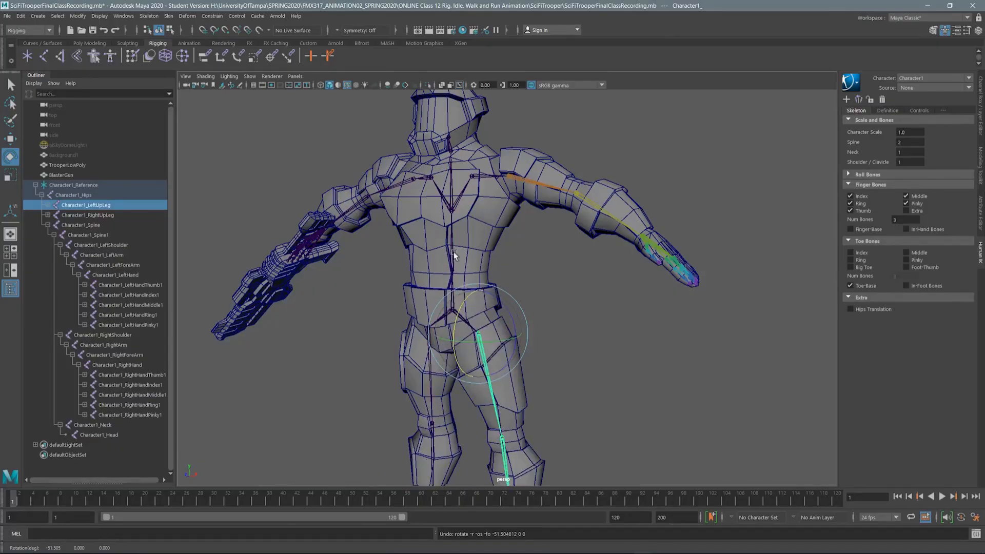
# Accept the student-version notice for the autosave and clear the joint selection.
pyautogui.click(380, 186)
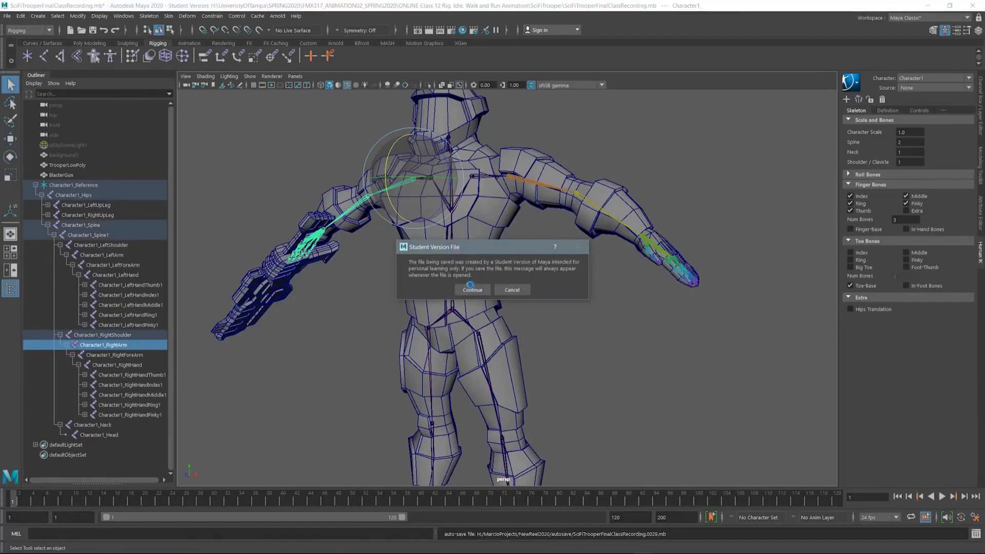
pyautogui.click(471, 288)
pyautogui.press('e')
pyautogui.moveTo(449, 196); pyautogui.dragTo(556, 223)
pyautogui.click(539, 233)
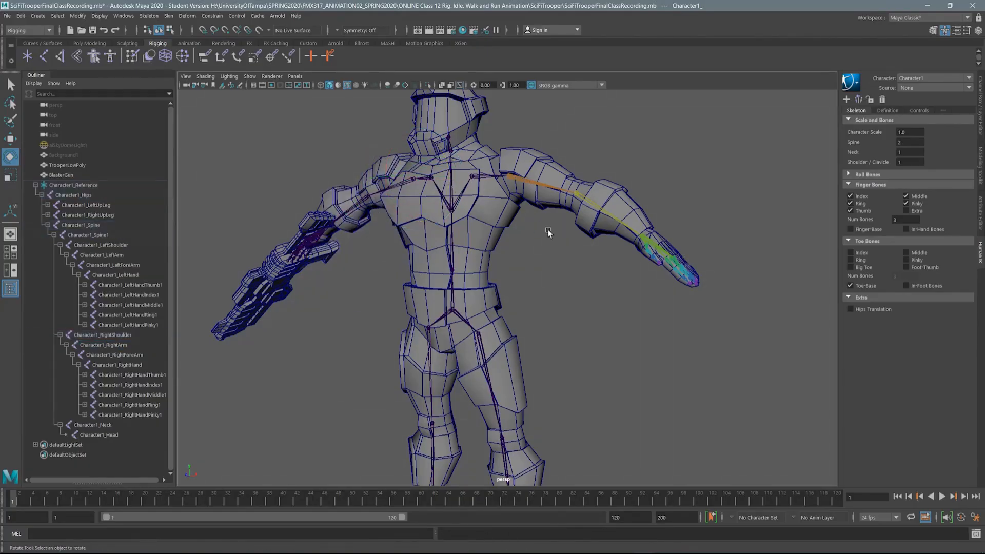
# Collapse the Character1_Reference joint hierarchy in the Outliner.
pyautogui.click(35, 185)
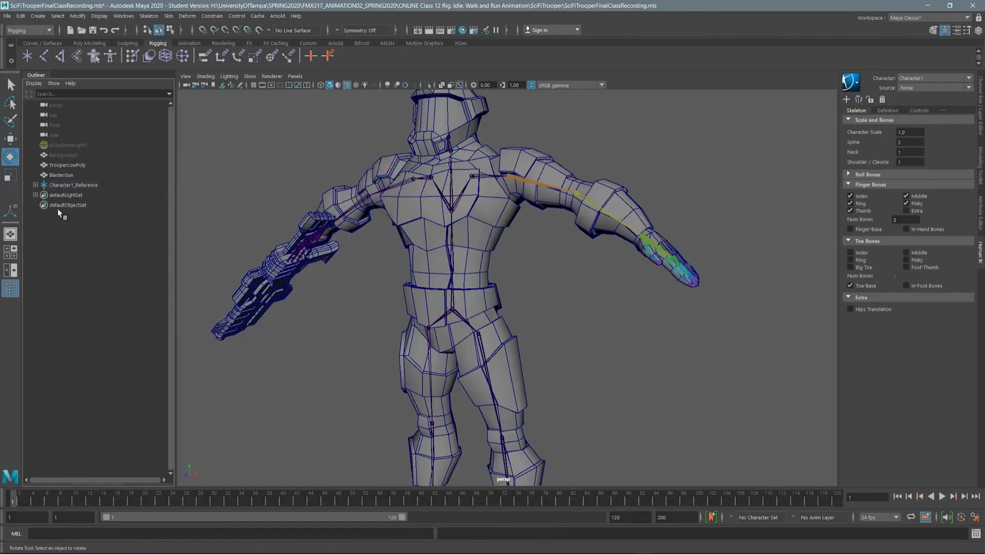
pyautogui.keyDown('alt'); pyautogui.moveTo(593, 186); pyautogui.dragTo(505, 140, button='right'); pyautogui.keyUp('alt')
pyautogui.keyDown('alt'); pyautogui.moveTo(506, 139); pyautogui.dragTo(526, 93, button='middle'); pyautogui.keyUp('alt')
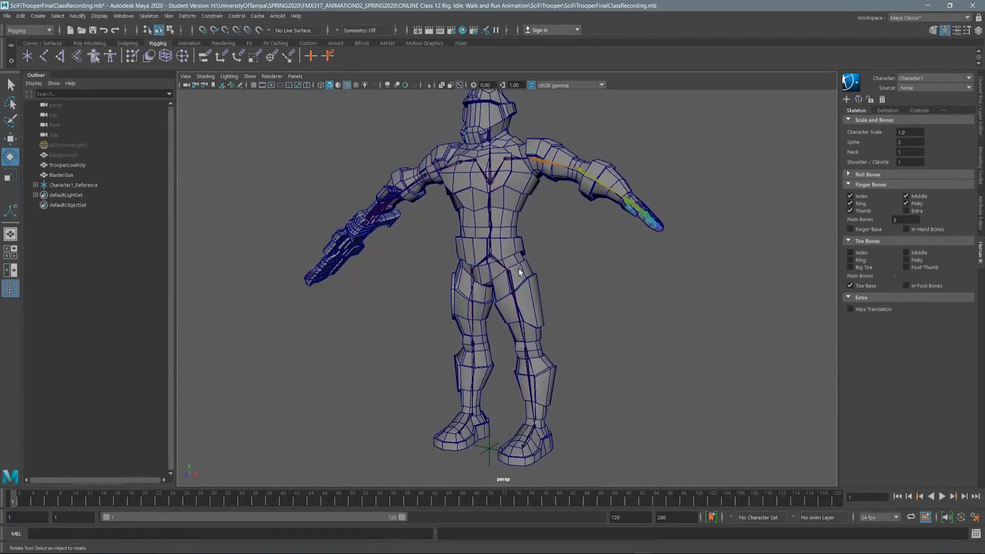
pyautogui.keyDown('alt'); pyautogui.moveTo(558, 215); pyautogui.dragTo(555, 151); pyautogui.keyUp('alt')
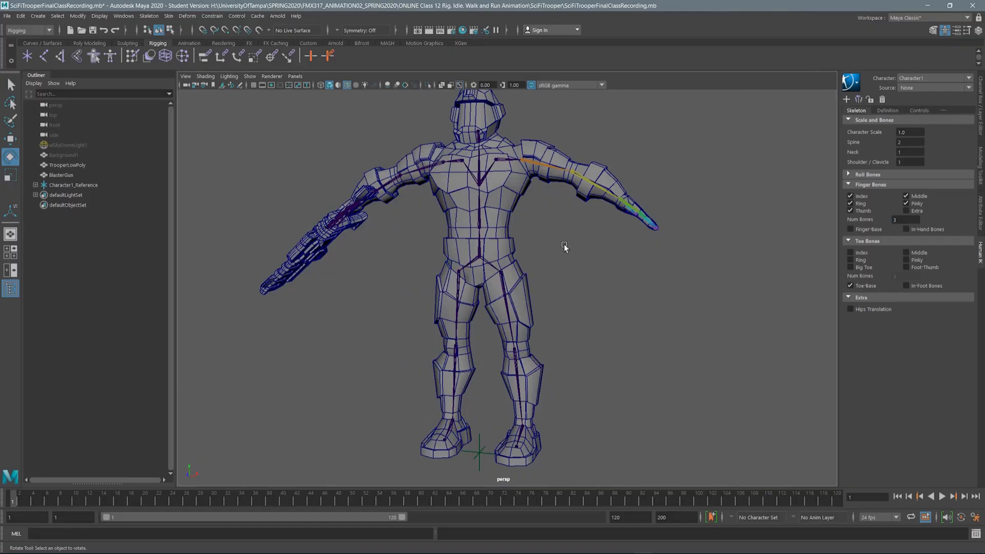
pyautogui.keyDown('alt'); pyautogui.moveTo(554, 215); pyautogui.dragTo(534, 251, button='middle'); pyautogui.keyUp('alt')
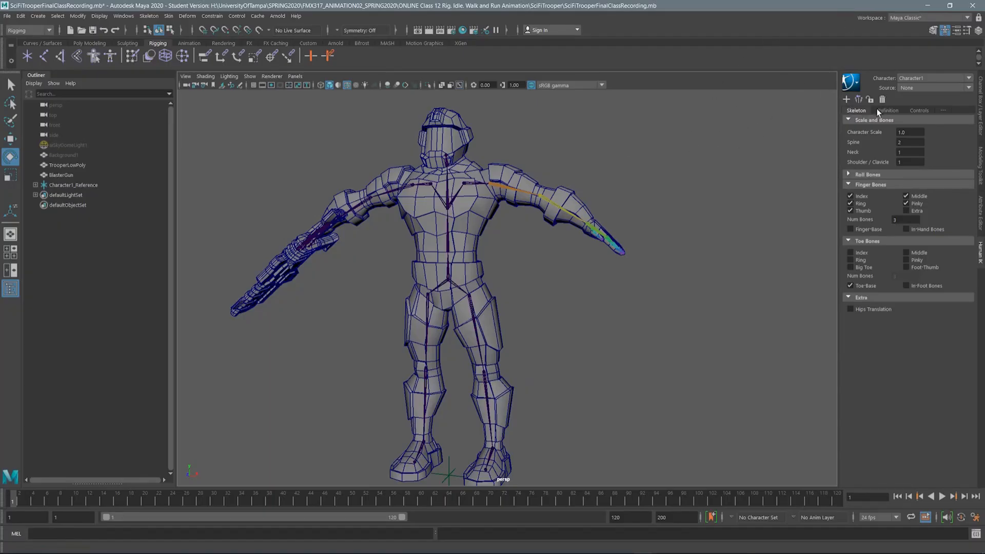
# Lock the HumanIK character definition of Character1.
pyautogui.click(870, 99)
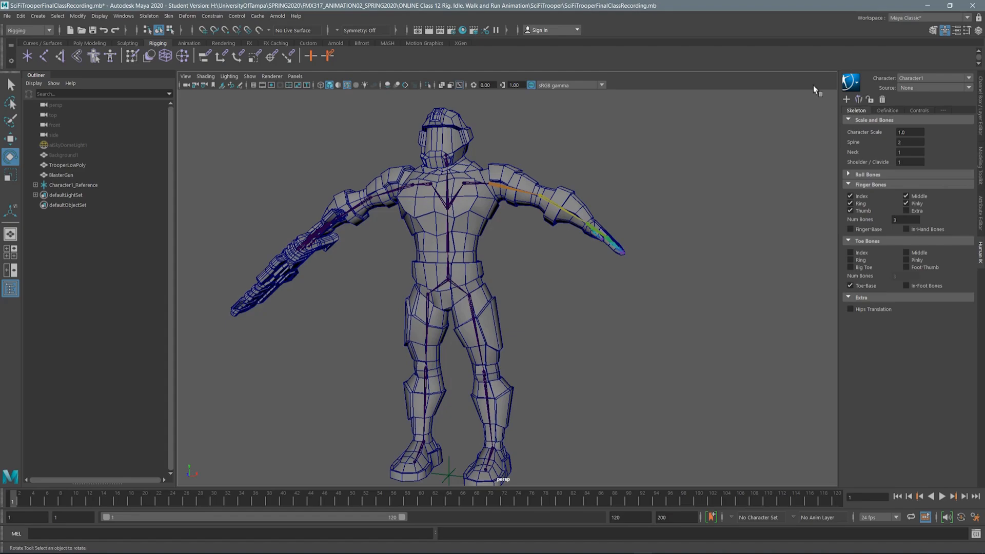
pyautogui.click(870, 100)
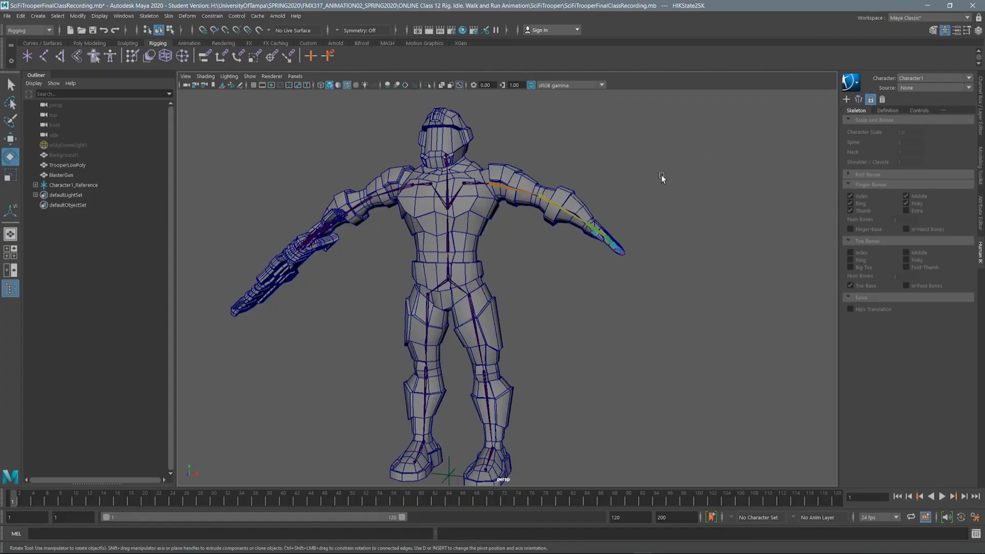
pyautogui.keyDown('alt'); pyautogui.moveTo(486, 196); pyautogui.dragTo(451, 201); pyautogui.keyUp('alt')
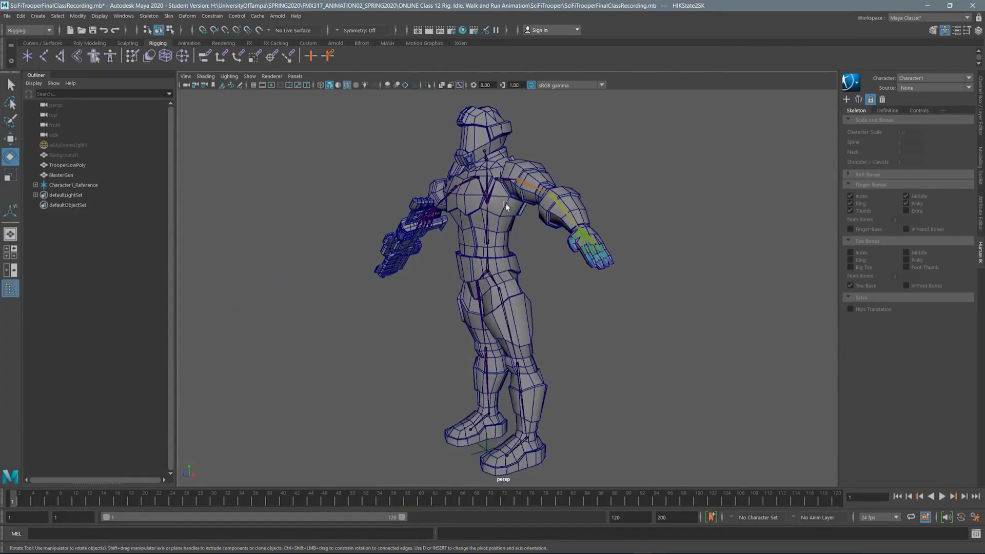
pyautogui.click(870, 100)
# Open the HumanIK definition of Character1 and check its validation status against the trooper's arm pose.
pyautogui.click(888, 110)
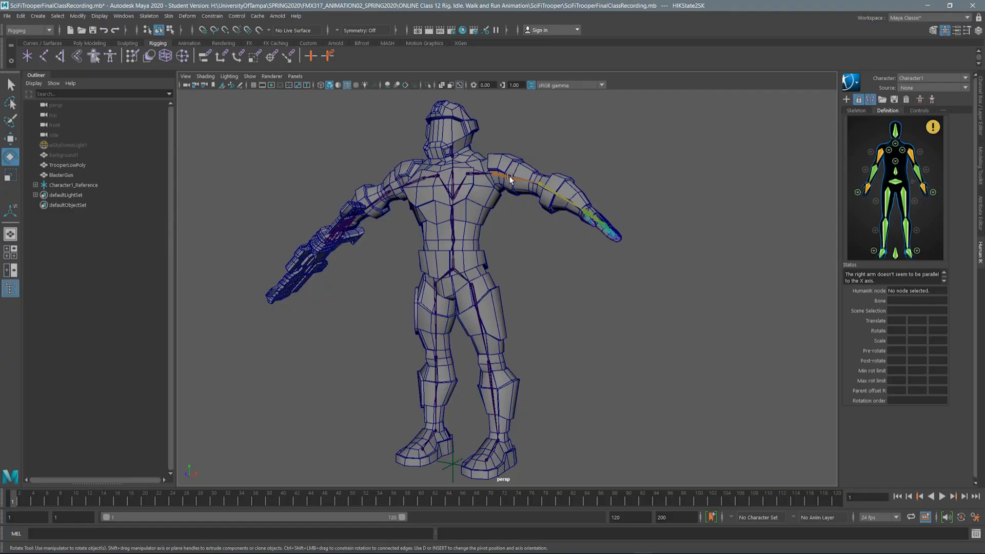
pyautogui.moveTo(934, 130)
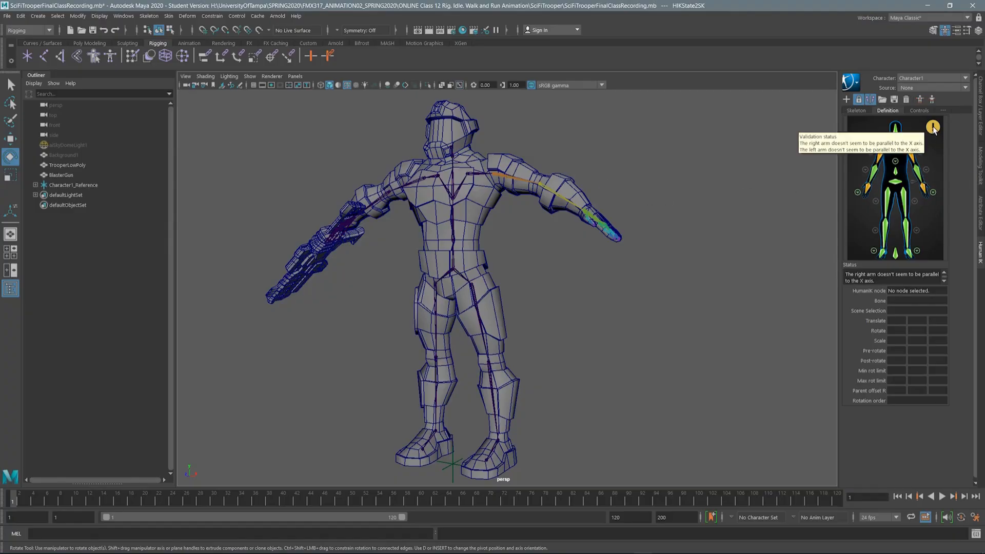
pyautogui.keyDown('alt'); pyautogui.moveTo(508, 151); pyautogui.dragTo(530, 147); pyautogui.keyUp('alt')
pyautogui.keyDown('alt'); pyautogui.moveTo(530, 147); pyautogui.dragTo(530, 163, button='right'); pyautogui.keyUp('alt')
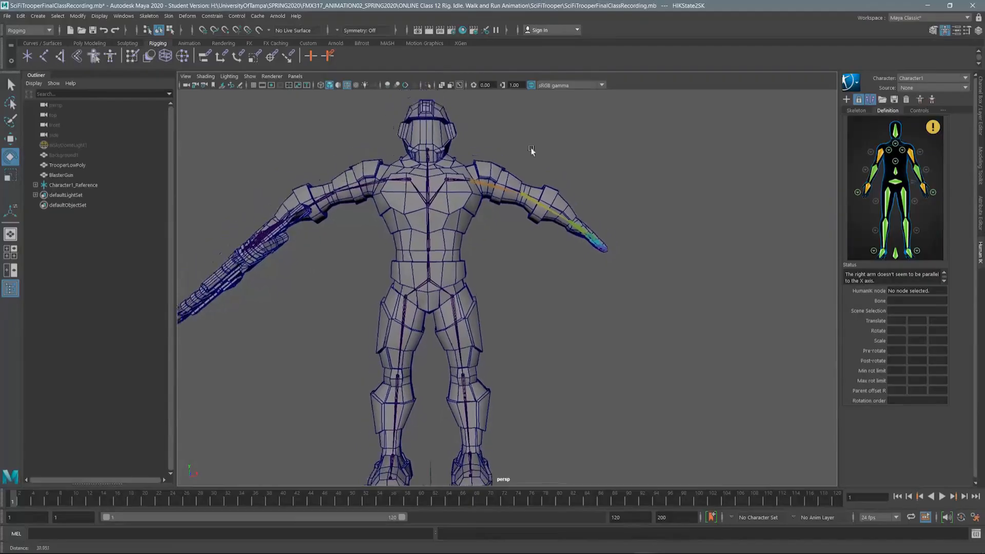
pyautogui.keyDown('alt'); pyautogui.moveTo(531, 164); pyautogui.dragTo(507, 158); pyautogui.keyUp('alt')
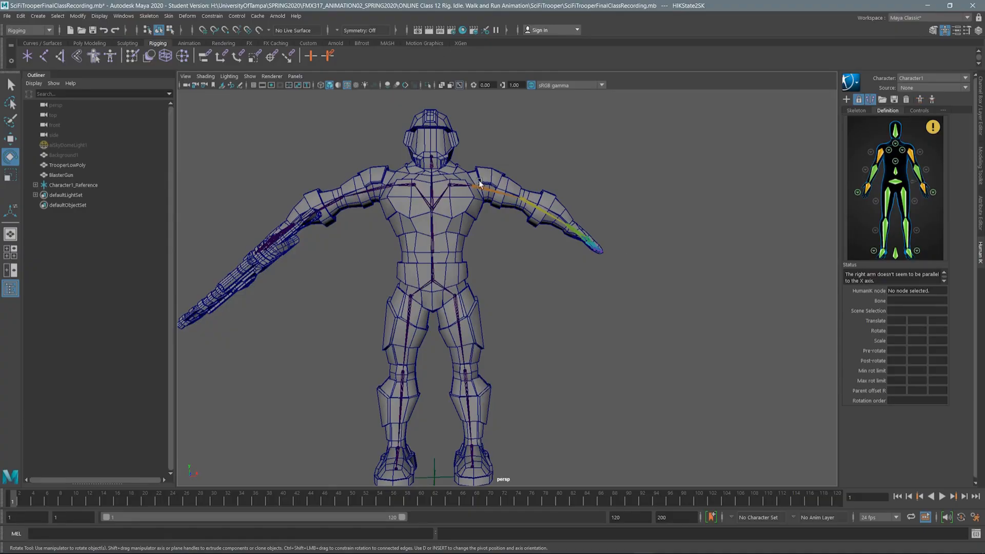
# Check the left hand's finger bone mapping in the definition, and create a control rig for Character1.
pyautogui.click(933, 193)
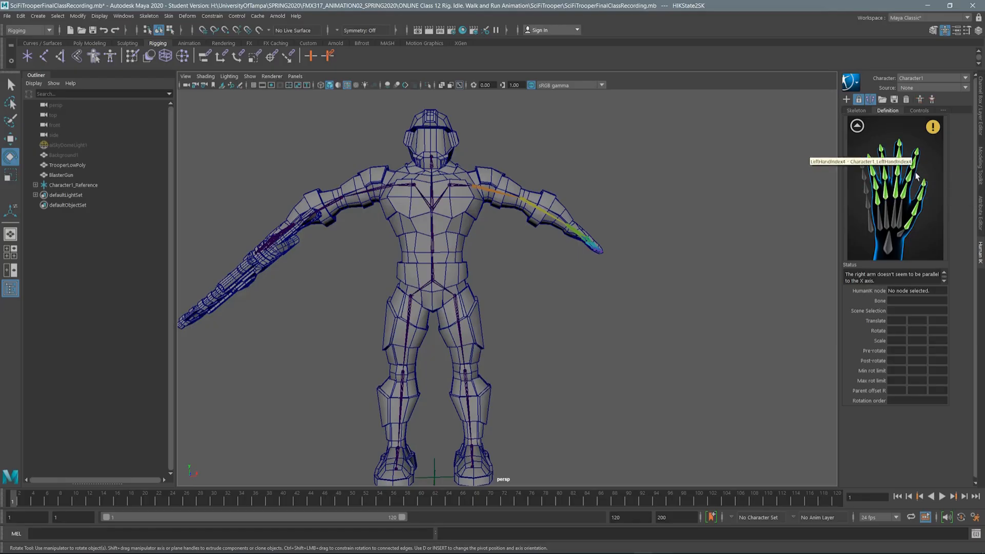
pyautogui.click(857, 126)
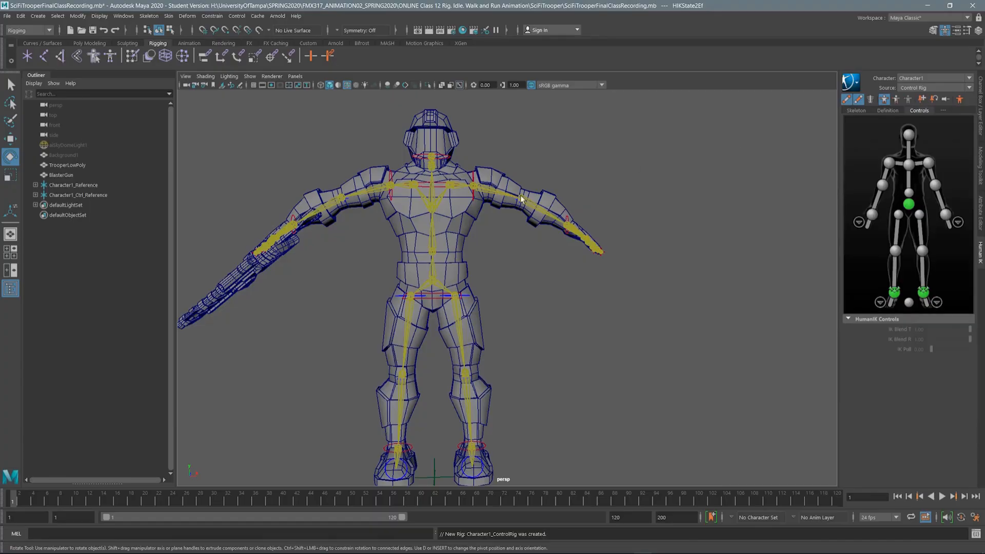
pyautogui.keyDown('alt'); pyautogui.moveTo(522, 247); pyautogui.dragTo(550, 206); pyautogui.keyUp('alt')
pyautogui.keyDown('alt'); pyautogui.moveTo(550, 205); pyautogui.dragTo(584, 234, button='right'); pyautogui.keyUp('alt')
pyautogui.keyDown('alt'); pyautogui.moveTo(584, 234); pyautogui.dragTo(509, 236); pyautogui.keyUp('alt')
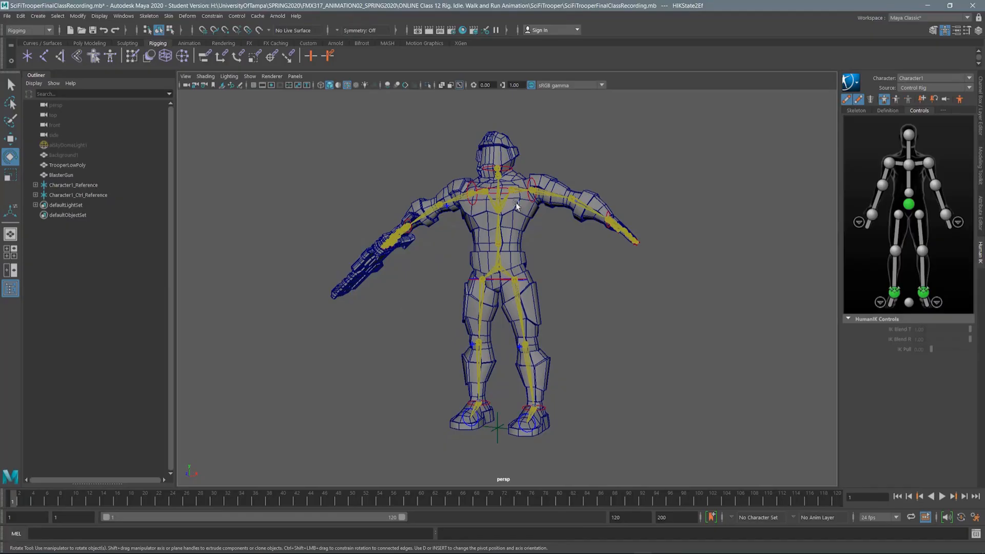
# Examine the joint hierarchy under Character1_Reference and the effectors under Character1_Ctrl_Reference, then collapse both groups.
pyautogui.click(73, 186)
pyautogui.click(35, 185)
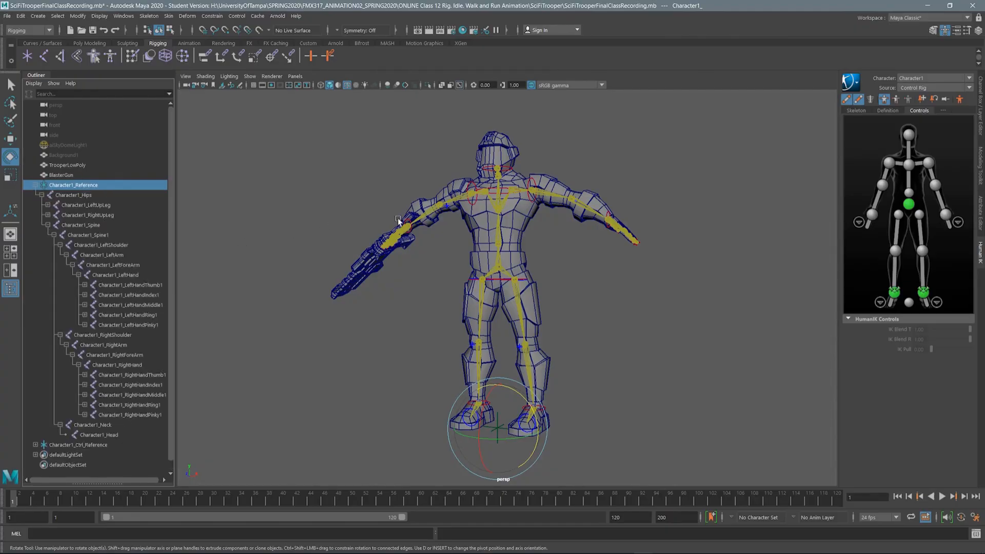
pyautogui.click(36, 185)
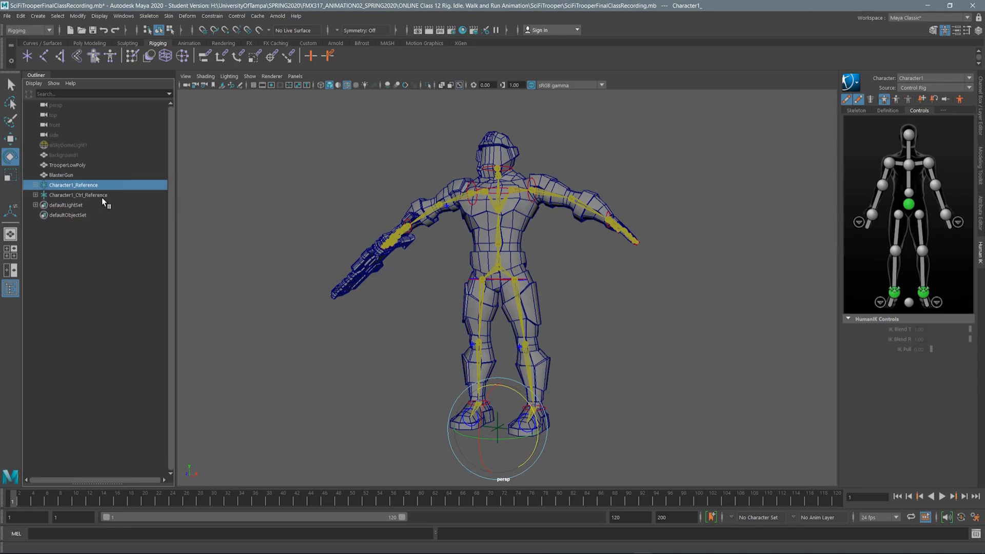
pyautogui.click(35, 195)
pyautogui.click(76, 204)
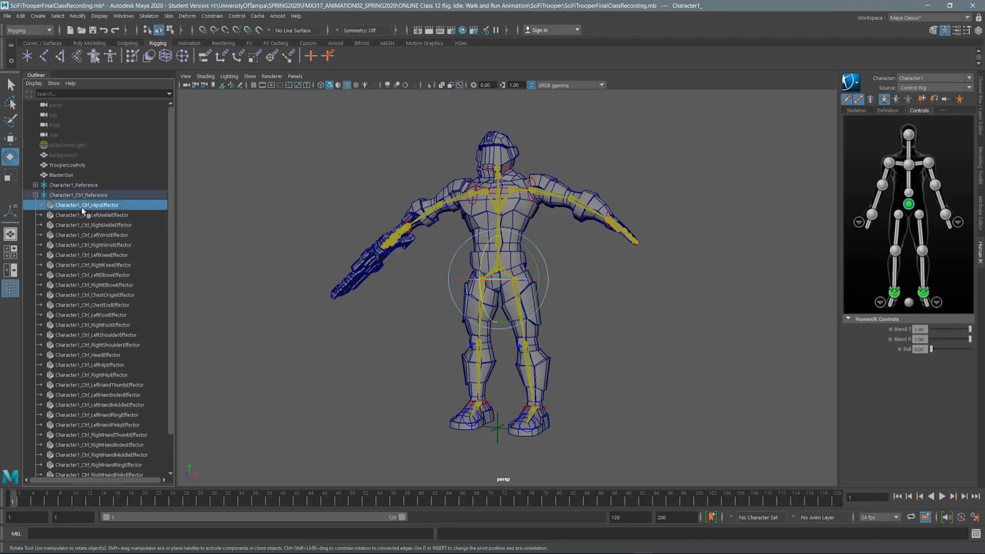
pyautogui.click(100, 226)
pyautogui.click(98, 254)
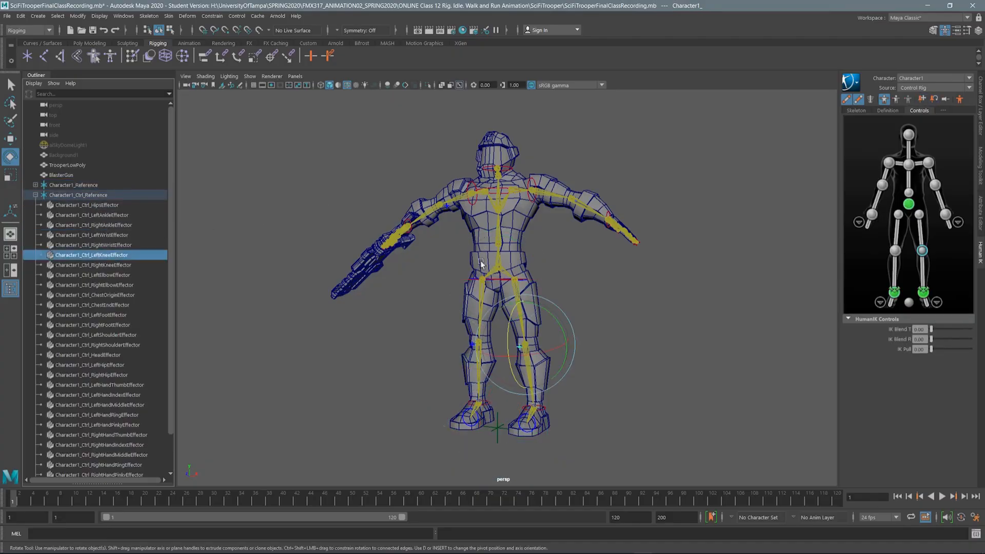
pyautogui.click(35, 195)
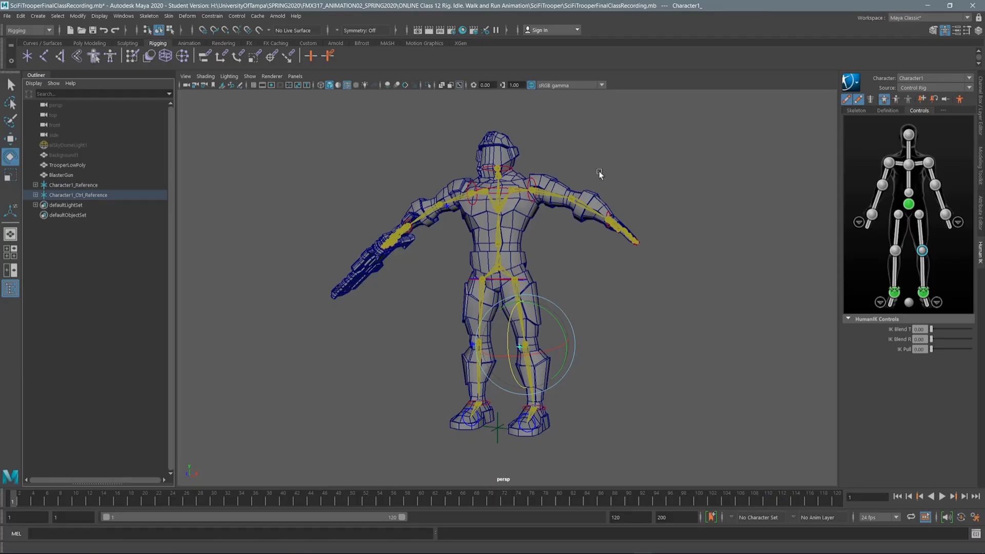
# Inspect the trooper's wire-style rig controls and select the left shoulder control.
pyautogui.keyDown('alt'); pyautogui.moveTo(553, 174); pyautogui.dragTo(466, 191, button='middle'); pyautogui.keyUp('alt')
pyautogui.keyDown('alt'); pyautogui.moveTo(467, 190); pyautogui.dragTo(505, 285, button='right'); pyautogui.keyUp('alt')
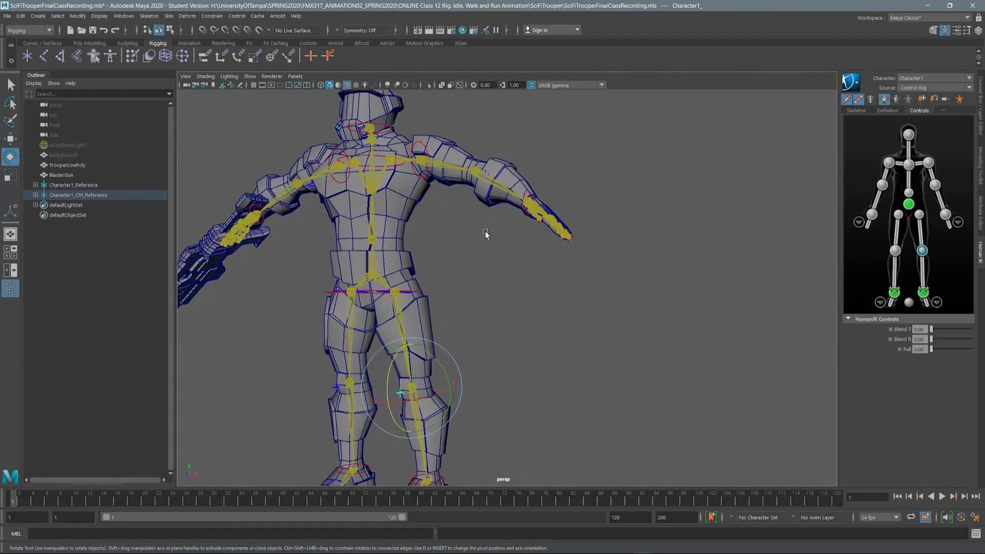
pyautogui.keyDown('alt'); pyautogui.moveTo(484, 231); pyautogui.dragTo(509, 189); pyautogui.keyUp('alt')
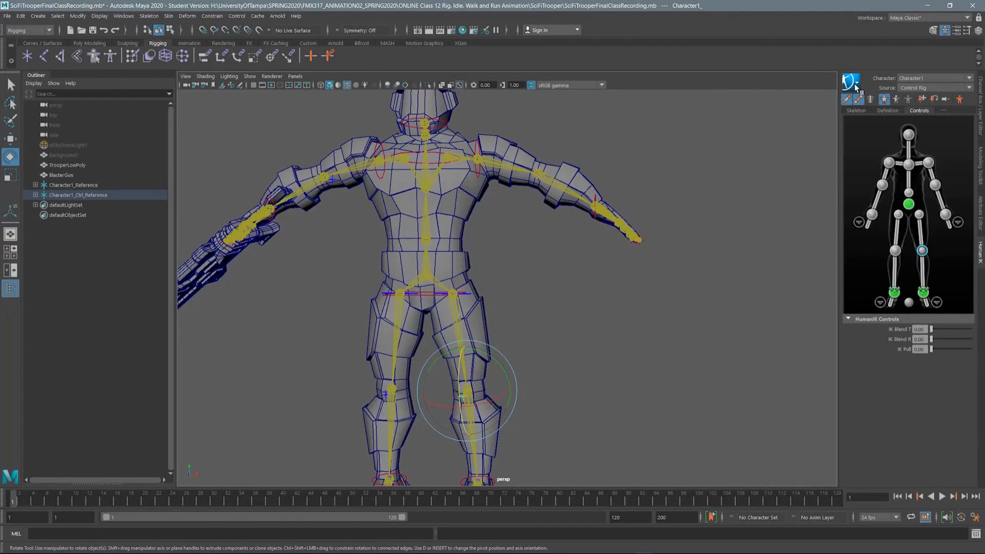
pyautogui.keyDown('alt'); pyautogui.moveTo(476, 154); pyautogui.dragTo(537, 164); pyautogui.keyUp('alt')
pyautogui.keyDown('alt'); pyautogui.moveTo(528, 272); pyautogui.dragTo(547, 206); pyautogui.keyUp('alt')
pyautogui.click(594, 156)
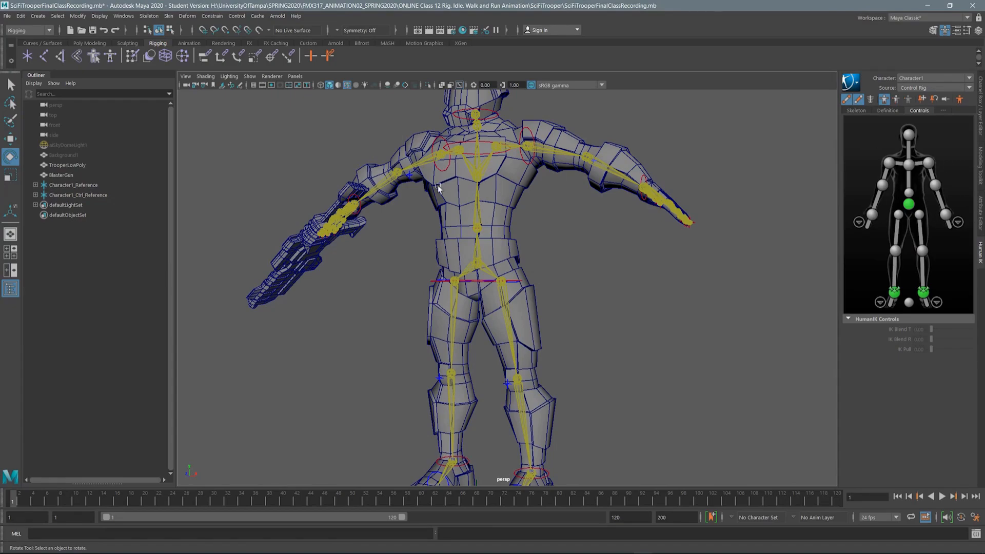
pyautogui.click(527, 163)
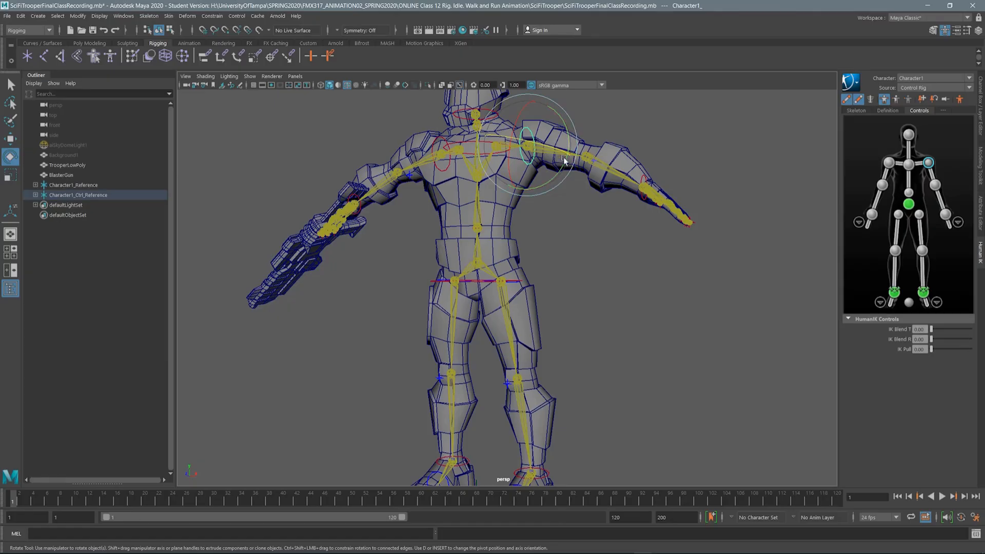
# Set the control rig's look to Stick and view it on the trooper.
pyautogui.click(858, 84)
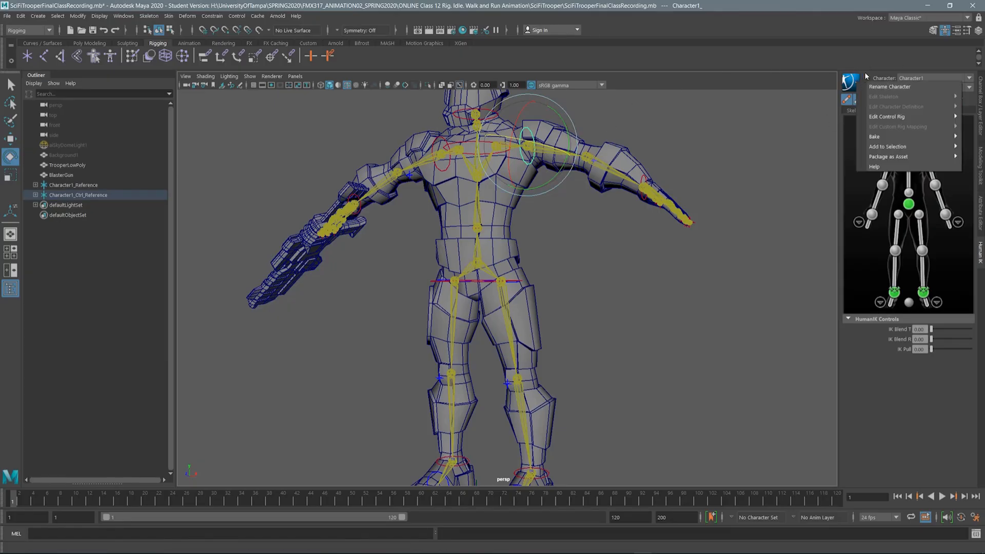
pyautogui.moveTo(890, 122)
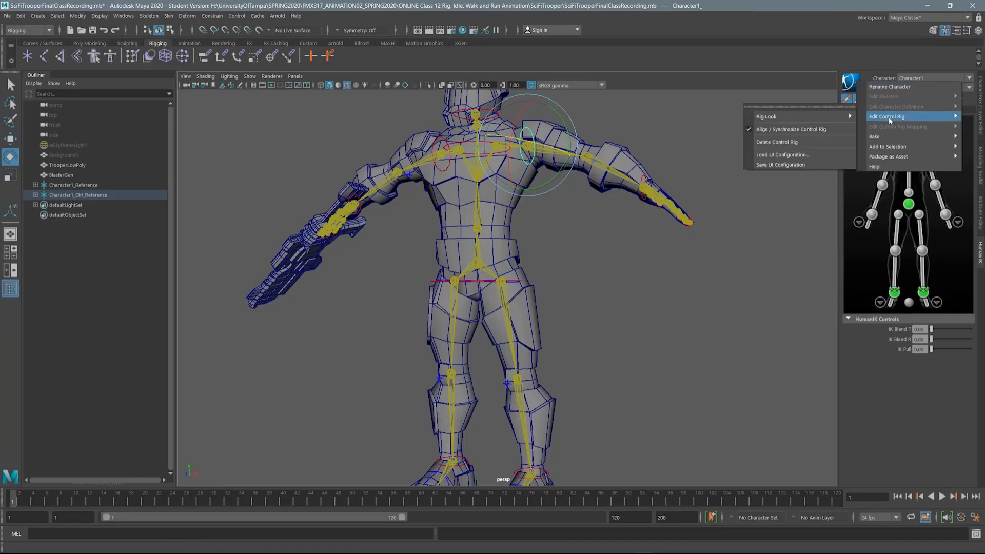
pyautogui.moveTo(808, 121)
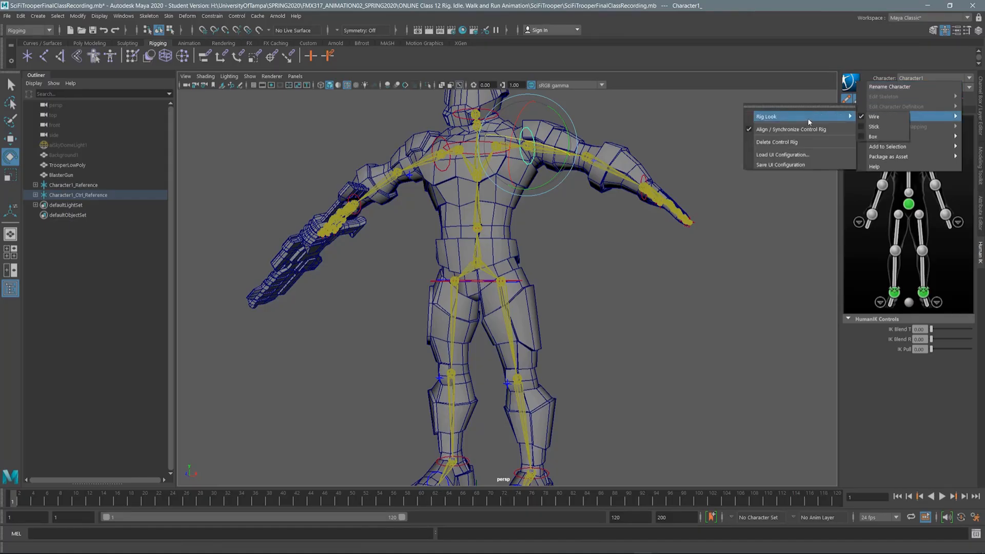
pyautogui.click(877, 129)
pyautogui.keyDown('alt'); pyautogui.moveTo(594, 246); pyautogui.dragTo(513, 243); pyautogui.keyUp('alt')
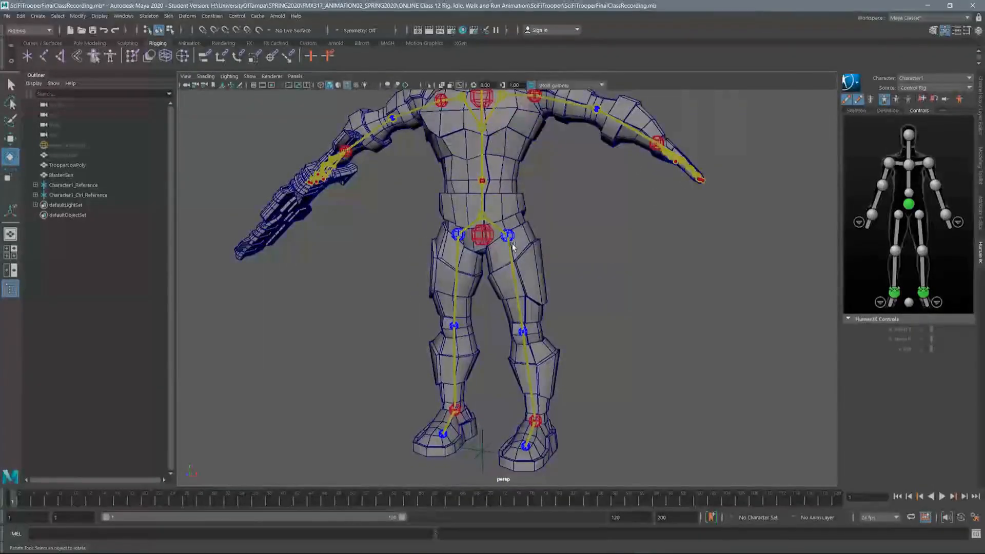
pyautogui.keyDown('alt'); pyautogui.moveTo(521, 162); pyautogui.dragTo(708, 154); pyautogui.keyUp('alt')
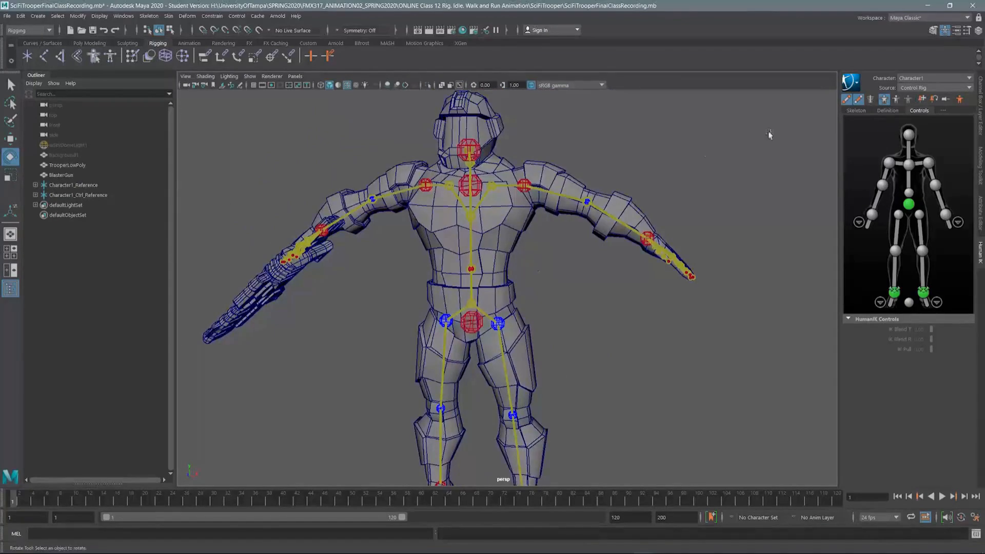
# Switch the control rig's look to Box and inspect it around the body.
pyautogui.click(855, 84)
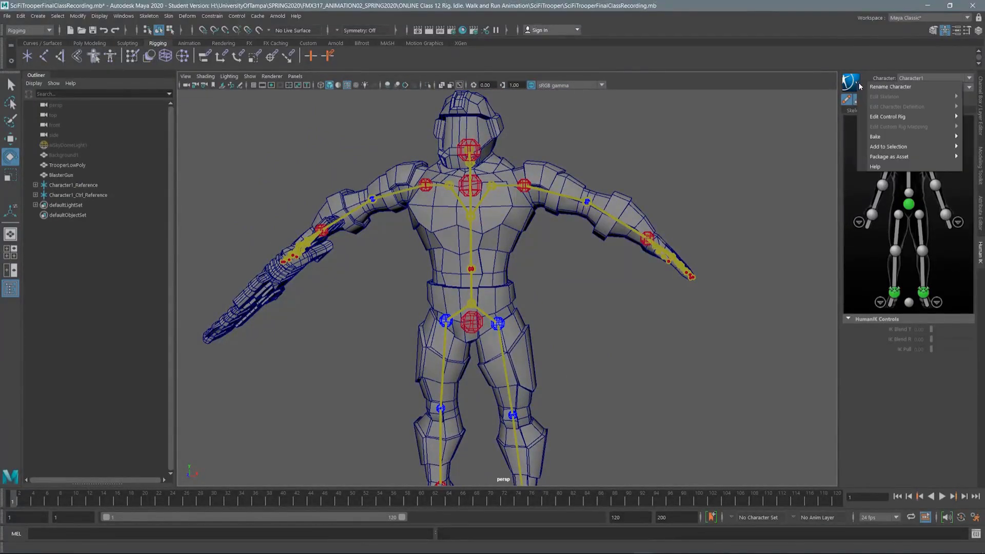
pyautogui.moveTo(882, 118)
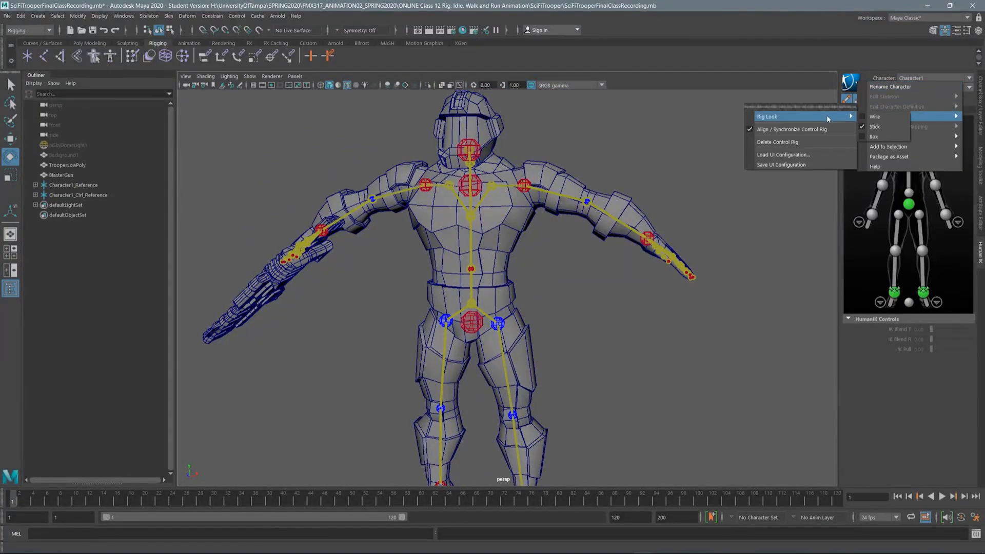
pyautogui.click(874, 136)
pyautogui.keyDown('alt'); pyautogui.moveTo(651, 231); pyautogui.dragTo(531, 179); pyautogui.keyUp('alt')
pyautogui.keyDown('alt'); pyautogui.moveTo(532, 180); pyautogui.dragTo(521, 264, button='right'); pyautogui.keyUp('alt')
pyautogui.keyDown('alt'); pyautogui.moveTo(518, 230); pyautogui.dragTo(518, 213); pyautogui.keyUp('alt')
pyautogui.keyDown('alt'); pyautogui.moveTo(518, 215); pyautogui.dragTo(528, 312, button='right'); pyautogui.keyUp('alt')
pyautogui.keyDown('alt'); pyautogui.moveTo(534, 207); pyautogui.dragTo(516, 221); pyautogui.keyUp('alt')
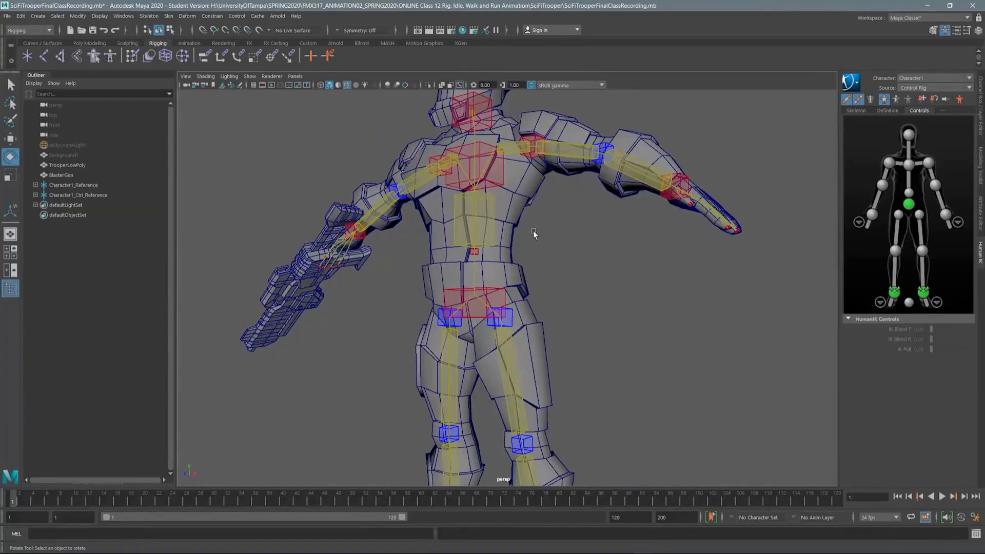
pyautogui.keyDown('alt'); pyautogui.moveTo(537, 229); pyautogui.dragTo(541, 123, button='right'); pyautogui.keyUp('alt')
pyautogui.keyDown('alt'); pyautogui.moveTo(502, 215); pyautogui.dragTo(542, 127); pyautogui.keyUp('alt')
# Set the control rig's look back to Wire.
pyautogui.click(856, 81)
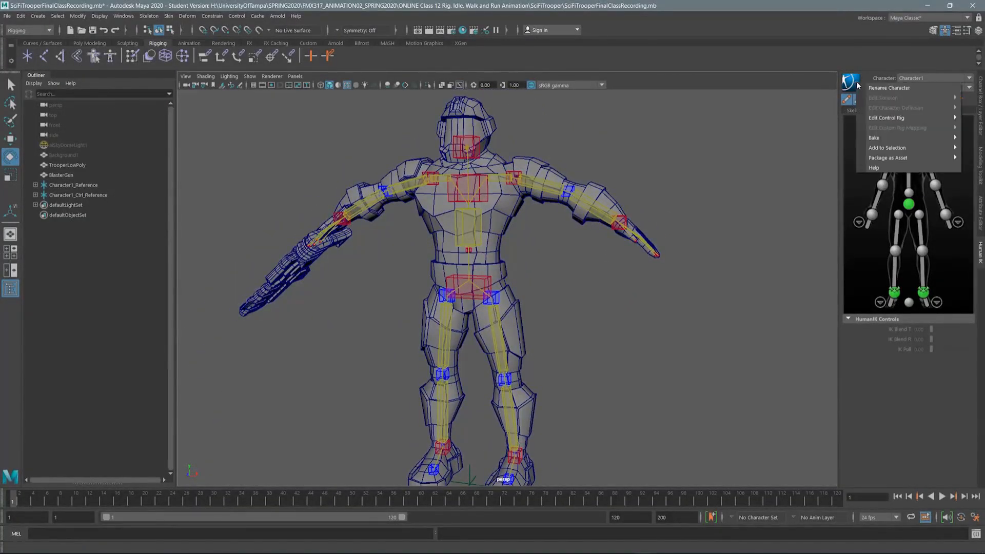
pyautogui.moveTo(882, 119)
pyautogui.moveTo(804, 117)
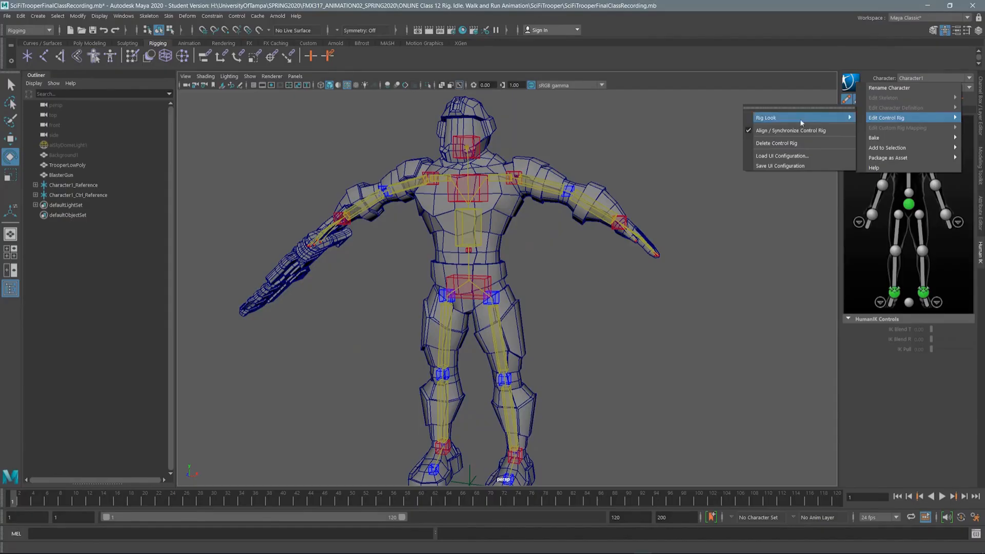
pyautogui.click(873, 119)
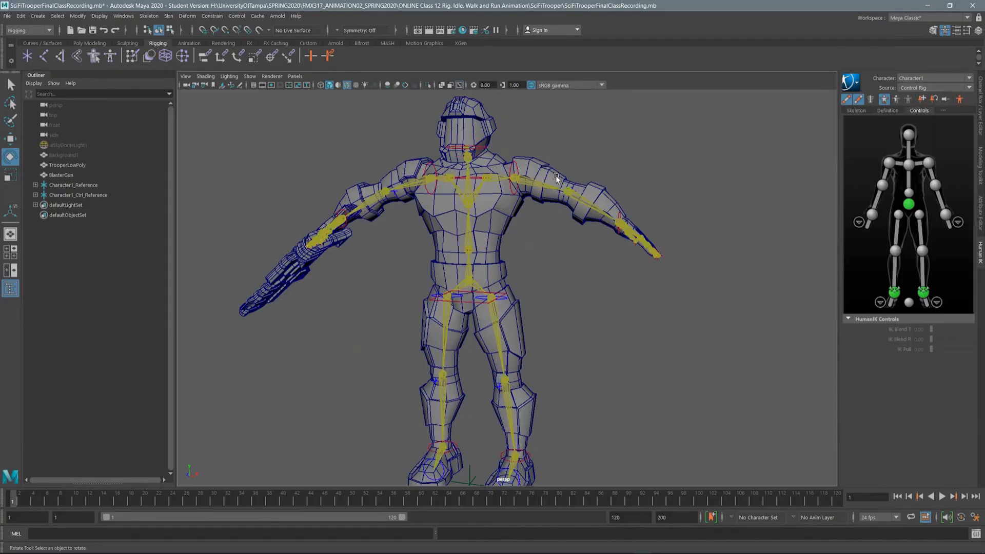
# Scale up the left shoulder control uniformly so its circle extends beyond the shoulder mesh.
pyautogui.keyDown('alt'); pyautogui.moveTo(557, 178); pyautogui.dragTo(560, 222, button='middle'); pyautogui.keyUp('alt')
pyautogui.keyDown('alt'); pyautogui.moveTo(599, 137); pyautogui.dragTo(624, 359, button='right'); pyautogui.keyUp('alt')
pyautogui.keyDown('alt'); pyautogui.moveTo(584, 231); pyautogui.dragTo(558, 285, button='middle'); pyautogui.keyUp('alt')
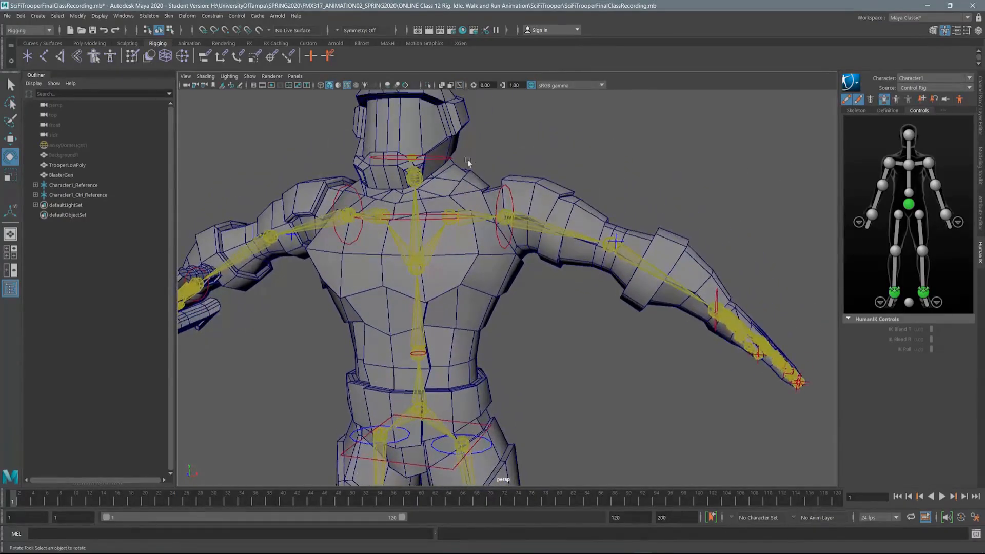
pyautogui.click(500, 221)
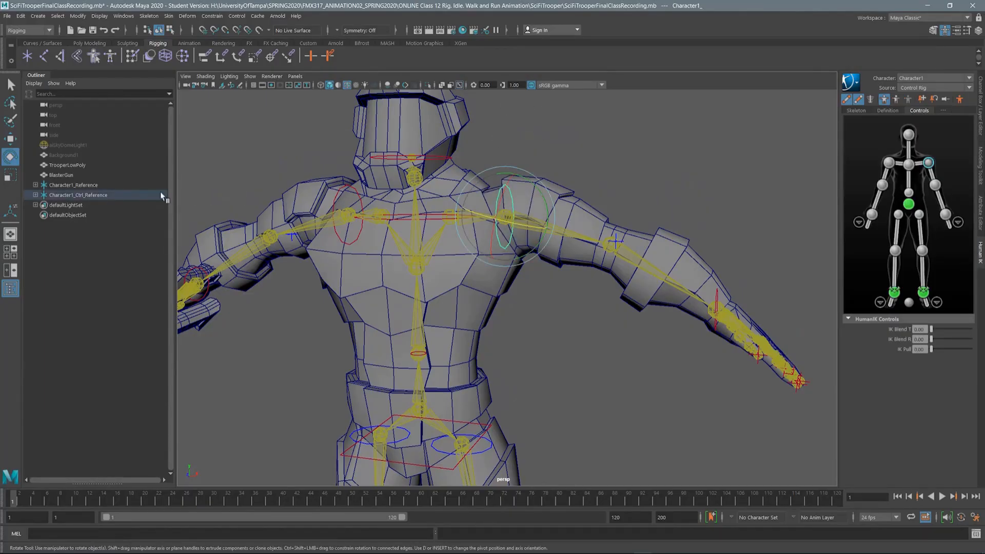
pyautogui.press('r')
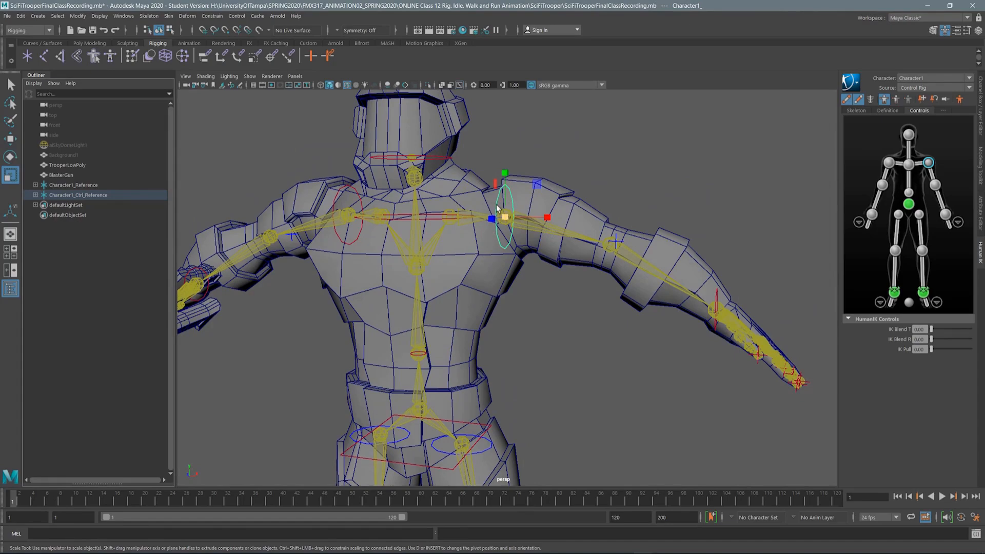
pyautogui.keyDown('alt'); pyautogui.moveTo(535, 187); pyautogui.dragTo(523, 186); pyautogui.keyUp('alt')
pyautogui.moveTo(502, 218); pyautogui.dragTo(583, 133)
pyautogui.moveTo(502, 219); pyautogui.dragTo(546, 177)
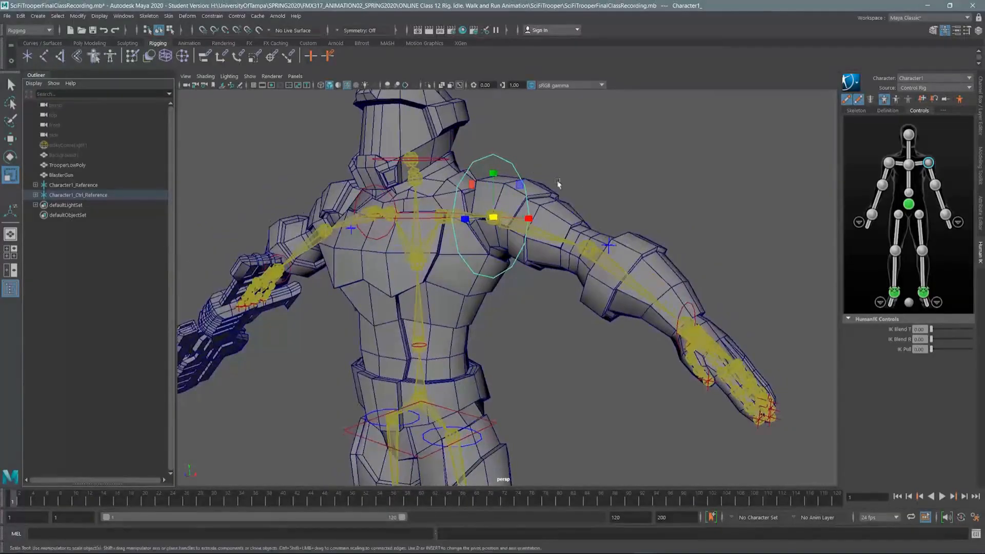
# Scale the right shoulder control uniformly to about 1.8 times, matching the left shoulder circle.
pyautogui.click(682, 309)
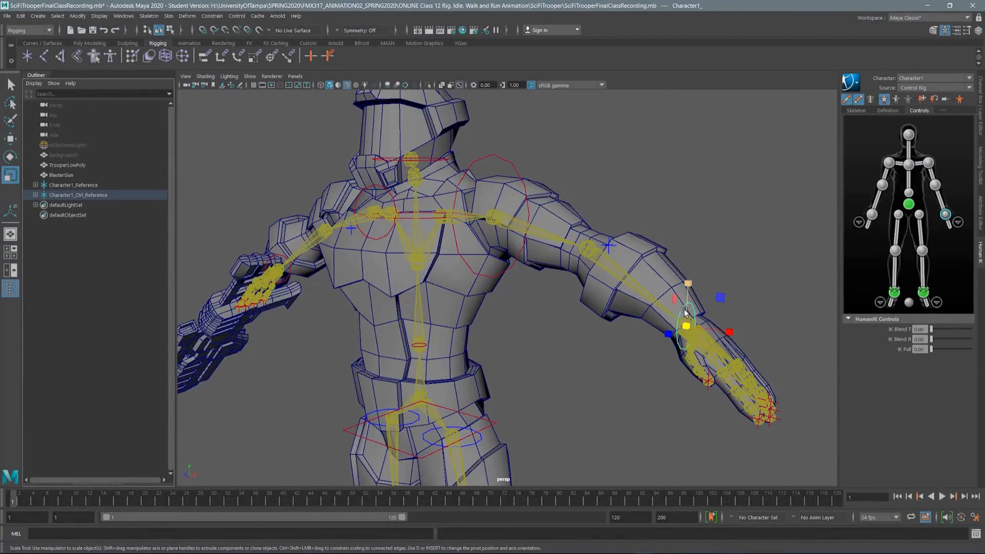
pyautogui.keyDown('alt'); pyautogui.moveTo(532, 163); pyautogui.dragTo(397, 165); pyautogui.keyUp('alt')
pyautogui.click(337, 245)
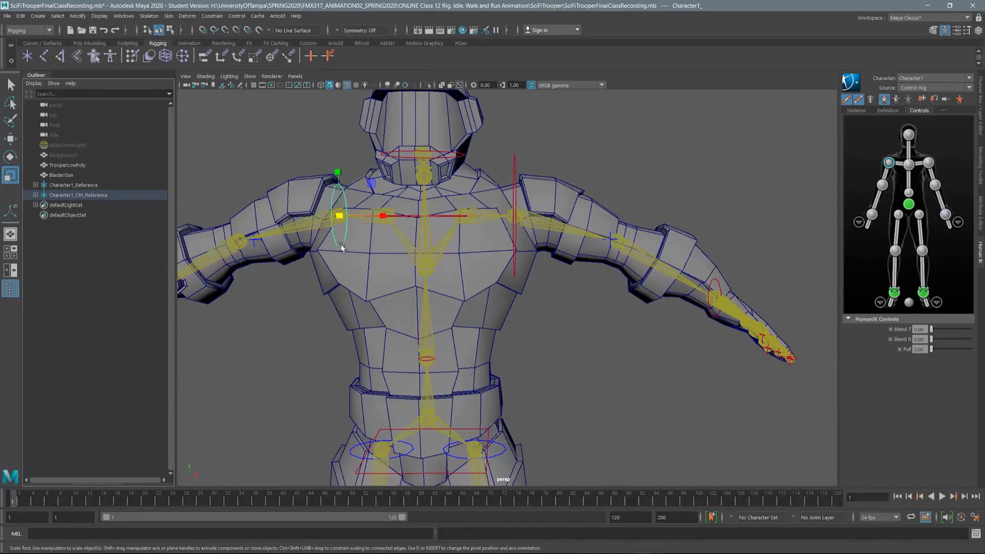
pyautogui.moveTo(339, 215); pyautogui.dragTo(442, 103)
pyautogui.moveTo(341, 215); pyautogui.dragTo(558, 35)
pyautogui.click(345, 215)
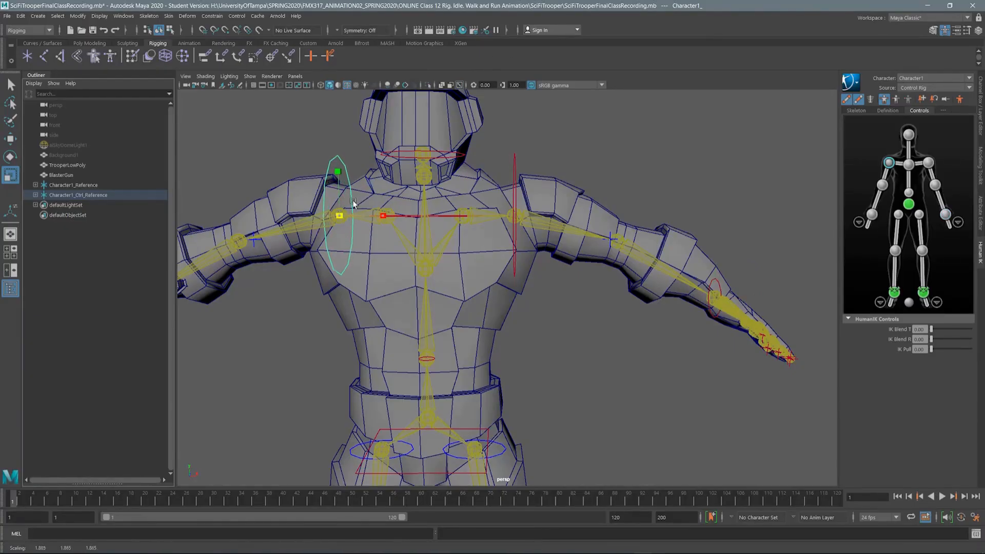
pyautogui.moveTo(341, 216); pyautogui.dragTo(342, 218)
# Scale up the left wrist control uniformly so its circle surrounds the forearm armor.
pyautogui.click(712, 283)
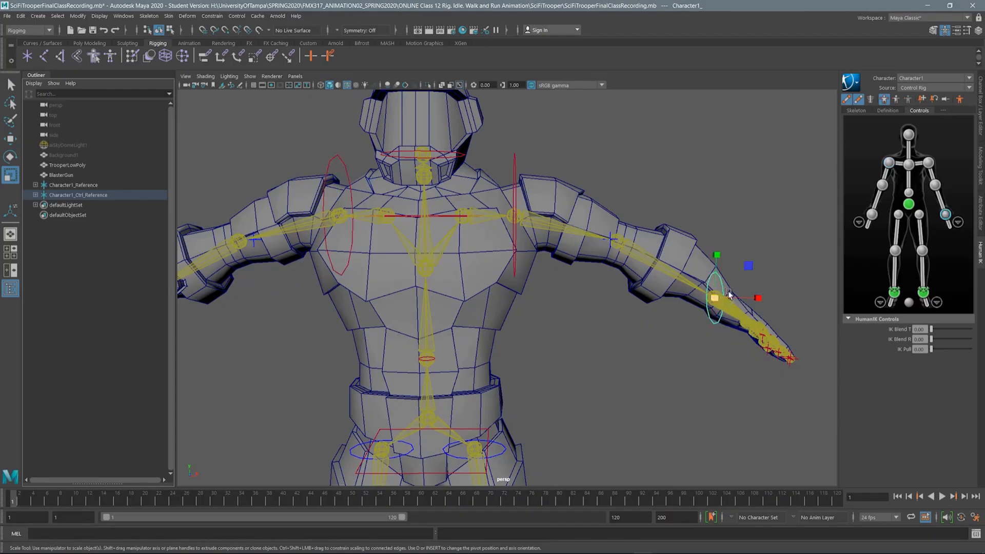
pyautogui.moveTo(715, 296); pyautogui.dragTo(774, 216)
pyautogui.moveTo(714, 298); pyautogui.dragTo(768, 233)
# Scale up the right wrist control uniformly to about the size of the left wrist circle.
pyautogui.scroll(-4, 624, 194)
pyautogui.keyDown('alt'); pyautogui.moveTo(621, 185); pyautogui.dragTo(699, 160, button='middle'); pyautogui.keyUp('alt')
pyautogui.click(340, 244)
pyautogui.moveTo(459, 145); pyautogui.dragTo(485, 123)
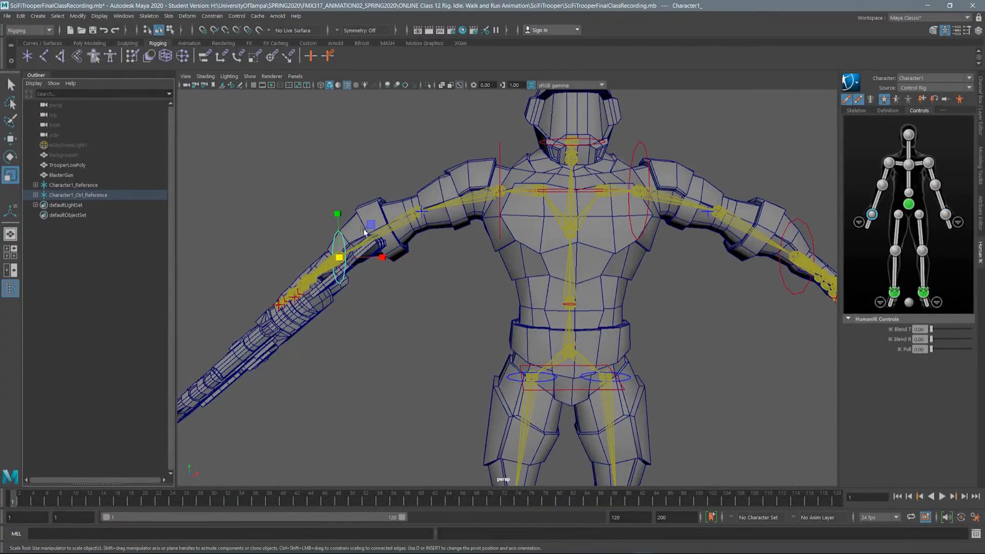
pyautogui.moveTo(339, 258); pyautogui.dragTo(493, 133)
# Scale the small lower spine control uniformly to about 11.8 so its circle encloses the waist.
pyautogui.keyDown('alt'); pyautogui.moveTo(576, 299); pyautogui.dragTo(470, 262, button='middle'); pyautogui.keyUp('alt')
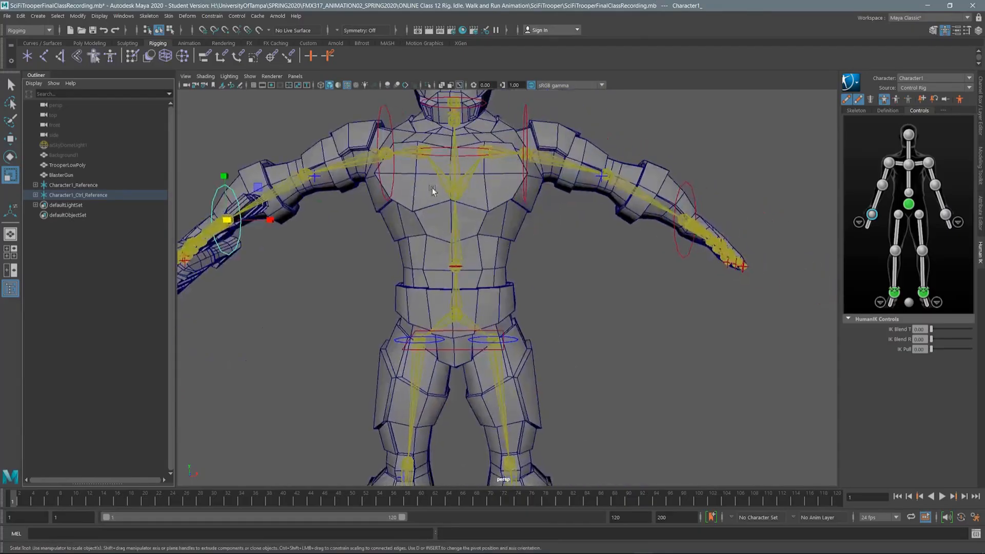
pyautogui.click(460, 266)
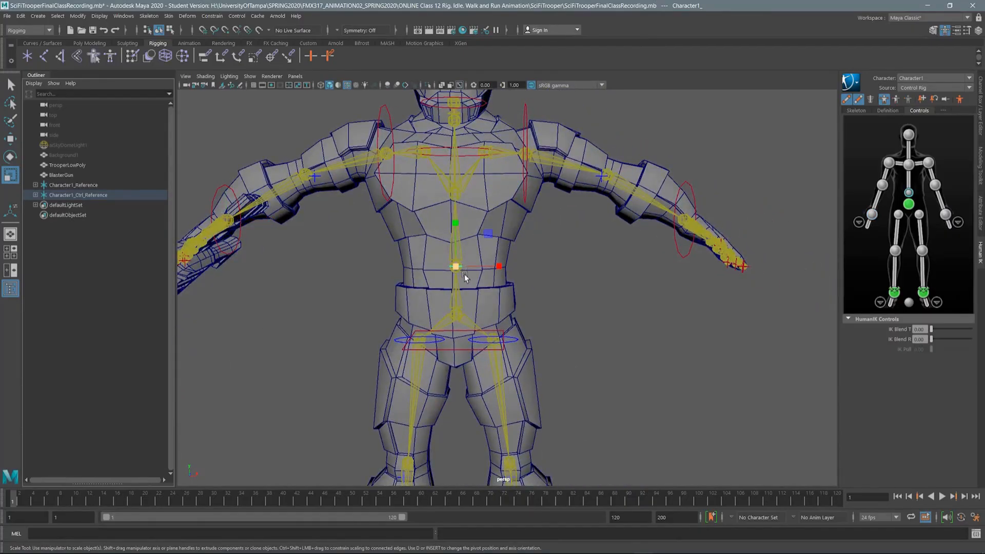
pyautogui.click(457, 267)
pyautogui.moveTo(457, 266); pyautogui.dragTo(804, 179)
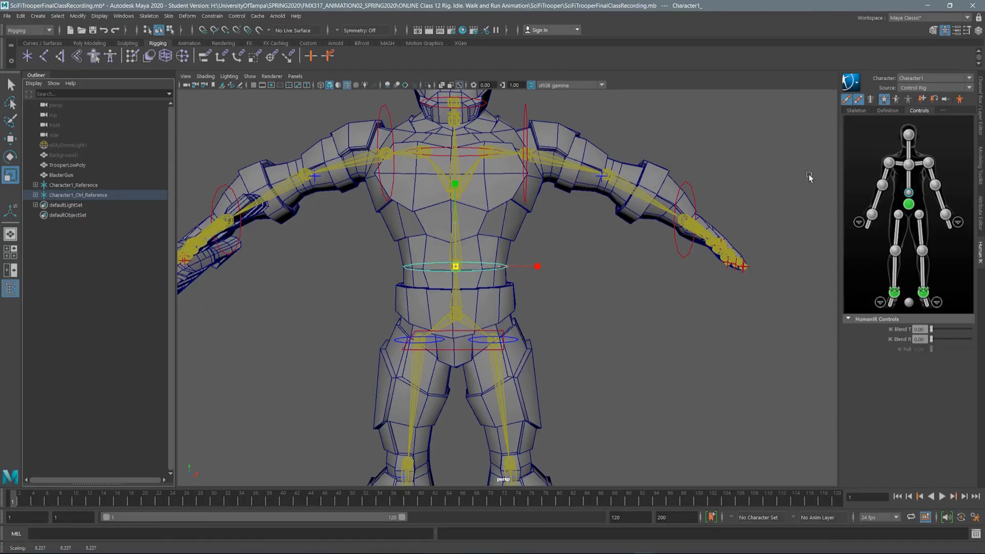
pyautogui.moveTo(456, 266); pyautogui.dragTo(609, 220)
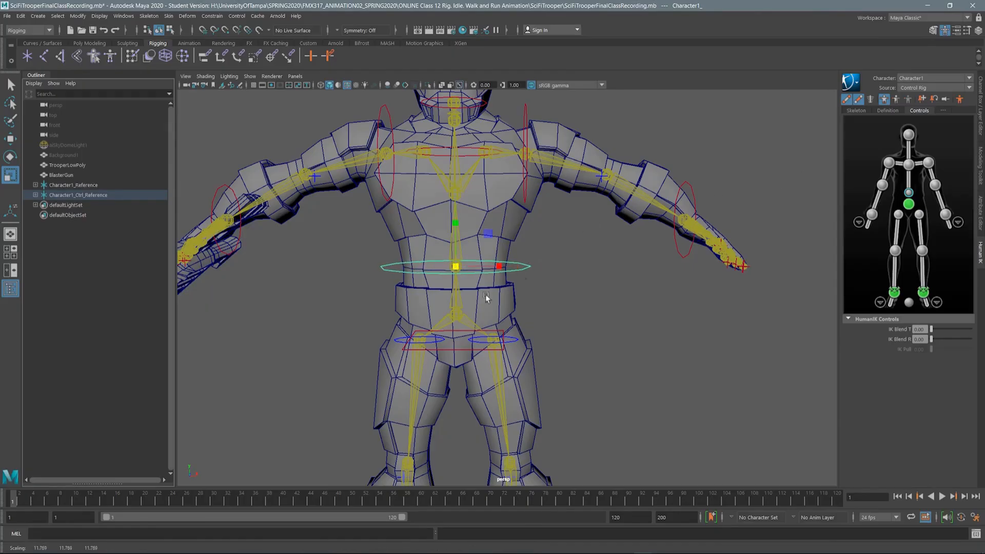
# Scale the hips control uniformly to about 1.8 so its square extends beyond the pelvis.
pyautogui.click(461, 349)
pyautogui.moveTo(456, 339); pyautogui.dragTo(694, 235)
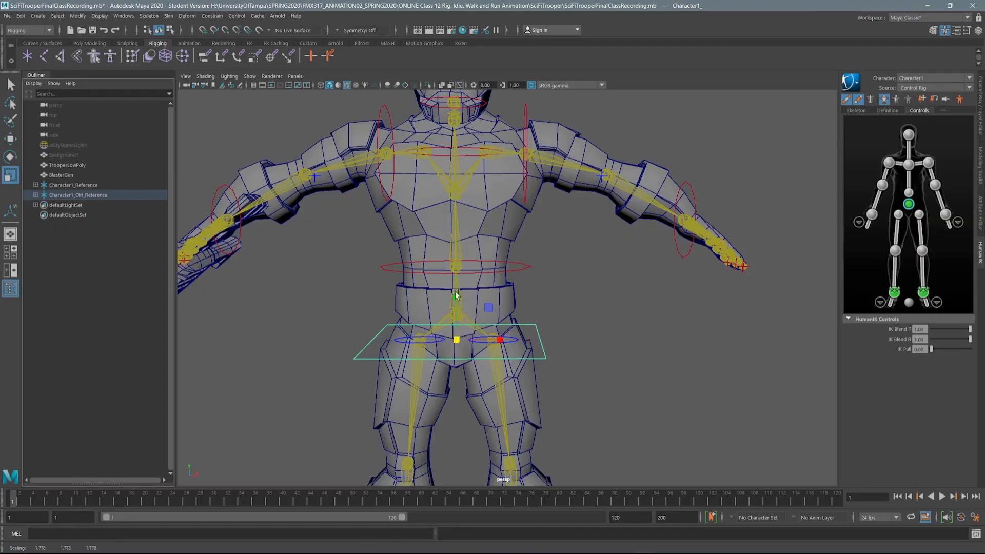
pyautogui.keyDown('alt'); pyautogui.moveTo(466, 303); pyautogui.dragTo(481, 136, button='middle'); pyautogui.keyUp('alt')
pyautogui.keyDown('alt'); pyautogui.moveTo(469, 182); pyautogui.dragTo(436, 203, button='right'); pyautogui.keyUp('alt')
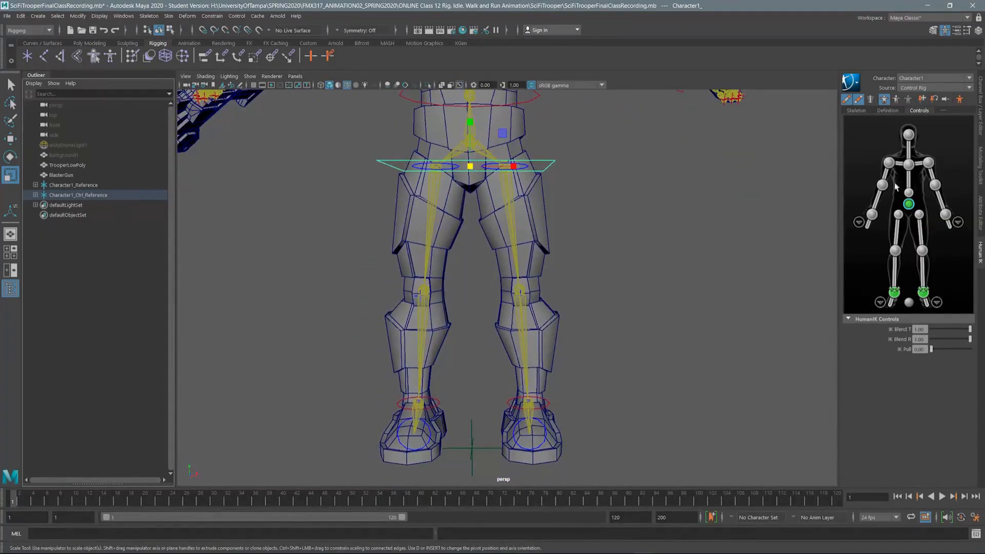
# Scale up the left and right ankle controls uniformly so their circles extend around the boots' ankles.
pyautogui.keyDown('alt'); pyautogui.moveTo(550, 214); pyautogui.dragTo(511, 223, button='middle'); pyautogui.keyUp('alt')
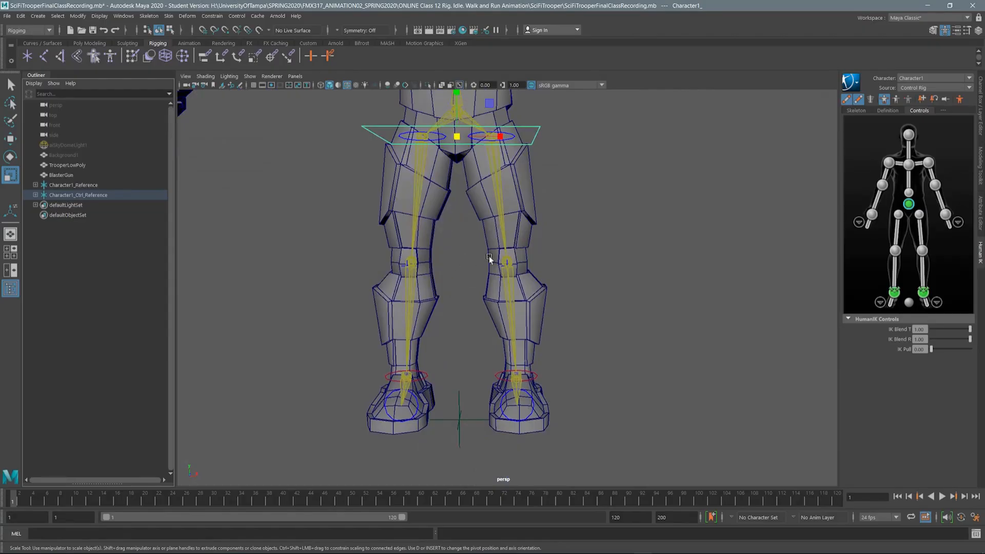
pyautogui.keyDown('alt'); pyautogui.moveTo(494, 311); pyautogui.dragTo(465, 263, button='middle'); pyautogui.keyUp('alt')
pyautogui.click(489, 330)
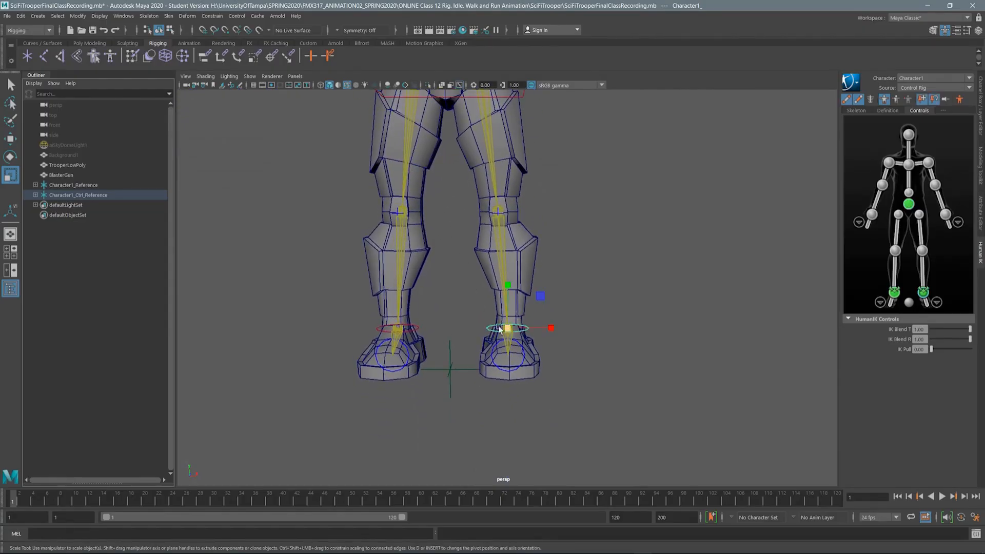
pyautogui.moveTo(510, 325); pyautogui.dragTo(565, 296)
pyautogui.click(416, 328)
pyautogui.moveTo(398, 328); pyautogui.dragTo(567, 294)
# Scale up the blue toe controls on both feet uniformly so their circles surround the front of each boot.
pyautogui.click(517, 358)
pyautogui.click(438, 328)
pyautogui.moveTo(437, 317); pyautogui.dragTo(484, 270)
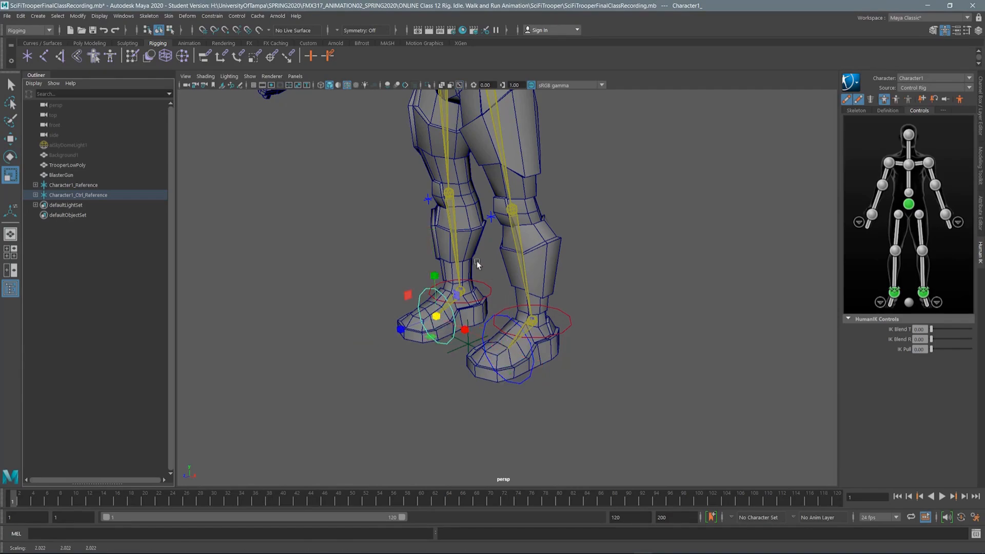
# Turn off the X-Ray Joints display in the perspective view.
pyautogui.keyDown('alt'); pyautogui.moveTo(455, 197); pyautogui.dragTo(454, 329, button='middle'); pyautogui.keyUp('alt')
pyautogui.keyDown('alt'); pyautogui.moveTo(432, 204); pyautogui.dragTo(475, 177); pyautogui.keyUp('alt')
pyautogui.keyDown('alt'); pyautogui.moveTo(474, 177); pyautogui.dragTo(468, 131, button='right'); pyautogui.keyUp('alt')
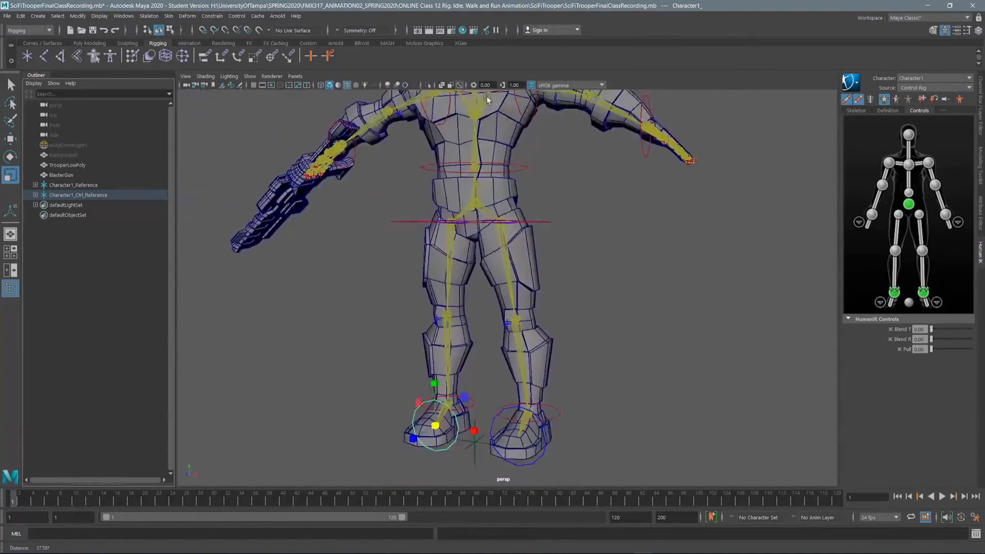
pyautogui.keyDown('alt'); pyautogui.moveTo(468, 131); pyautogui.dragTo(466, 207, button='middle'); pyautogui.keyUp('alt')
pyautogui.click(204, 77)
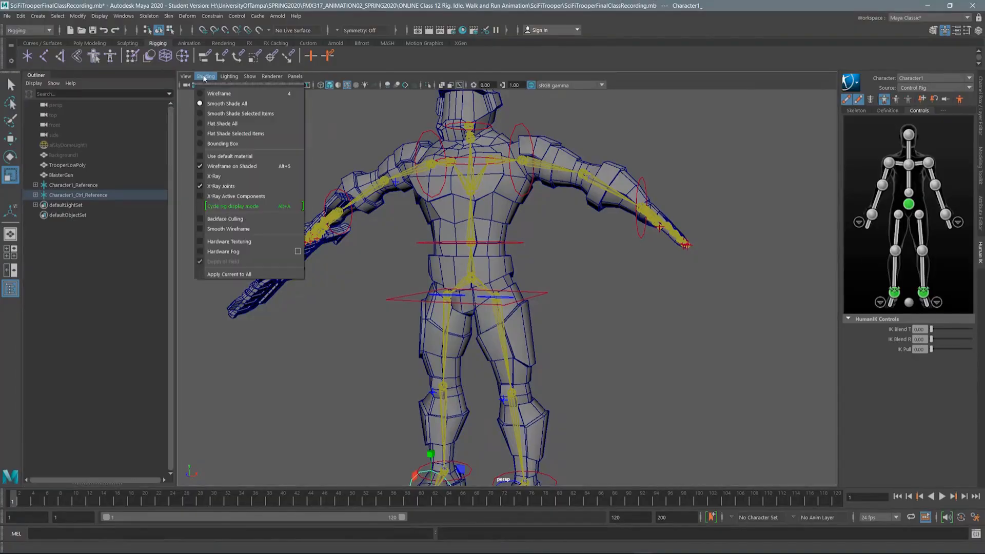
pyautogui.click(225, 186)
pyautogui.keyDown('alt'); pyautogui.moveTo(515, 183); pyautogui.dragTo(507, 153); pyautogui.keyUp('alt')
pyautogui.keyDown('alt'); pyautogui.moveTo(508, 154); pyautogui.dragTo(511, 118, button='right'); pyautogui.keyUp('alt')
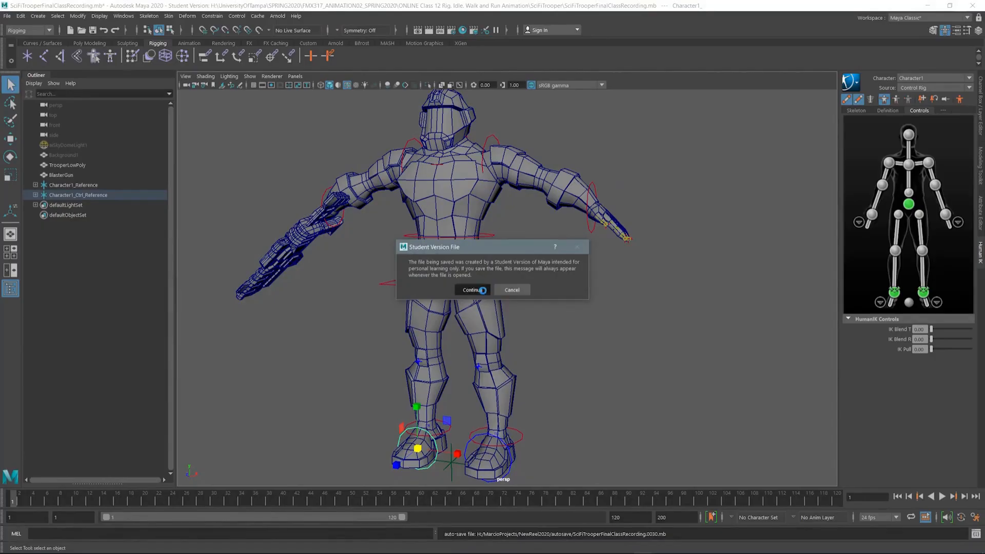
# Save the scene, accepting the student version notice, and return to the Scale tool.
pyautogui.click(482, 290)
pyautogui.press('r')
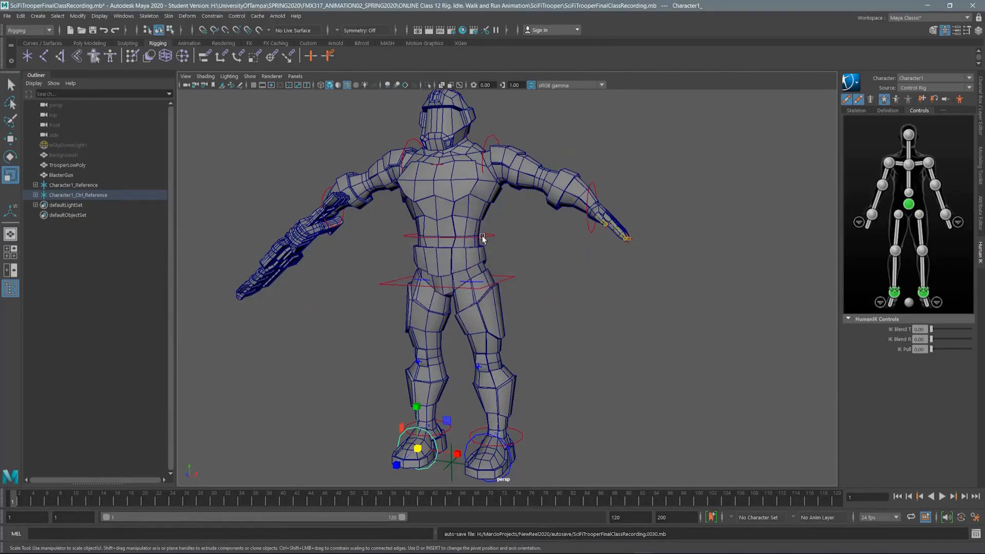
pyautogui.keyDown('alt'); pyautogui.moveTo(512, 182); pyautogui.dragTo(541, 181); pyautogui.keyUp('alt')
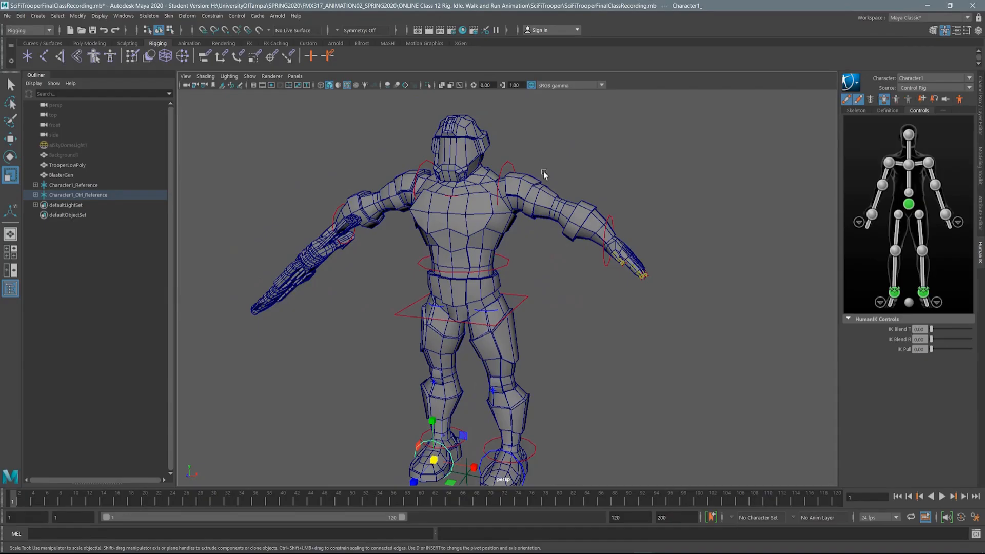
pyautogui.keyDown('alt'); pyautogui.moveTo(477, 196); pyautogui.dragTo(472, 178); pyautogui.keyUp('alt')
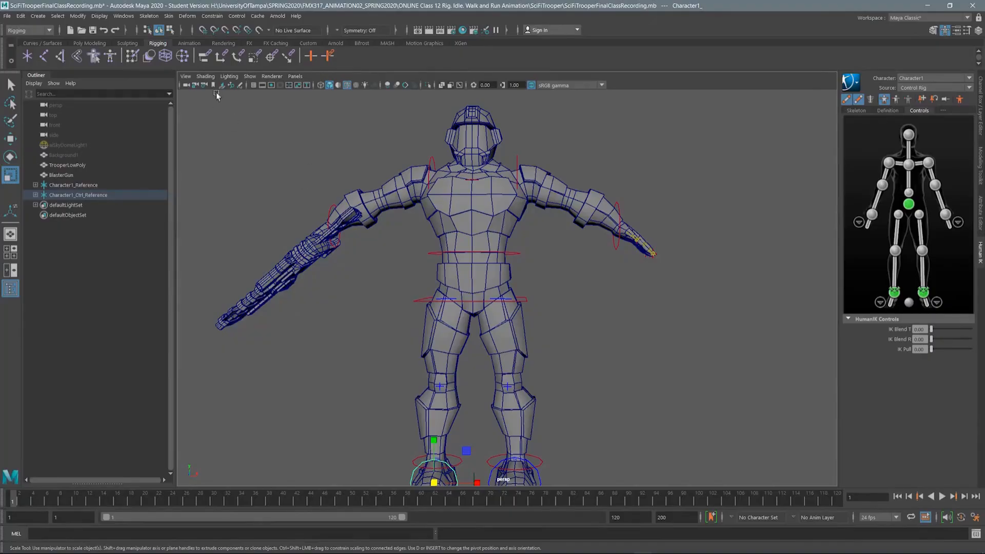
# Turn on the X-Ray Joints display and select the chest, left shoulder and left elbow effectors one after another on the character diagram.
pyautogui.click(205, 76)
pyautogui.click(233, 188)
pyautogui.click(909, 164)
pyautogui.click(929, 163)
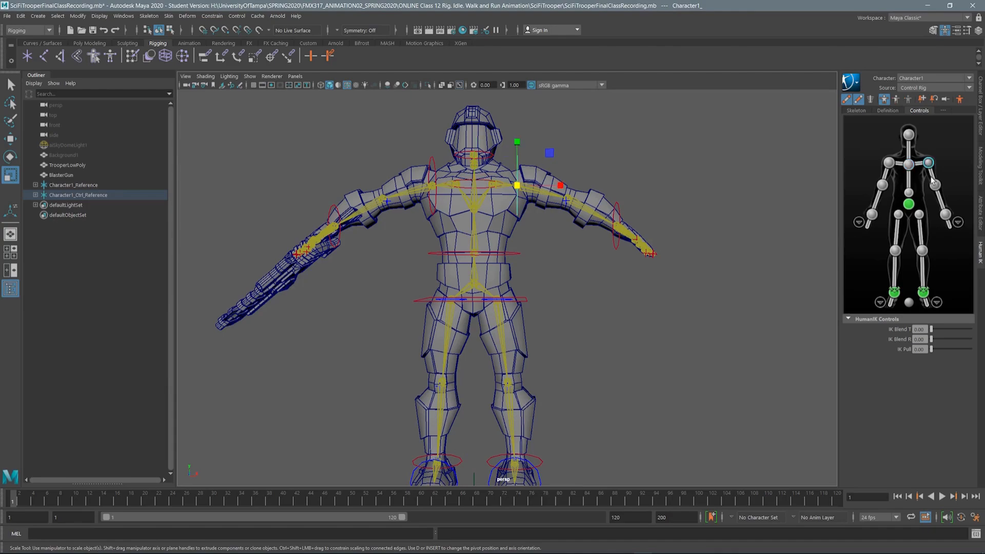
pyautogui.click(936, 185)
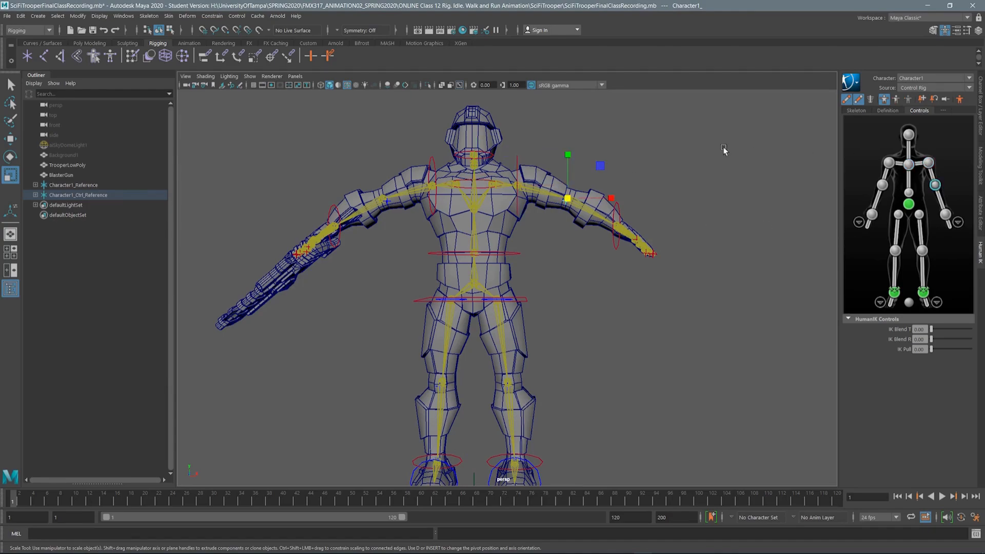
pyautogui.click(929, 163)
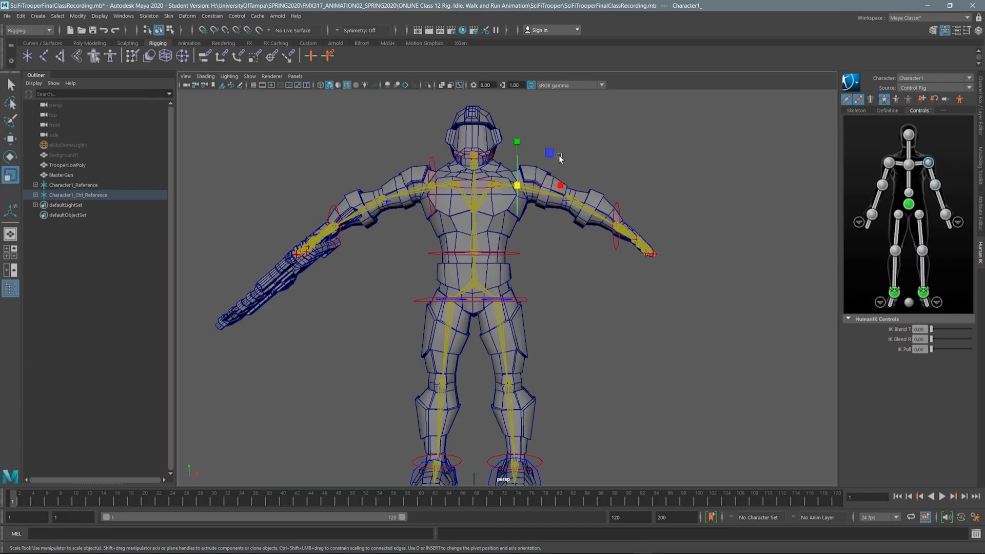
# Select the left shoulder and wrist controls in the view and try moving the left wrist control with the Move tool.
pyautogui.keyDown('alt'); pyautogui.moveTo(557, 135); pyautogui.dragTo(571, 277, button='right'); pyautogui.keyUp('alt')
pyautogui.keyDown('alt'); pyautogui.moveTo(564, 144); pyautogui.dragTo(549, 248, button='middle'); pyautogui.keyUp('alt')
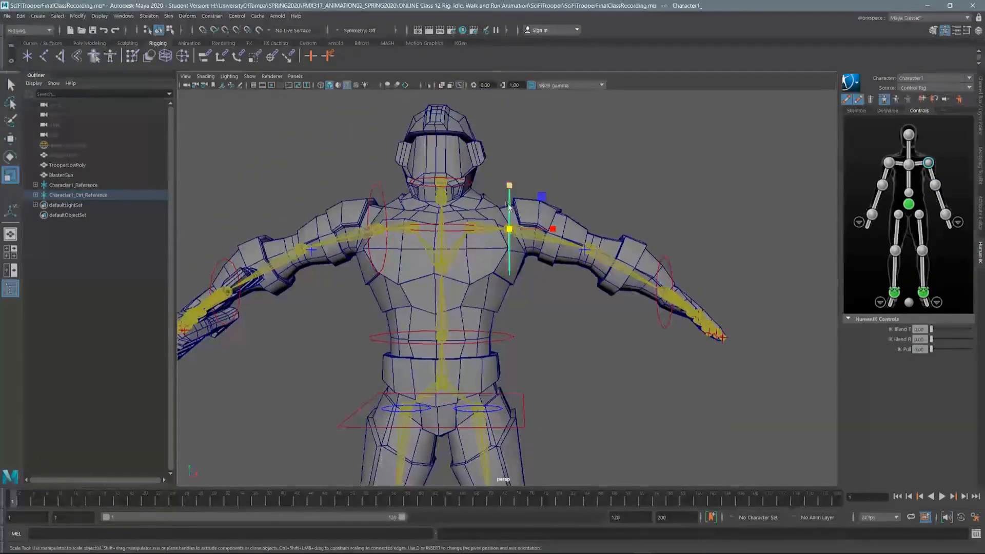
pyautogui.click(671, 268)
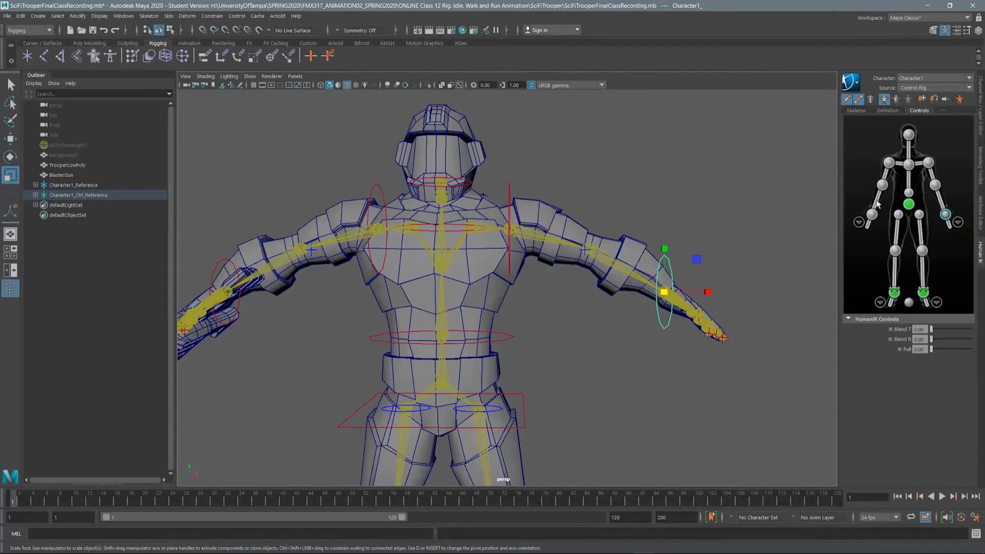
pyautogui.click(509, 194)
pyautogui.click(669, 265)
pyautogui.press('w')
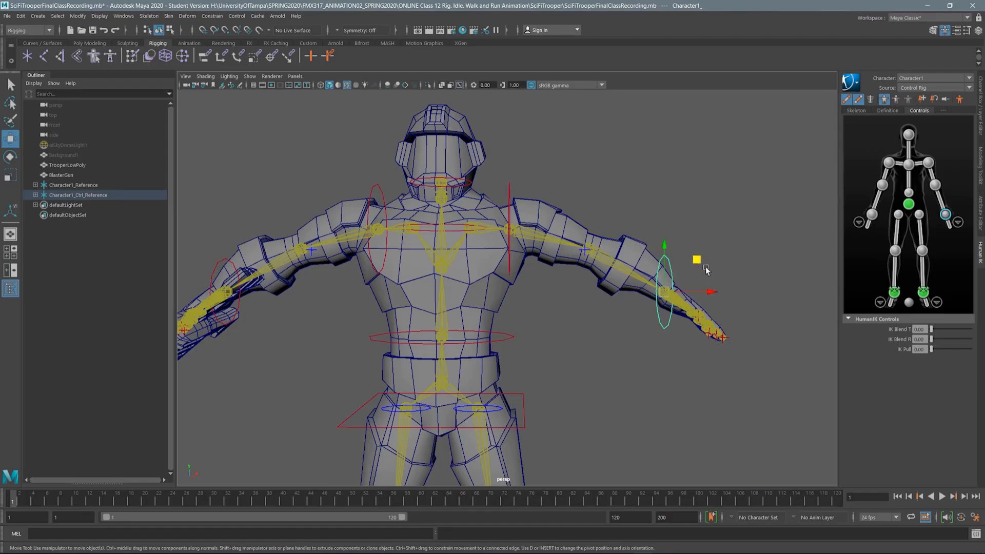
pyautogui.moveTo(700, 261)
pyautogui.mouseDown(button='middle')
pyautogui.moveTo(653, 308)
pyautogui.moveTo(613, 290)
pyautogui.moveTo(638, 309)
pyautogui.moveTo(699, 259)
pyautogui.moveTo(674, 276)
pyautogui.moveTo(630, 276)
pyautogui.moveTo(698, 267)
pyautogui.moveTo(648, 278)
pyautogui.moveTo(674, 284)
pyautogui.moveTo(696, 259)
pyautogui.mouseUp(button='middle')
# Try rotating the left upper arm joint with the Rotate tool, undo the rotation and clear the selection.
pyautogui.click(543, 238)
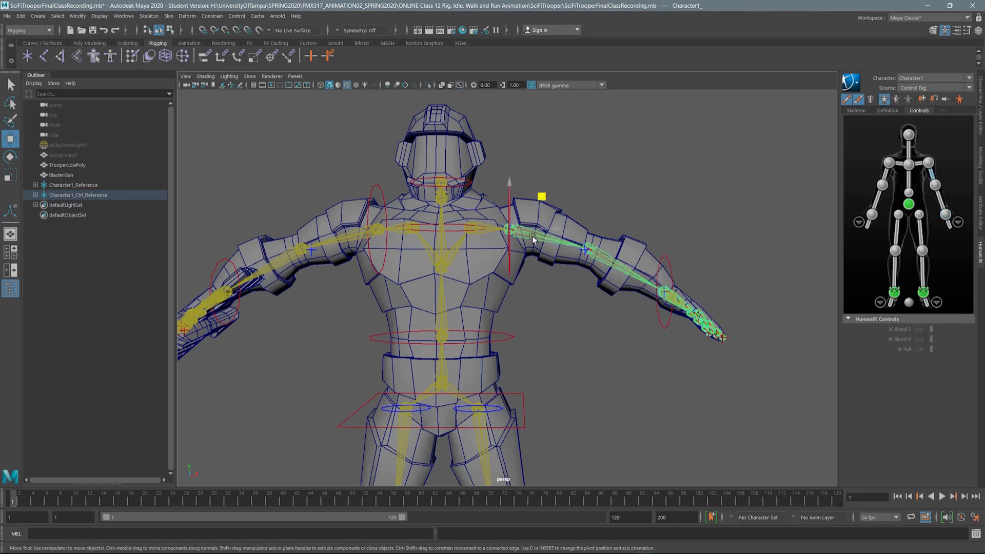
pyautogui.click(943, 168)
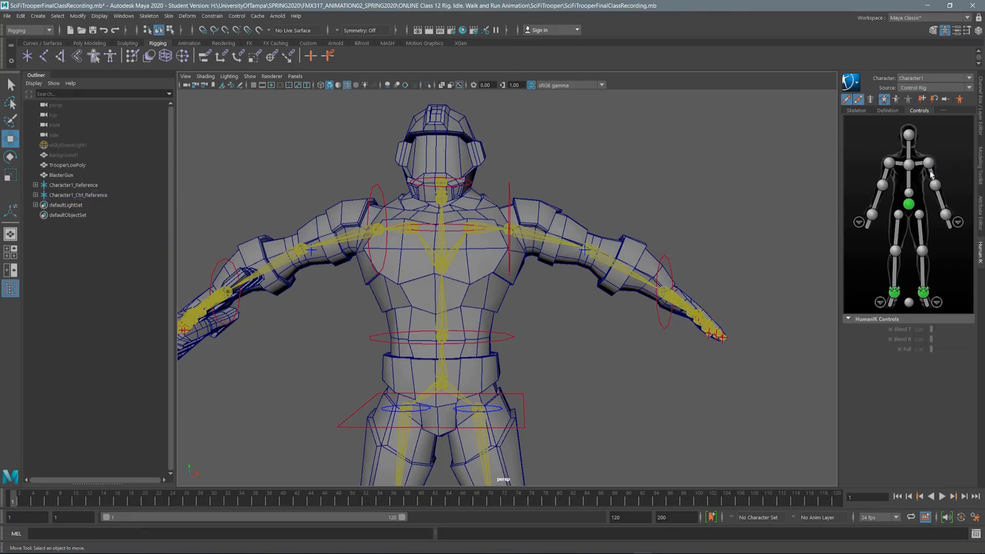
pyautogui.click(935, 185)
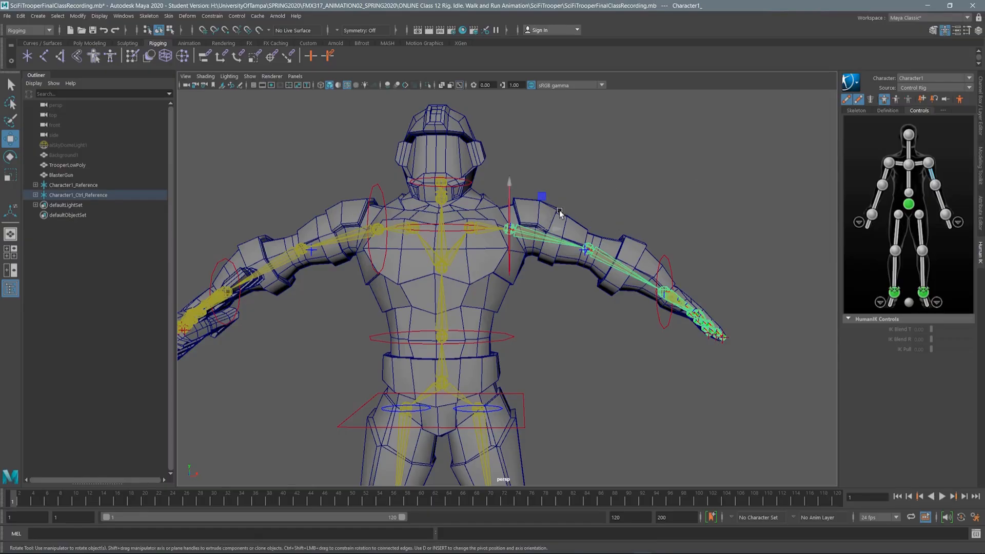
pyautogui.press('e')
pyautogui.moveTo(550, 212); pyautogui.dragTo(609, 214)
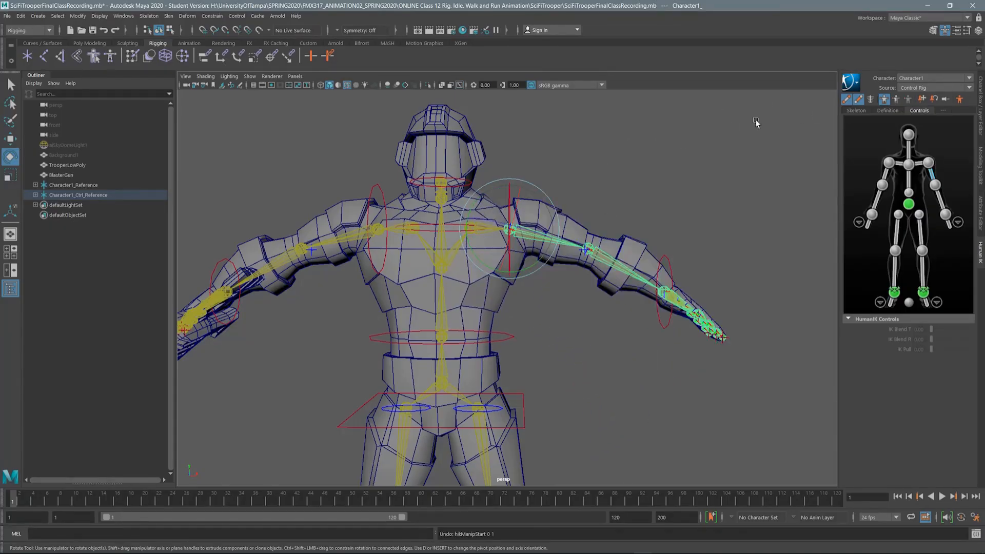
pyautogui.click(697, 155)
# Move the left wrist control inward toward the body to test how the arm bends.
pyautogui.keyDown('alt'); pyautogui.moveTo(747, 155); pyautogui.dragTo(502, 208, button='right'); pyautogui.keyUp('alt')
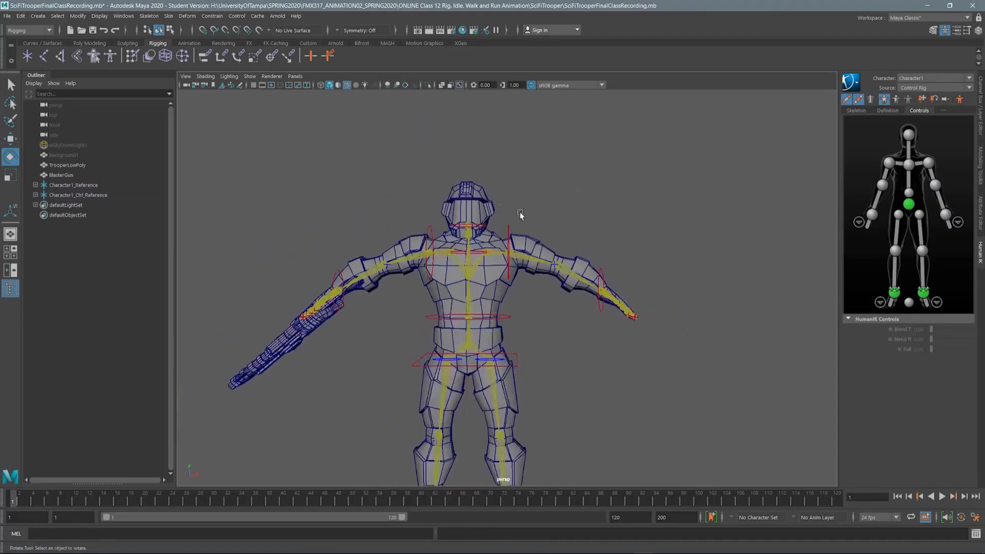
pyautogui.keyDown('alt'); pyautogui.moveTo(554, 236); pyautogui.dragTo(554, 137, button='middle'); pyautogui.keyUp('alt')
pyautogui.keyDown('alt'); pyautogui.moveTo(548, 239); pyautogui.dragTo(493, 269); pyautogui.keyUp('alt')
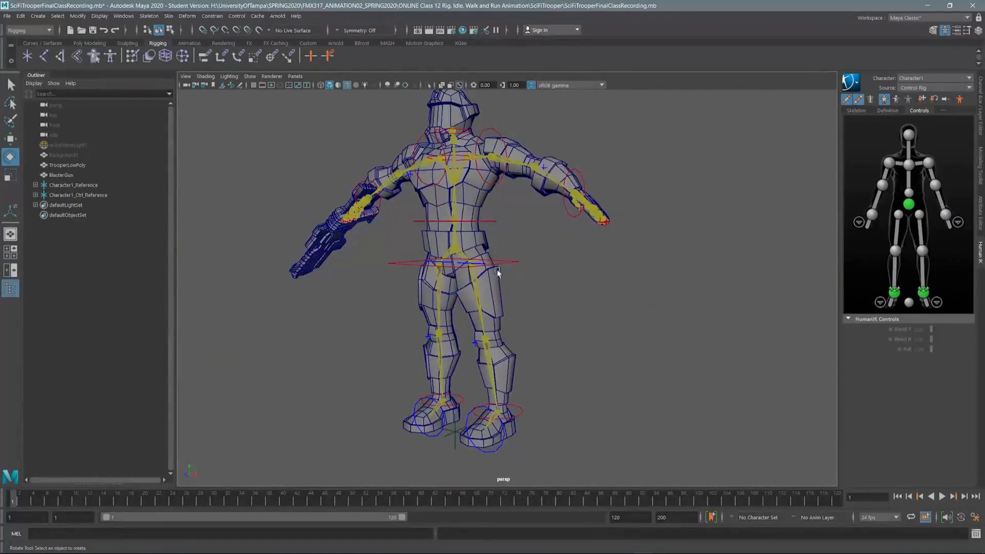
pyautogui.click(578, 191)
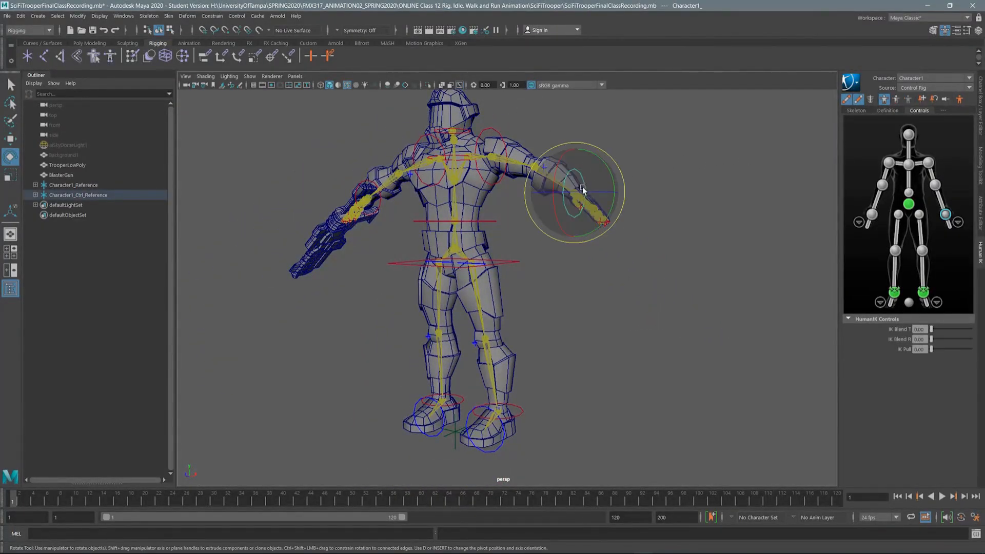
pyautogui.press('w')
pyautogui.moveTo(591, 186); pyautogui.dragTo(564, 189)
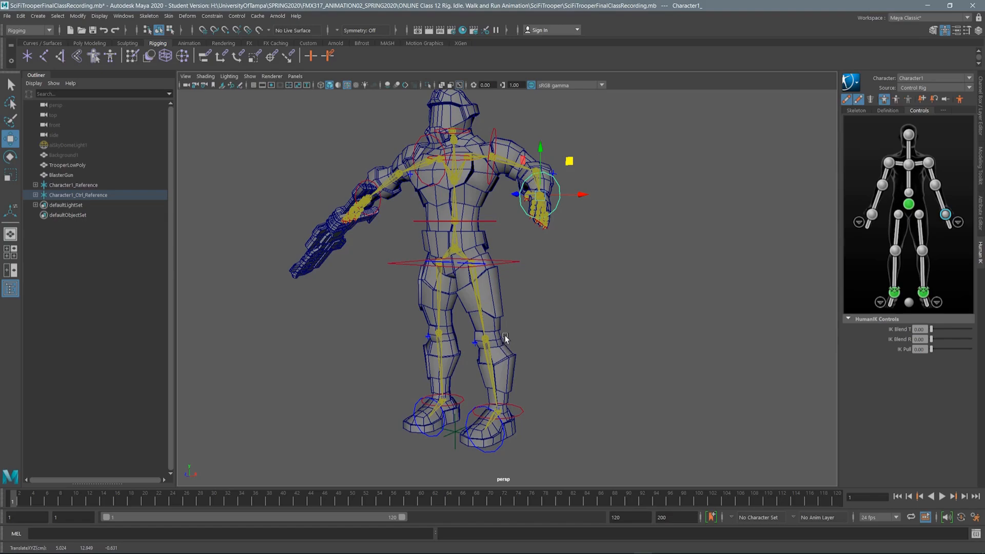
# Raise the left ankle control to lift the foot and bend the knee, and return the character to its stance pose.
pyautogui.click(518, 413)
pyautogui.moveTo(480, 385); pyautogui.dragTo(468, 326)
pyautogui.keyDown('alt'); pyautogui.moveTo(488, 200); pyautogui.dragTo(518, 226); pyautogui.keyUp('alt')
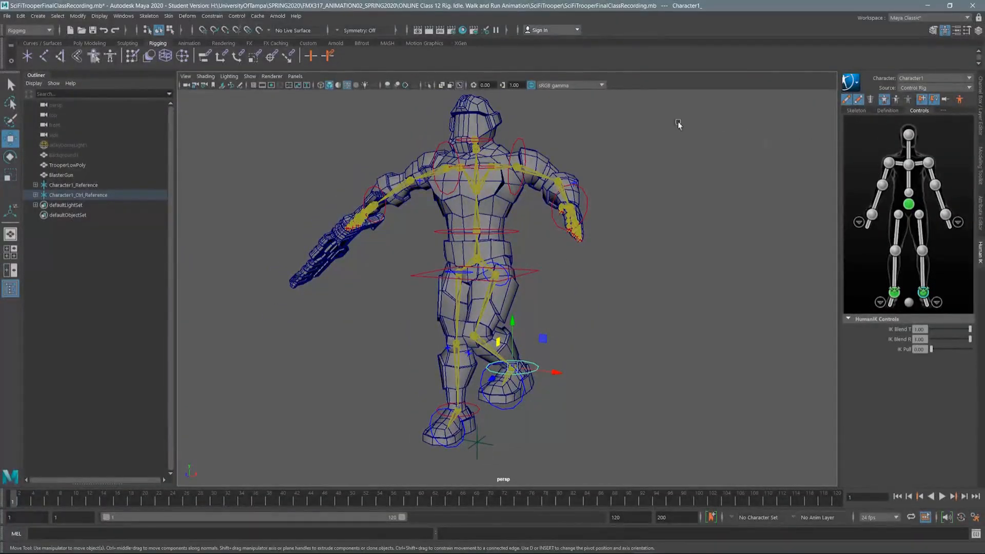
pyautogui.click(960, 100)
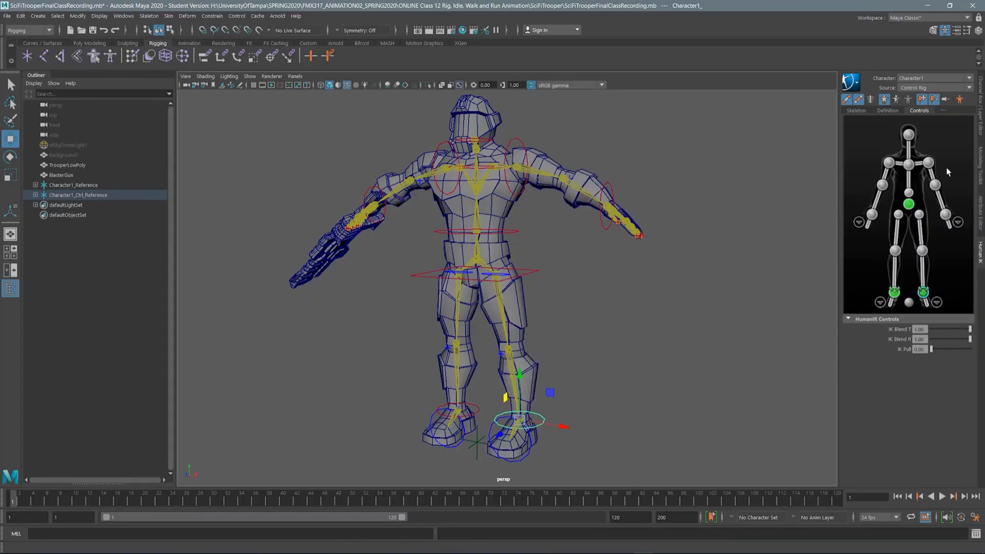
pyautogui.keyDown('alt'); pyautogui.moveTo(548, 248); pyautogui.dragTo(582, 220); pyautogui.keyUp('alt')
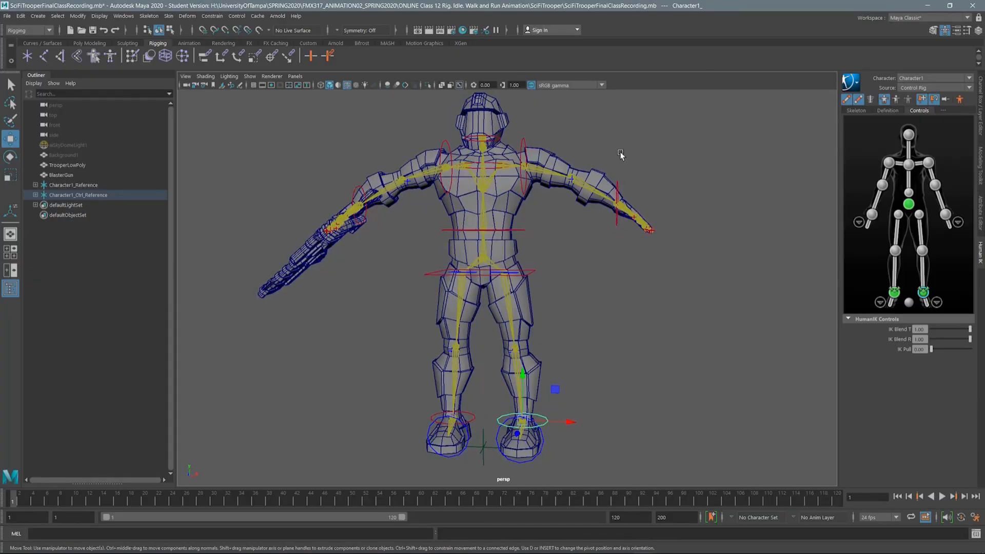
pyautogui.keyDown('alt'); pyautogui.moveTo(596, 156); pyautogui.dragTo(595, 154); pyautogui.keyUp('alt')
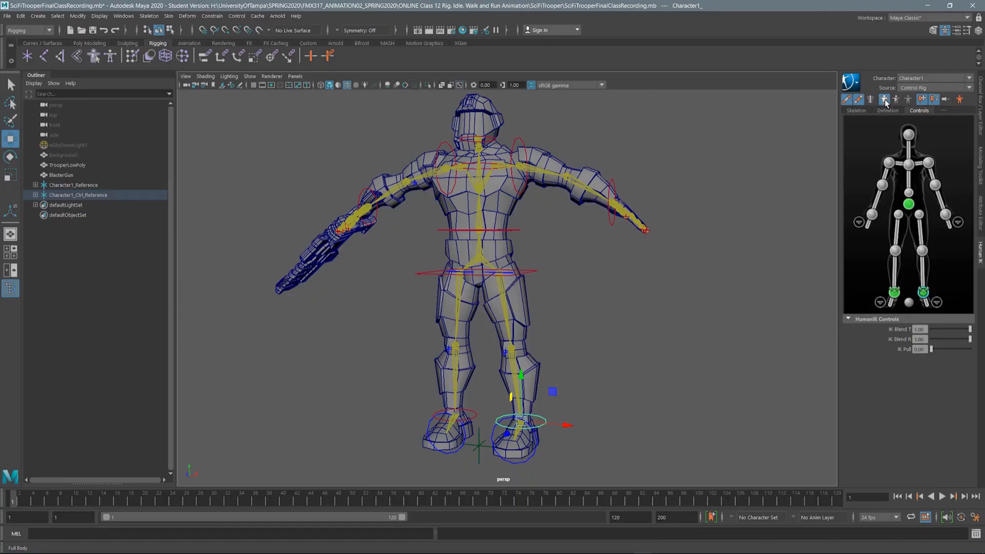
# Activate Full Body mode, try lowering the left wrist control toward the hip, and undo the move.
pyautogui.click(613, 192)
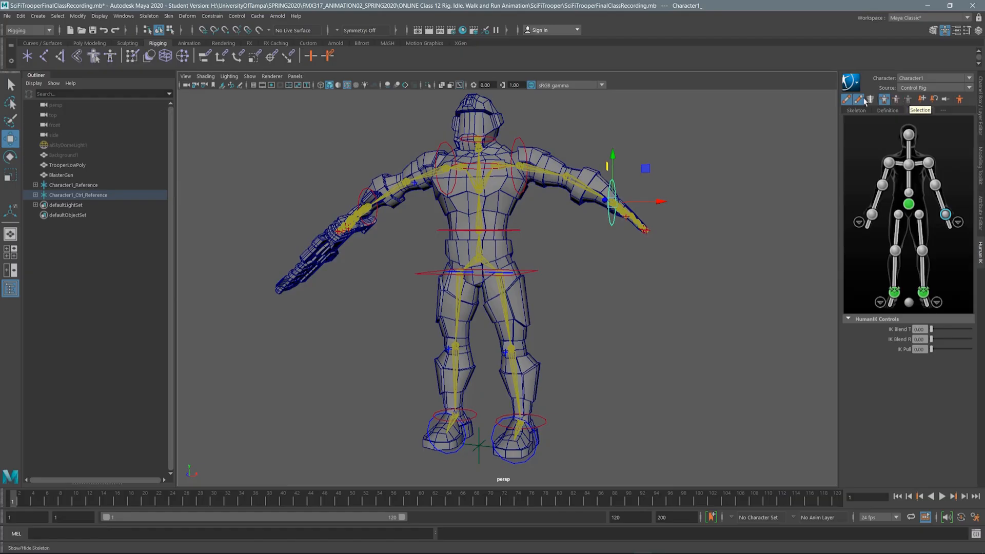
pyautogui.click(886, 101)
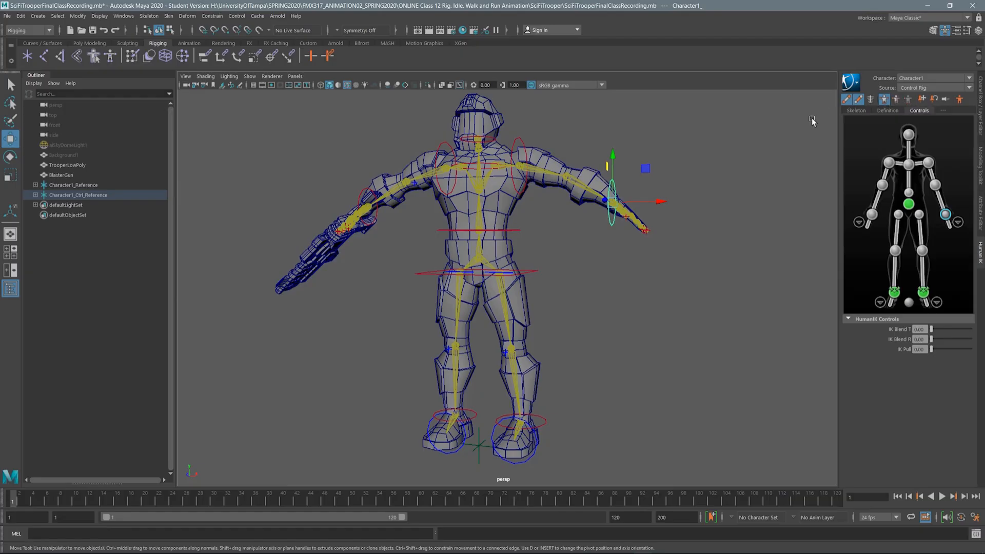
pyautogui.keyDown('alt'); pyautogui.moveTo(645, 215); pyautogui.dragTo(528, 223, button='right'); pyautogui.keyUp('alt')
pyautogui.keyDown('alt'); pyautogui.moveTo(529, 223); pyautogui.dragTo(554, 227); pyautogui.keyUp('alt')
pyautogui.keyDown('alt'); pyautogui.moveTo(618, 168); pyautogui.dragTo(585, 169); pyautogui.keyUp('alt')
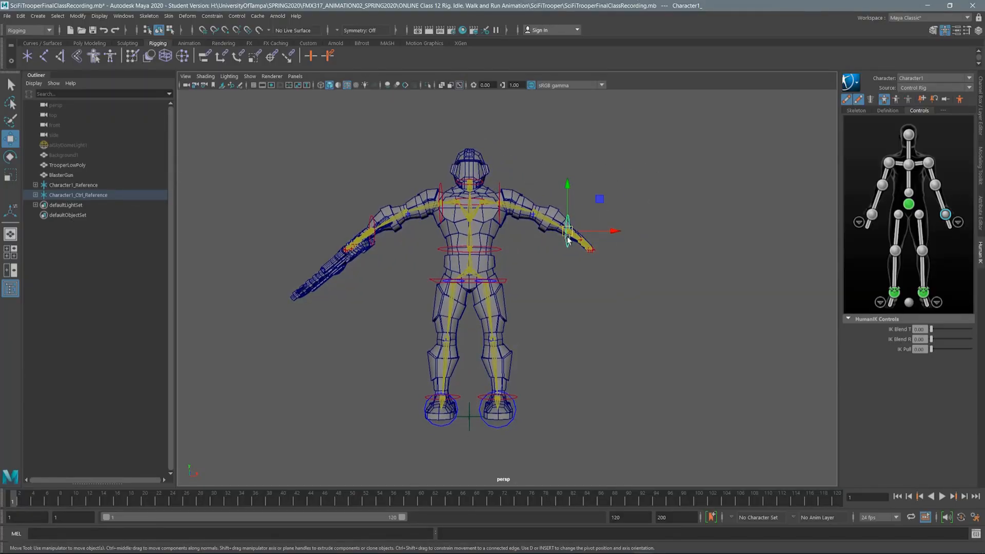
pyautogui.click(599, 198)
pyautogui.moveTo(599, 199); pyautogui.dragTo(581, 226)
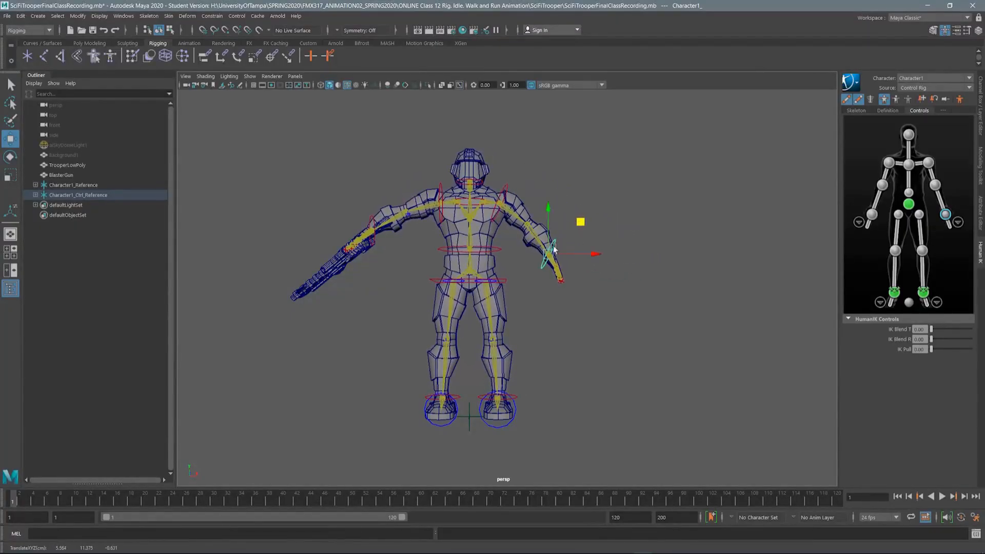
pyautogui.hotkey('ctrl', 'z')
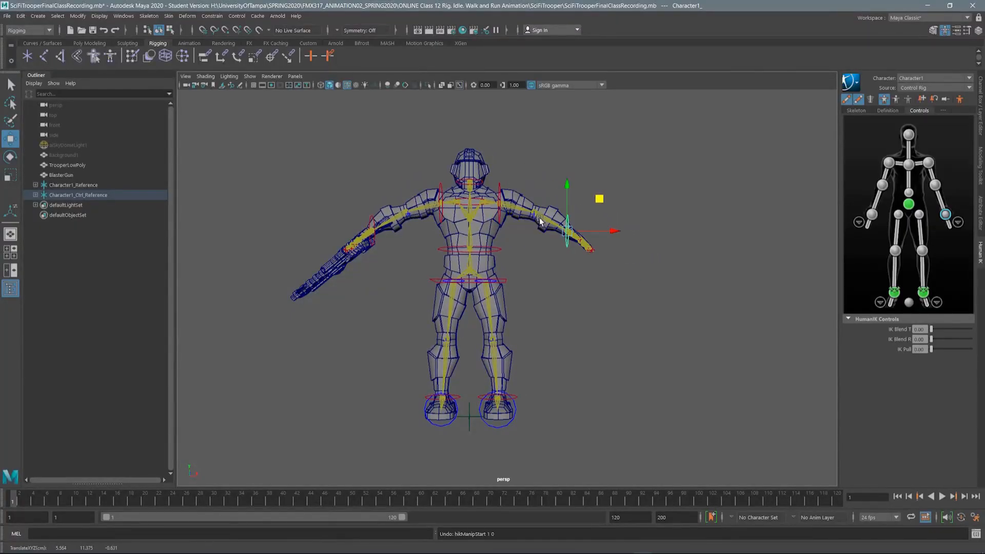
# Lower the hips control so the knees bend, and move the left wrist control to shift the whole body.
pyautogui.click(504, 278)
pyautogui.moveTo(471, 236); pyautogui.dragTo(471, 266)
pyautogui.click(567, 249)
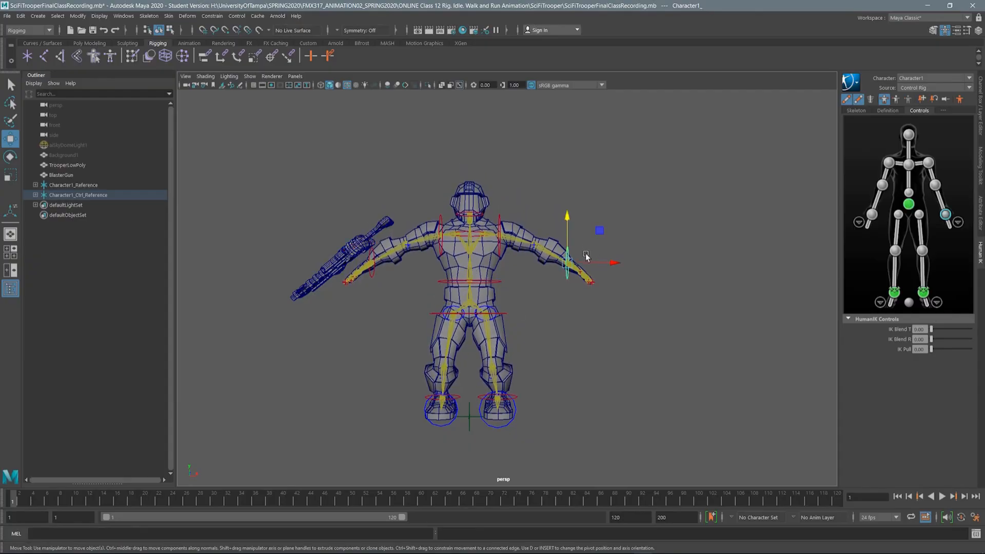
pyautogui.moveTo(607, 239); pyautogui.dragTo(524, 264)
pyautogui.scroll(4, 526, 267)
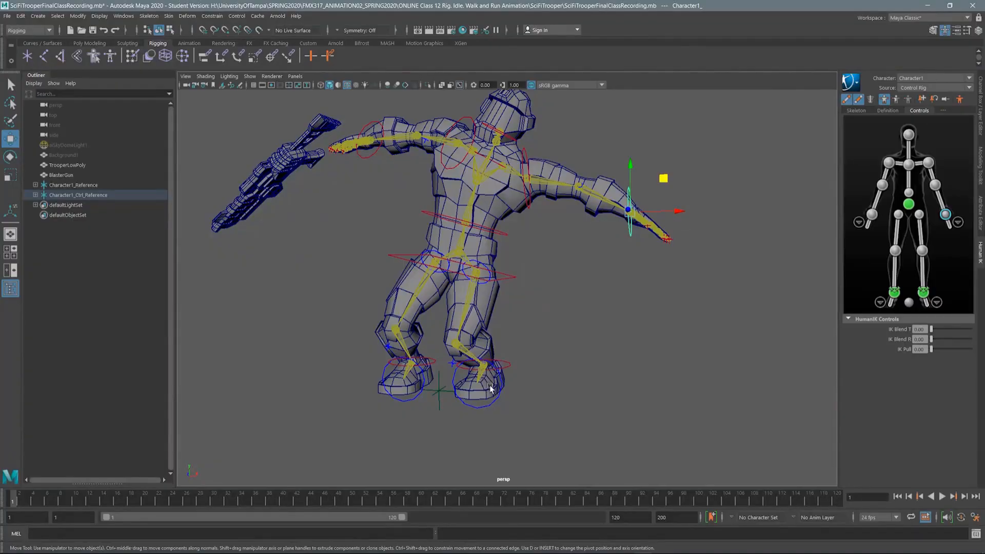
pyautogui.keyDown('alt'); pyautogui.moveTo(473, 310); pyautogui.dragTo(491, 352); pyautogui.keyUp('alt')
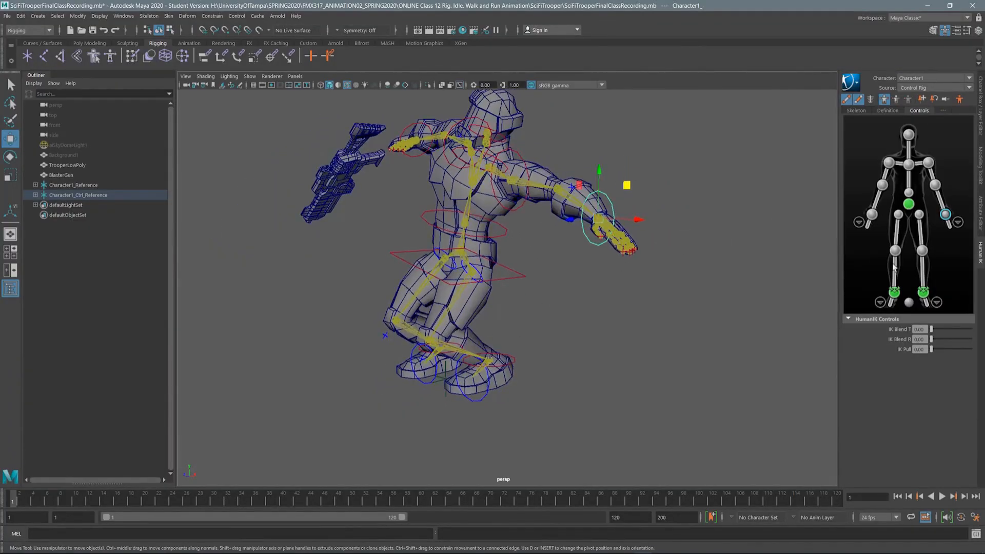
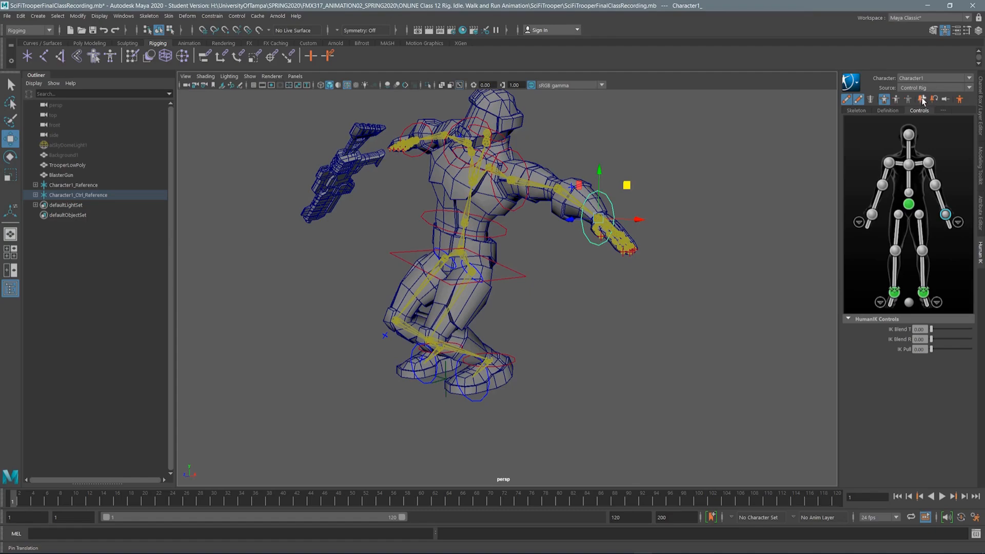
# Pull the left wrist control outward to shift the whole body, and return the character to its stance pose.
pyautogui.moveTo(600, 189); pyautogui.dragTo(678, 167)
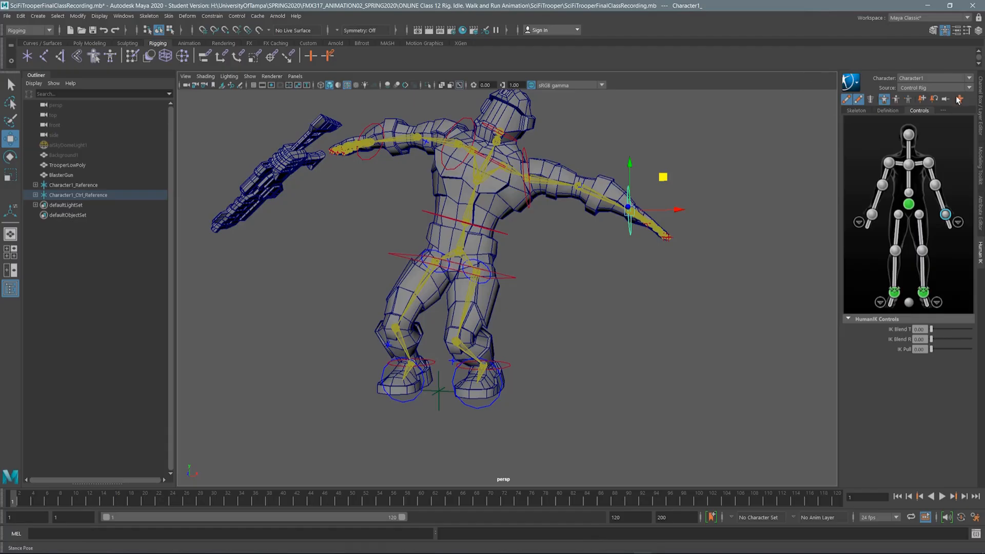
pyautogui.keyDown('alt'); pyautogui.moveTo(692, 169); pyautogui.dragTo(713, 169); pyautogui.keyUp('alt')
# Activate Body Part mode, try moving the left wrist control so only the arm follows, and undo the move.
pyautogui.click(896, 102)
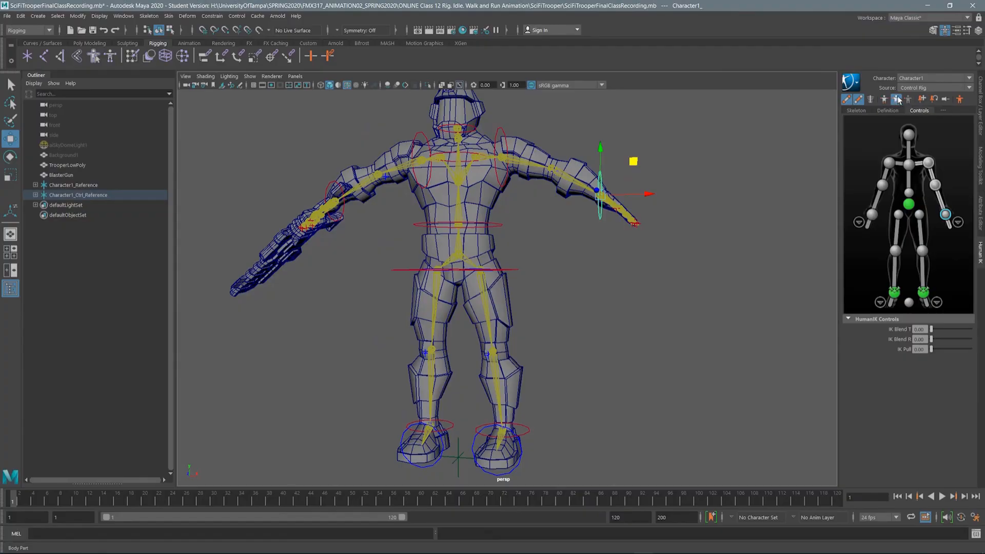
pyautogui.keyDown('alt'); pyautogui.moveTo(638, 160); pyautogui.dragTo(614, 215); pyautogui.keyUp('alt')
pyautogui.moveTo(618, 213)
pyautogui.mouseDown(button='middle')
pyautogui.moveTo(611, 165)
pyautogui.moveTo(568, 174)
pyautogui.moveTo(594, 169)
pyautogui.moveTo(600, 210)
pyautogui.moveTo(572, 259)
pyautogui.moveTo(539, 253)
pyautogui.moveTo(587, 259)
pyautogui.moveTo(606, 198)
pyautogui.moveTo(593, 240)
pyautogui.moveTo(559, 253)
pyautogui.moveTo(607, 238)
pyautogui.moveTo(536, 248)
pyautogui.moveTo(568, 255)
pyautogui.moveTo(604, 208)
pyautogui.moveTo(580, 288)
pyautogui.moveTo(630, 228)
pyautogui.mouseUp(button='middle')
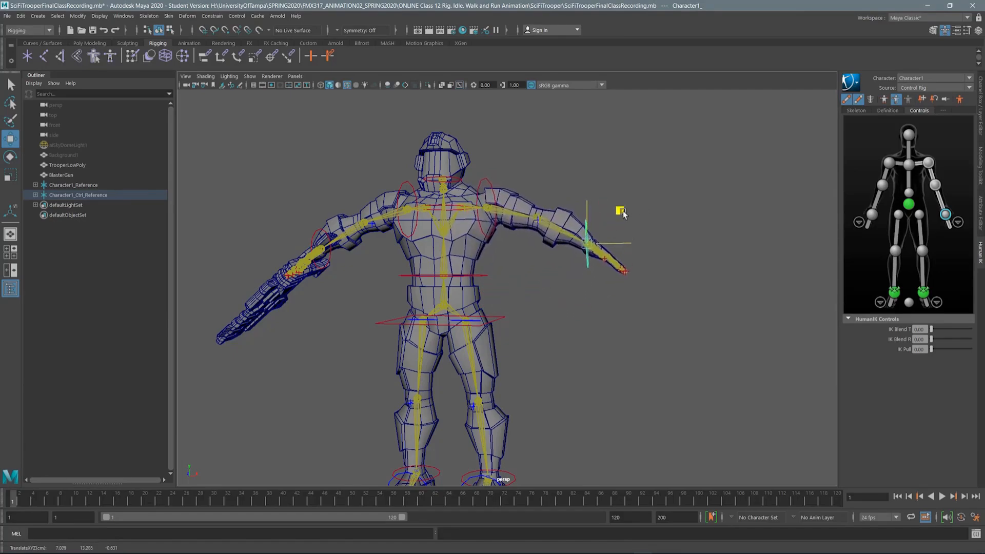
pyautogui.moveTo(633, 212); pyautogui.dragTo(589, 259, button='middle')
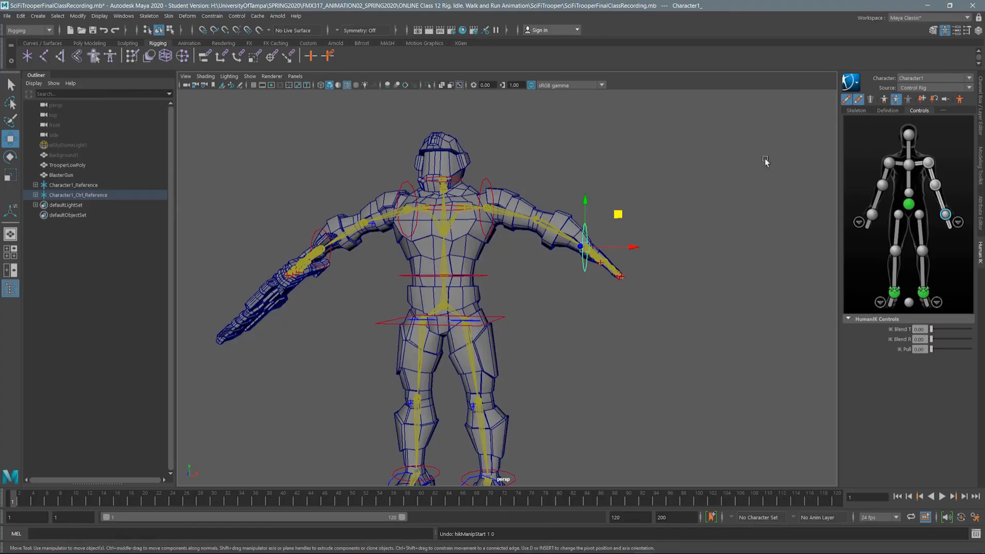
# Activate Selection mode and try moving and rotating the left wrist control on its own.
pyautogui.click(908, 100)
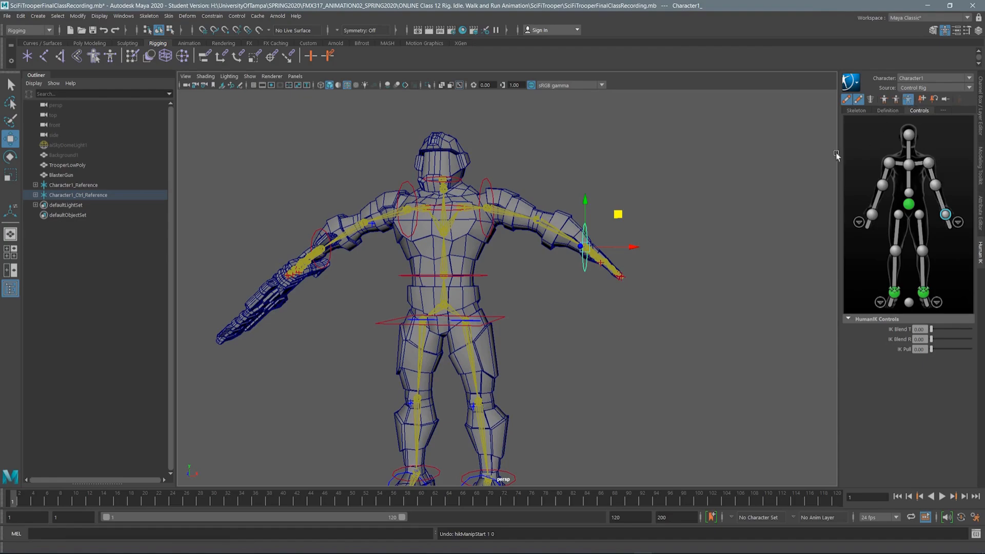
pyautogui.click(620, 214)
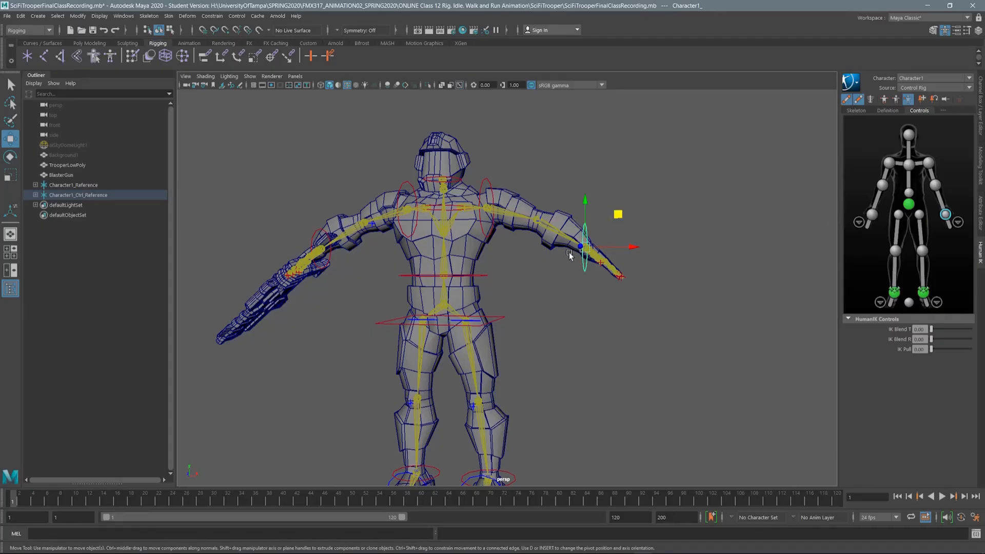
pyautogui.press('r')
pyautogui.press('e')
pyautogui.moveTo(624, 226)
pyautogui.mouseDown()
pyautogui.moveTo(625, 237)
pyautogui.moveTo(638, 224)
pyautogui.mouseUp()
pyautogui.press('w')
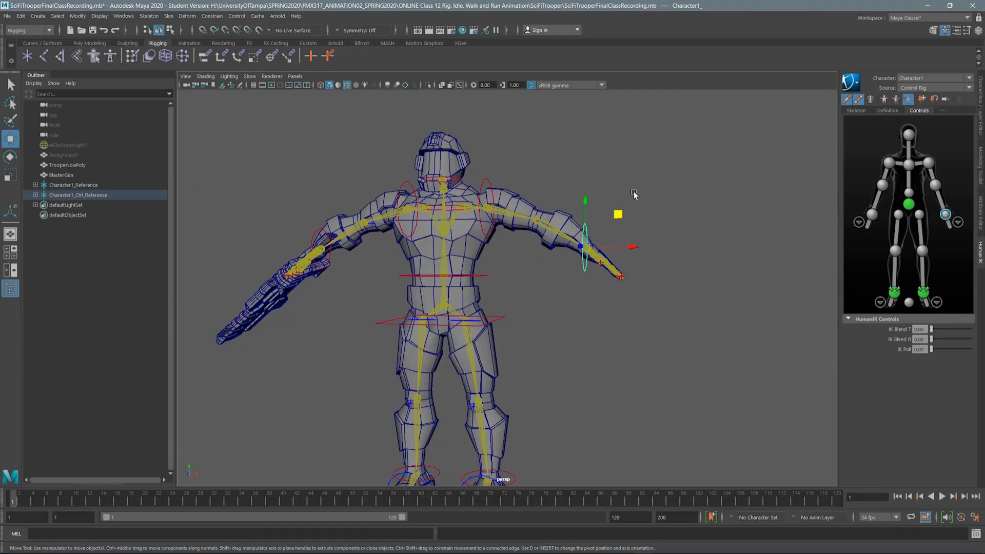
# Check the character's source options and the left wrist's IK blend and pull settings, and clear the selection.
pyautogui.click(896, 99)
pyautogui.keyDown('alt'); pyautogui.moveTo(608, 217); pyautogui.dragTo(595, 196, button='middle'); pyautogui.keyUp('alt')
pyautogui.scroll(5, 606, 231)
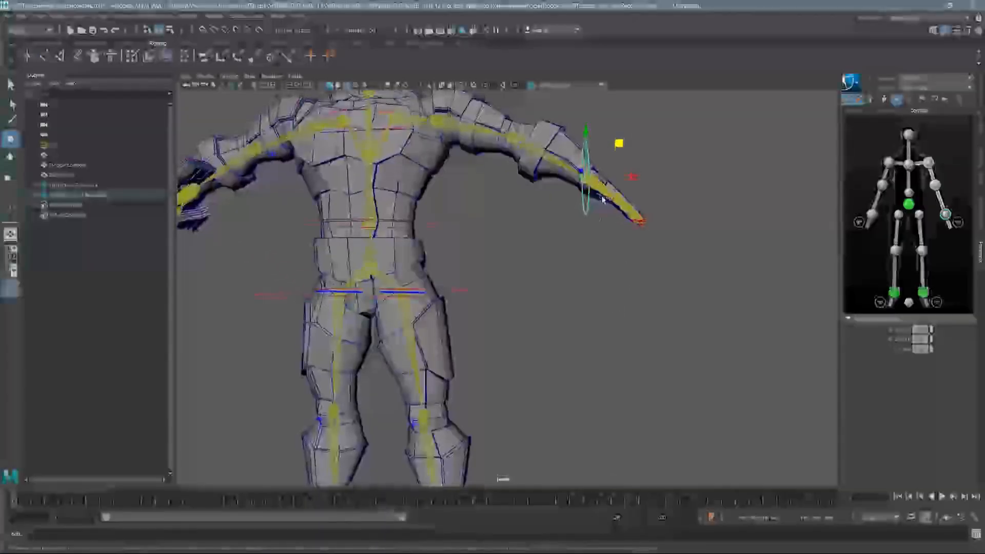
pyautogui.scroll(-2, 605, 231)
pyautogui.click(924, 88)
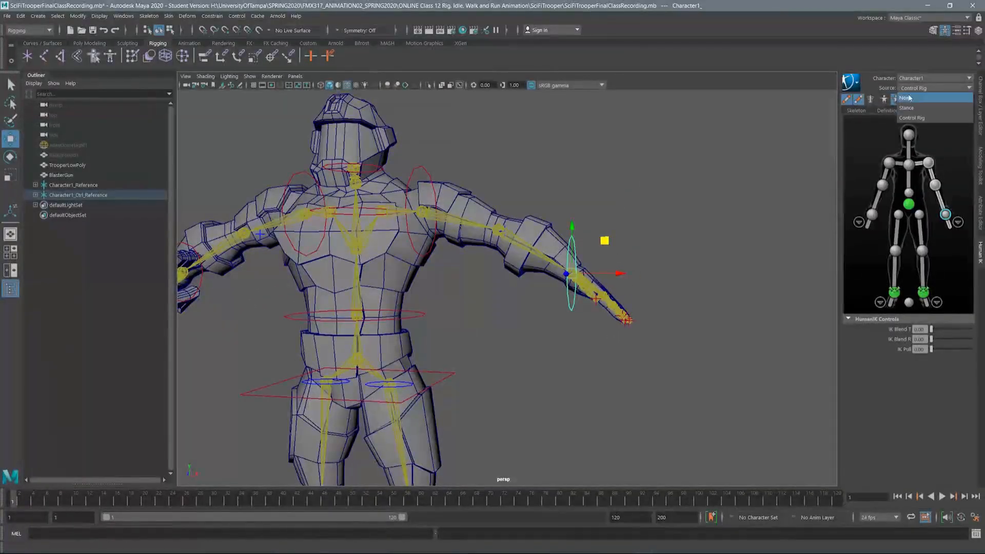
pyautogui.click(870, 62)
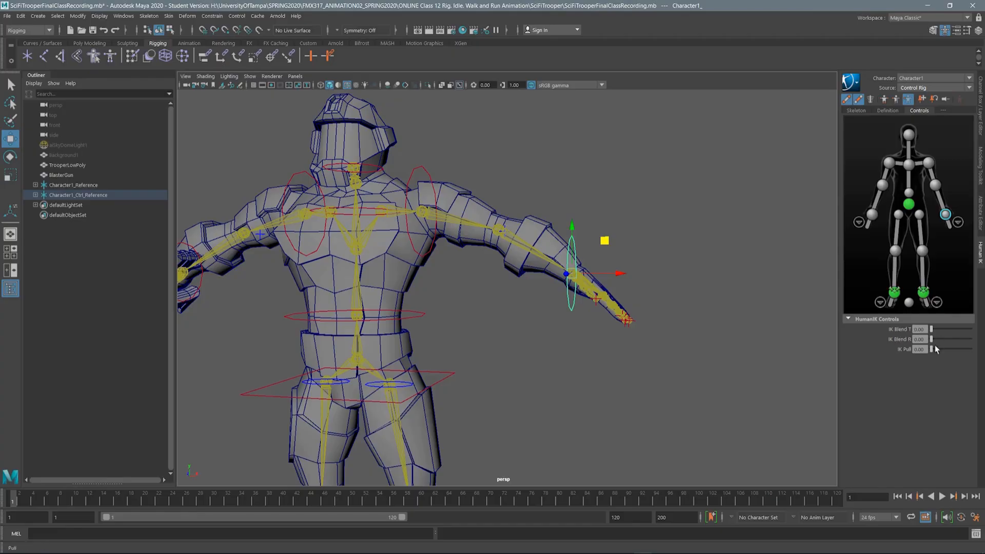
pyautogui.moveTo(933, 342)
pyautogui.mouseDown()
pyautogui.moveTo(959, 340)
pyautogui.moveTo(931, 340)
pyautogui.mouseUp()
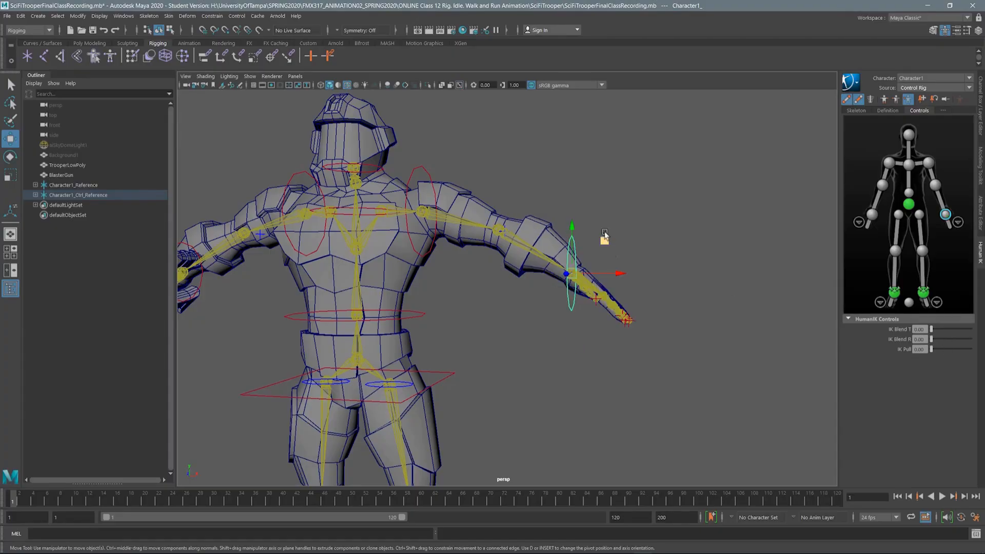
pyautogui.click(626, 210)
pyautogui.keyDown('alt'); pyautogui.moveTo(508, 279); pyautogui.dragTo(388, 293, button='right'); pyautogui.keyUp('alt')
pyautogui.keyDown('alt'); pyautogui.moveTo(397, 291); pyautogui.dragTo(510, 218, button='middle'); pyautogui.keyUp('alt')
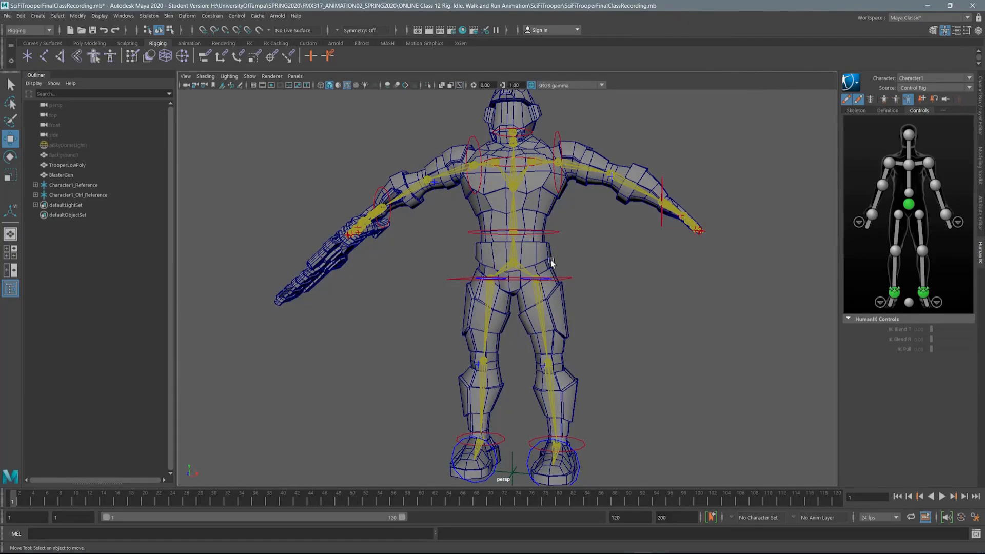
pyautogui.keyDown('alt'); pyautogui.moveTo(535, 280); pyautogui.dragTo(509, 285, button='middle'); pyautogui.keyUp('alt')
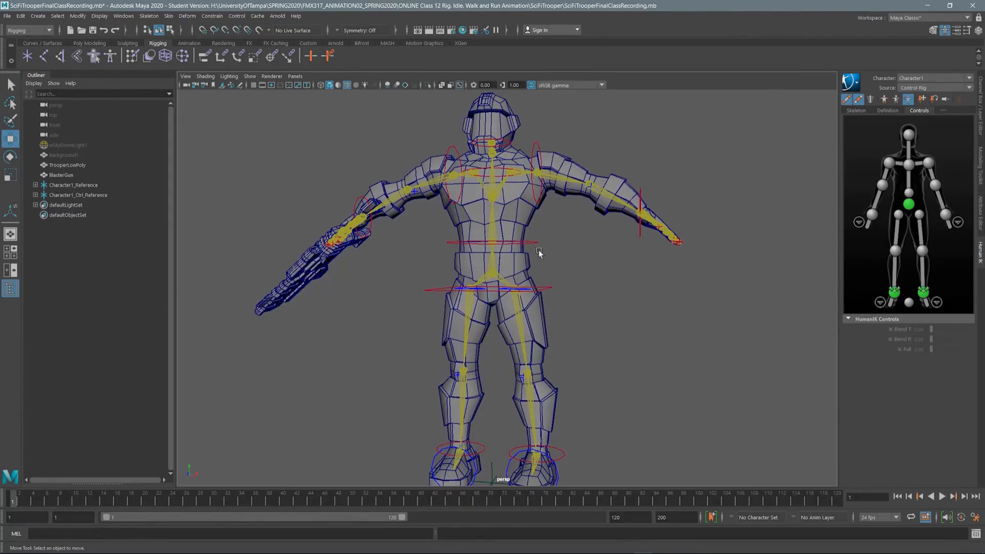
pyautogui.keyDown('alt'); pyautogui.moveTo(499, 207); pyautogui.dragTo(484, 175); pyautogui.keyUp('alt')
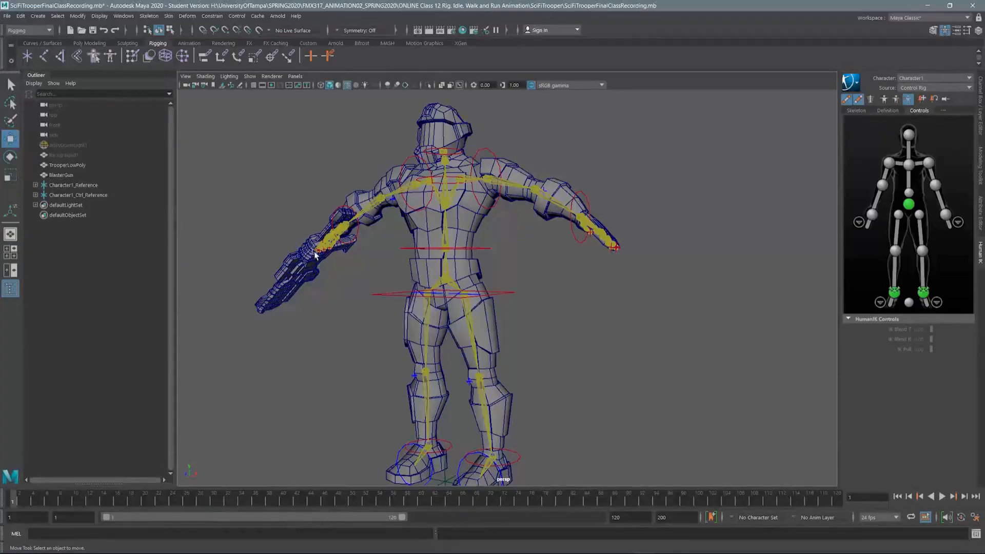
pyautogui.press('q')
pyautogui.press('Return')
pyautogui.press('w')
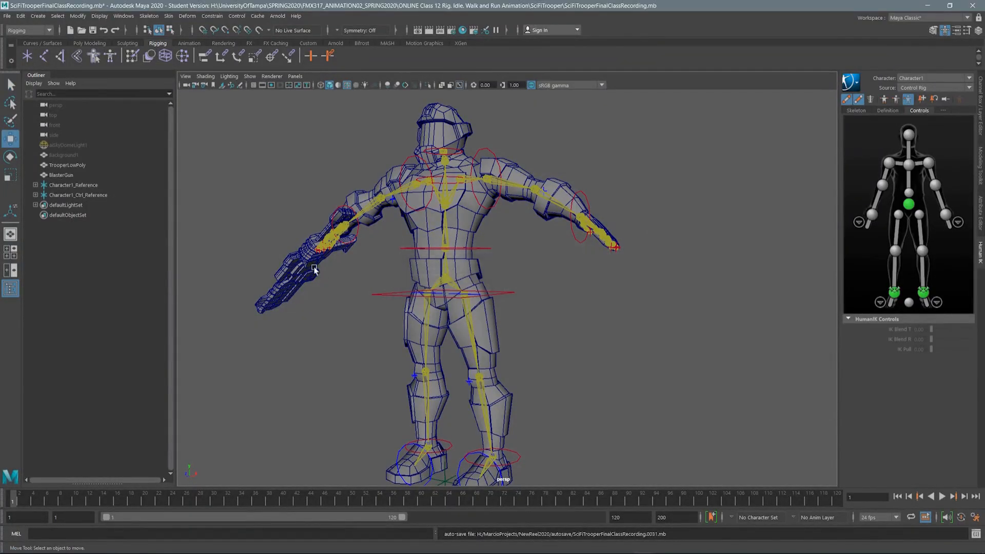
# Select the right wrist control, activate Full Body mode, and try raising the wrist before undoing the move.
pyautogui.keyDown('alt'); pyautogui.moveTo(450, 211); pyautogui.dragTo(460, 229, button='middle'); pyautogui.keyUp('alt')
pyautogui.click(367, 246)
pyautogui.keyDown('alt'); pyautogui.moveTo(421, 193); pyautogui.dragTo(440, 193); pyautogui.keyUp('alt')
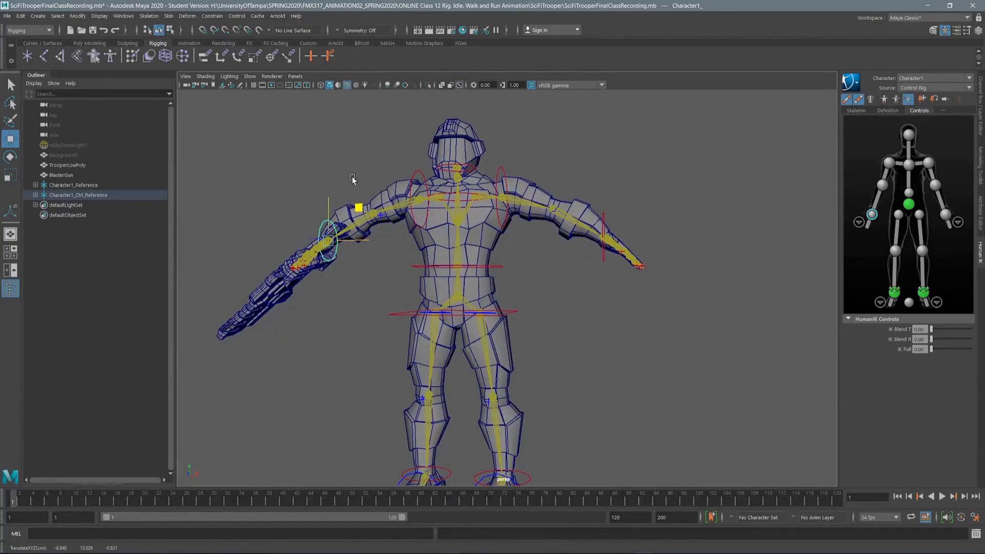
pyautogui.click(883, 99)
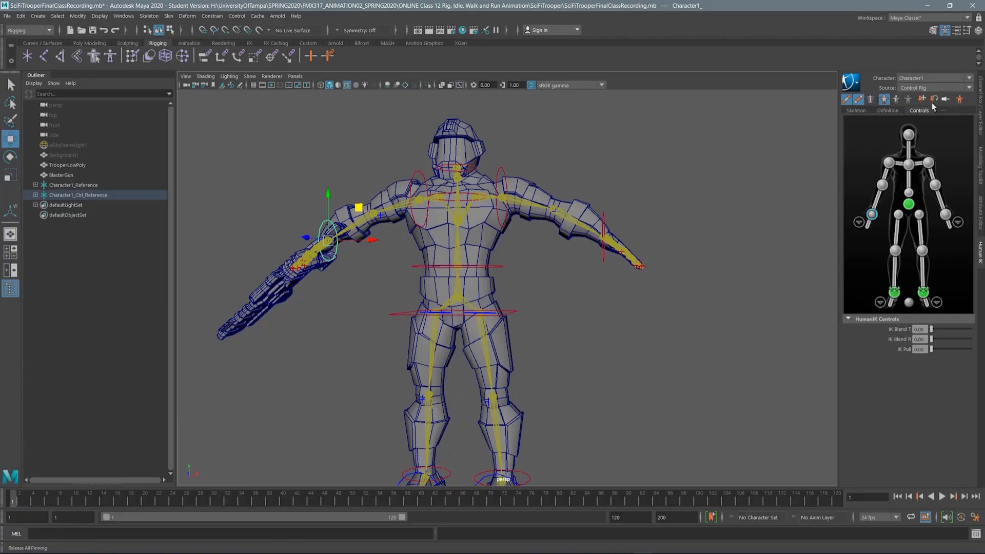
pyautogui.moveTo(358, 207); pyautogui.dragTo(352, 177)
pyautogui.hotkey('ctrl', 'z')
pyautogui.hotkey('ctrl', 'z')
# Select the left hand joint together with its whole hierarchy of finger joints.
pyautogui.keyDown('alt'); pyautogui.moveTo(597, 195); pyautogui.dragTo(518, 231); pyautogui.keyUp('alt')
pyautogui.keyDown('alt'); pyautogui.moveTo(502, 262); pyautogui.dragTo(546, 282, button='right'); pyautogui.keyUp('alt')
pyautogui.keyDown('alt'); pyautogui.moveTo(554, 210); pyautogui.dragTo(540, 283, button='middle'); pyautogui.keyUp('alt')
pyautogui.keyDown('alt'); pyautogui.moveTo(539, 283); pyautogui.dragTo(561, 347, button='right'); pyautogui.keyUp('alt')
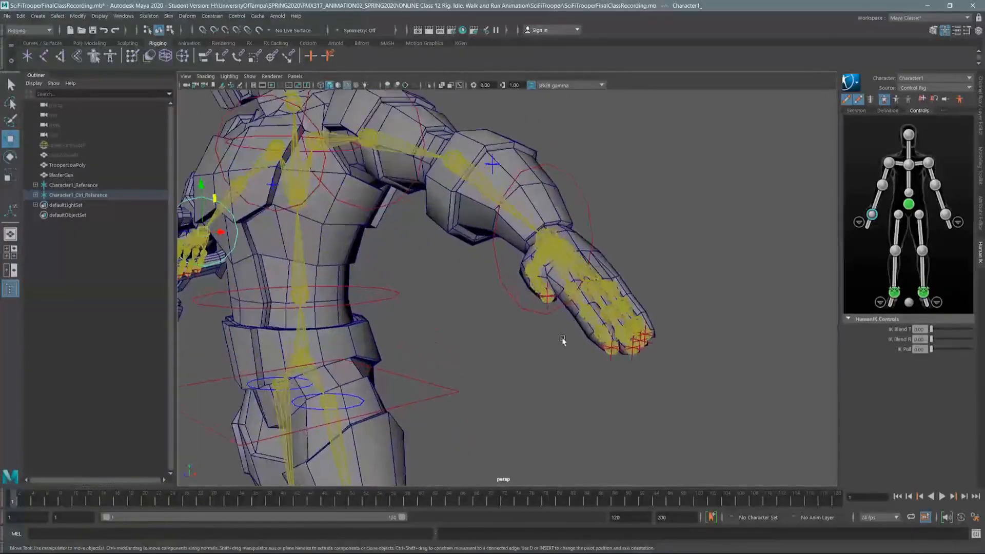
pyautogui.moveTo(552, 225)
pyautogui.keyDown('alt'); pyautogui.mouseDown()
pyautogui.moveTo(527, 227)
pyautogui.moveTo(564, 216)
pyautogui.moveTo(566, 234)
pyautogui.mouseUp(); pyautogui.keyUp('alt')
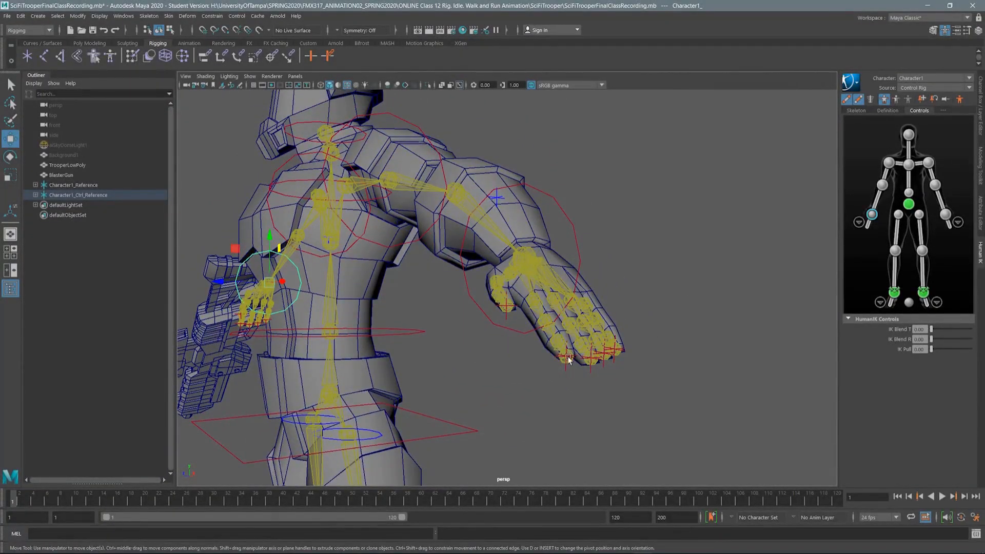
pyautogui.keyDown('alt'); pyautogui.moveTo(562, 306); pyautogui.dragTo(570, 284); pyautogui.keyUp('alt')
pyautogui.keyDown('alt'); pyautogui.moveTo(566, 202); pyautogui.dragTo(578, 313, button='right'); pyautogui.keyUp('alt')
pyautogui.keyDown('alt'); pyautogui.moveTo(574, 218); pyautogui.dragTo(533, 253); pyautogui.keyUp('alt')
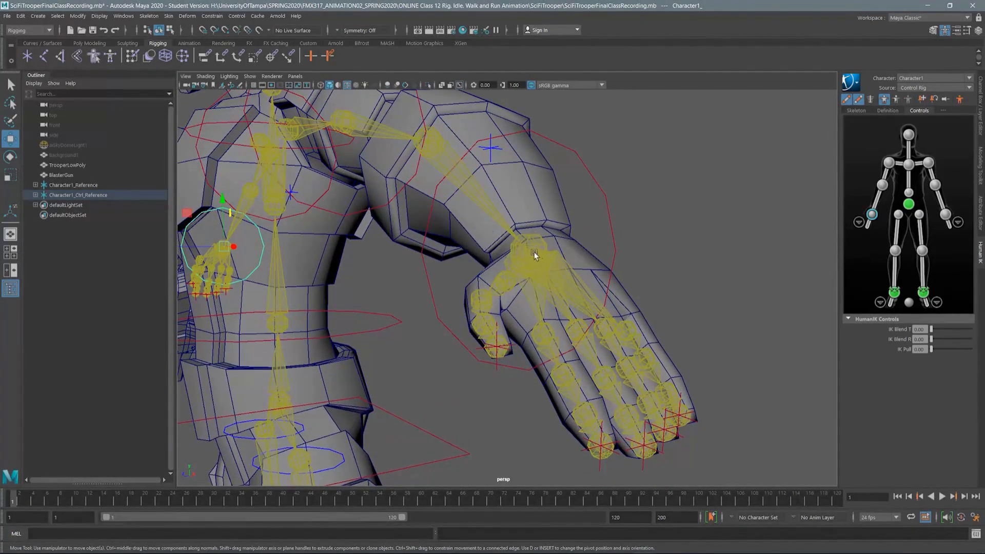
pyautogui.click(539, 255)
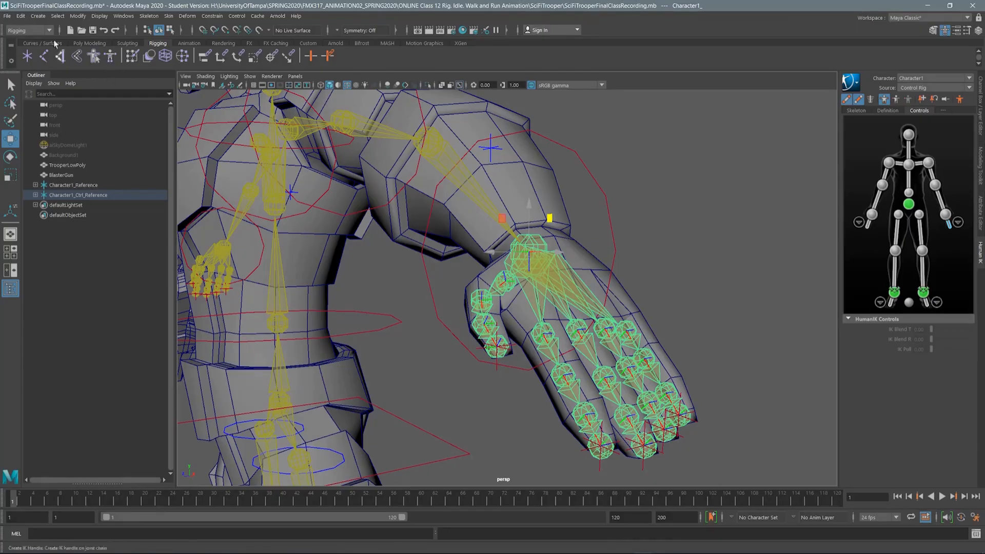
pyautogui.click(58, 16)
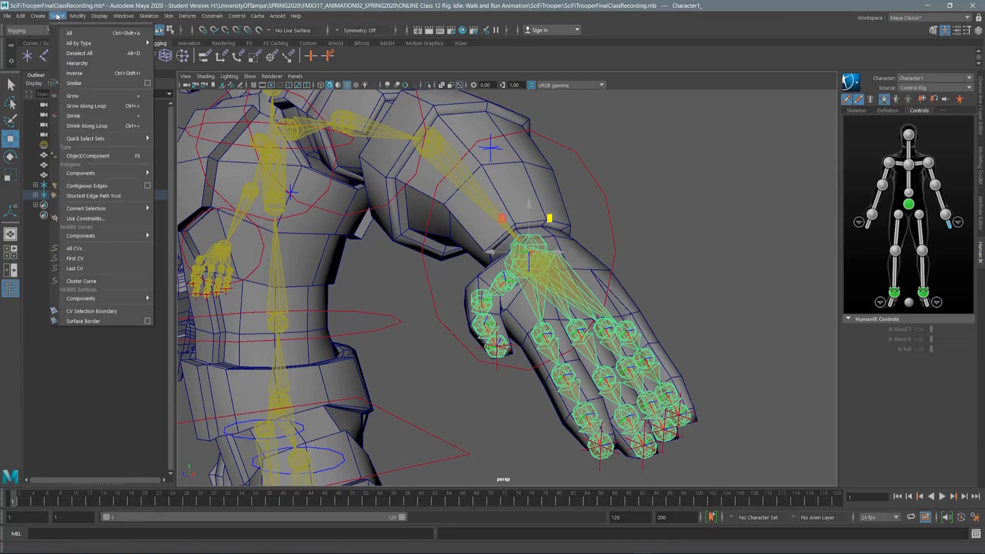
pyautogui.click(81, 63)
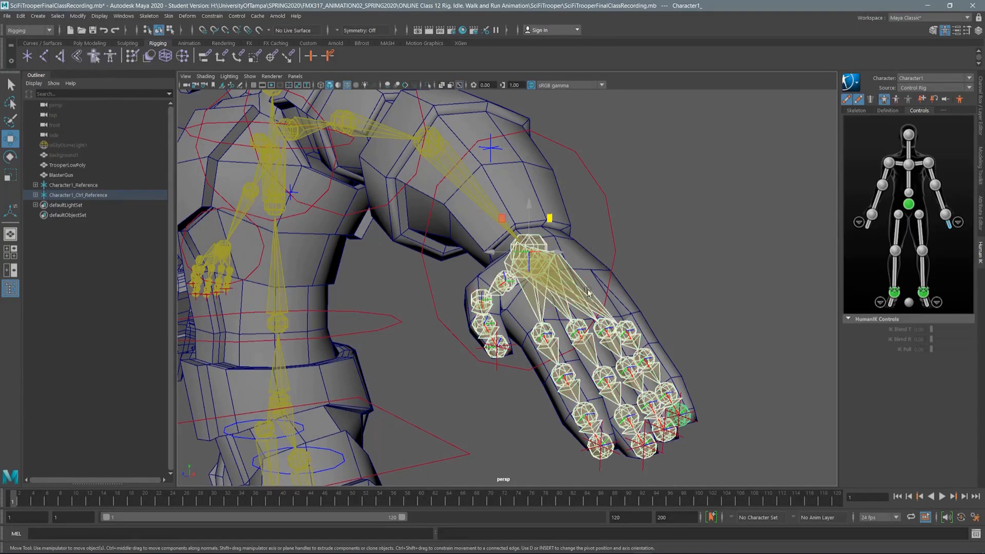
# Try rotating the left hand and all its finger joints together by about 29 degrees, and undo the rotation.
pyautogui.scroll(3, 586, 260)
pyautogui.scroll(-5, 569, 226)
pyautogui.keyDown('alt'); pyautogui.moveTo(569, 226); pyautogui.dragTo(522, 263); pyautogui.keyUp('alt')
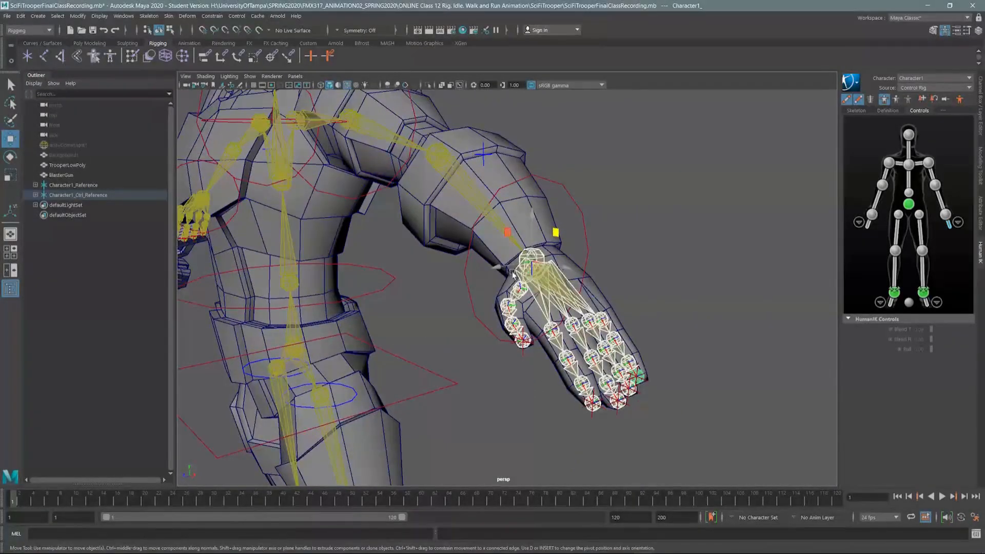
pyautogui.press('r')
pyautogui.press('e')
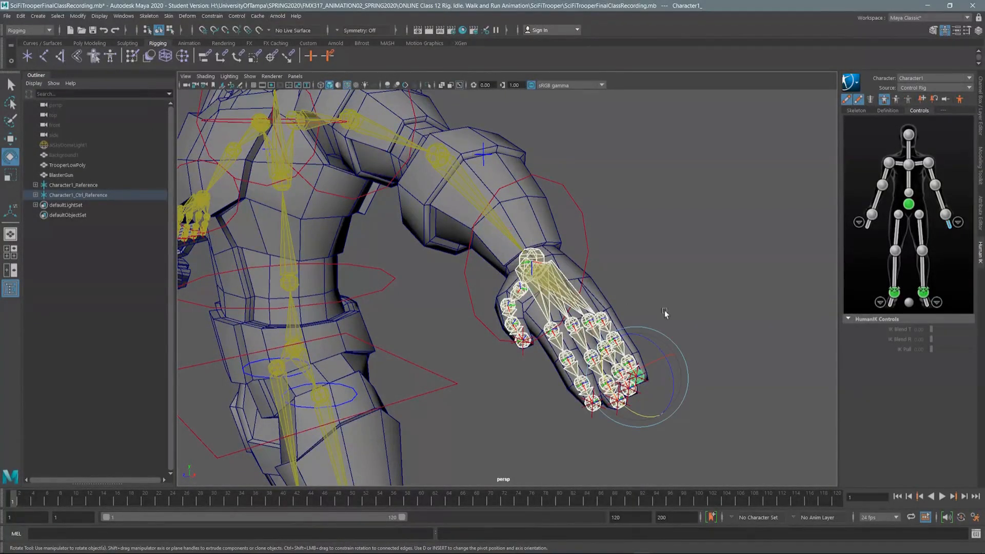
pyautogui.moveTo(660, 349)
pyautogui.mouseDown()
pyautogui.moveTo(663, 389)
pyautogui.moveTo(666, 364)
pyautogui.mouseUp()
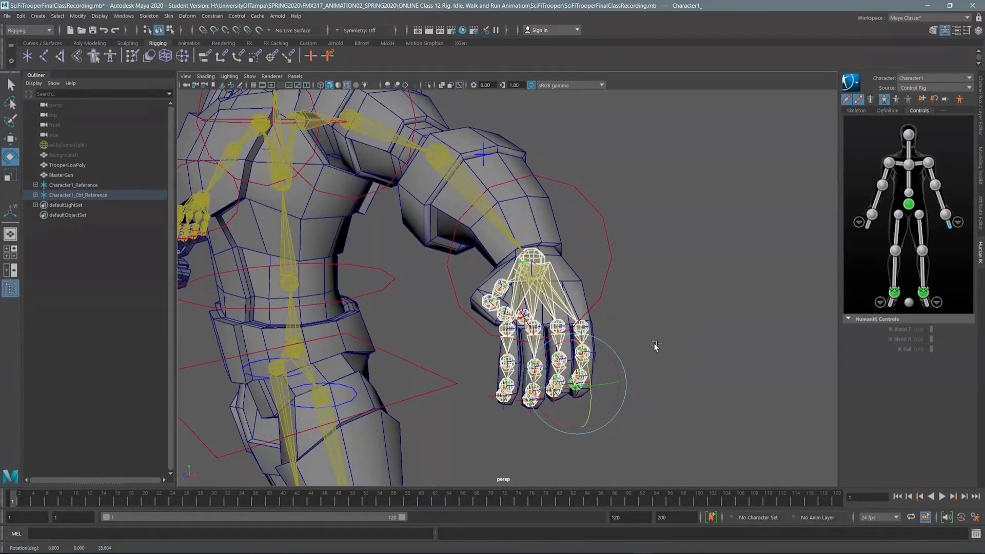
pyautogui.hotkey('ctrl', 'z')
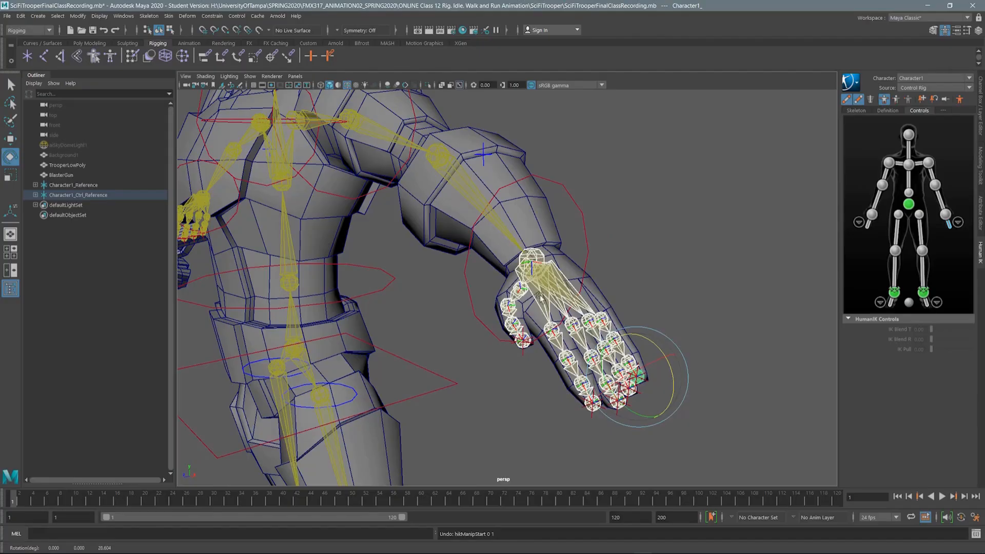
# Remove the left hand joint from the selection and rotate the remaining finger joints to curl the hand into a fist.
pyautogui.keyDown('alt'); pyautogui.moveTo(557, 277); pyautogui.dragTo(508, 248); pyautogui.keyUp('alt')
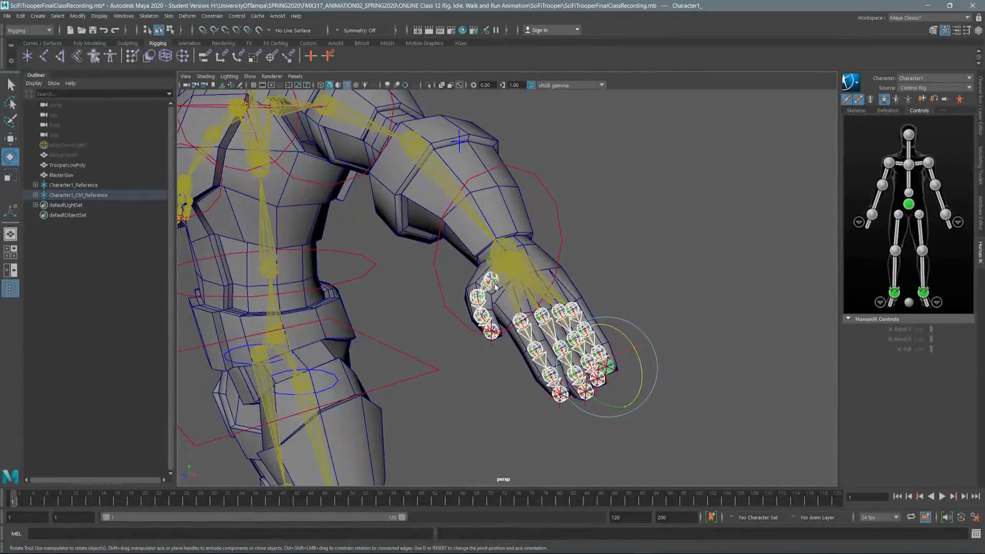
pyautogui.moveTo(626, 336); pyautogui.dragTo(638, 385)
pyautogui.keyDown('alt'); pyautogui.moveTo(539, 278); pyautogui.dragTo(490, 243); pyautogui.keyUp('alt')
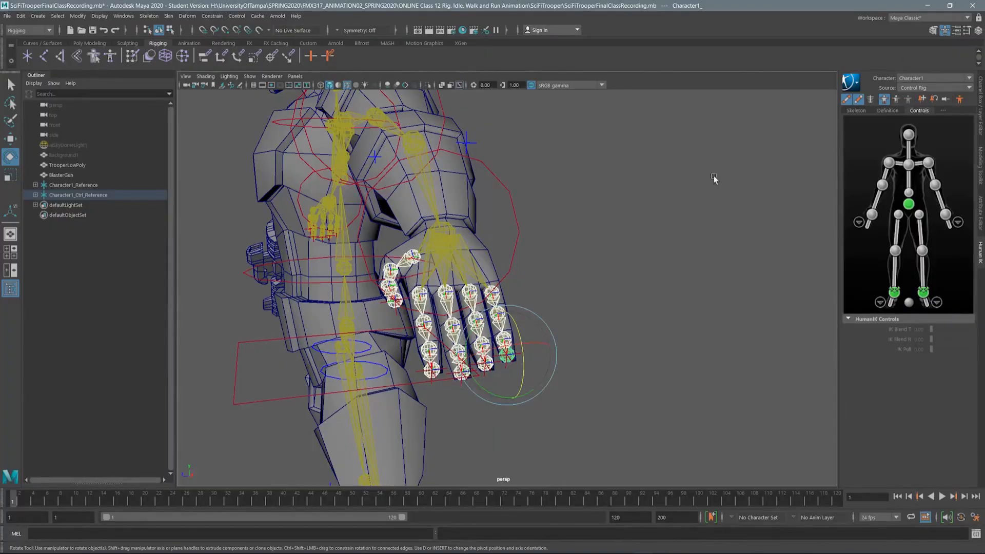
pyautogui.keyDown('alt'); pyautogui.moveTo(431, 241); pyautogui.dragTo(497, 167); pyautogui.keyUp('alt')
pyautogui.keyDown('alt'); pyautogui.moveTo(497, 167); pyautogui.dragTo(501, 323, button='right'); pyautogui.keyUp('alt')
pyautogui.keyDown('alt'); pyautogui.moveTo(472, 225); pyautogui.dragTo(468, 215); pyautogui.keyUp('alt')
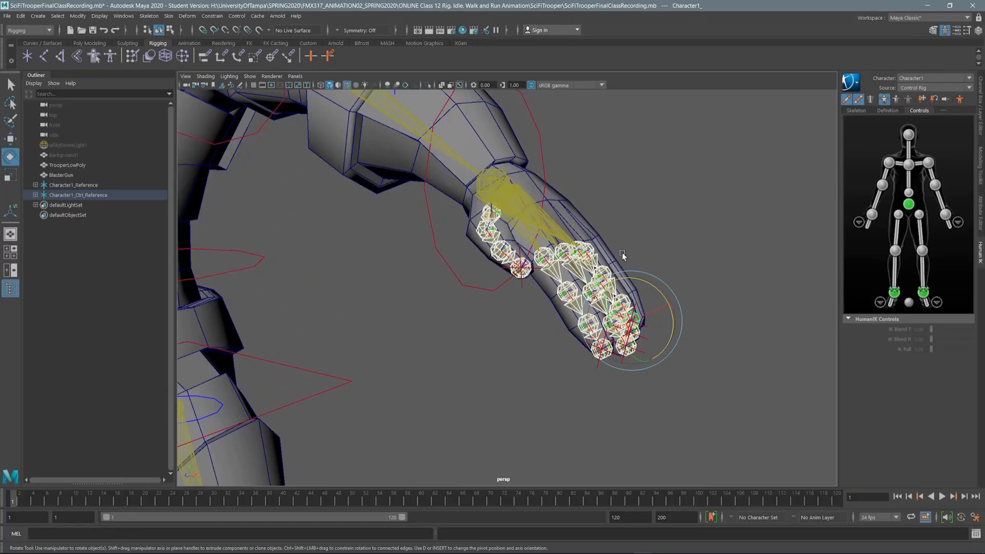
pyautogui.moveTo(661, 294); pyautogui.dragTo(652, 340)
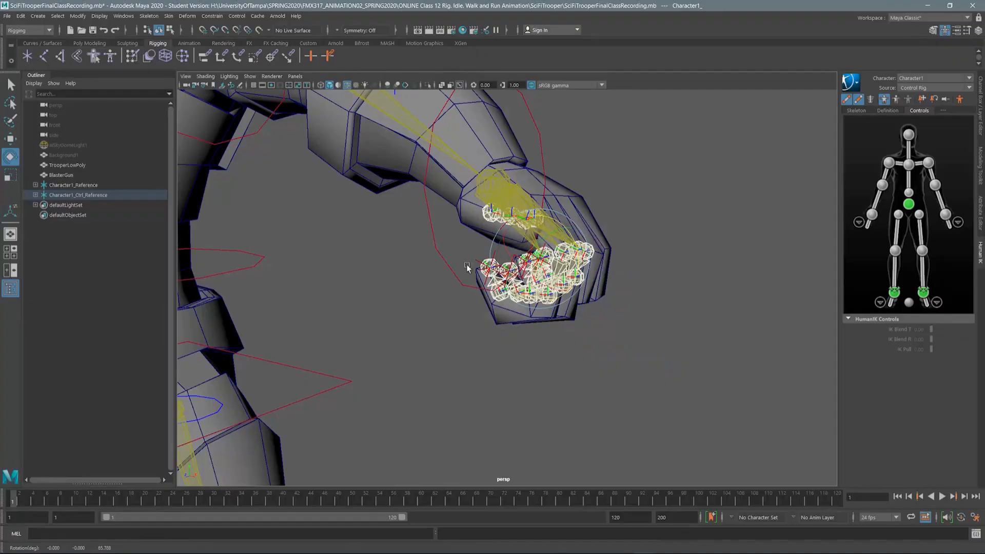
# Select the left thumb's base joint, try rotating it and undo that, and return the character to its stance pose.
pyautogui.click(488, 218)
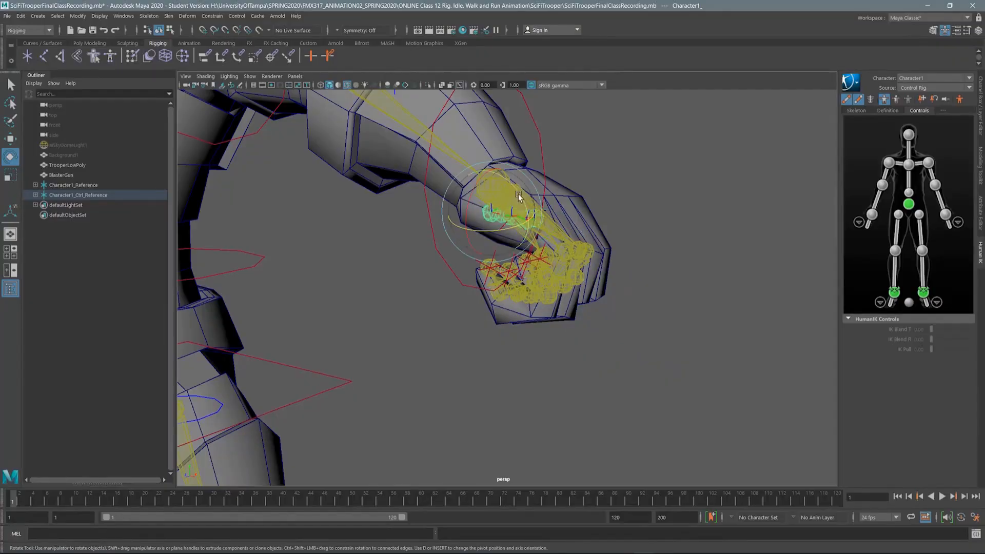
pyautogui.moveTo(522, 199); pyautogui.dragTo(582, 183)
pyautogui.hotkey('ctrl', 'z')
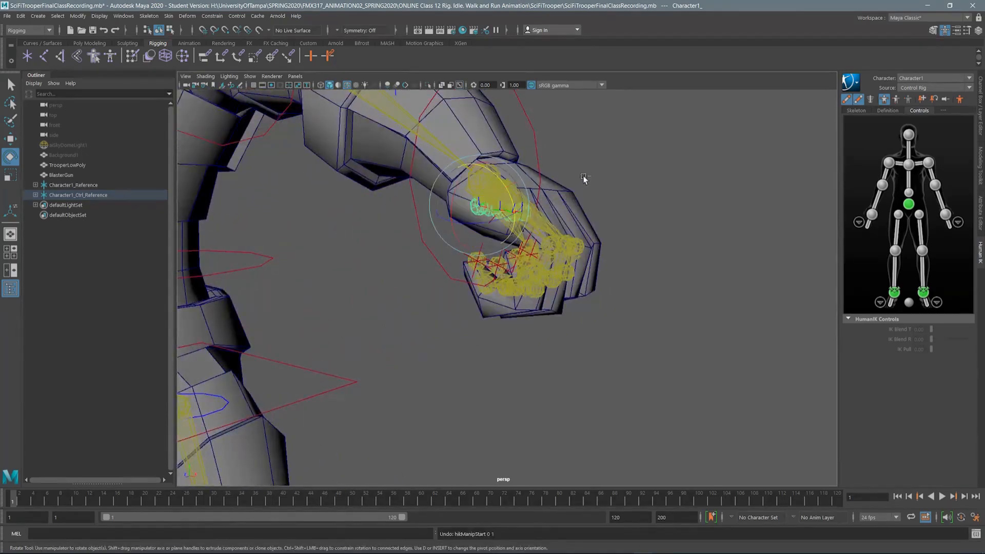
pyautogui.click(961, 103)
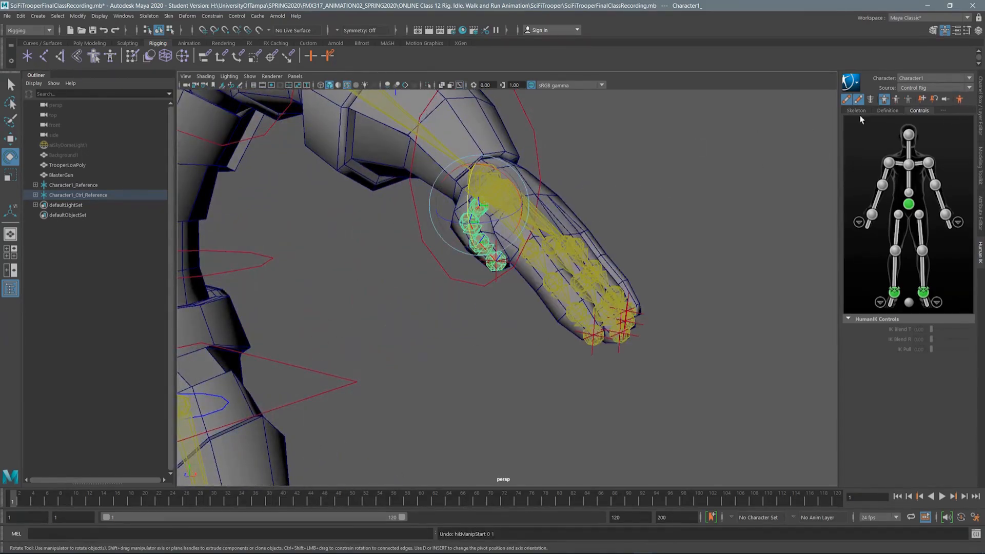
# Select the blaster gun mesh and examine its placement against the trooper's right hand from behind.
pyautogui.scroll(1, 567, 169)
pyautogui.scroll(-8, 568, 169)
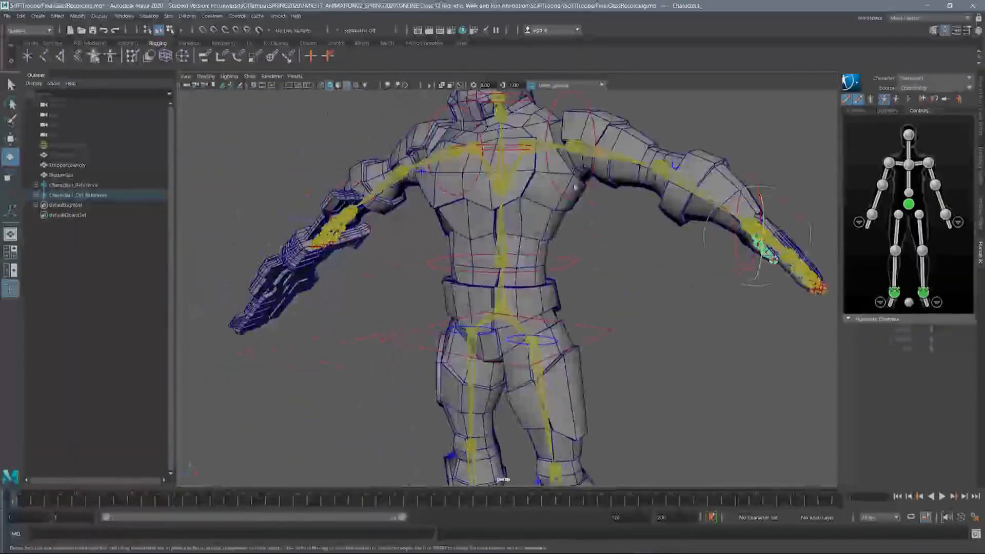
pyautogui.click(11, 84)
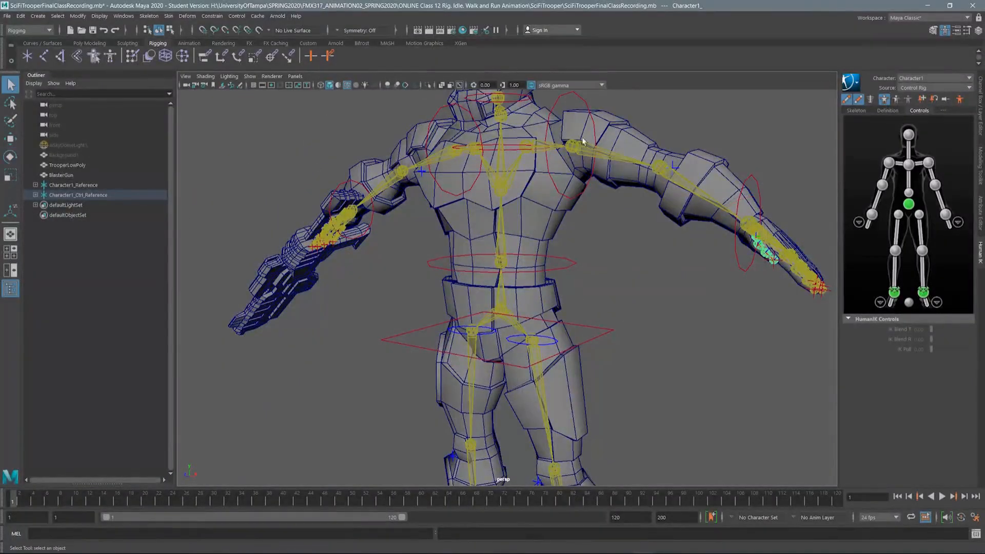
pyautogui.scroll(-5, 448, 201)
pyautogui.moveTo(448, 201)
pyautogui.keyDown('alt'); pyautogui.mouseDown()
pyautogui.moveTo(560, 227)
pyautogui.moveTo(462, 212)
pyautogui.mouseUp(); pyautogui.keyUp('alt')
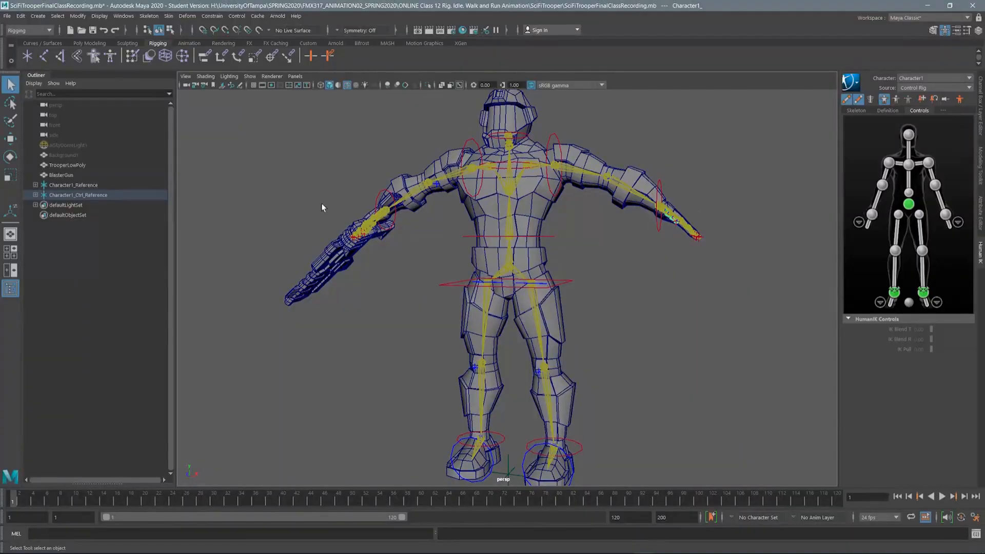
pyautogui.keyDown('alt'); pyautogui.moveTo(366, 200); pyautogui.dragTo(338, 246); pyautogui.keyUp('alt')
pyautogui.click(319, 261)
pyautogui.press('w')
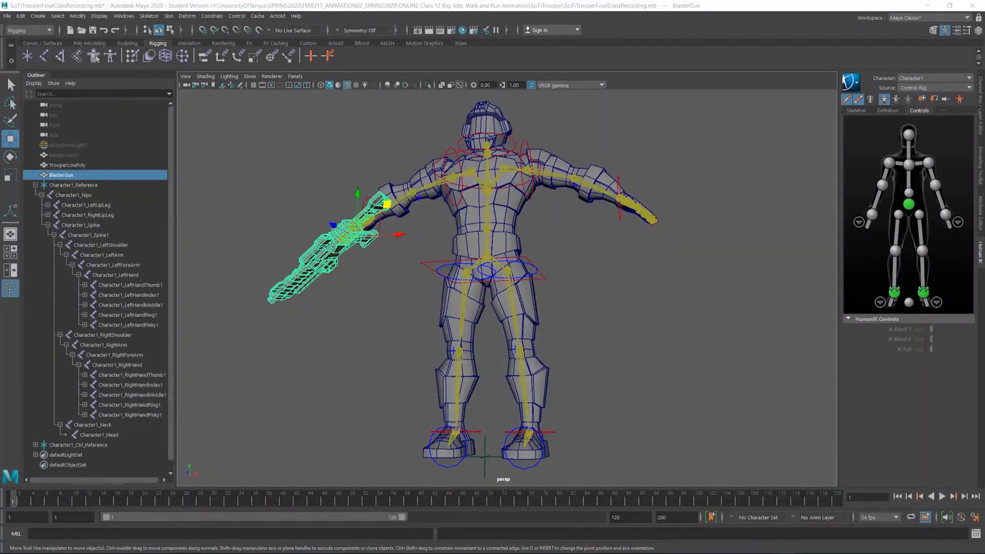
pyautogui.keyDown('alt'); pyautogui.moveTo(381, 158); pyautogui.dragTo(472, 151); pyautogui.keyUp('alt')
pyautogui.keyDown('alt'); pyautogui.moveTo(430, 195); pyautogui.dragTo(403, 242); pyautogui.keyUp('alt')
pyautogui.scroll(3, 428, 218)
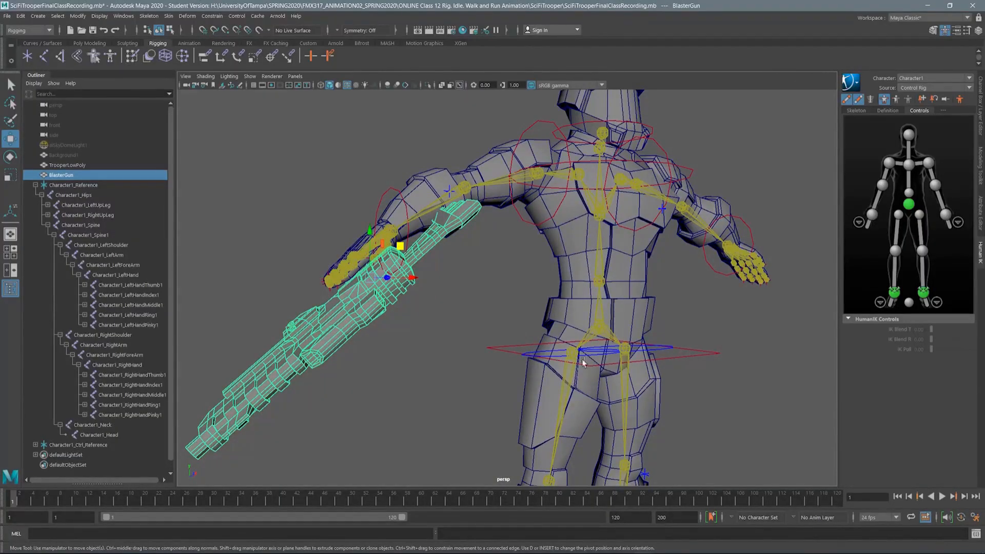
pyautogui.keyDown('alt'); pyautogui.moveTo(418, 201); pyautogui.dragTo(480, 215); pyautogui.keyUp('alt')
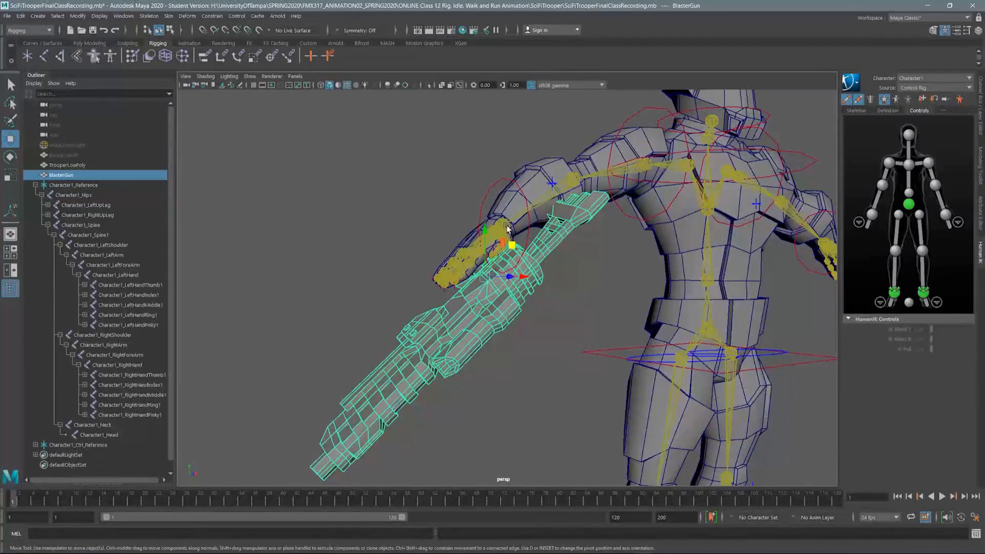
pyautogui.keyDown('alt'); pyautogui.moveTo(613, 120); pyautogui.dragTo(433, 192); pyautogui.keyUp('alt')
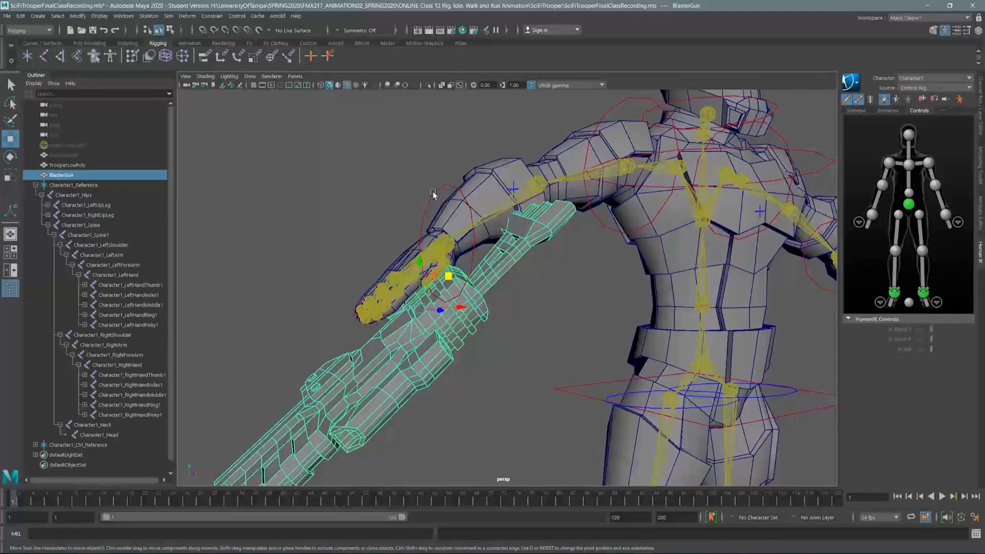
# Select the skeleton's right hand joint together with the blaster gun mesh, and accept the student version save notice.
pyautogui.click(440, 244)
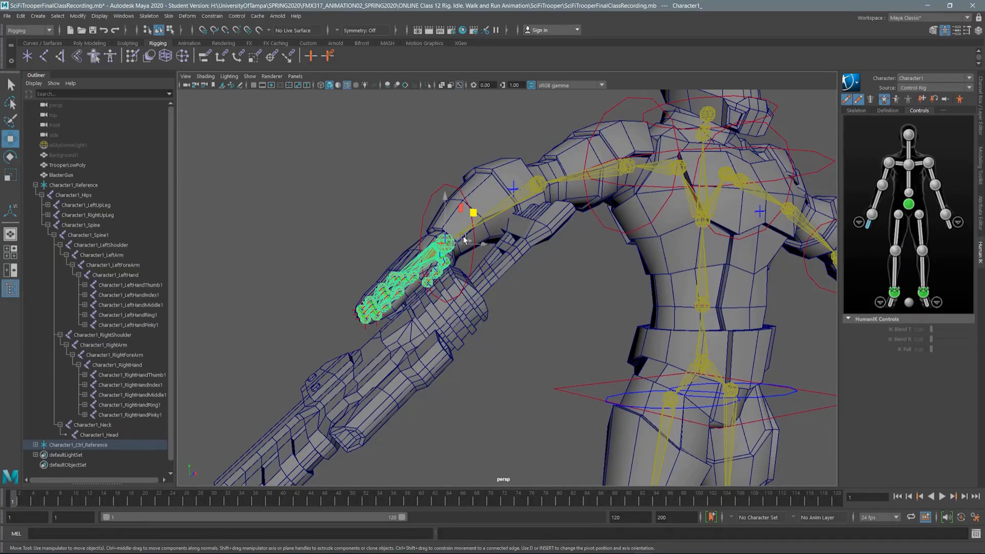
pyautogui.click(36, 185)
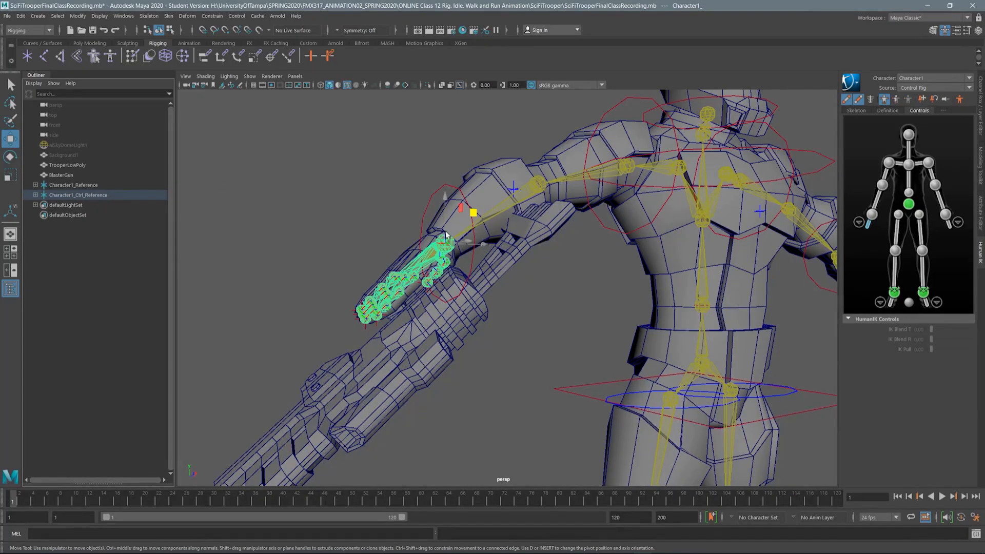
pyautogui.click(63, 185)
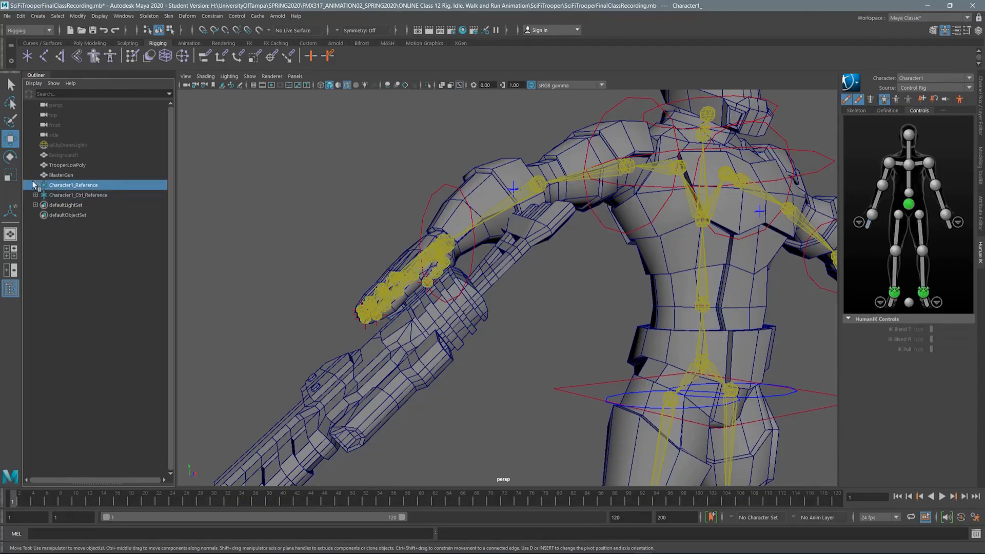
pyautogui.click(36, 185)
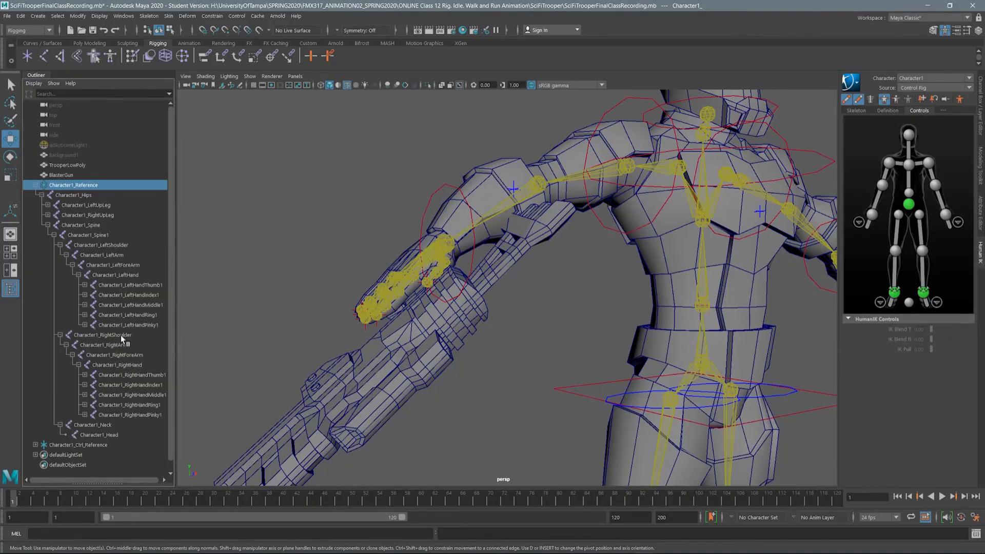
pyautogui.click(117, 365)
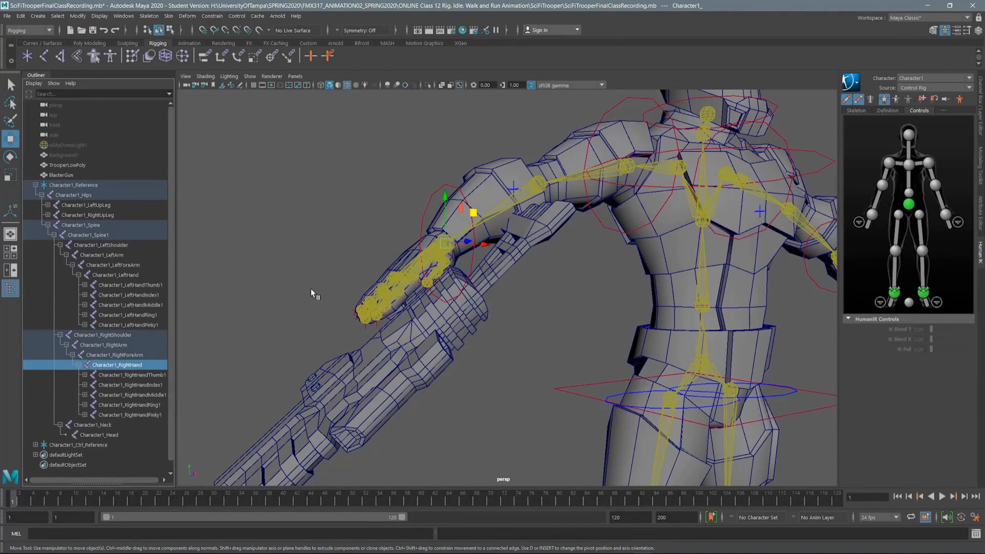
pyautogui.keyDown('ctrl'); pyautogui.click(76, 175); pyautogui.keyUp('ctrl')
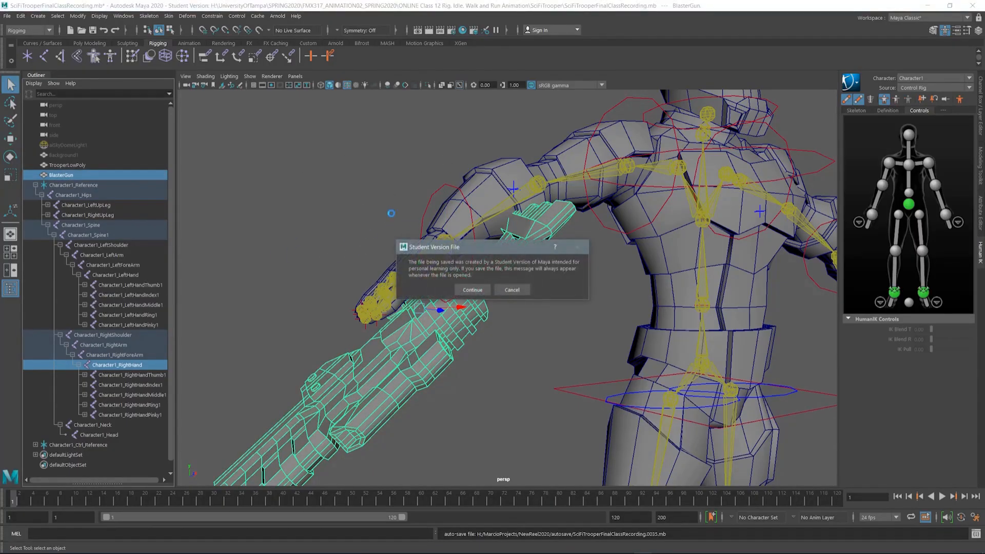
pyautogui.click(473, 290)
pyautogui.press('w')
# Open the Bind Skin options and set Bind to to Selected joints and Bind method to Closest distance.
pyautogui.click(171, 17)
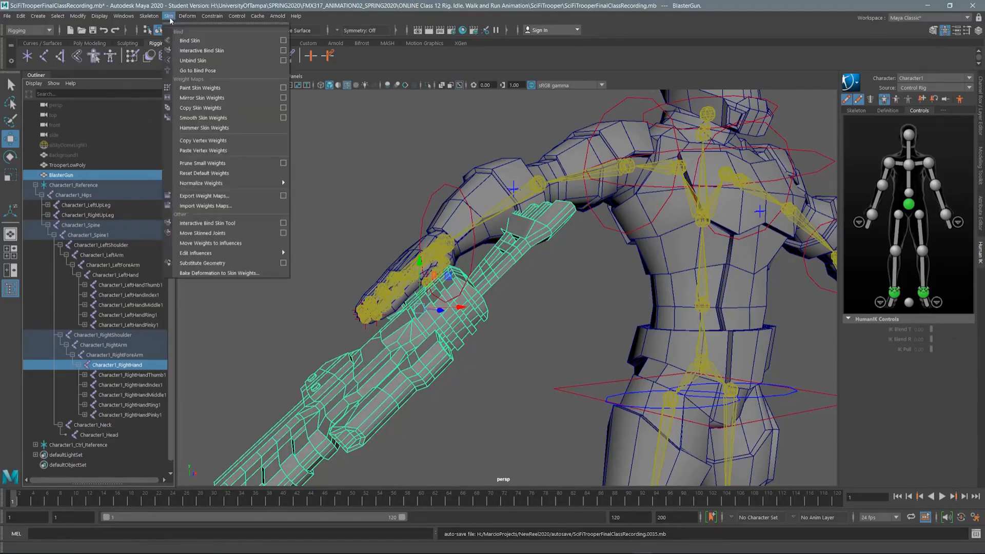
pyautogui.click(282, 41)
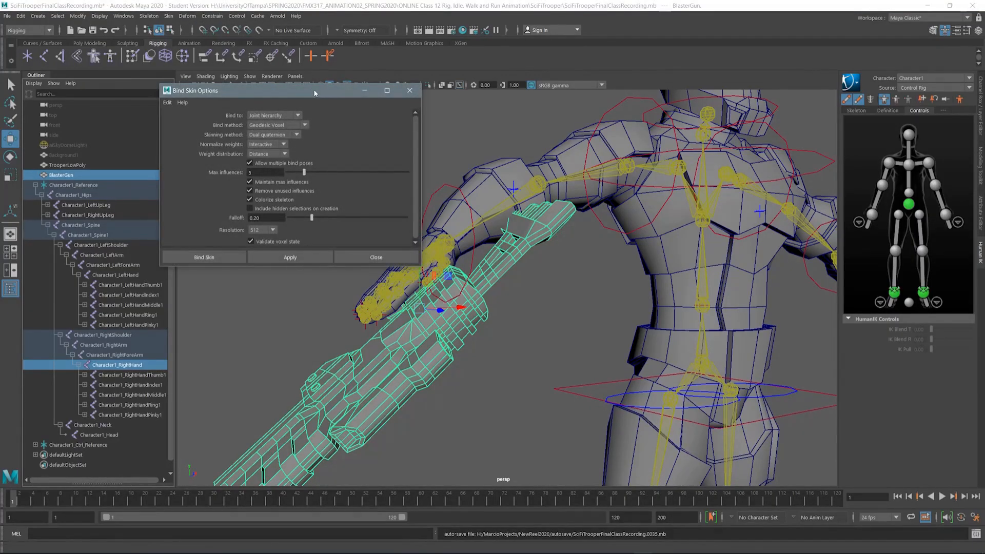
pyautogui.moveTo(306, 90); pyautogui.dragTo(350, 88)
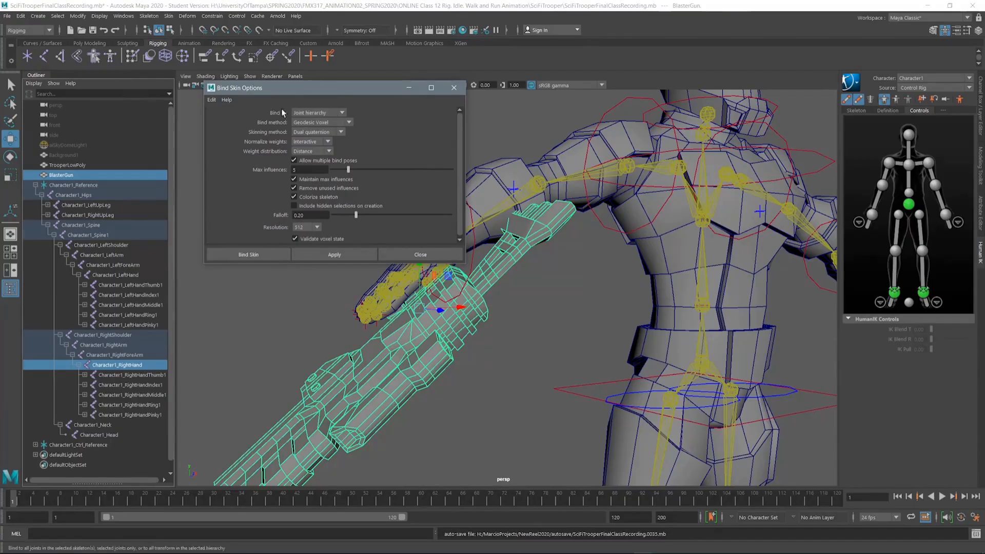
pyautogui.click(330, 112)
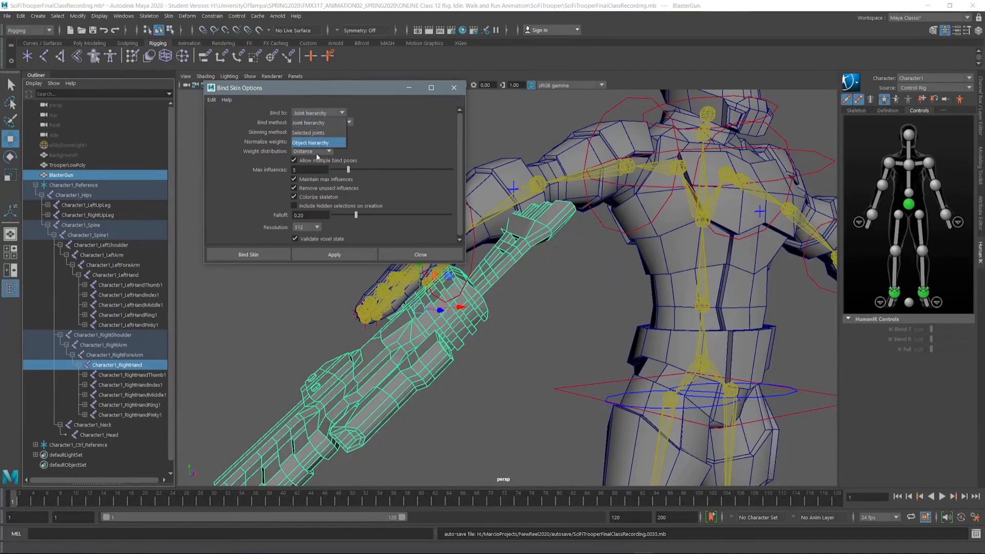
pyautogui.click(321, 134)
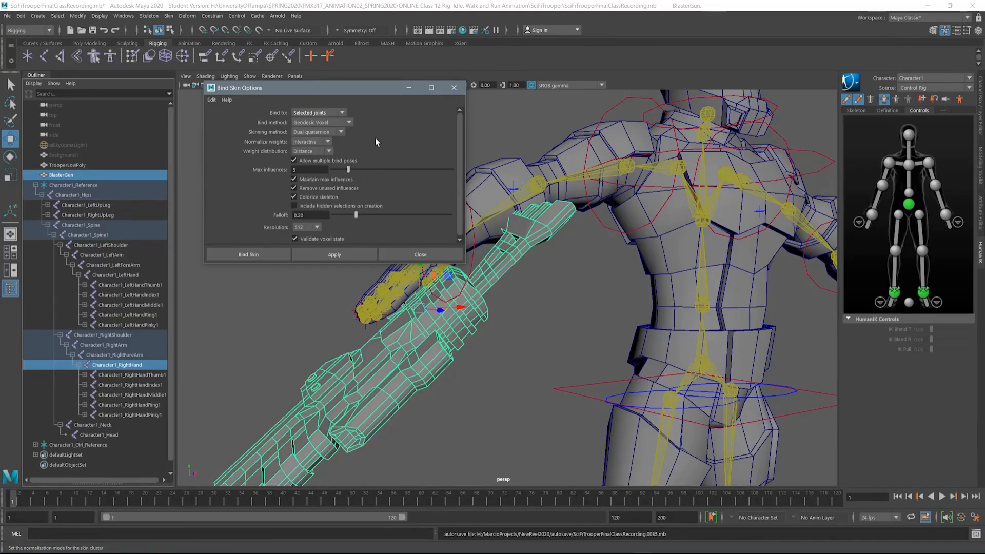
pyautogui.click(306, 123)
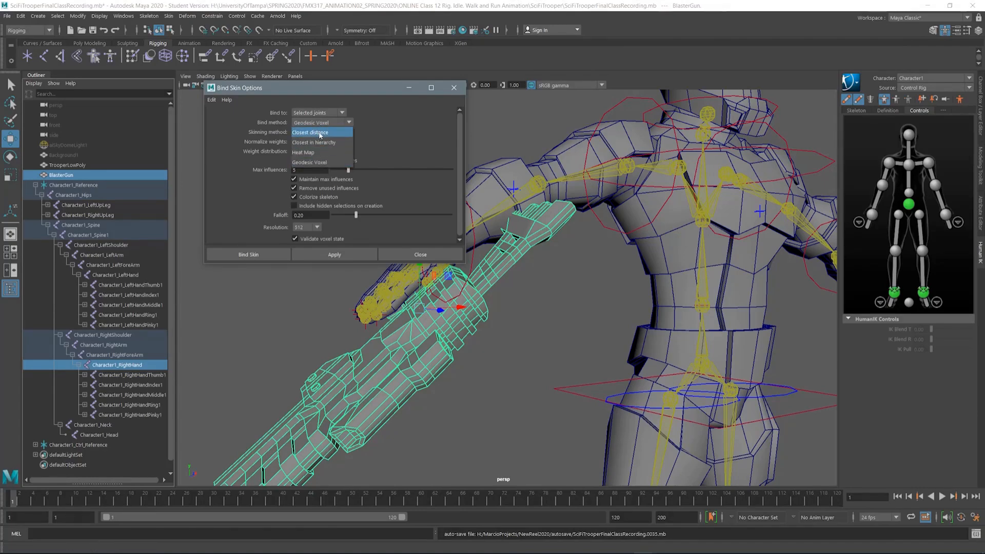
pyautogui.click(320, 132)
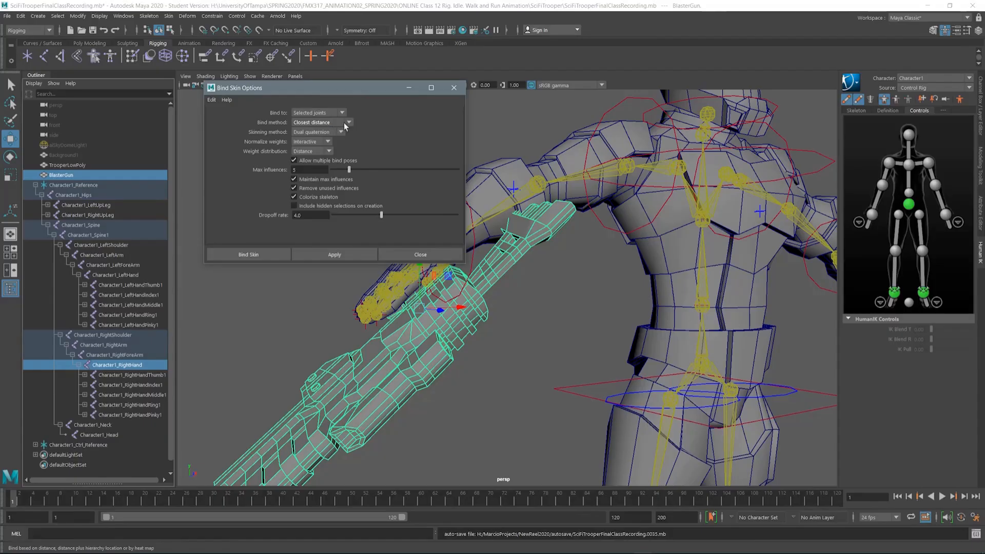
# Set the bind's max influences to 1 and bind the blaster gun to the right hand joint.
pyautogui.moveTo(362, 87); pyautogui.dragTo(353, 99)
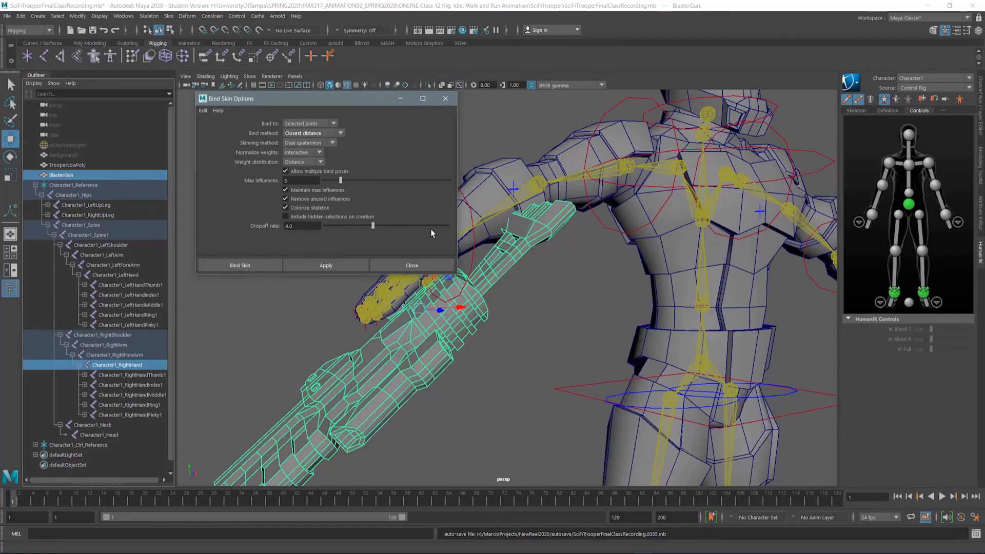
pyautogui.click(298, 181)
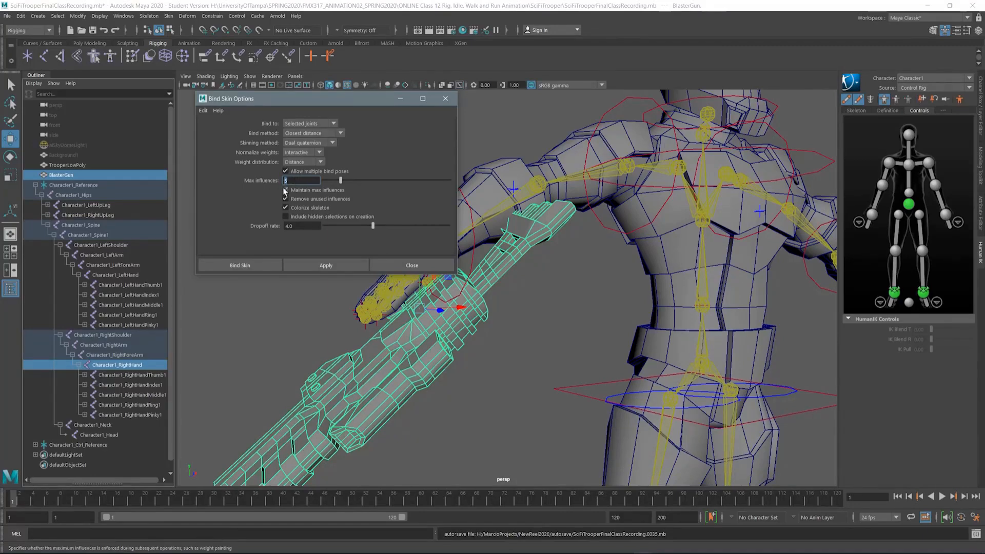
pyautogui.write('1')
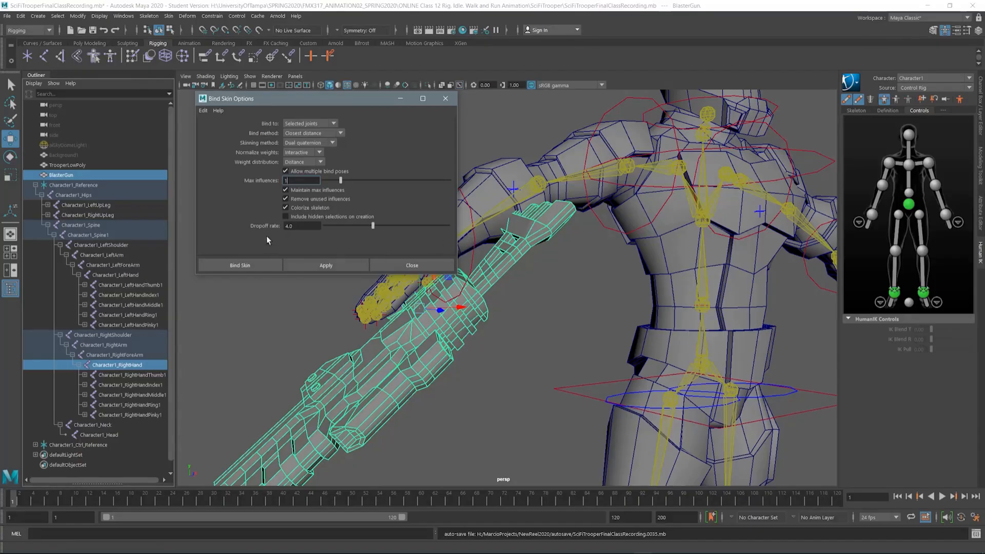
pyautogui.moveTo(329, 99); pyautogui.dragTo(281, 93)
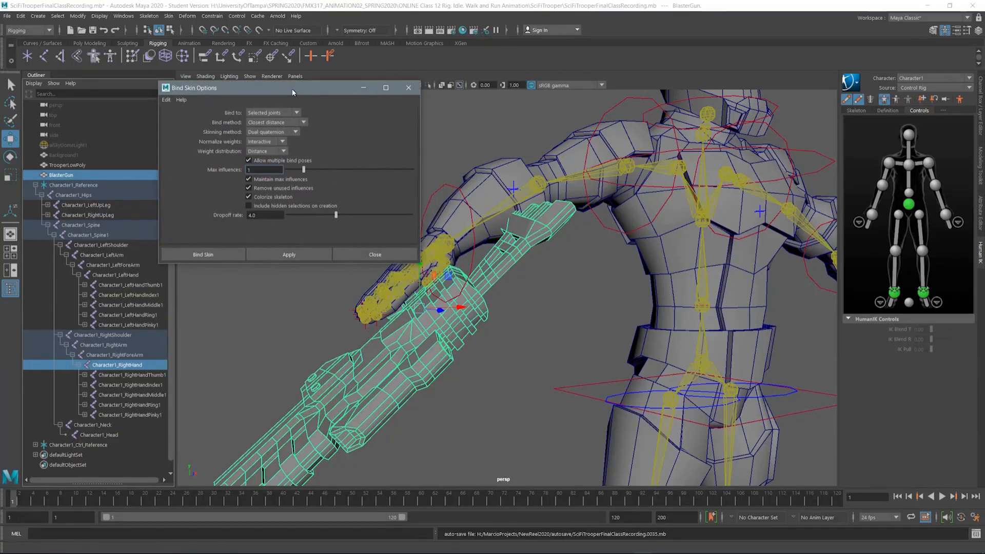
pyautogui.click(191, 256)
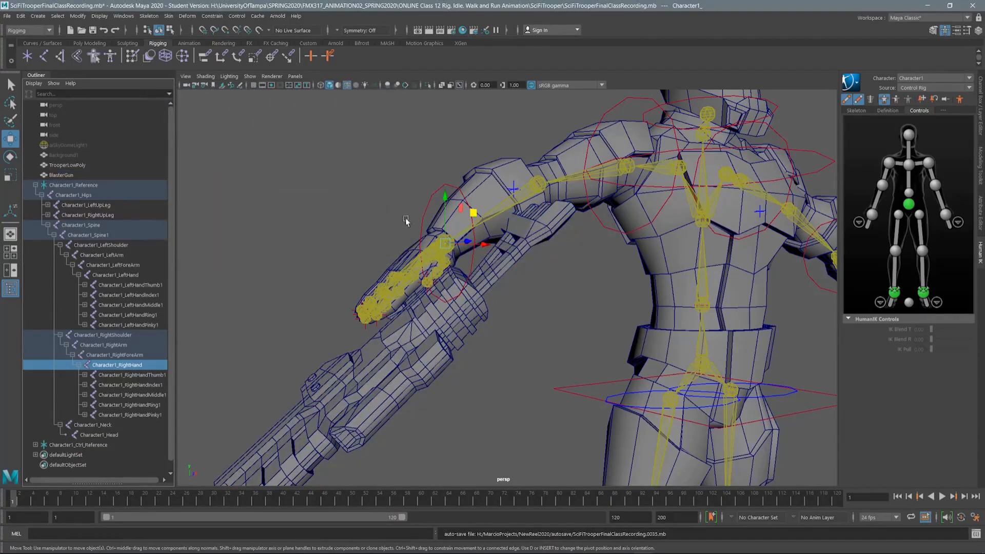
# Test the gun's binding by moving the right wrist control in toward the body, and return the character to its stance pose.
pyautogui.keyDown('alt'); pyautogui.moveTo(447, 291); pyautogui.dragTo(424, 213); pyautogui.keyUp('alt')
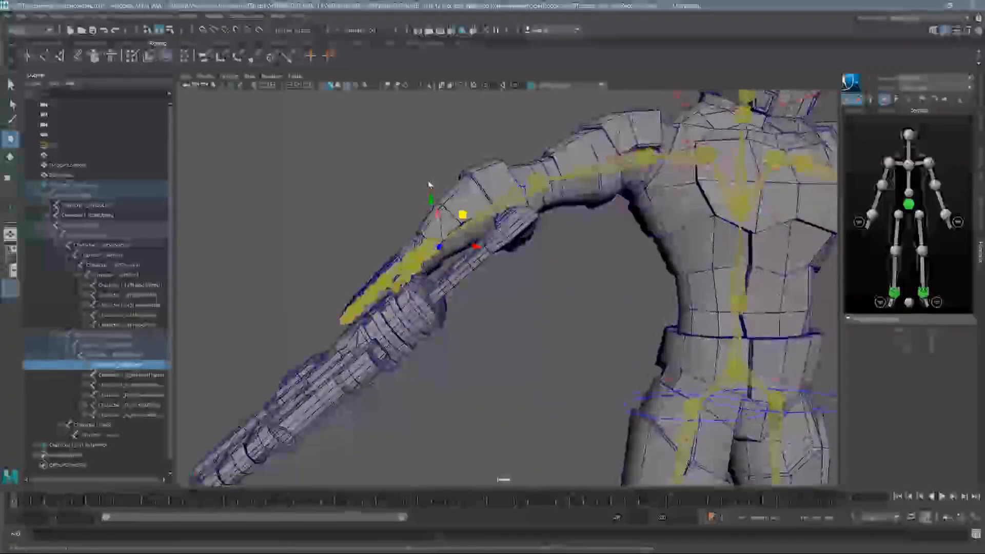
pyautogui.click(425, 212)
pyautogui.keyDown('alt'); pyautogui.moveTo(458, 173); pyautogui.dragTo(418, 156); pyautogui.keyUp('alt')
pyautogui.keyDown('alt'); pyautogui.moveTo(417, 156); pyautogui.dragTo(435, 175, button='right'); pyautogui.keyUp('alt')
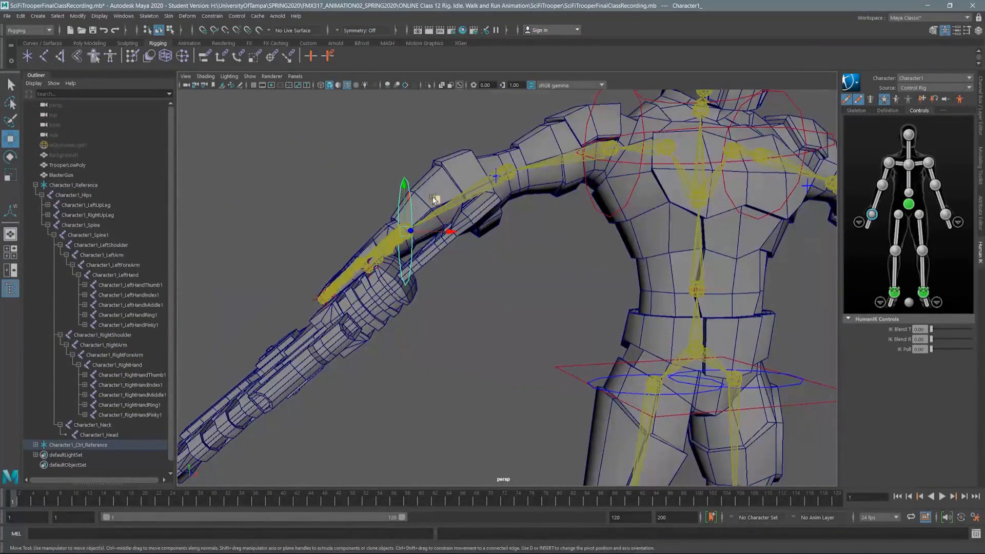
pyautogui.moveTo(435, 206); pyautogui.dragTo(580, 227)
pyautogui.keyDown('alt'); pyautogui.moveTo(618, 200); pyautogui.dragTo(610, 199, button='middle'); pyautogui.keyUp('alt')
pyautogui.keyDown('alt'); pyautogui.moveTo(610, 199); pyautogui.dragTo(502, 202); pyautogui.keyUp('alt')
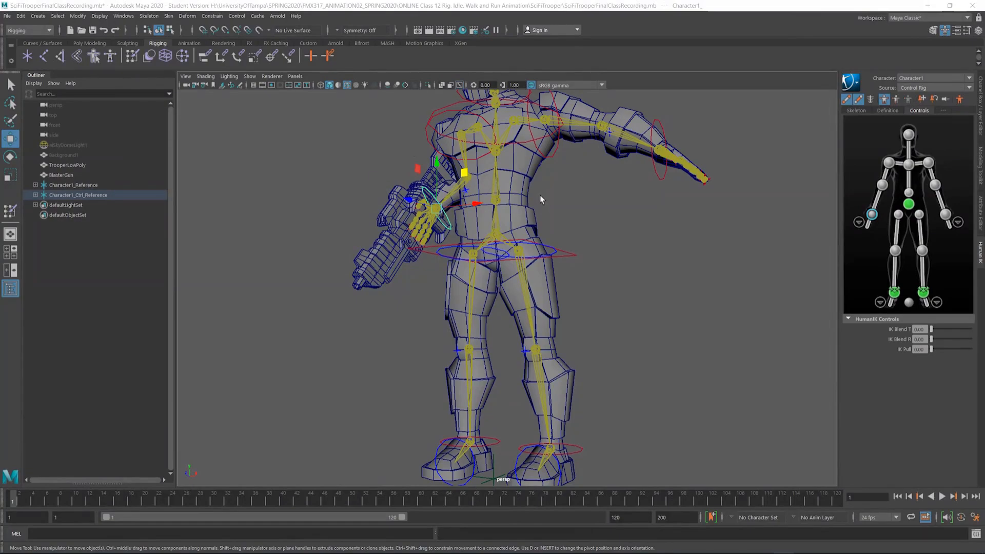
pyautogui.keyDown('alt'); pyautogui.moveTo(481, 198); pyautogui.dragTo(445, 204, button='right'); pyautogui.keyUp('alt')
pyautogui.keyDown('alt'); pyautogui.moveTo(445, 203); pyautogui.dragTo(434, 211, button='middle'); pyautogui.keyUp('alt')
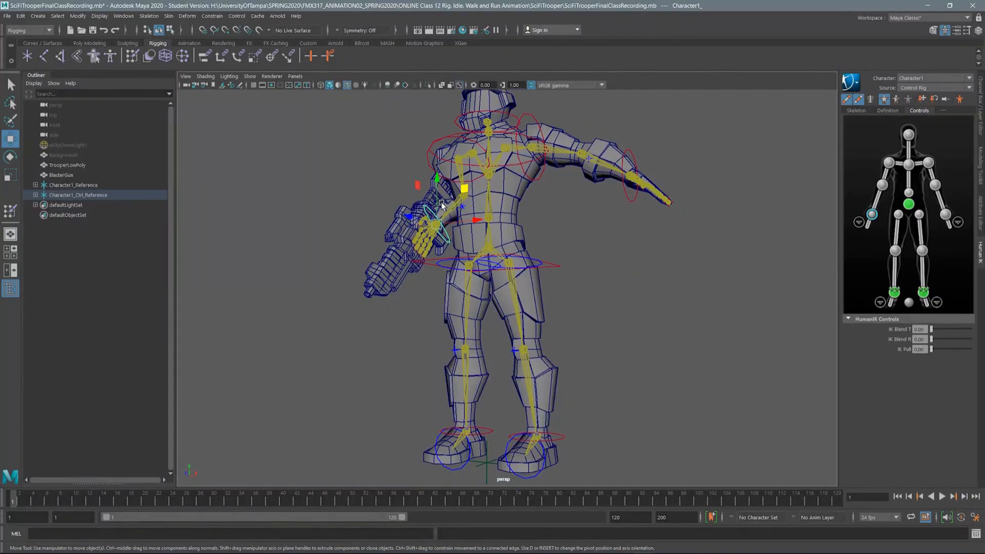
pyautogui.click(959, 102)
pyautogui.keyDown('alt'); pyautogui.moveTo(466, 191); pyautogui.dragTo(452, 237); pyautogui.keyUp('alt')
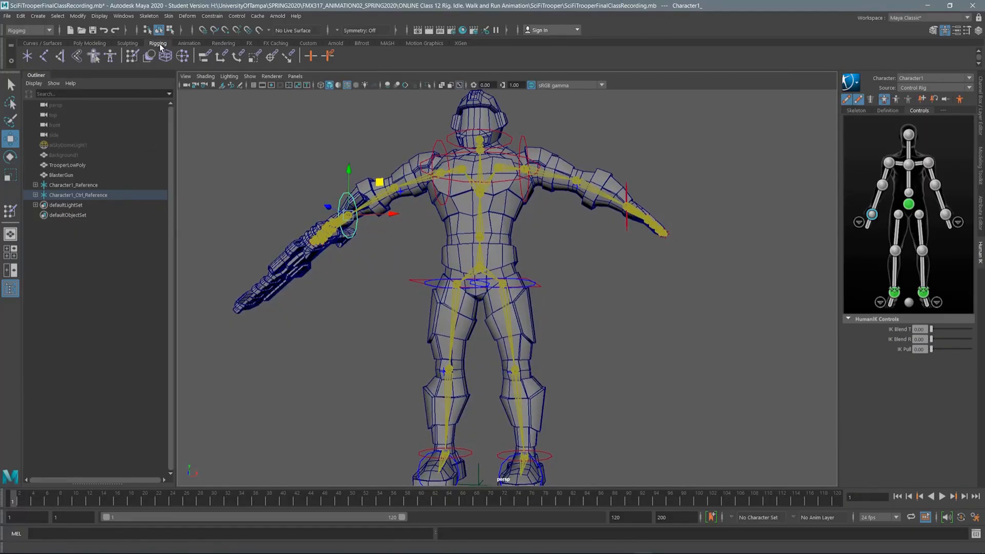
# Select the trooper's body mesh and open the Paint Skin Weights Tool settings for it.
pyautogui.click(132, 57)
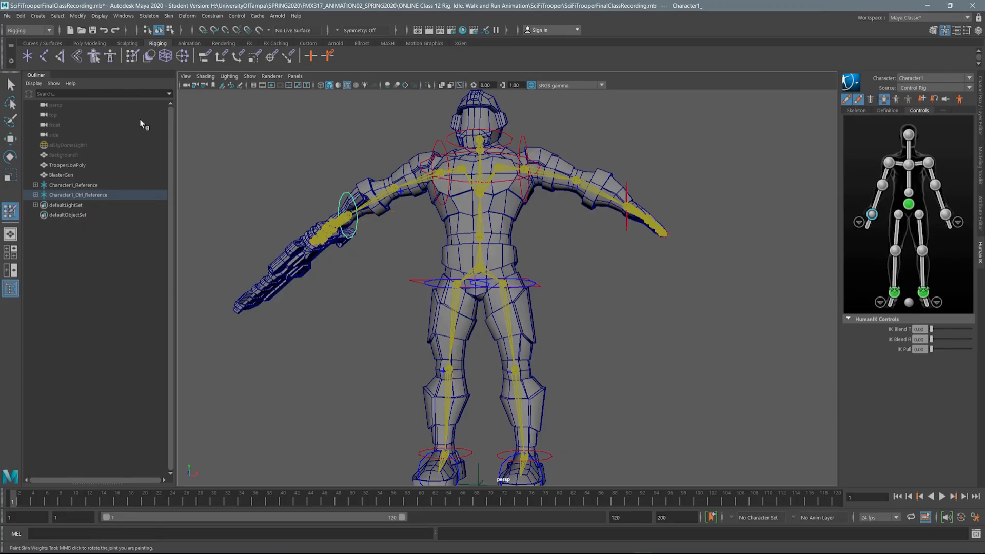
pyautogui.click(10, 85)
pyautogui.click(462, 252)
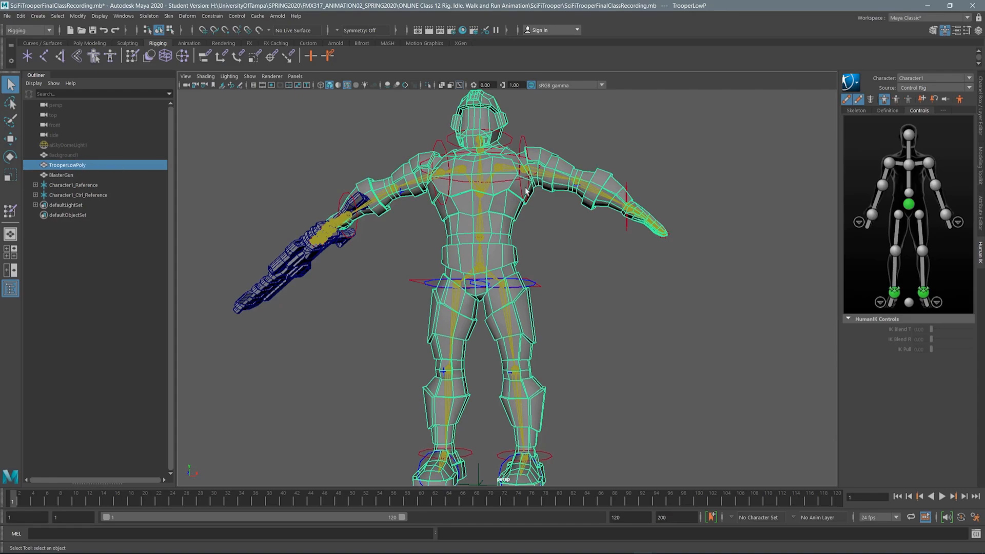
pyautogui.doubleClick(11, 212)
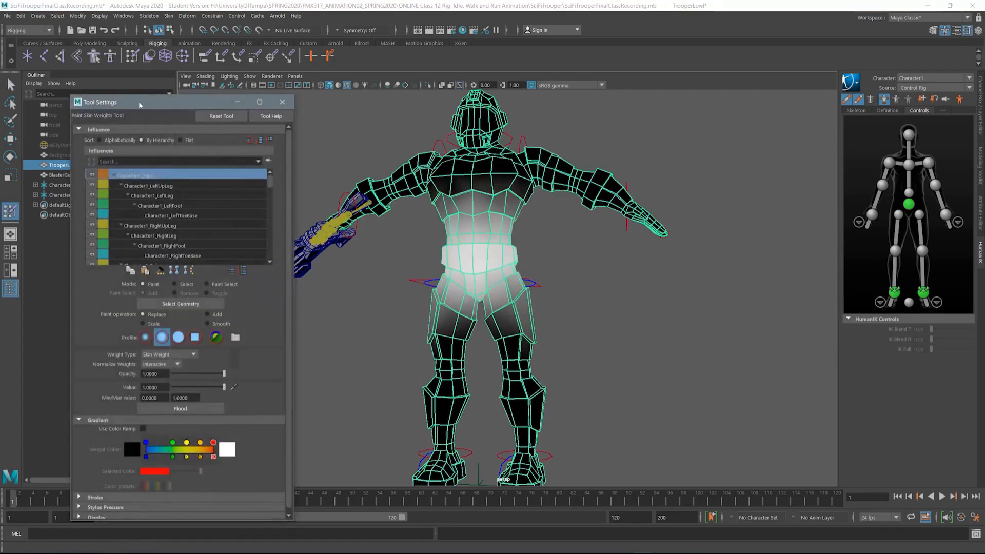
pyautogui.moveTo(139, 104); pyautogui.dragTo(158, 102)
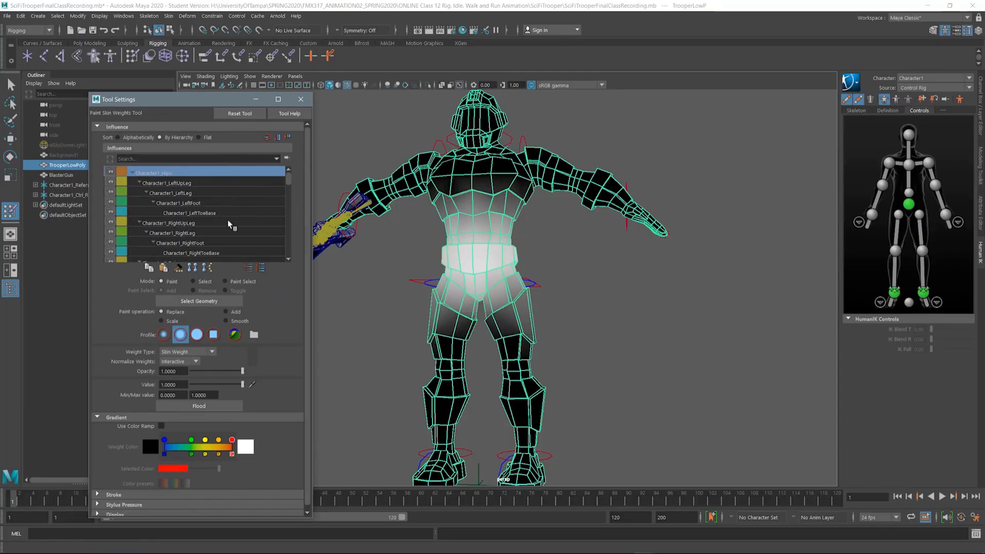
# Examine the skin weights of the left upper leg, lower leg, foot and toe base joints and the right lower leg joint.
pyautogui.click(187, 184)
pyautogui.click(186, 194)
pyautogui.click(181, 186)
pyautogui.click(184, 193)
pyautogui.click(190, 203)
pyautogui.click(192, 213)
pyautogui.click(197, 232)
pyautogui.click(187, 183)
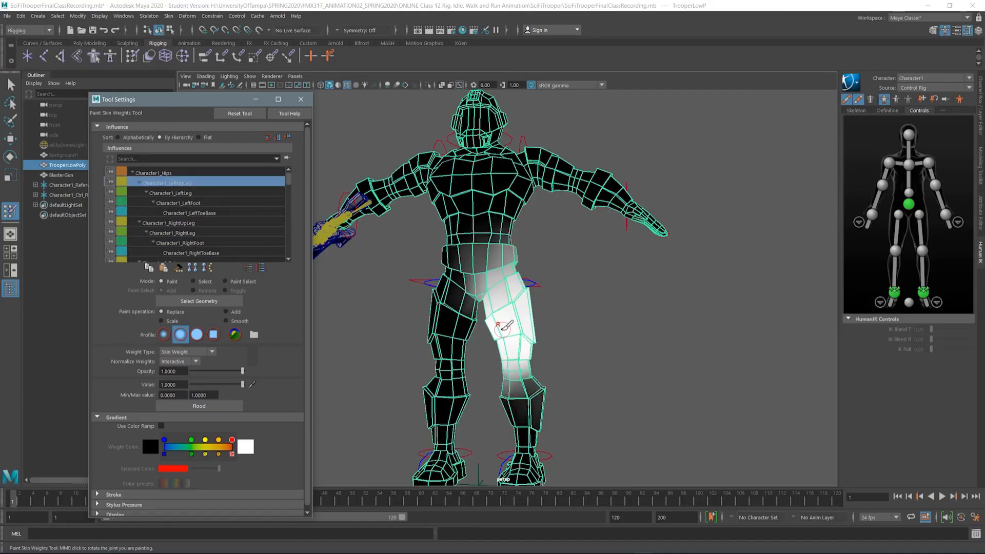
# Examine the skin weights of the left upper leg and left lower leg joints from several angles.
pyautogui.keyDown('alt'); pyautogui.moveTo(499, 249); pyautogui.dragTo(469, 163); pyautogui.keyUp('alt')
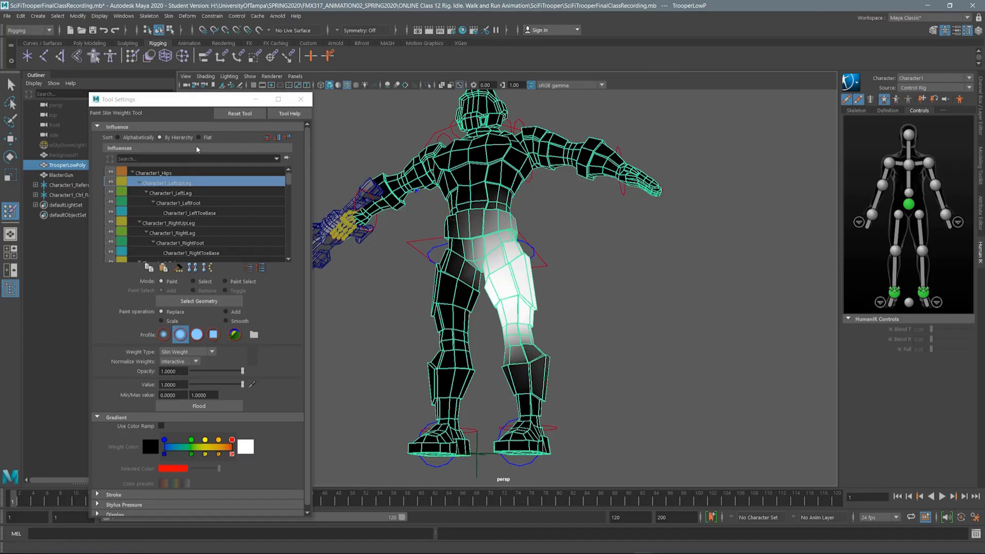
pyautogui.click(191, 195)
pyautogui.keyDown('alt'); pyautogui.moveTo(527, 230); pyautogui.dragTo(509, 215); pyautogui.keyUp('alt')
pyautogui.keyDown('alt'); pyautogui.moveTo(514, 212); pyautogui.dragTo(525, 202, button='middle'); pyautogui.keyUp('alt')
pyautogui.keyDown('alt'); pyautogui.moveTo(529, 200); pyautogui.dragTo(485, 205); pyautogui.keyUp('alt')
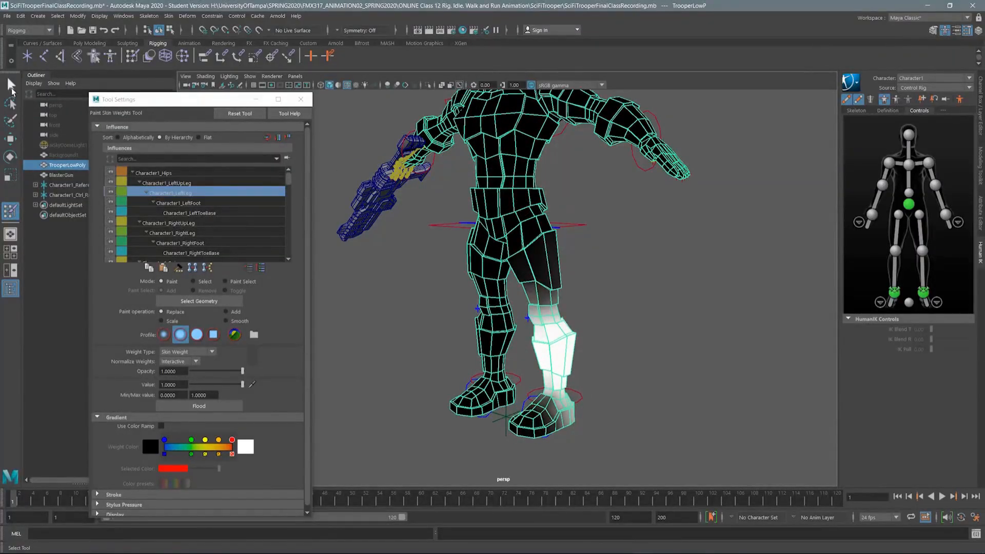
# Select the hips control and move it downward so the character crouches with bent knees.
pyautogui.click(11, 138)
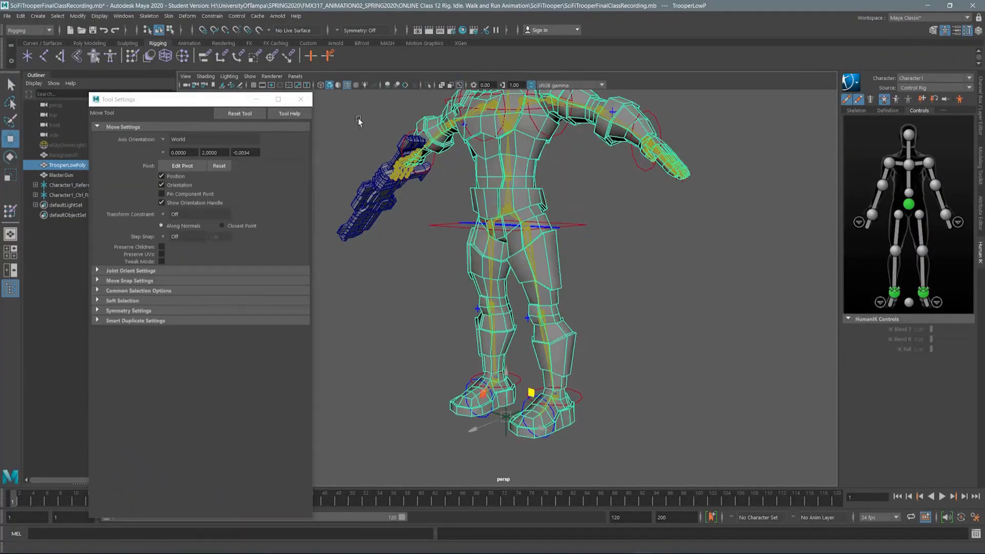
pyautogui.click(572, 224)
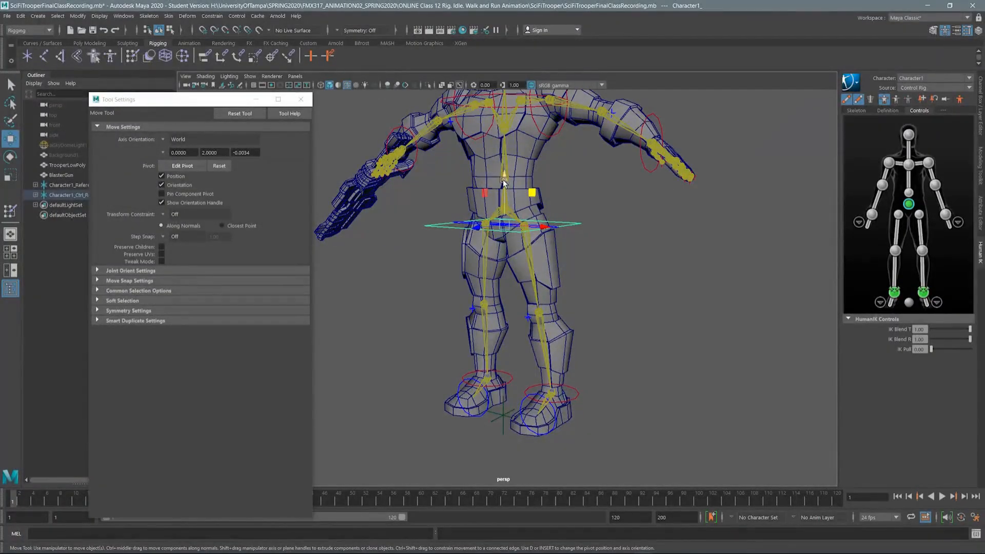
pyautogui.keyDown('alt'); pyautogui.moveTo(504, 158); pyautogui.dragTo(503, 164); pyautogui.keyUp('alt')
pyautogui.keyDown('alt'); pyautogui.moveTo(503, 164); pyautogui.dragTo(501, 215, button='middle'); pyautogui.keyUp('alt')
pyautogui.keyDown('alt'); pyautogui.moveTo(500, 215); pyautogui.dragTo(498, 201); pyautogui.keyUp('alt')
pyautogui.keyDown('alt'); pyautogui.moveTo(499, 201); pyautogui.dragTo(493, 160, button='middle'); pyautogui.keyUp('alt')
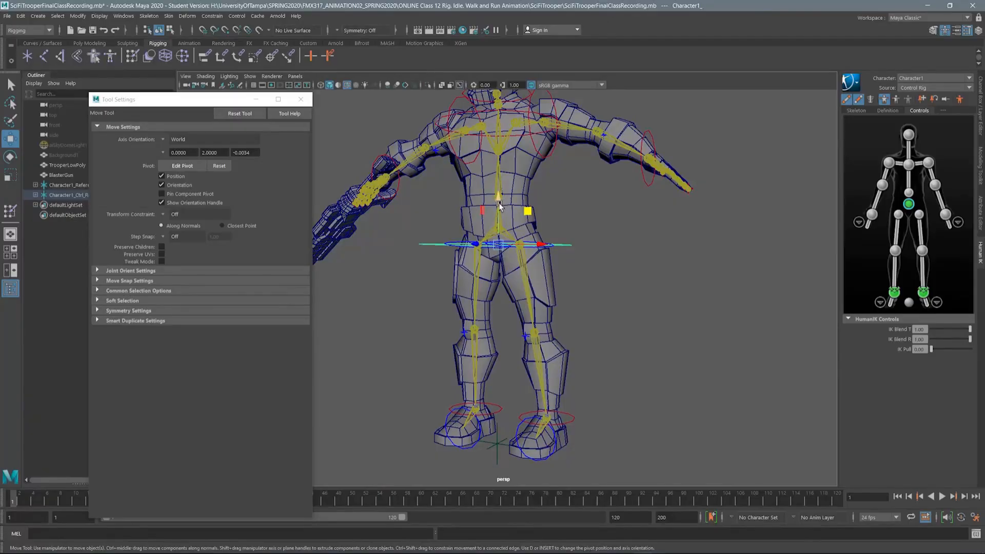
pyautogui.moveTo(500, 201); pyautogui.dragTo(465, 136)
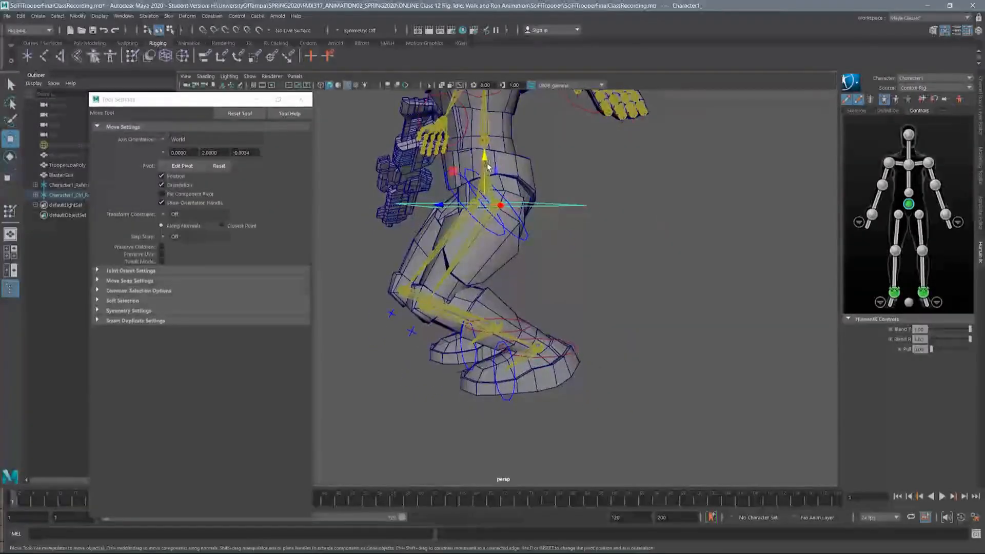
# Select the head control and rotate it to test how the trooper's head turns.
pyautogui.keyDown('alt'); pyautogui.moveTo(464, 136); pyautogui.dragTo(476, 246, button='right'); pyautogui.keyUp('alt')
pyautogui.keyDown('alt'); pyautogui.moveTo(476, 246); pyautogui.dragTo(472, 260, button='middle'); pyautogui.keyUp('alt')
pyautogui.keyDown('alt'); pyautogui.moveTo(468, 181); pyautogui.dragTo(496, 276); pyautogui.keyUp('alt')
pyautogui.keyDown('alt'); pyautogui.moveTo(456, 114); pyautogui.dragTo(475, 215); pyautogui.keyUp('alt')
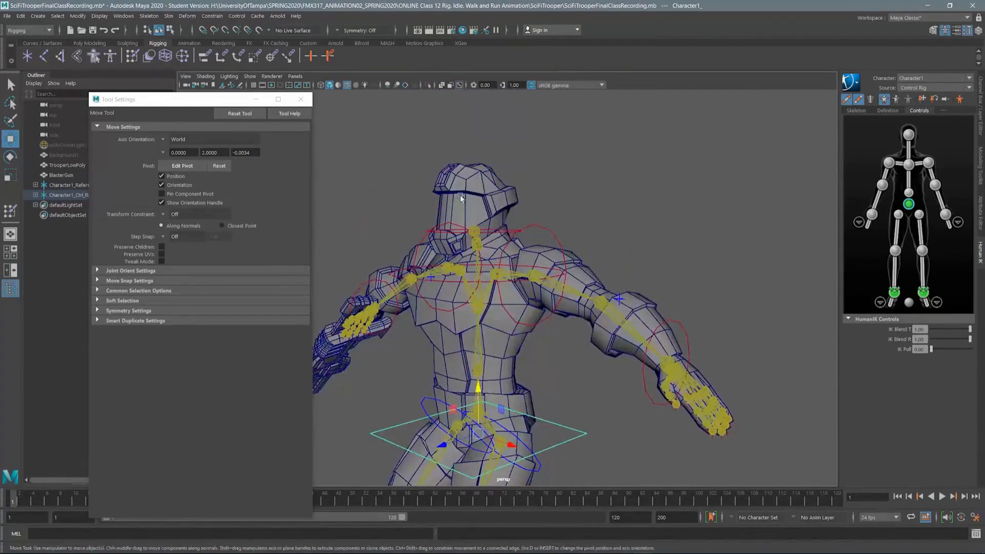
pyautogui.keyDown('alt'); pyautogui.moveTo(451, 197); pyautogui.dragTo(688, 110, button='right'); pyautogui.keyUp('alt')
pyautogui.keyDown('alt'); pyautogui.moveTo(414, 172); pyautogui.dragTo(477, 154, button='middle'); pyautogui.keyUp('alt')
pyautogui.keyDown('alt'); pyautogui.moveTo(478, 154); pyautogui.dragTo(531, 176, button='right'); pyautogui.keyUp('alt')
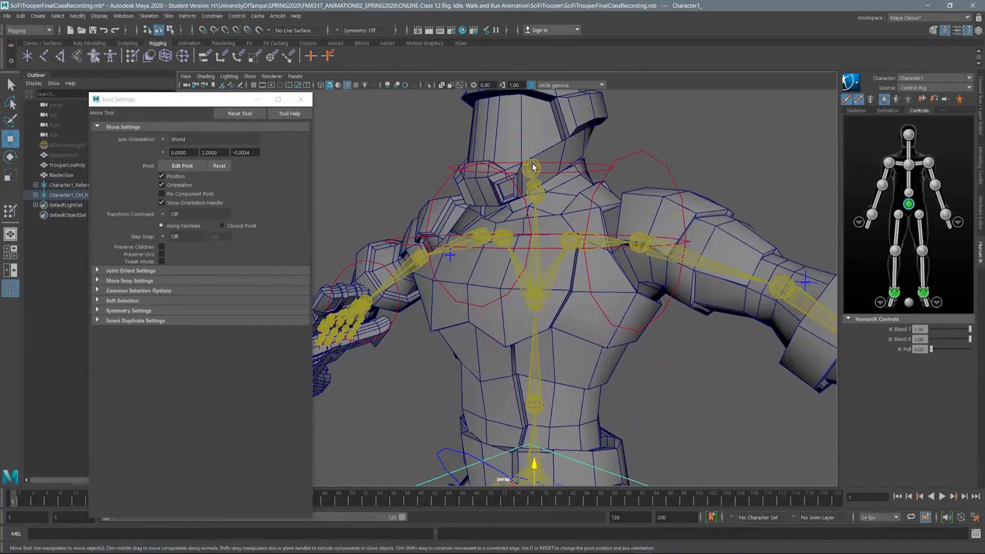
pyautogui.click(534, 166)
pyautogui.press('e')
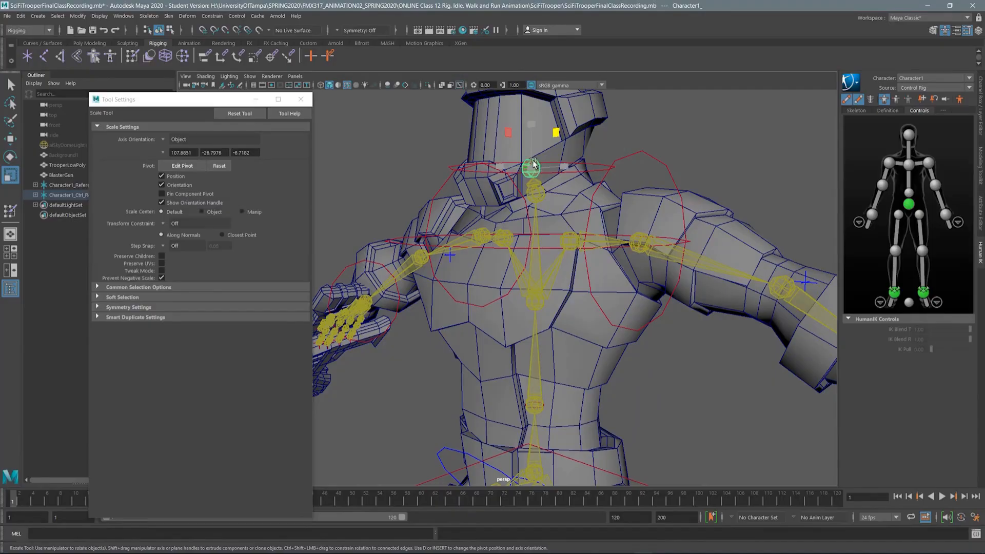
pyautogui.moveTo(502, 152); pyautogui.dragTo(535, 122)
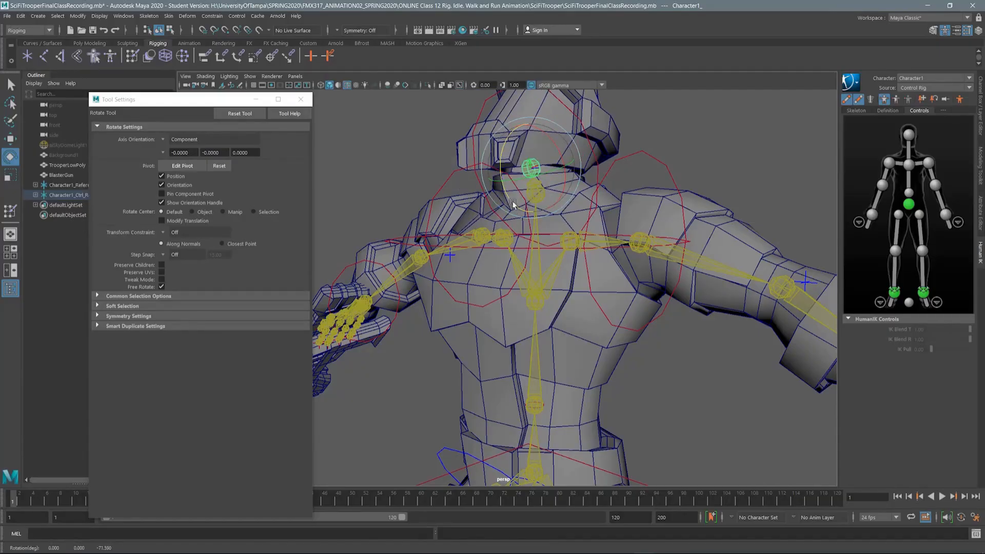
pyautogui.moveTo(502, 147)
pyautogui.mouseDown()
pyautogui.moveTo(500, 182)
pyautogui.moveTo(503, 157)
pyautogui.mouseUp()
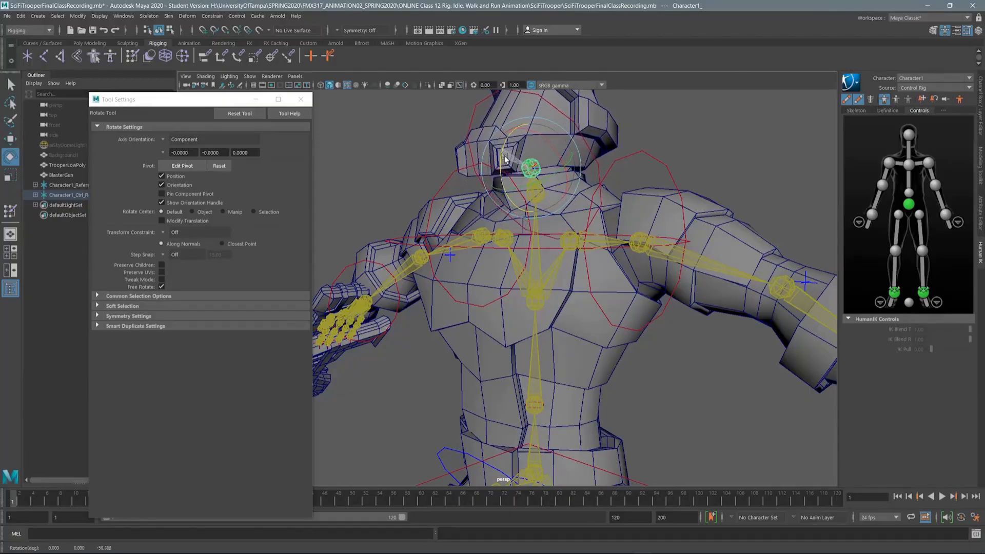
# Select the trooper's body mesh and reactivate the Paint Skin Weights Tool on the crouched legs.
pyautogui.keyDown('alt'); pyautogui.moveTo(538, 287); pyautogui.dragTo(506, 101, button='middle'); pyautogui.keyUp('alt')
pyautogui.scroll(-4, 514, 206)
pyautogui.keyDown('alt'); pyautogui.moveTo(506, 241); pyautogui.dragTo(501, 81, button='middle'); pyautogui.keyUp('alt')
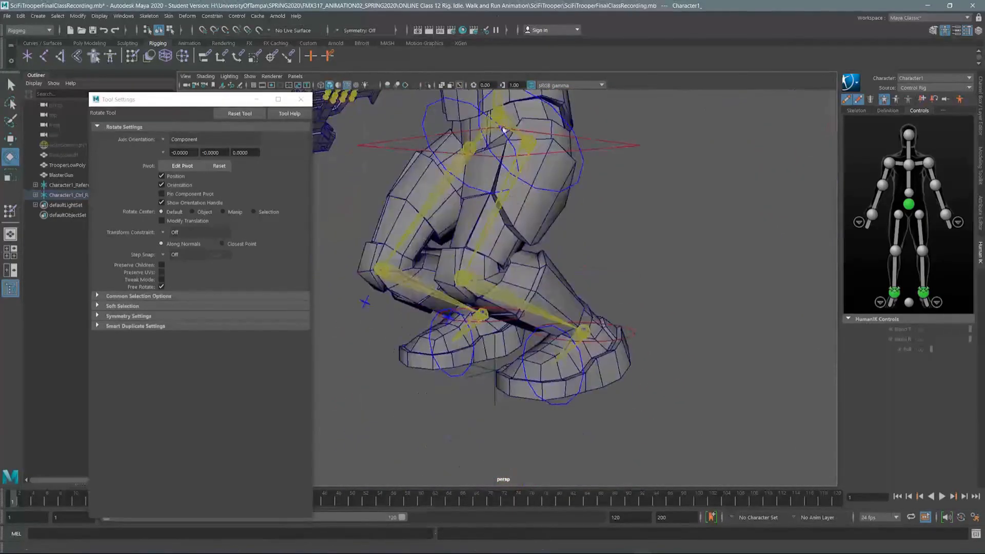
pyautogui.keyDown('alt'); pyautogui.moveTo(505, 188); pyautogui.dragTo(488, 110, button='middle'); pyautogui.keyUp('alt')
pyautogui.keyDown('alt'); pyautogui.moveTo(549, 241); pyautogui.dragTo(506, 232); pyautogui.keyUp('alt')
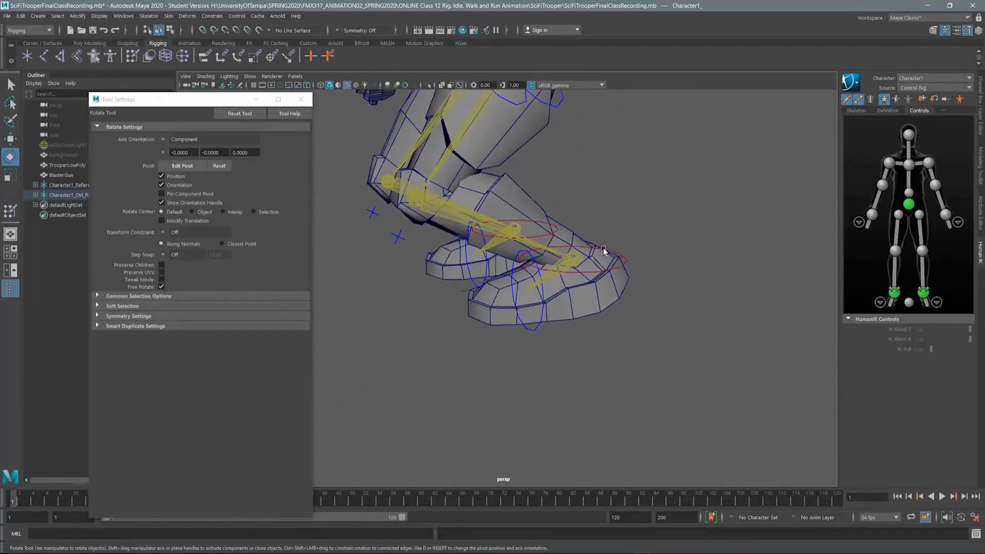
pyautogui.click(10, 211)
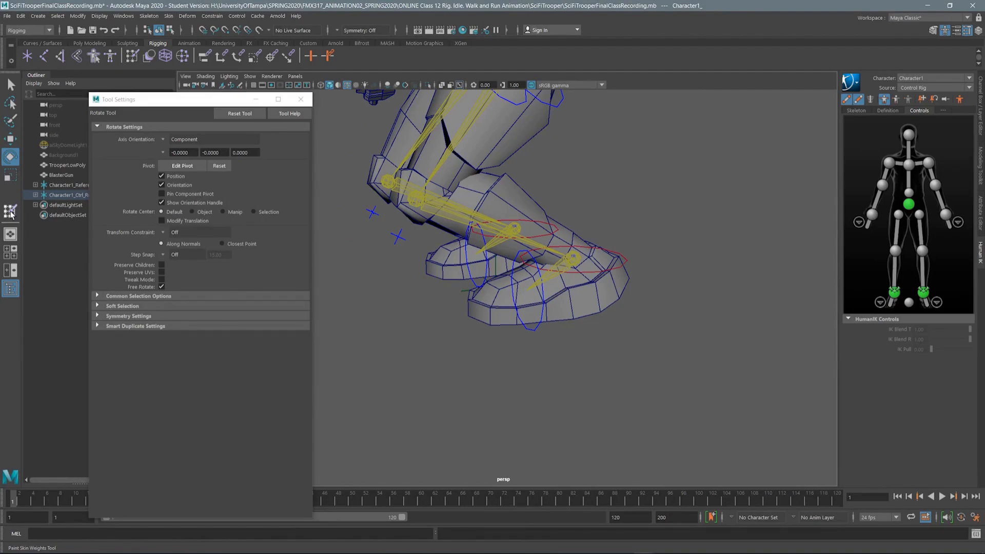
pyautogui.moveTo(213, 105); pyautogui.dragTo(211, 100)
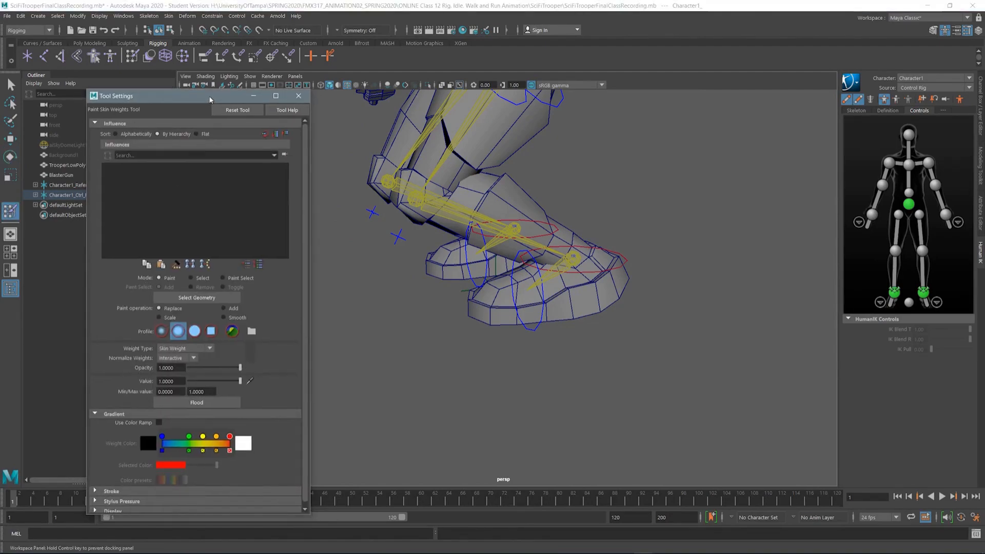
pyautogui.press('q')
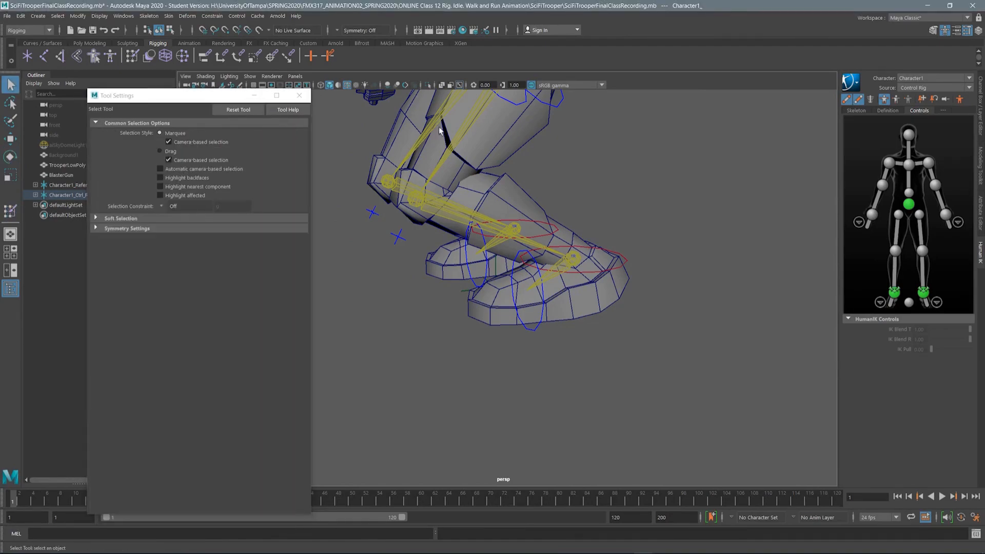
pyautogui.click(476, 130)
pyautogui.click(10, 211)
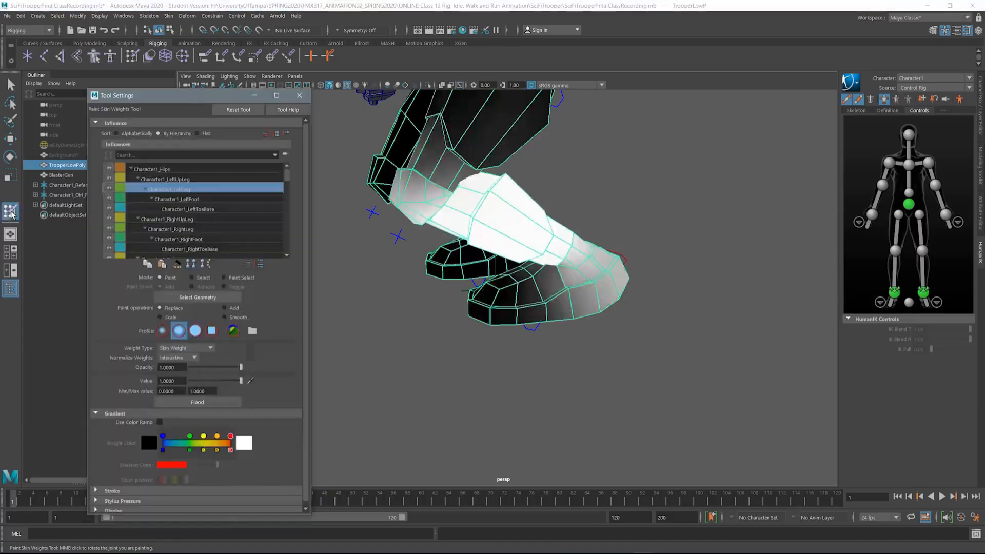
# Examine the skin weights of the left toe base and left foot joints around the left foot.
pyautogui.click(204, 208)
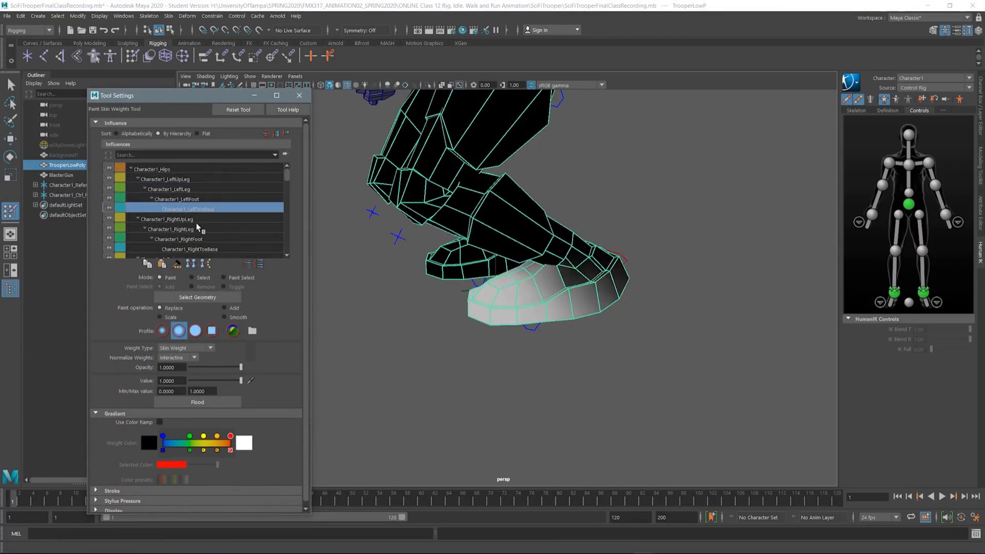
pyautogui.click(192, 200)
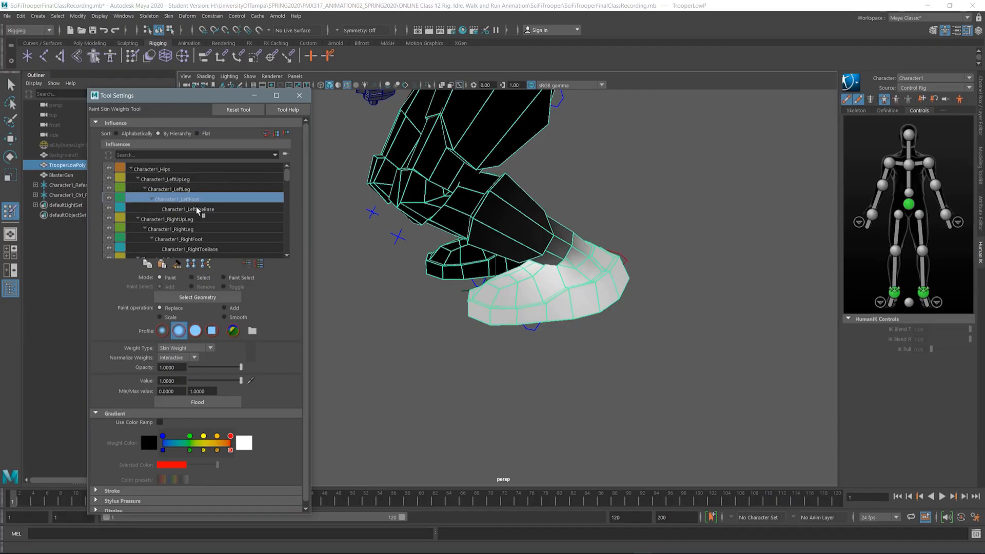
pyautogui.keyDown('alt'); pyautogui.moveTo(561, 238); pyautogui.dragTo(349, 232); pyautogui.keyUp('alt')
pyautogui.click(198, 208)
pyautogui.keyDown('alt'); pyautogui.moveTo(529, 234); pyautogui.dragTo(500, 226); pyautogui.keyUp('alt')
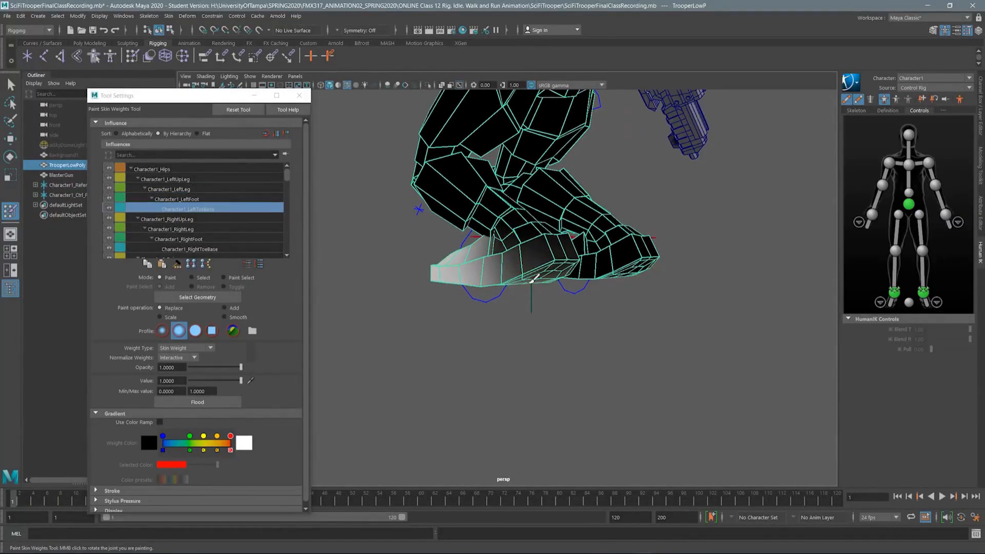
pyautogui.keyDown('alt'); pyautogui.moveTo(575, 278); pyautogui.dragTo(505, 269); pyautogui.keyUp('alt')
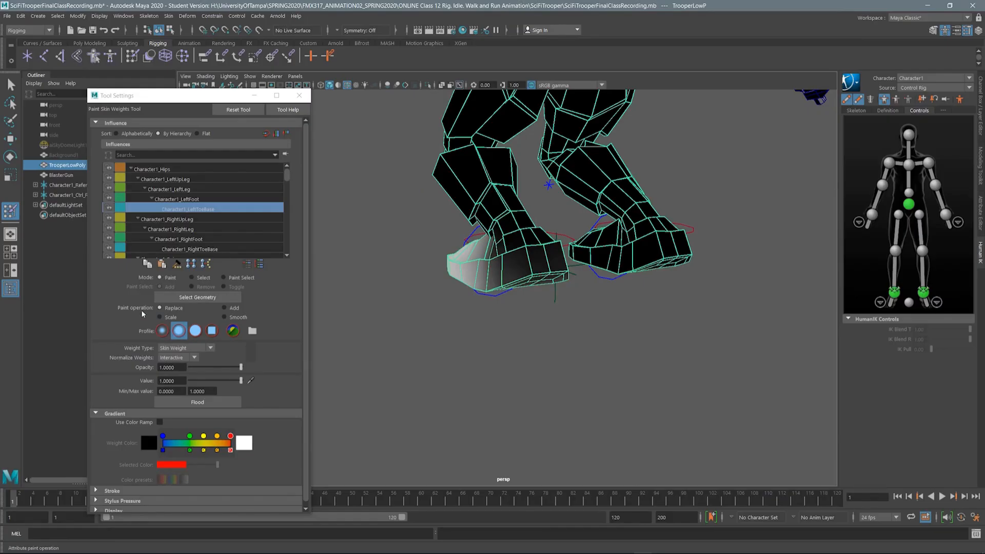
# Set the paint value to 0.25 and paint the left toe base joint's weights over the left foot.
pyautogui.doubleClick(172, 381)
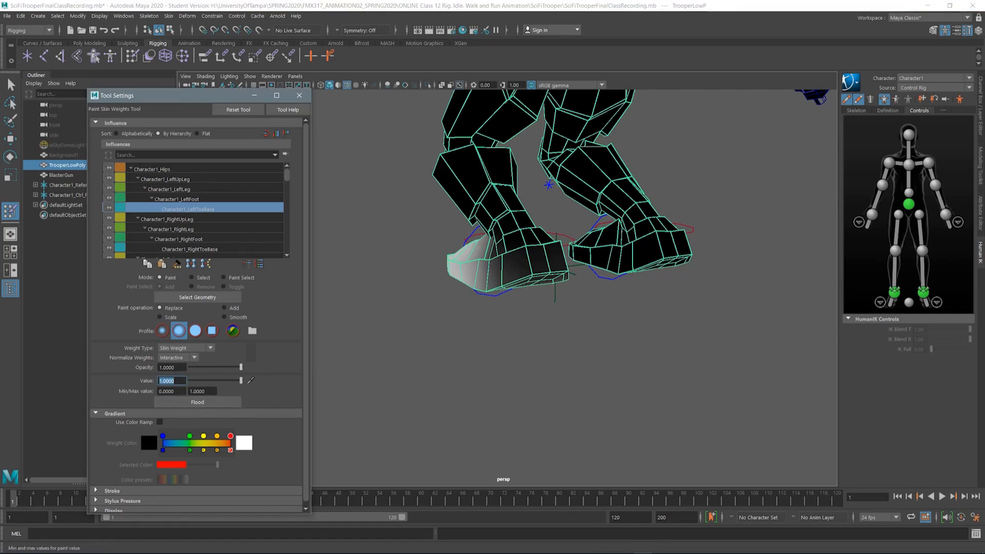
pyautogui.write('0.25')
pyautogui.press('Return')
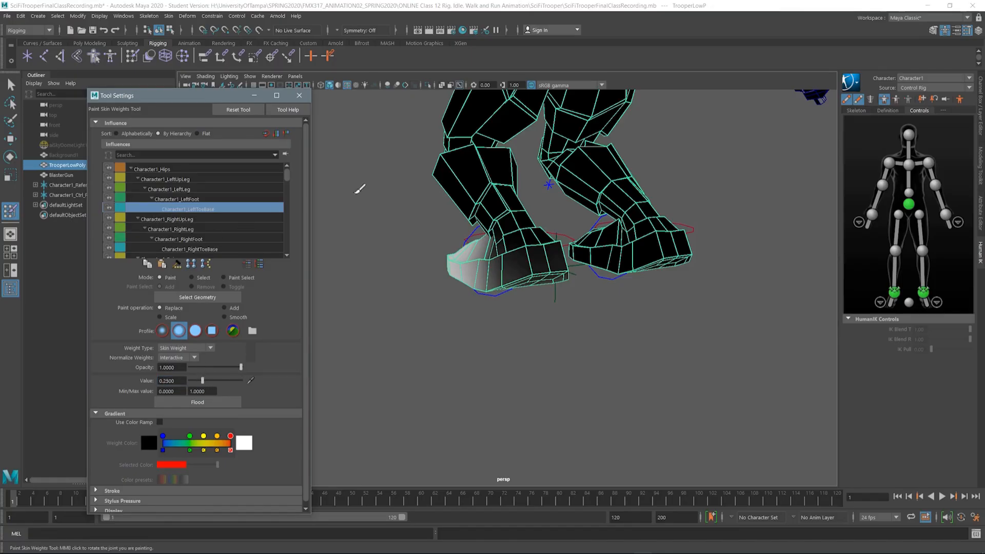
pyautogui.moveTo(497, 272)
pyautogui.keyDown('alt'); pyautogui.mouseDown()
pyautogui.moveTo(492, 256)
pyautogui.moveTo(499, 289)
pyautogui.mouseUp(); pyautogui.keyUp('alt')
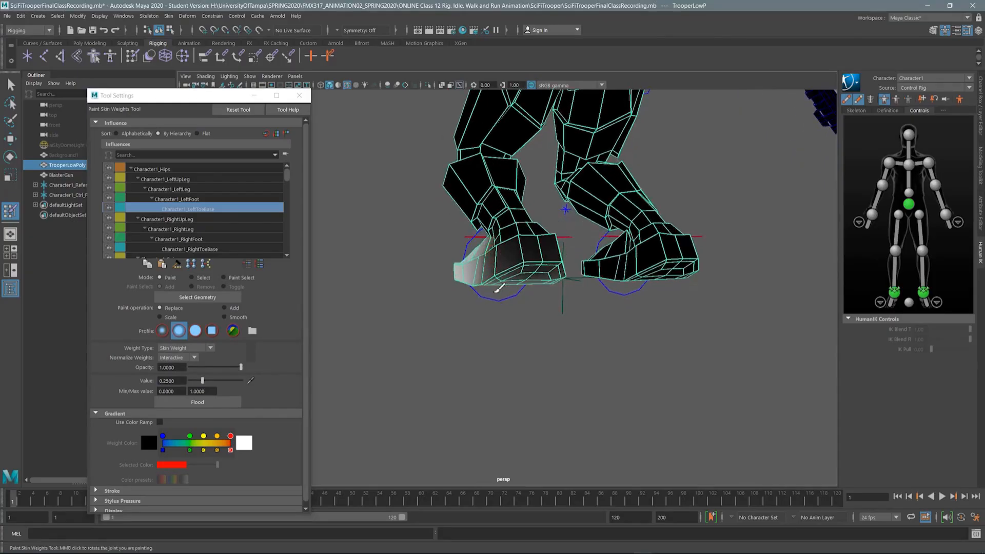
pyautogui.middleClick(495, 318)
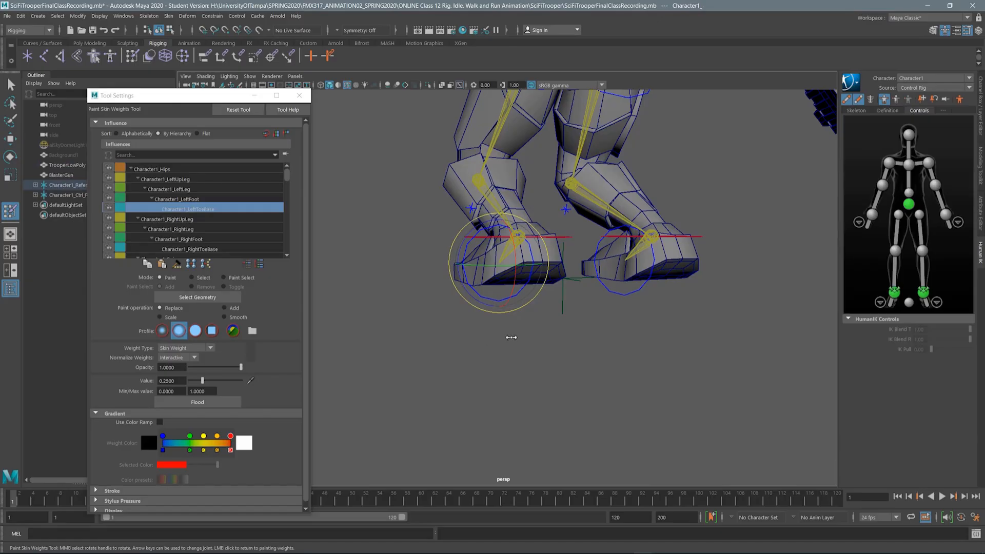
pyautogui.click(511, 285)
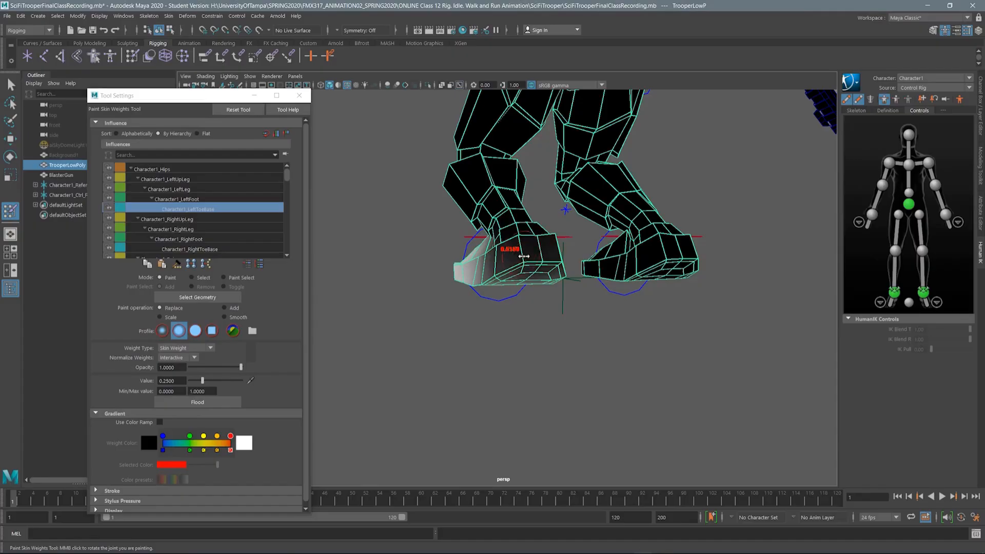
pyautogui.moveTo(492, 254)
pyautogui.keyDown('alt'); pyautogui.mouseDown()
pyautogui.moveTo(491, 279)
pyautogui.moveTo(564, 268)
pyautogui.mouseUp(); pyautogui.keyUp('alt')
pyautogui.moveTo(480, 262)
pyautogui.mouseDown()
pyautogui.moveTo(551, 238)
pyautogui.moveTo(528, 250)
pyautogui.moveTo(472, 250)
pyautogui.moveTo(514, 258)
pyautogui.moveTo(500, 262)
pyautogui.moveTo(500, 275)
pyautogui.moveTo(518, 256)
pyautogui.moveTo(500, 247)
pyautogui.moveTo(492, 256)
pyautogui.moveTo(507, 270)
pyautogui.mouseUp()
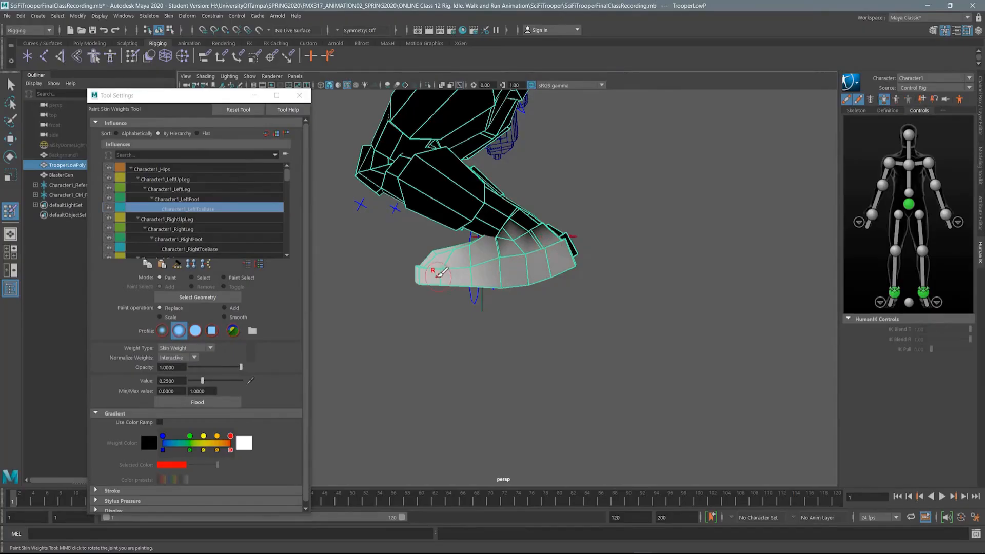
pyautogui.keyDown('alt'); pyautogui.moveTo(446, 268); pyautogui.dragTo(485, 254); pyautogui.keyUp('alt')
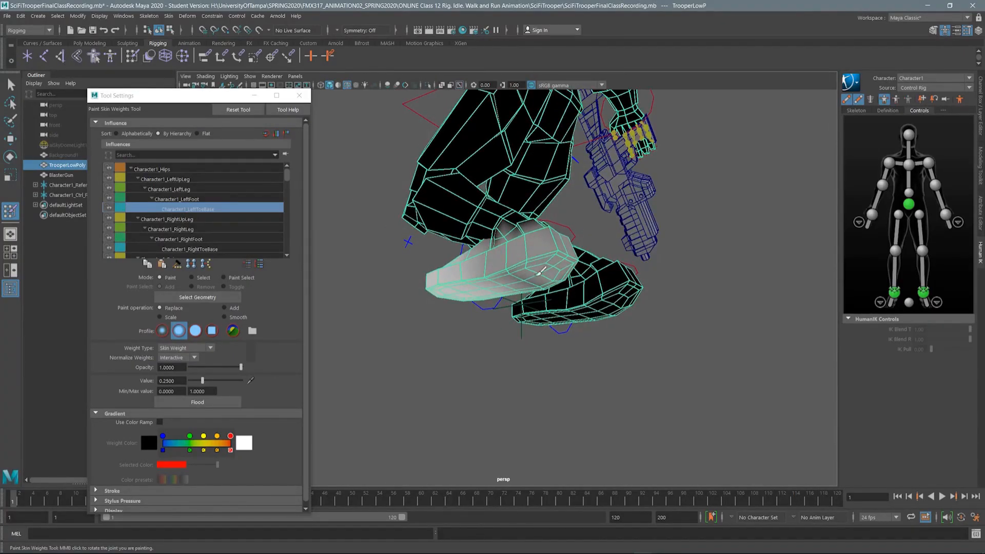
pyautogui.moveTo(547, 248)
pyautogui.keyDown('alt'); pyautogui.mouseDown()
pyautogui.moveTo(354, 204)
pyautogui.moveTo(450, 259)
pyautogui.moveTo(424, 253)
pyautogui.moveTo(459, 238)
pyautogui.moveTo(410, 205)
pyautogui.mouseUp(); pyautogui.keyUp('alt')
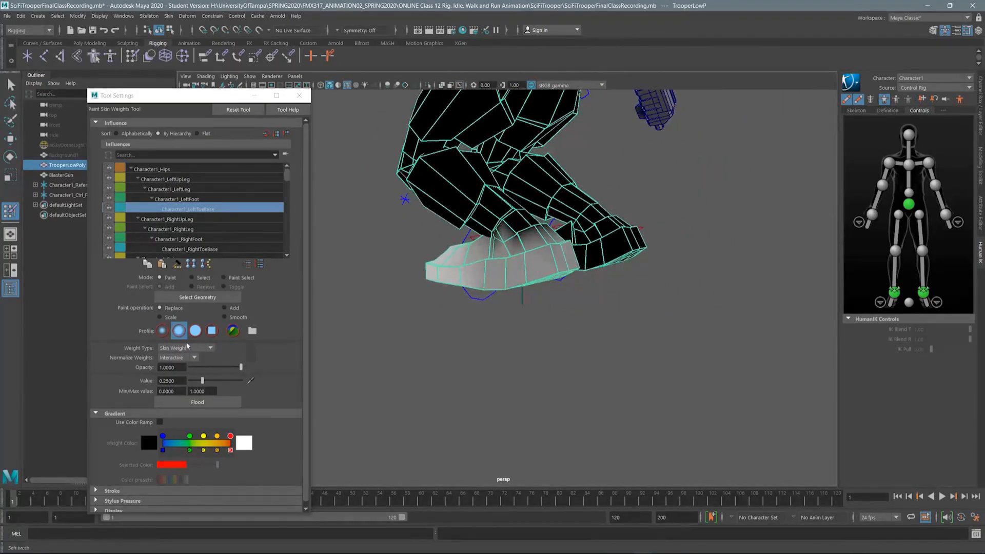
# Set the paint value to 0.5 and paint the left toe base joint's weights across the left foot's sole and sides.
pyautogui.doubleClick(169, 381)
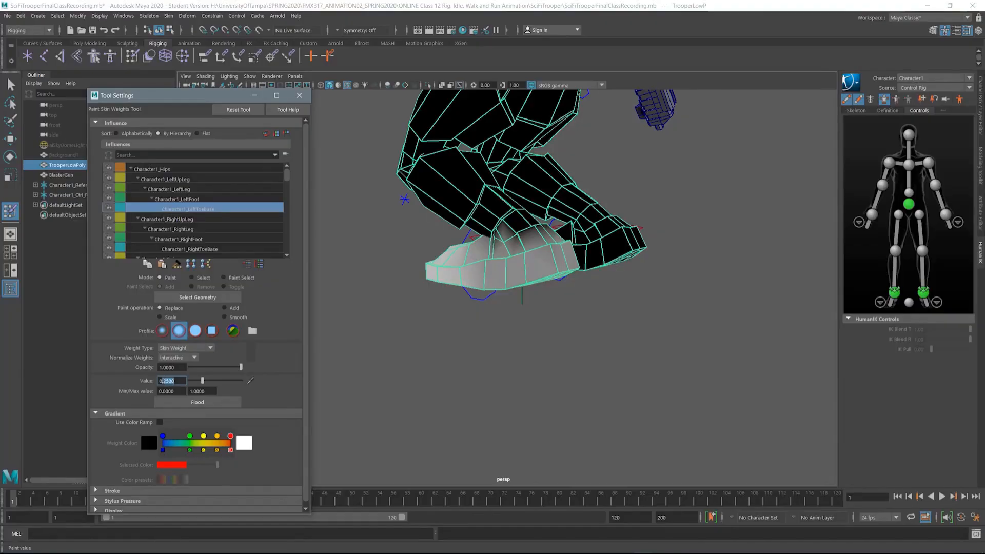
pyautogui.write('05')
pyautogui.press('Return')
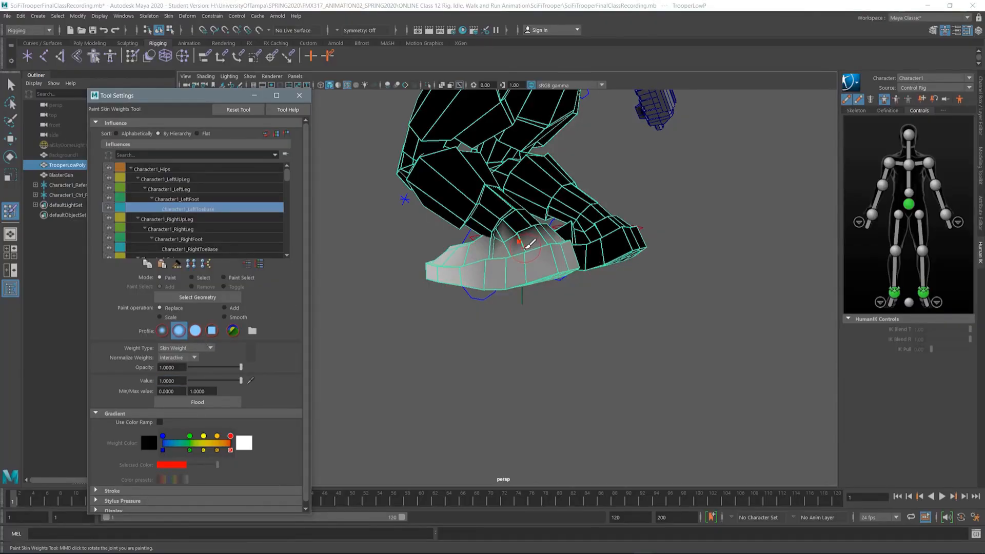
pyautogui.doubleClick(169, 380)
pyautogui.write('0.5')
pyautogui.press('Return')
pyautogui.moveTo(590, 241)
pyautogui.keyDown('alt'); pyautogui.mouseDown()
pyautogui.moveTo(539, 236)
pyautogui.moveTo(487, 268)
pyautogui.moveTo(571, 260)
pyautogui.moveTo(508, 253)
pyautogui.moveTo(512, 263)
pyautogui.mouseUp(); pyautogui.keyUp('alt')
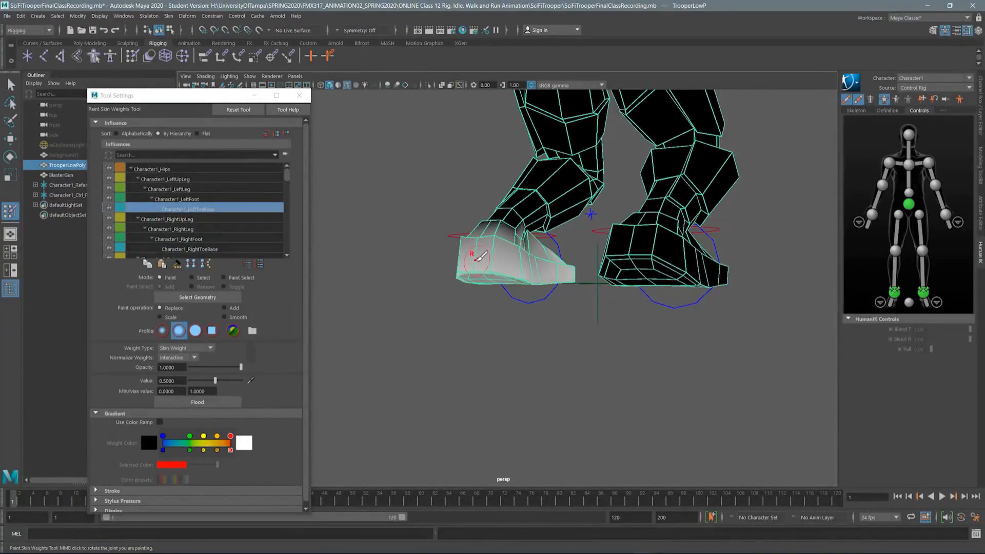
pyautogui.keyDown('alt'); pyautogui.moveTo(491, 256); pyautogui.dragTo(524, 244); pyautogui.keyUp('alt')
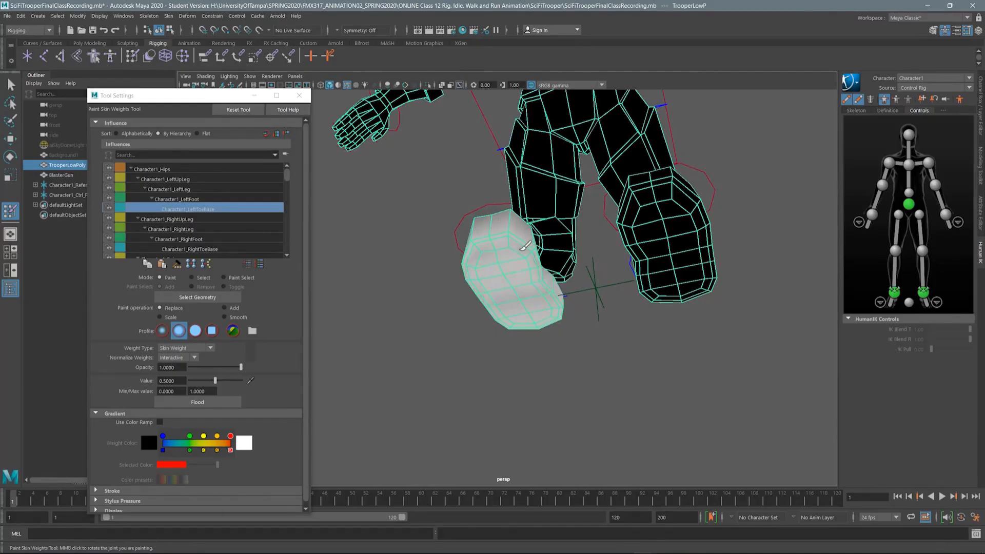
pyautogui.moveTo(498, 206)
pyautogui.keyDown('alt'); pyautogui.mouseDown()
pyautogui.moveTo(635, 240)
pyautogui.moveTo(561, 253)
pyautogui.moveTo(616, 253)
pyautogui.moveTo(513, 252)
pyautogui.moveTo(550, 228)
pyautogui.moveTo(518, 254)
pyautogui.moveTo(559, 257)
pyautogui.moveTo(540, 257)
pyautogui.mouseUp(); pyautogui.keyUp('alt')
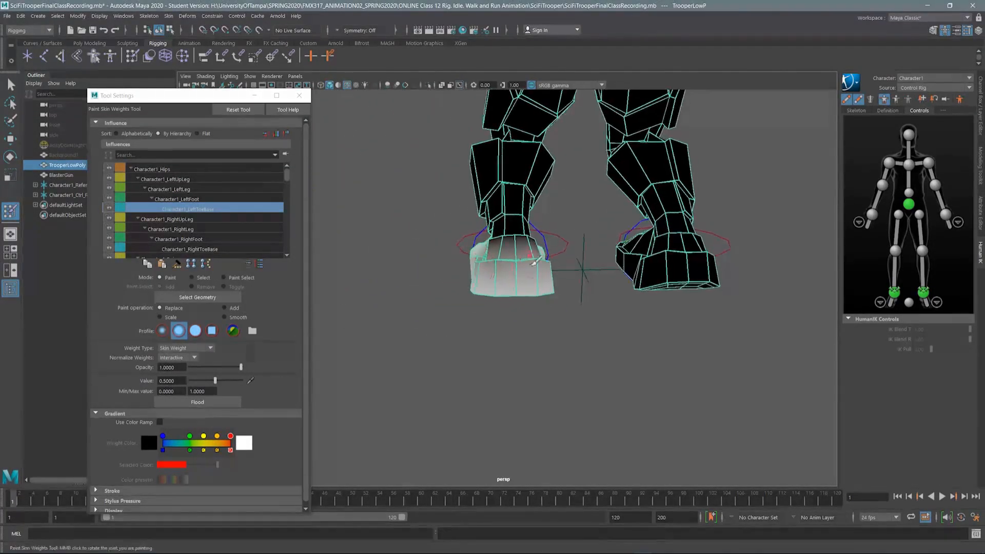
pyautogui.keyDown('alt'); pyautogui.moveTo(510, 274); pyautogui.dragTo(480, 299, button='middle'); pyautogui.keyUp('alt')
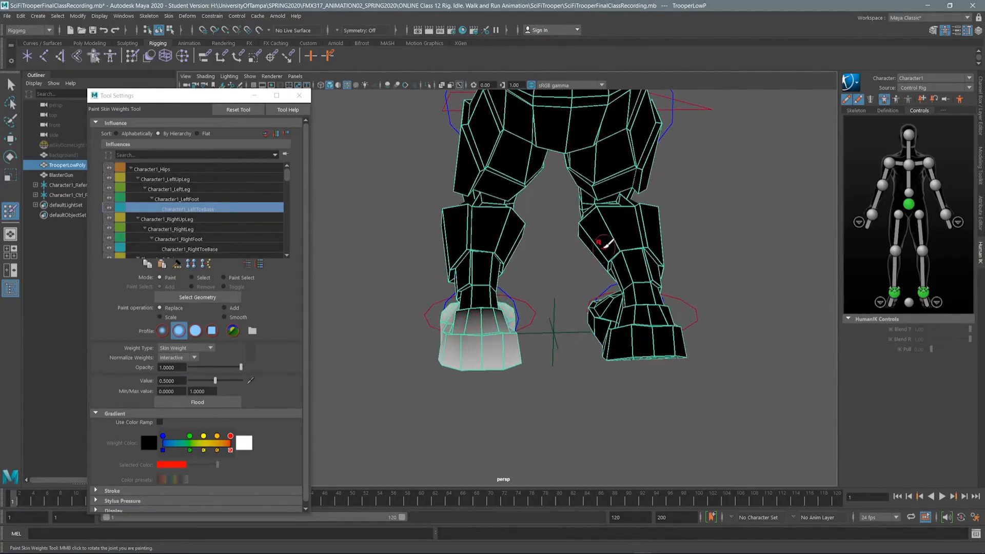
# Mirror the body's skin weights across YZ from positive to negative X, using closest point on surface and closest joint association.
pyautogui.keyDown('alt'); pyautogui.moveTo(599, 246); pyautogui.dragTo(655, 242); pyautogui.keyUp('alt')
pyautogui.keyDown('alt'); pyautogui.moveTo(493, 260); pyautogui.dragTo(493, 279); pyautogui.keyUp('alt')
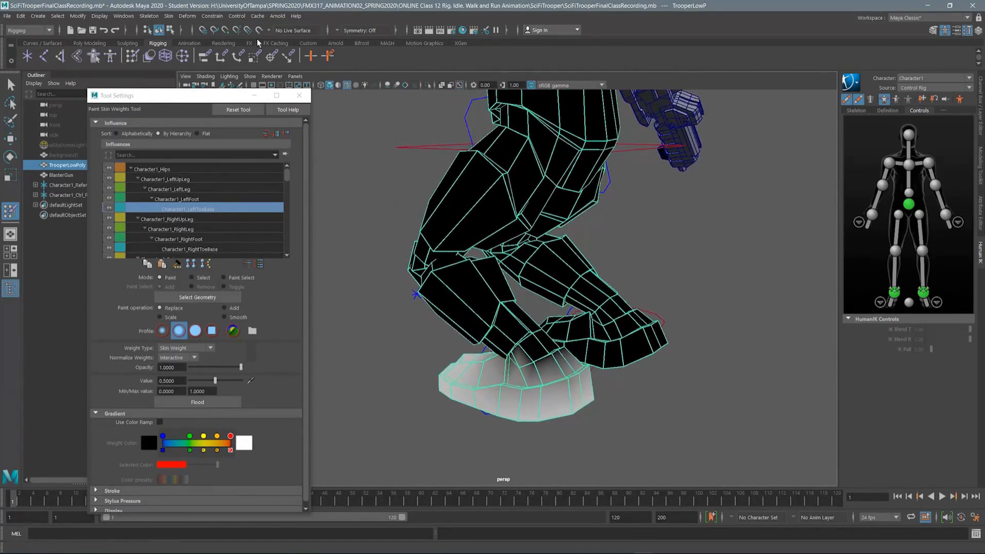
pyautogui.click(169, 17)
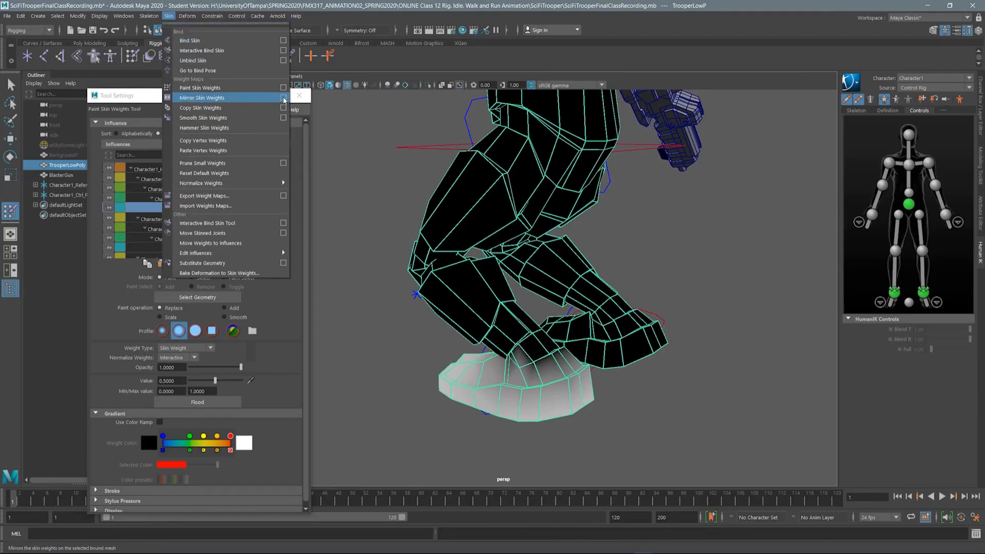
pyautogui.click(284, 99)
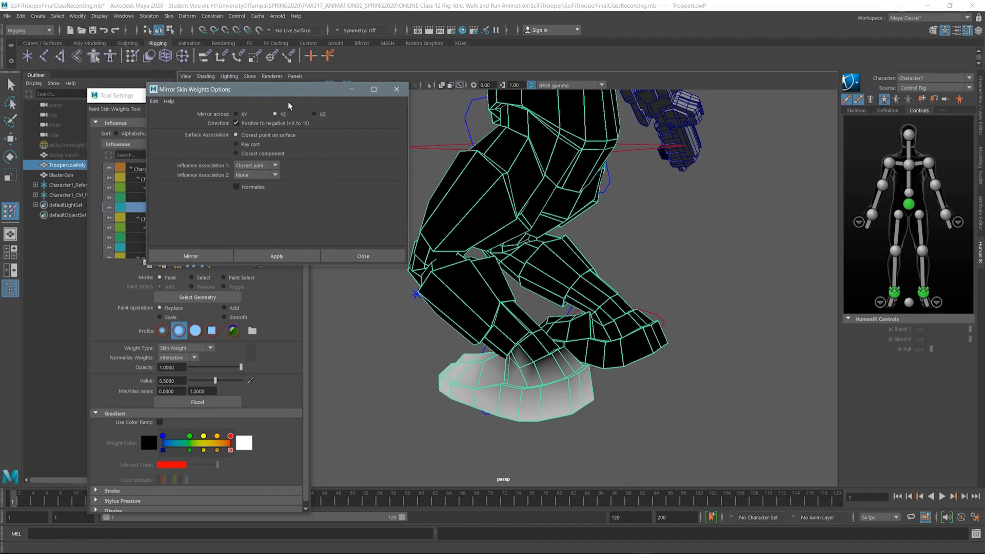
pyautogui.moveTo(287, 94); pyautogui.dragTo(293, 103)
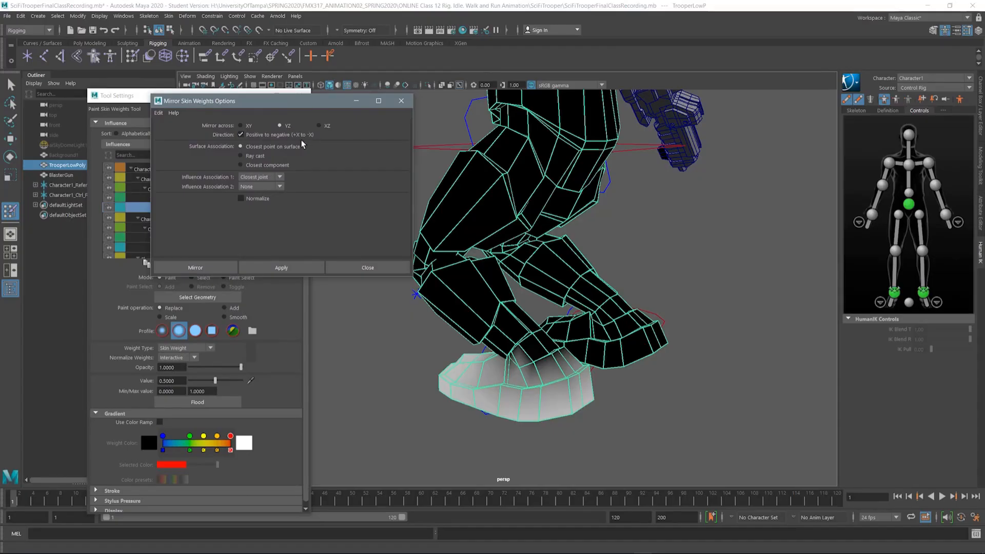
pyautogui.click(219, 265)
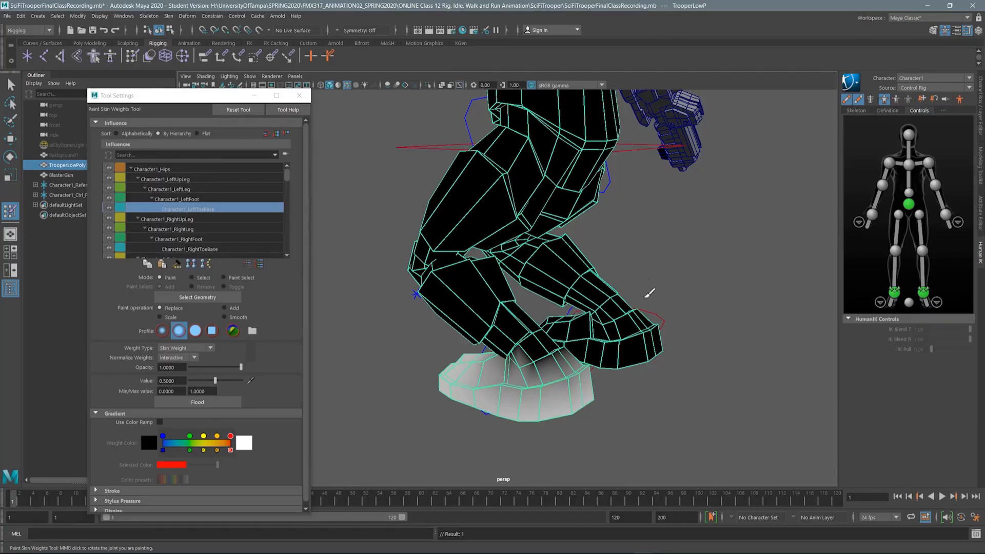
# Select the right toe base influence and examine its mirrored skin weights on the right foot.
pyautogui.moveTo(630, 334)
pyautogui.keyDown('alt'); pyautogui.mouseDown()
pyautogui.moveTo(575, 315)
pyautogui.moveTo(628, 329)
pyautogui.mouseUp(); pyautogui.keyUp('alt')
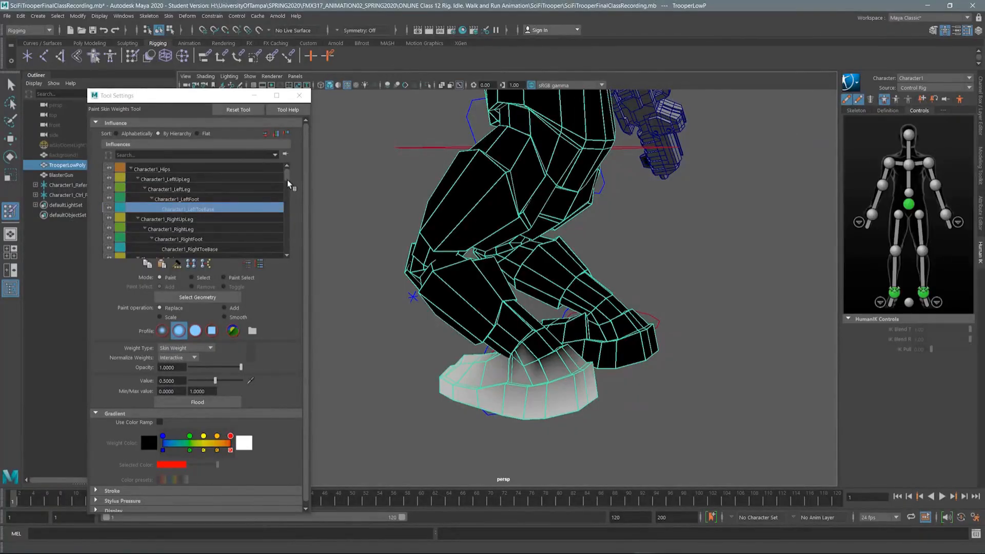
pyautogui.moveTo(287, 180); pyautogui.dragTo(288, 186)
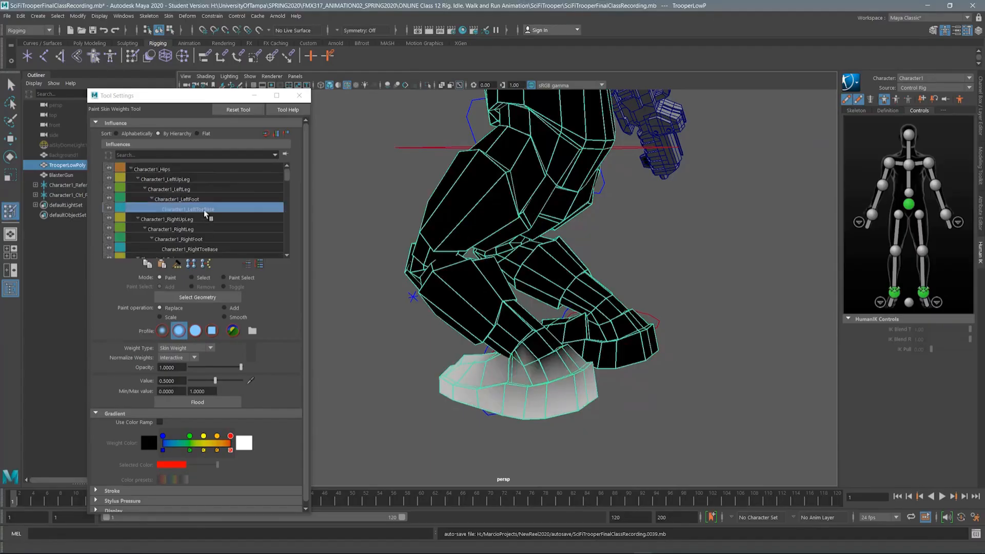
pyautogui.moveTo(289, 177); pyautogui.dragTo(289, 181)
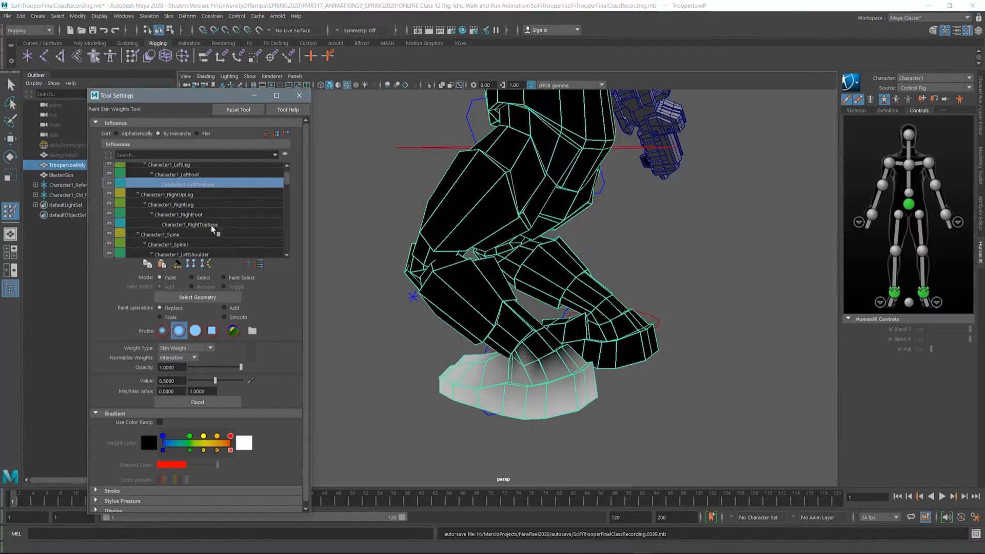
pyautogui.click(11, 85)
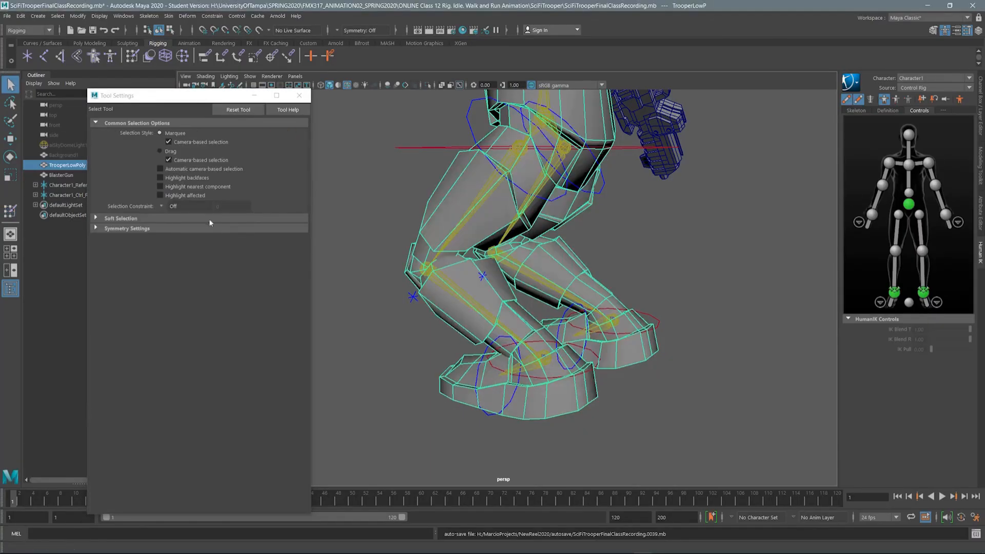
pyautogui.click(10, 211)
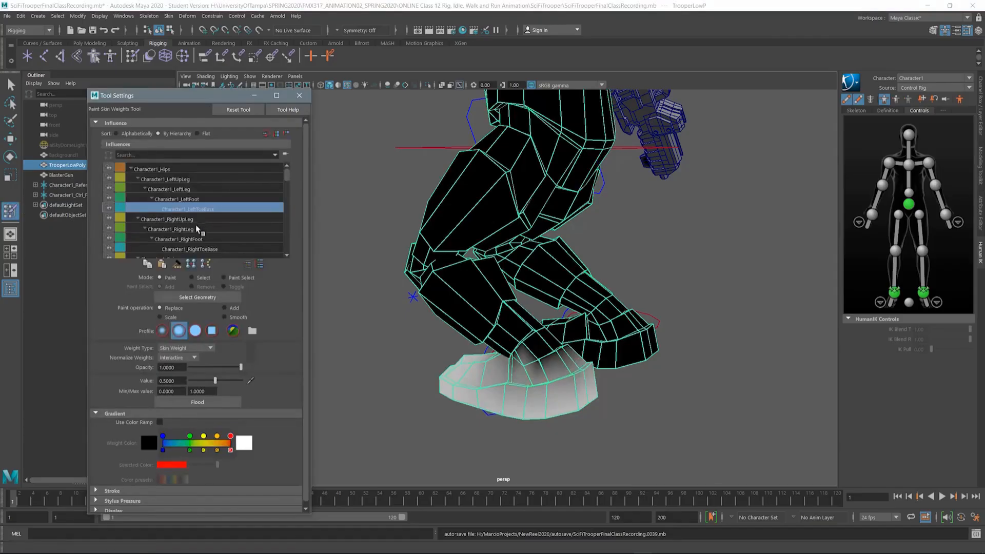
pyautogui.moveTo(287, 179); pyautogui.dragTo(286, 182)
pyautogui.click(210, 213)
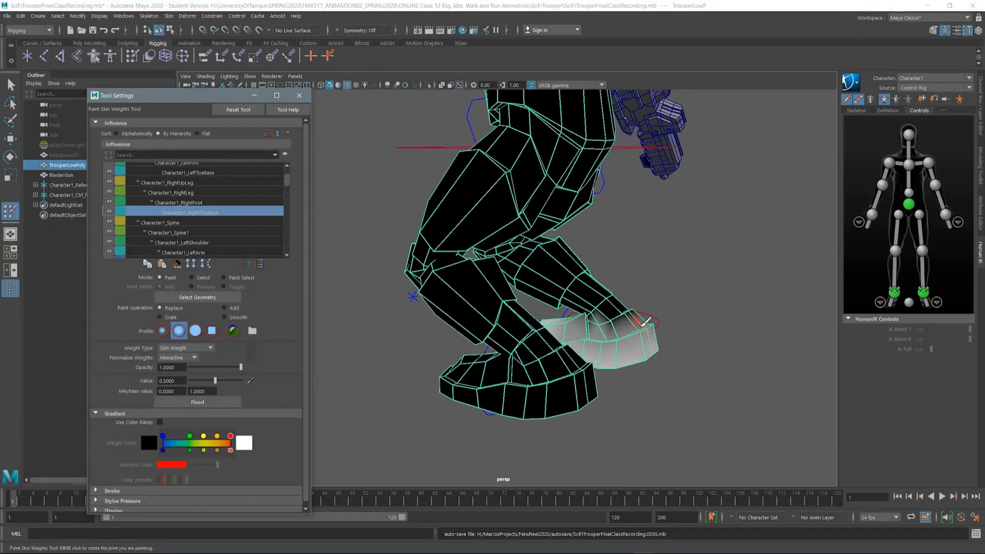
pyautogui.keyDown('alt'); pyautogui.moveTo(641, 328); pyautogui.dragTo(640, 369); pyautogui.keyUp('alt')
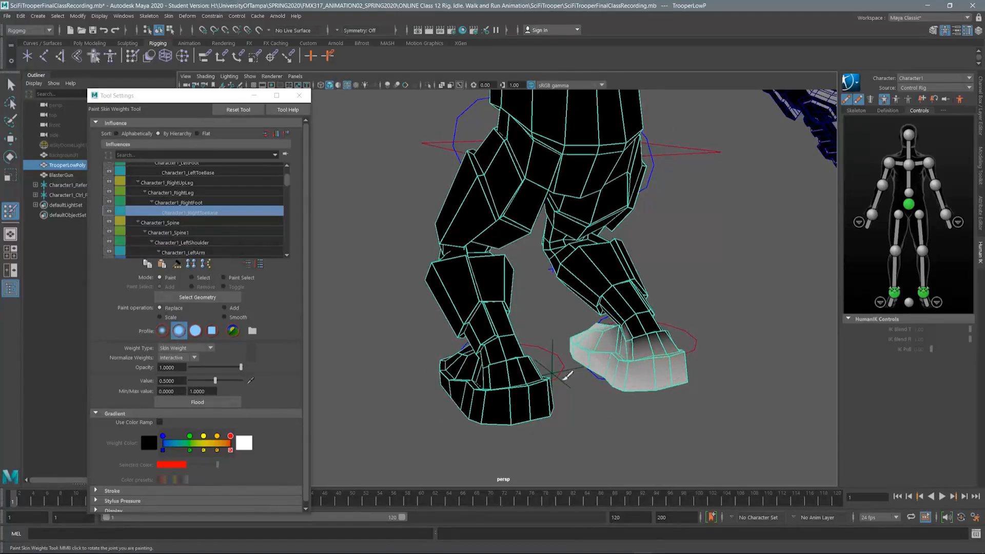
# Examine the skin weights of the neck and head joints around the helmet, neck and upper back.
pyautogui.keyDown('alt'); pyautogui.moveTo(578, 244); pyautogui.dragTo(593, 376, button='middle'); pyautogui.keyUp('alt')
pyautogui.keyDown('alt'); pyautogui.moveTo(594, 376); pyautogui.dragTo(556, 289); pyautogui.keyUp('alt')
pyautogui.keyDown('alt'); pyautogui.moveTo(536, 264); pyautogui.dragTo(546, 414, button='middle'); pyautogui.keyUp('alt')
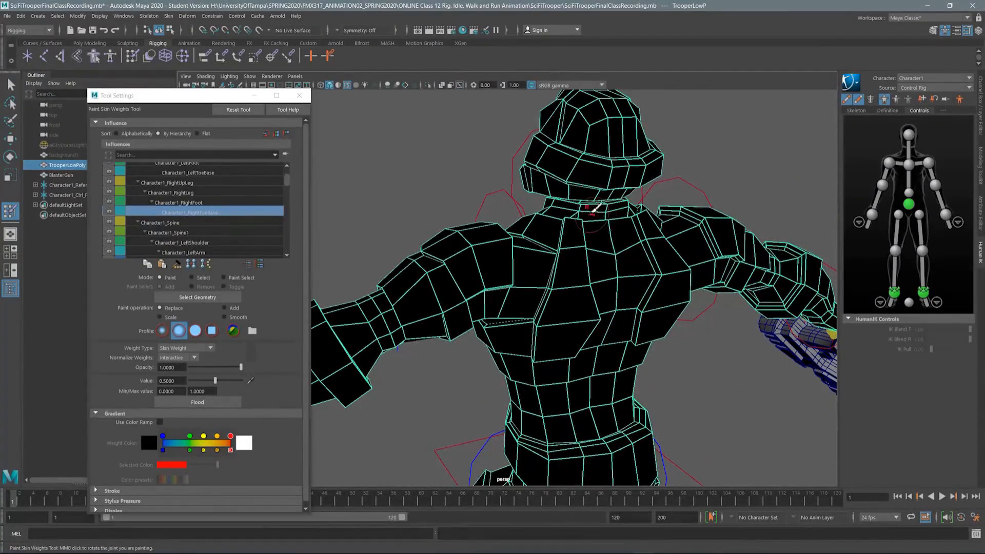
pyautogui.moveTo(288, 188); pyautogui.dragTo(290, 215)
pyautogui.click(187, 196)
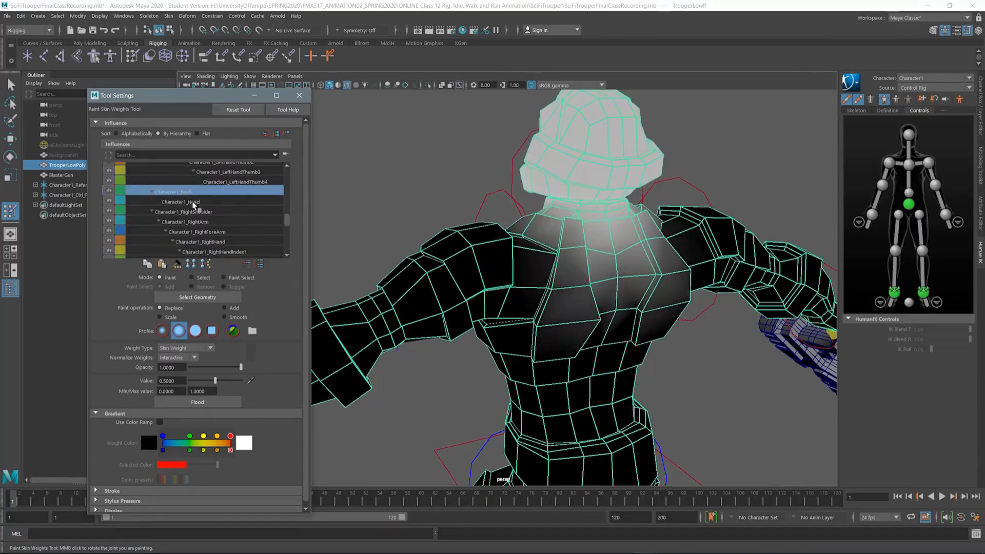
pyautogui.click(193, 202)
pyautogui.keyDown('alt'); pyautogui.moveTo(610, 201); pyautogui.dragTo(495, 295); pyautogui.keyUp('alt')
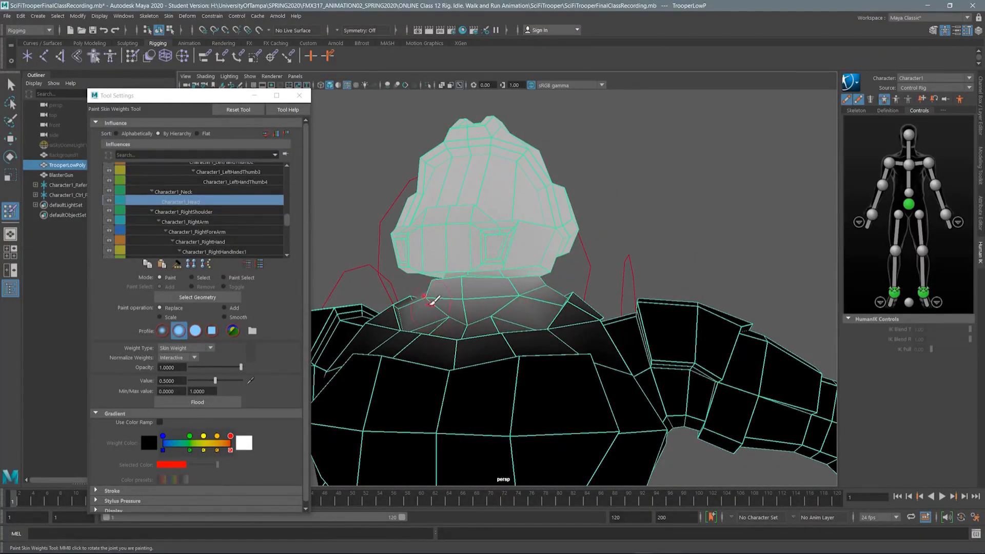
pyautogui.keyDown('alt'); pyautogui.moveTo(538, 286); pyautogui.dragTo(450, 263); pyautogui.keyUp('alt')
pyautogui.keyDown('alt'); pyautogui.moveTo(510, 286); pyautogui.dragTo(544, 226, button='middle'); pyautogui.keyUp('alt')
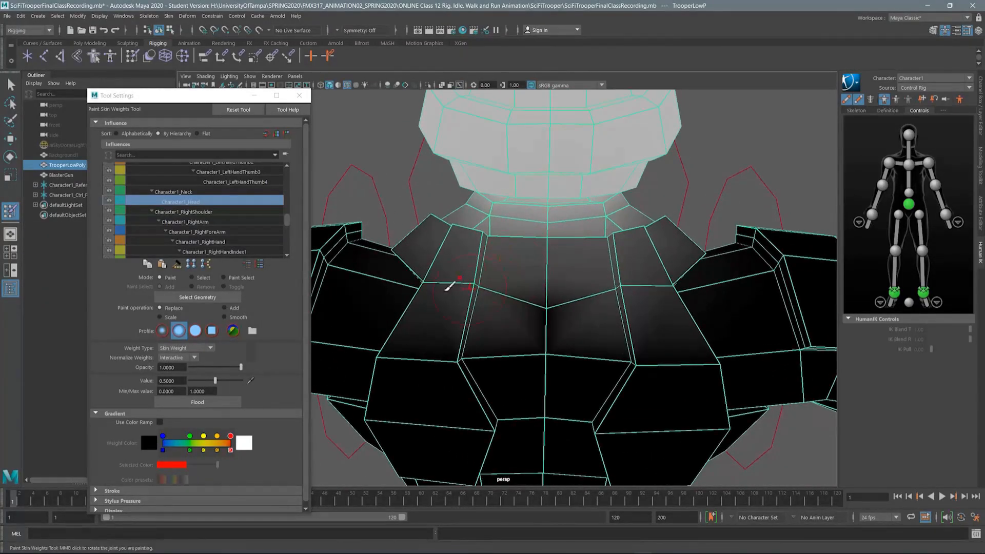
# Set the paint value to 0 and paint the head joint's weights off the area below the neck.
pyautogui.click(187, 380)
pyautogui.moveTo(215, 382); pyautogui.dragTo(185, 381)
pyautogui.keyDown('alt'); pyautogui.moveTo(441, 284); pyautogui.dragTo(445, 235, button='middle'); pyautogui.keyUp('alt')
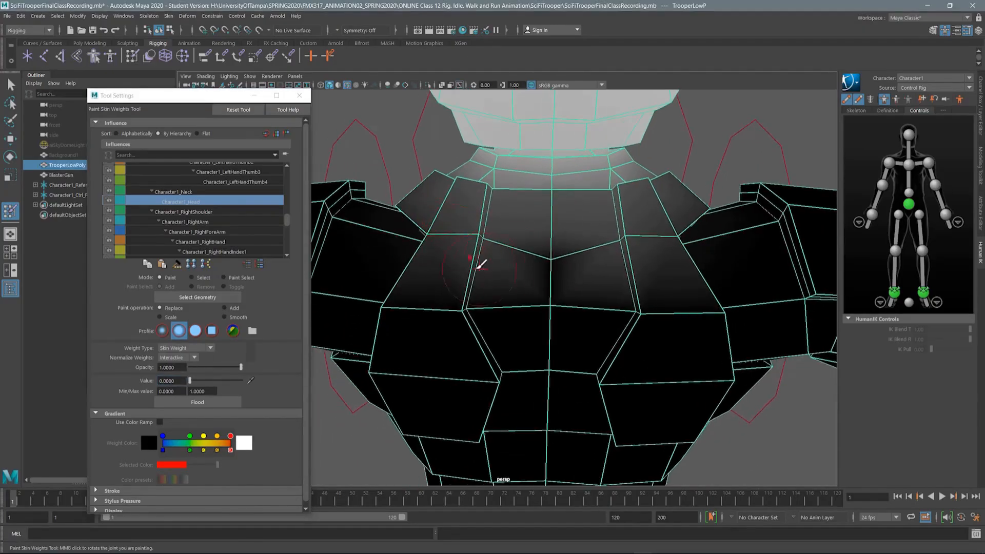
pyautogui.keyDown('alt'); pyautogui.moveTo(489, 265); pyautogui.dragTo(467, 246); pyautogui.keyUp('alt')
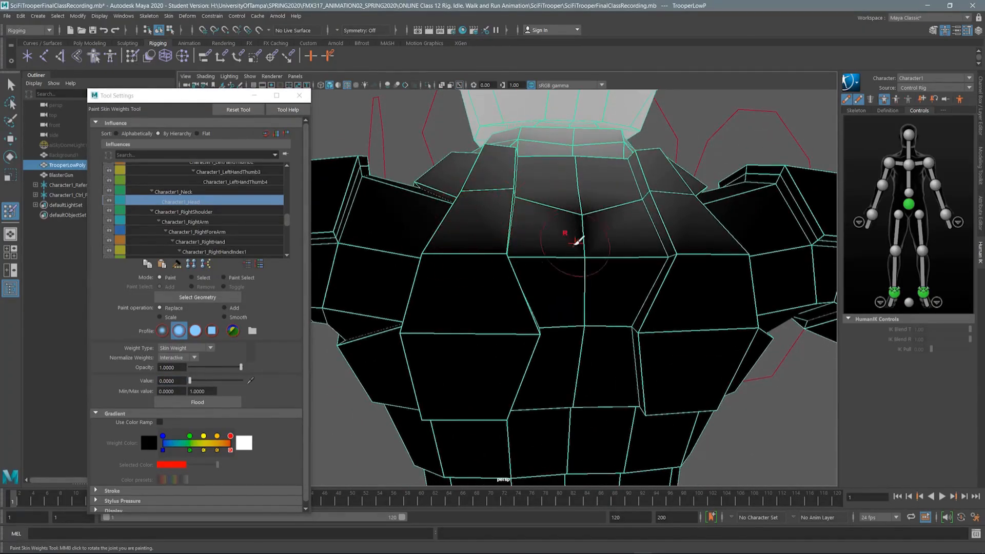
pyautogui.keyDown('alt'); pyautogui.moveTo(609, 205); pyautogui.dragTo(530, 286); pyautogui.keyUp('alt')
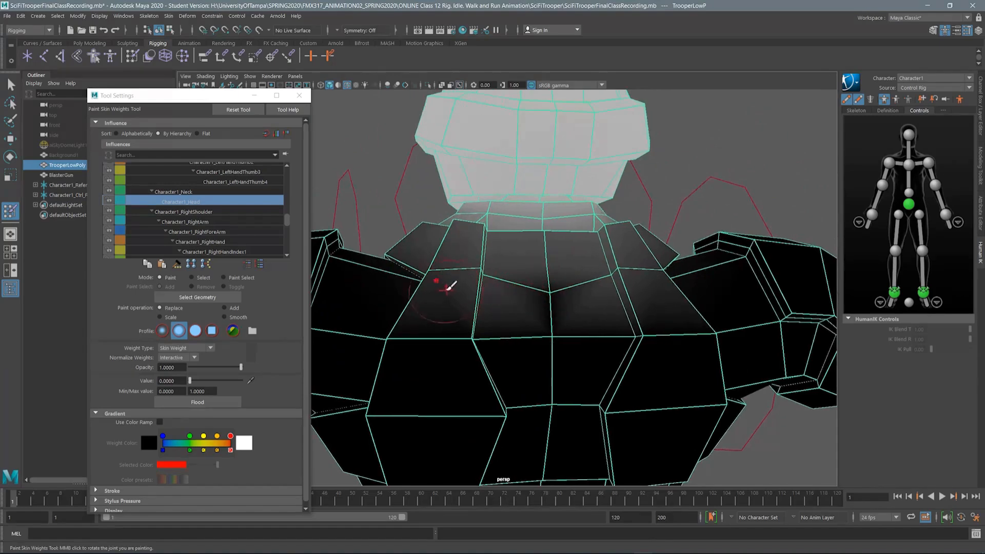
pyautogui.moveTo(464, 268)
pyautogui.keyDown('alt'); pyautogui.mouseDown()
pyautogui.moveTo(552, 284)
pyautogui.moveTo(607, 267)
pyautogui.mouseUp(); pyautogui.keyUp('alt')
pyautogui.moveTo(530, 286)
pyautogui.keyDown('alt'); pyautogui.mouseDown()
pyautogui.moveTo(543, 287)
pyautogui.moveTo(494, 291)
pyautogui.moveTo(418, 273)
pyautogui.moveTo(422, 284)
pyautogui.mouseUp(); pyautogui.keyUp('alt')
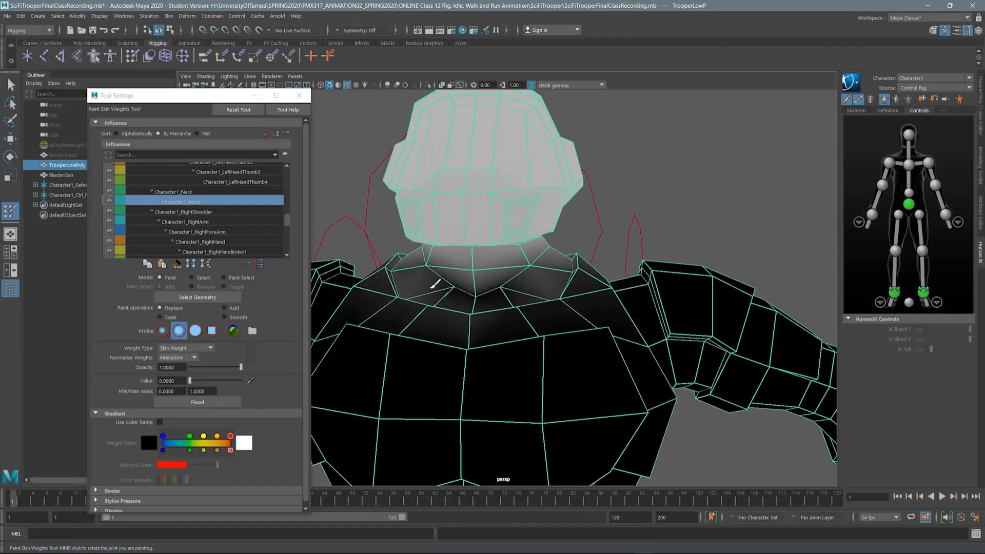
pyautogui.moveTo(542, 275)
pyautogui.mouseDown()
pyautogui.moveTo(570, 257)
pyautogui.moveTo(556, 271)
pyautogui.mouseUp()
pyautogui.moveTo(446, 286)
pyautogui.mouseDown()
pyautogui.moveTo(411, 283)
pyautogui.moveTo(417, 265)
pyautogui.mouseUp()
pyautogui.moveTo(506, 293)
pyautogui.keyDown('alt'); pyautogui.mouseDown()
pyautogui.moveTo(479, 268)
pyautogui.moveTo(442, 261)
pyautogui.moveTo(504, 257)
pyautogui.moveTo(468, 248)
pyautogui.moveTo(447, 256)
pyautogui.moveTo(516, 251)
pyautogui.moveTo(451, 266)
pyautogui.moveTo(509, 264)
pyautogui.moveTo(590, 245)
pyautogui.moveTo(516, 246)
pyautogui.moveTo(600, 247)
pyautogui.moveTo(615, 259)
pyautogui.mouseUp(); pyautogui.keyUp('alt')
pyautogui.moveTo(616, 259)
pyautogui.keyDown('alt'); pyautogui.mouseDown()
pyautogui.moveTo(479, 254)
pyautogui.moveTo(509, 261)
pyautogui.moveTo(461, 297)
pyautogui.moveTo(584, 342)
pyautogui.moveTo(655, 280)
pyautogui.moveTo(594, 281)
pyautogui.moveTo(534, 268)
pyautogui.moveTo(618, 251)
pyautogui.moveTo(563, 282)
pyautogui.mouseUp(); pyautogui.keyUp('alt')
# Undo the last head-weight paint strokes on the upper back.
pyautogui.hotkey('ctrl', 'z')
pyautogui.hotkey('ctrl', 'z')
pyautogui.hotkey('ctrl', 'z')
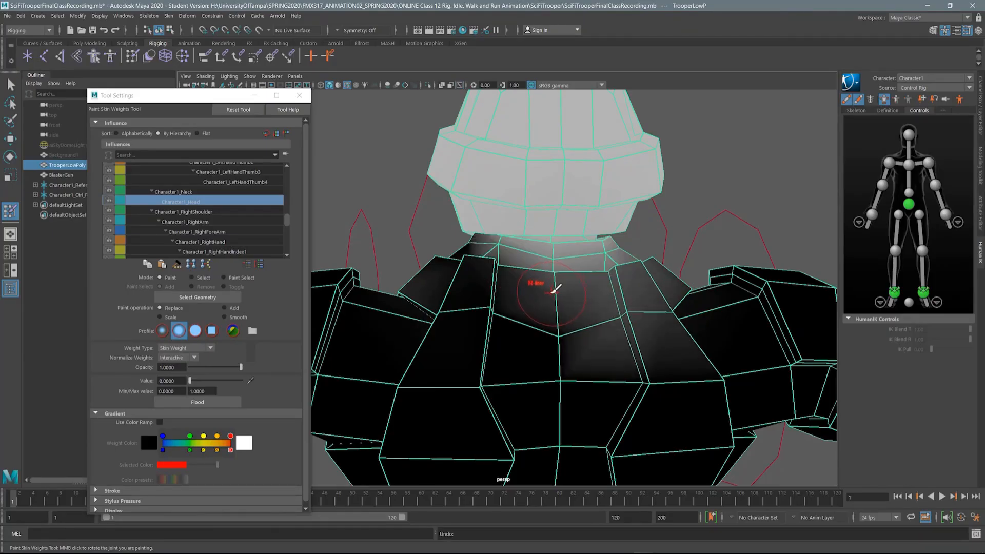
pyautogui.hotkey('ctrl', 'z')
pyautogui.hotkey('ctrl', 'z')
pyautogui.hotkey('ctrl', 'z')
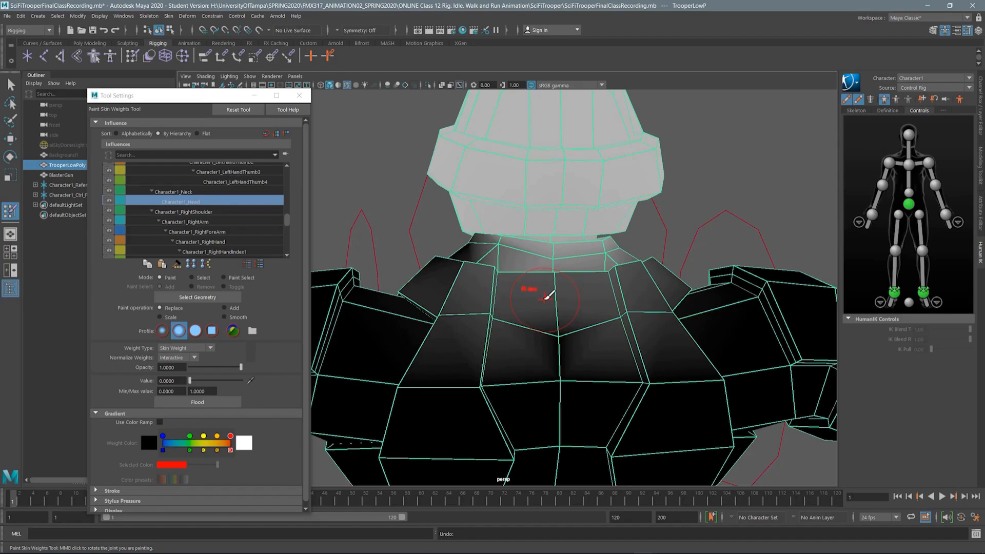
pyautogui.hotkey('ctrl', 'z')
# Examine the head joint's skin weights around the neck, shoulders, chest and back.
pyautogui.moveTo(497, 282)
pyautogui.keyDown('alt'); pyautogui.mouseDown()
pyautogui.moveTo(618, 282)
pyautogui.moveTo(477, 262)
pyautogui.moveTo(590, 251)
pyautogui.mouseUp(); pyautogui.keyUp('alt')
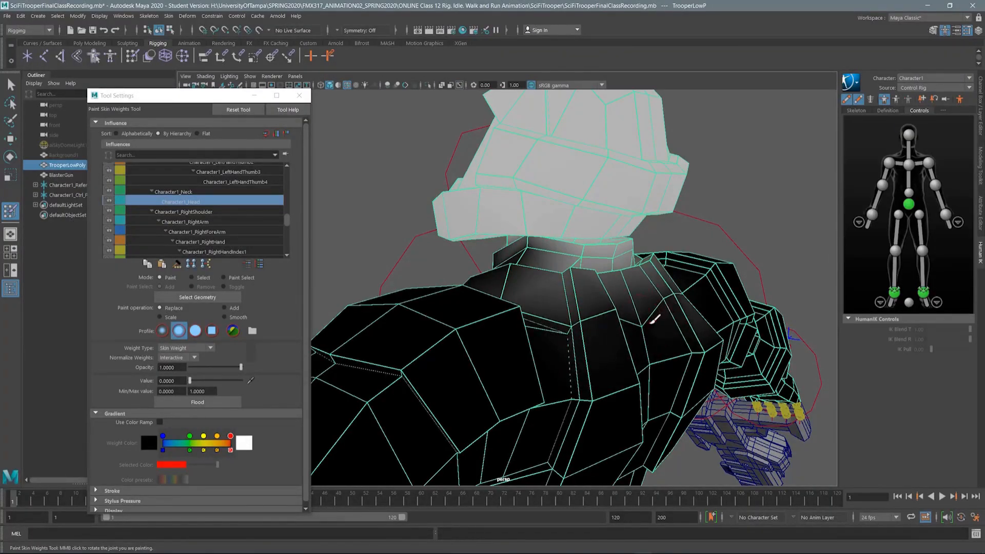
pyautogui.moveTo(559, 321)
pyautogui.keyDown('alt'); pyautogui.mouseDown(button='right')
pyautogui.moveTo(476, 235)
pyautogui.moveTo(475, 247)
pyautogui.mouseUp(button='right'); pyautogui.keyUp('alt')
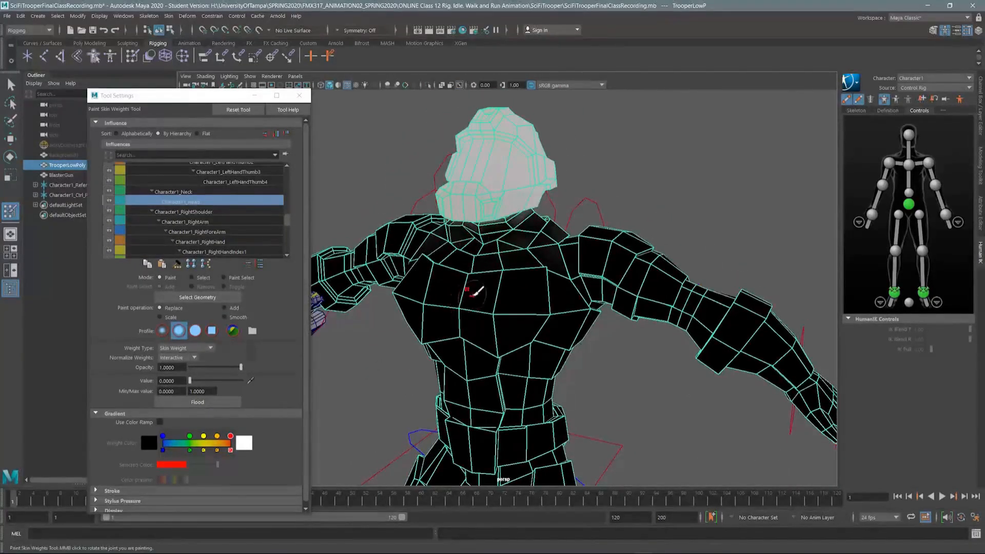
pyautogui.keyDown('alt'); pyautogui.moveTo(486, 283); pyautogui.dragTo(496, 319, button='middle'); pyautogui.keyUp('alt')
pyautogui.moveTo(487, 229)
pyautogui.keyDown('alt'); pyautogui.mouseDown()
pyautogui.moveTo(526, 246)
pyautogui.moveTo(491, 245)
pyautogui.moveTo(477, 220)
pyautogui.moveTo(424, 209)
pyautogui.moveTo(528, 267)
pyautogui.moveTo(534, 195)
pyautogui.mouseUp(); pyautogui.keyUp('alt')
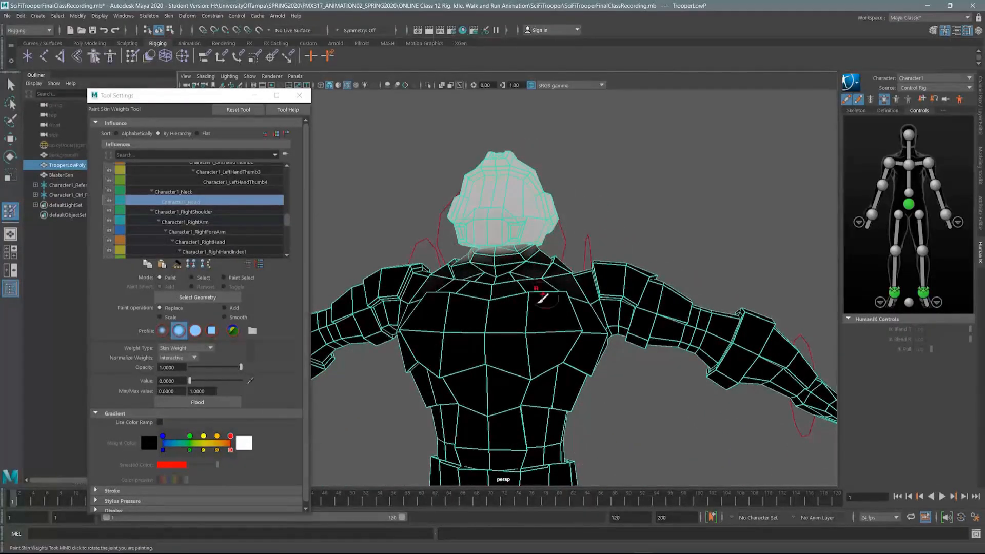
pyautogui.keyDown('alt'); pyautogui.moveTo(544, 300); pyautogui.dragTo(513, 288, button='right'); pyautogui.keyUp('alt')
pyautogui.keyDown('alt'); pyautogui.moveTo(513, 287); pyautogui.dragTo(494, 211, button='middle'); pyautogui.keyUp('alt')
pyautogui.keyDown('alt'); pyautogui.moveTo(495, 211); pyautogui.dragTo(580, 267); pyautogui.keyUp('alt')
pyautogui.keyDown('alt'); pyautogui.moveTo(637, 287); pyautogui.dragTo(572, 236); pyautogui.keyUp('alt')
pyautogui.keyDown('alt'); pyautogui.moveTo(483, 202); pyautogui.dragTo(517, 293, button='middle'); pyautogui.keyUp('alt')
pyautogui.moveTo(517, 293)
pyautogui.keyDown('alt'); pyautogui.mouseDown()
pyautogui.moveTo(600, 237)
pyautogui.moveTo(529, 241)
pyautogui.mouseUp(); pyautogui.keyUp('alt')
pyautogui.keyDown('alt'); pyautogui.moveTo(519, 244); pyautogui.dragTo(497, 242, button='middle'); pyautogui.keyUp('alt')
pyautogui.keyDown('alt'); pyautogui.moveTo(498, 241); pyautogui.dragTo(534, 259); pyautogui.keyUp('alt')
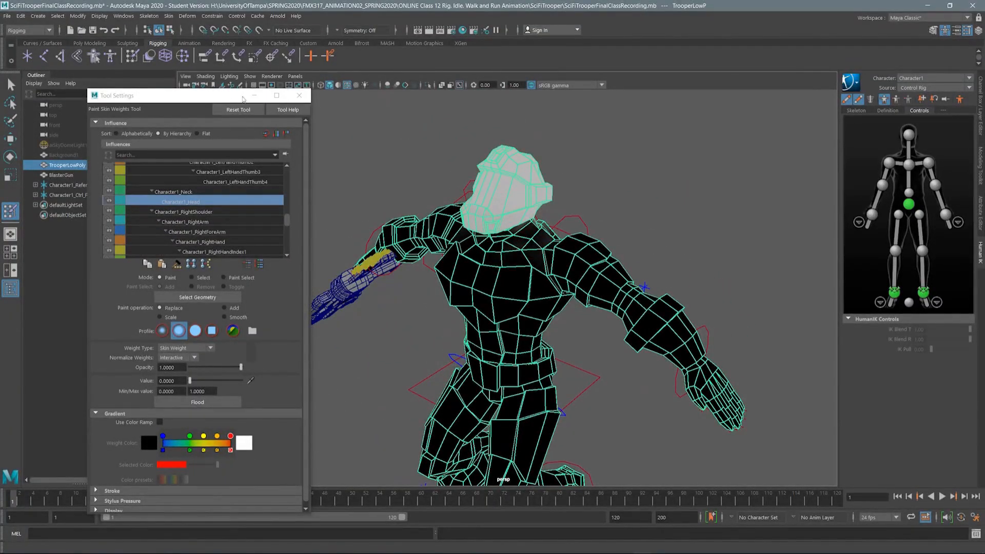
# Close the skin-weight painting settings, switch to the Select Tool and return the trooper to its stance pose.
pyautogui.click(299, 96)
pyautogui.press('q')
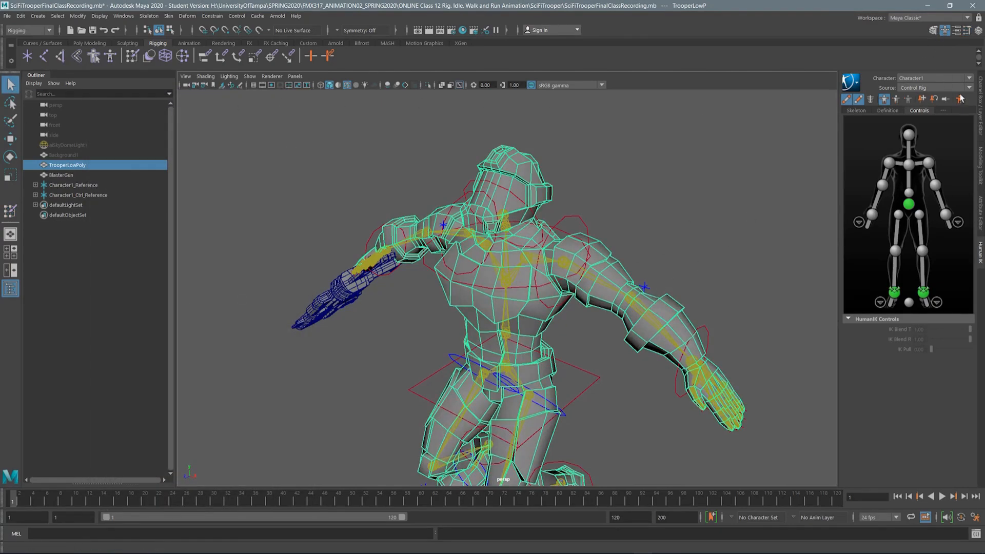
pyautogui.scroll(-3, 639, 204)
pyautogui.scroll(-5, 496, 226)
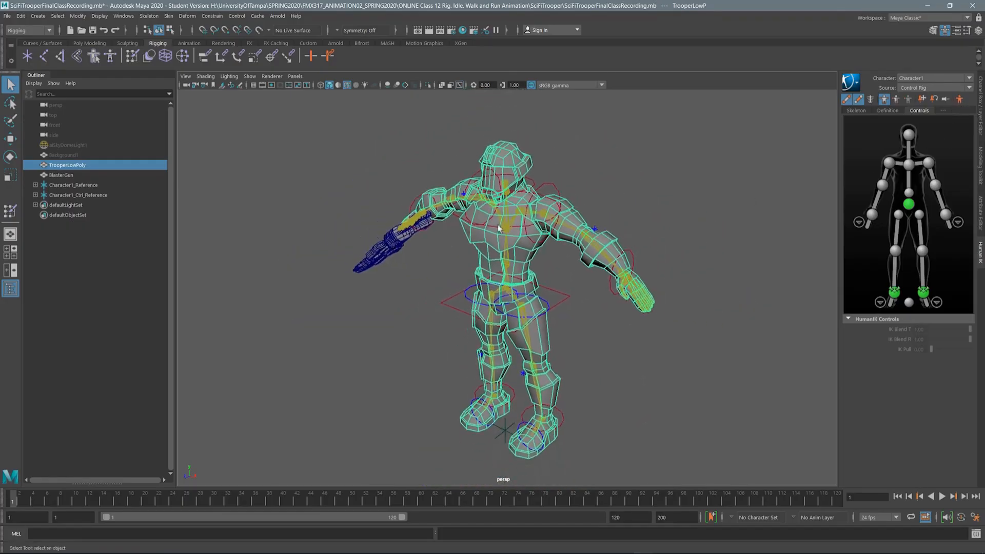
pyautogui.keyDown('alt'); pyautogui.moveTo(485, 221); pyautogui.dragTo(545, 224); pyautogui.keyUp('alt')
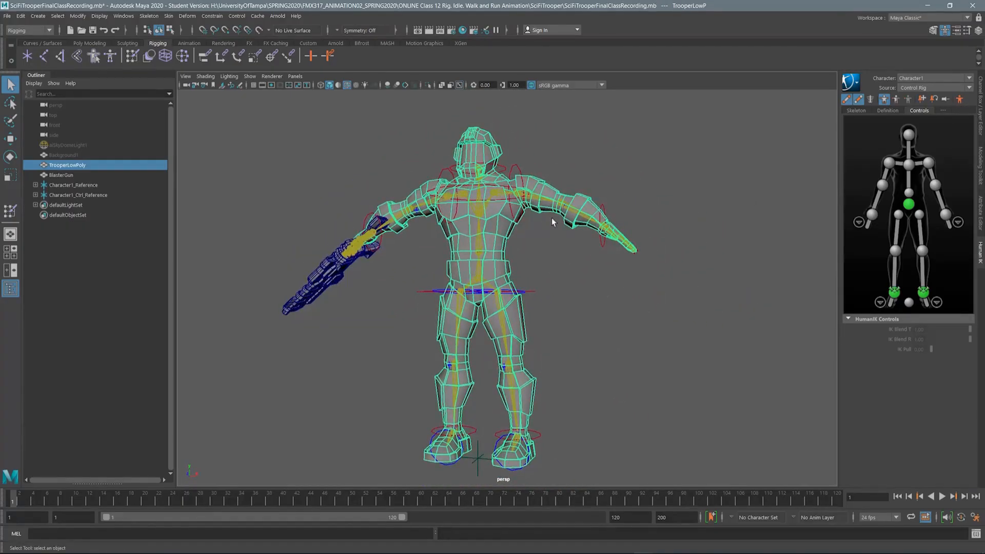
pyautogui.keyDown('alt'); pyautogui.moveTo(486, 239); pyautogui.dragTo(499, 216, button='middle'); pyautogui.keyUp('alt')
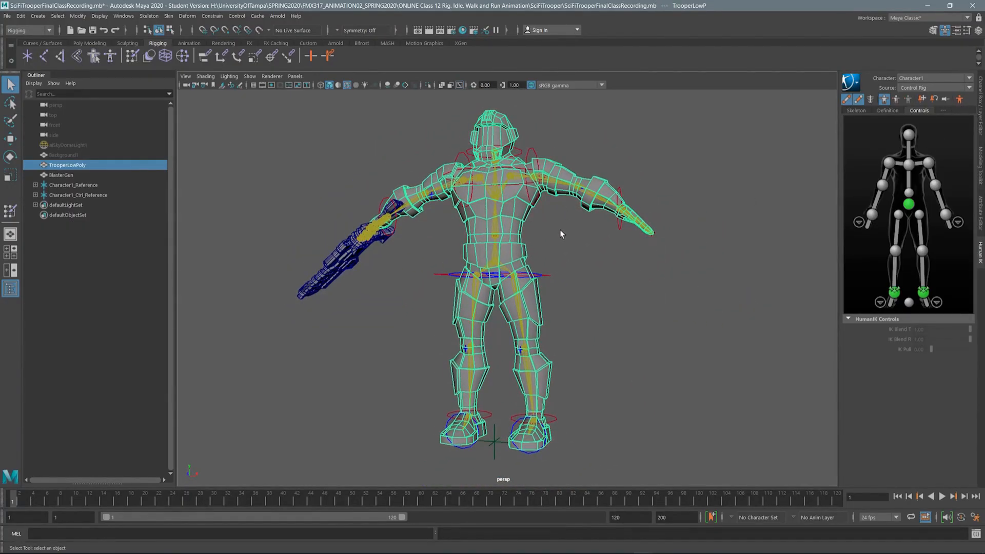